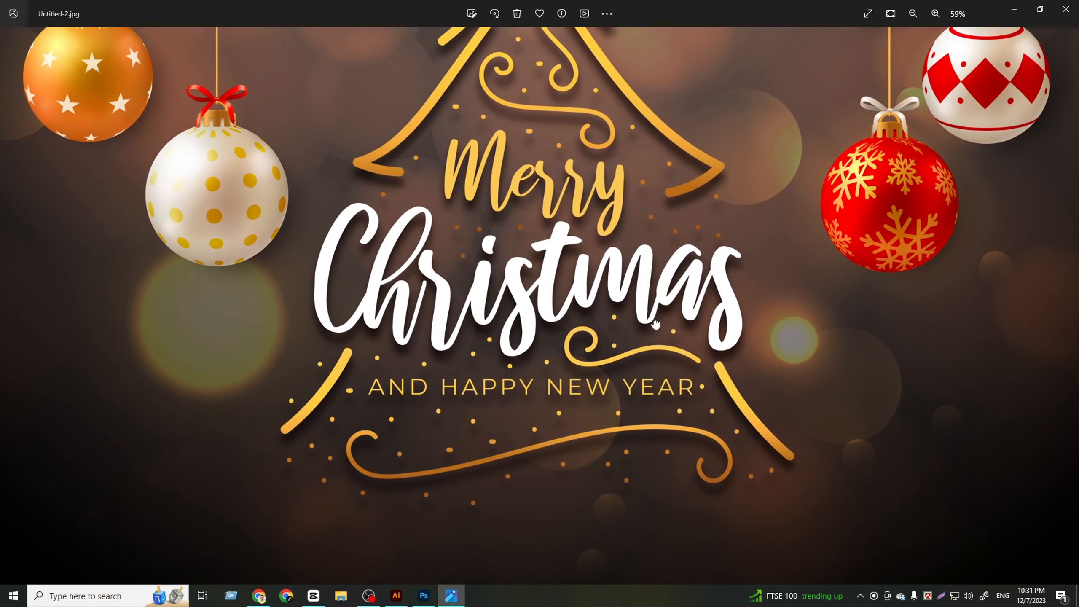
left_click_drag(666, 184, 660, 282)
scroll(660, 282, "down", 1)
left_click_drag(676, 163, 680, 526)
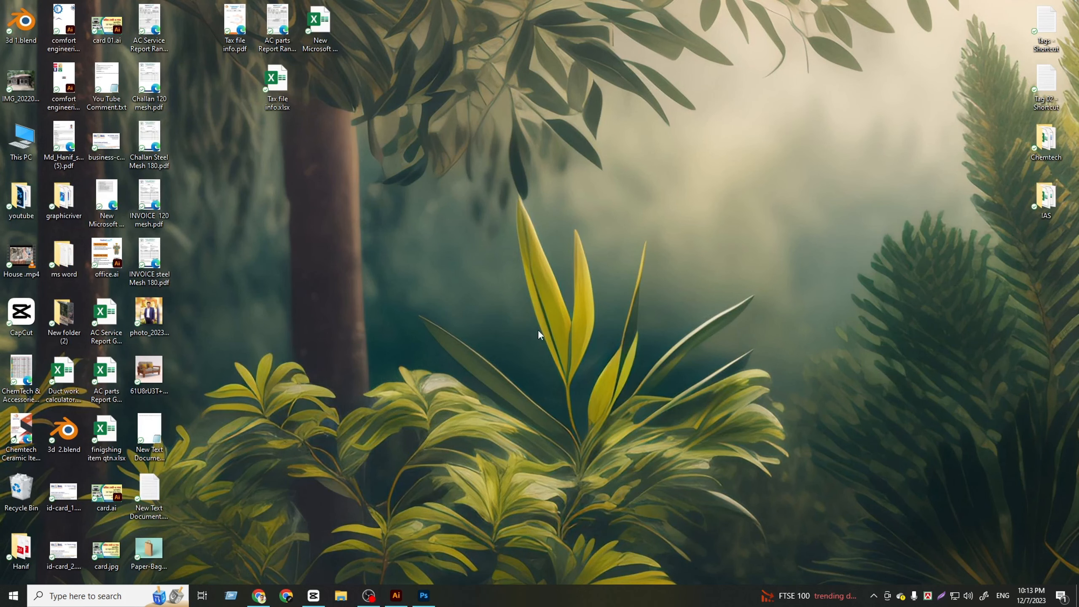
right_click(581, 215)
left_click(595, 249)
Switch to Illustrator and create a new 1080 × 1080 pt document with RGB Color mode
left_click(395, 595)
left_click(53, 127)
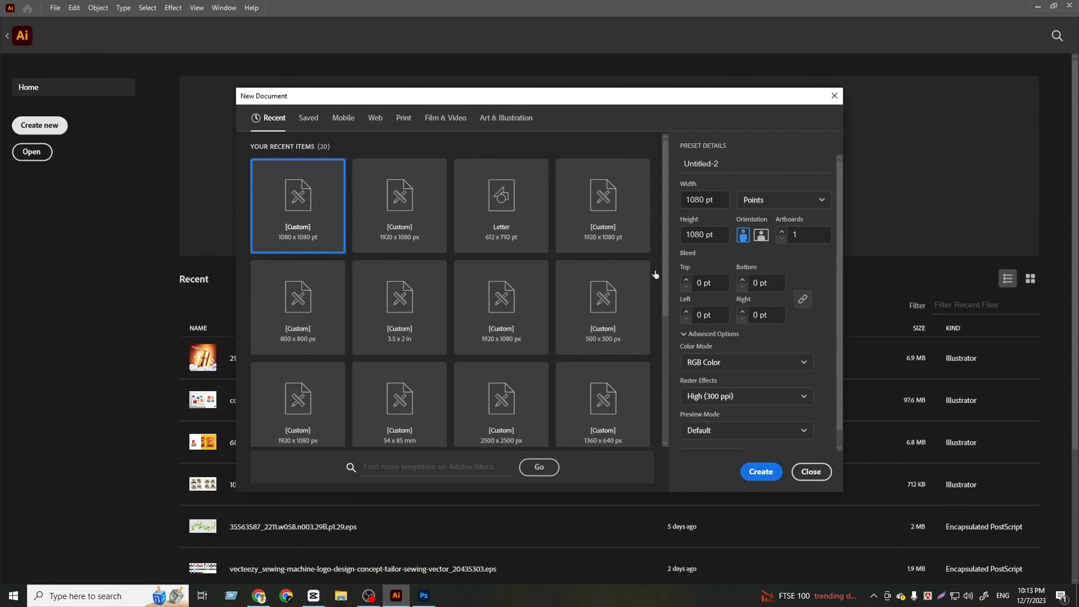
left_click(696, 240)
type("108")
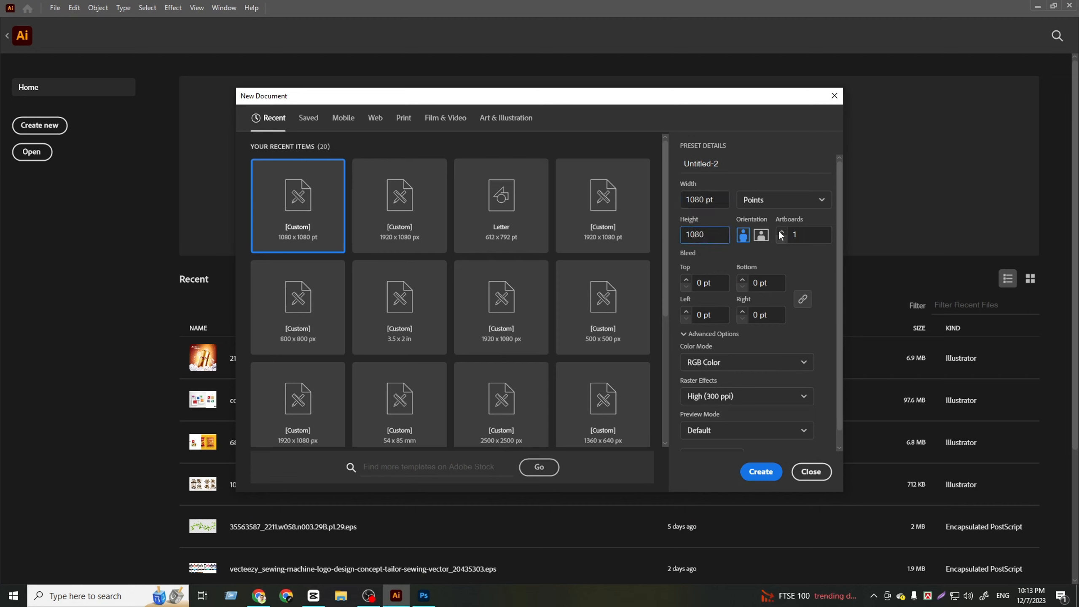
left_click(712, 362)
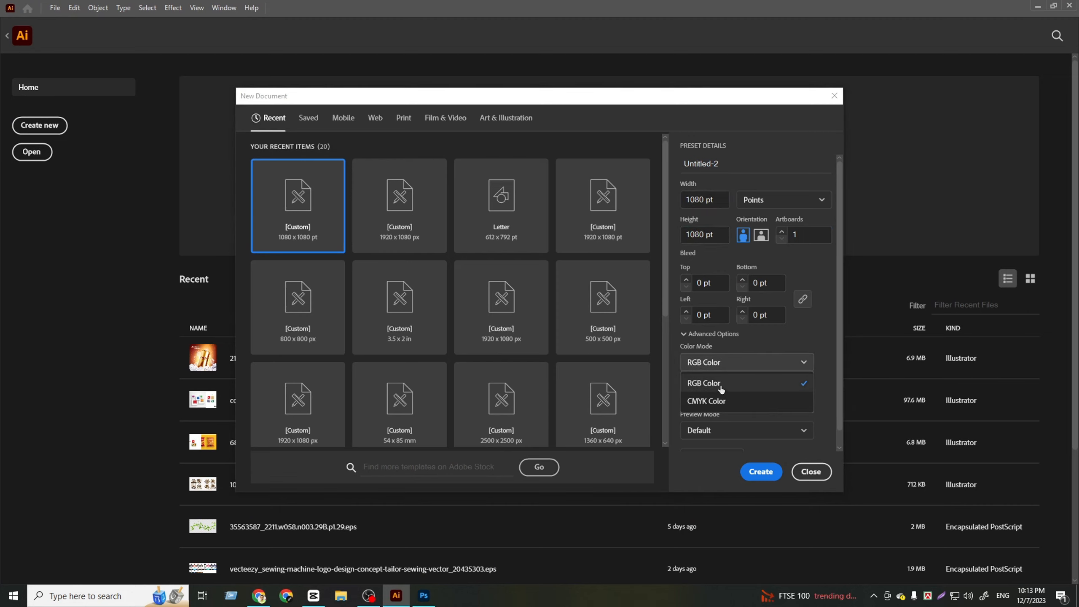
left_click(721, 390)
left_click(753, 480)
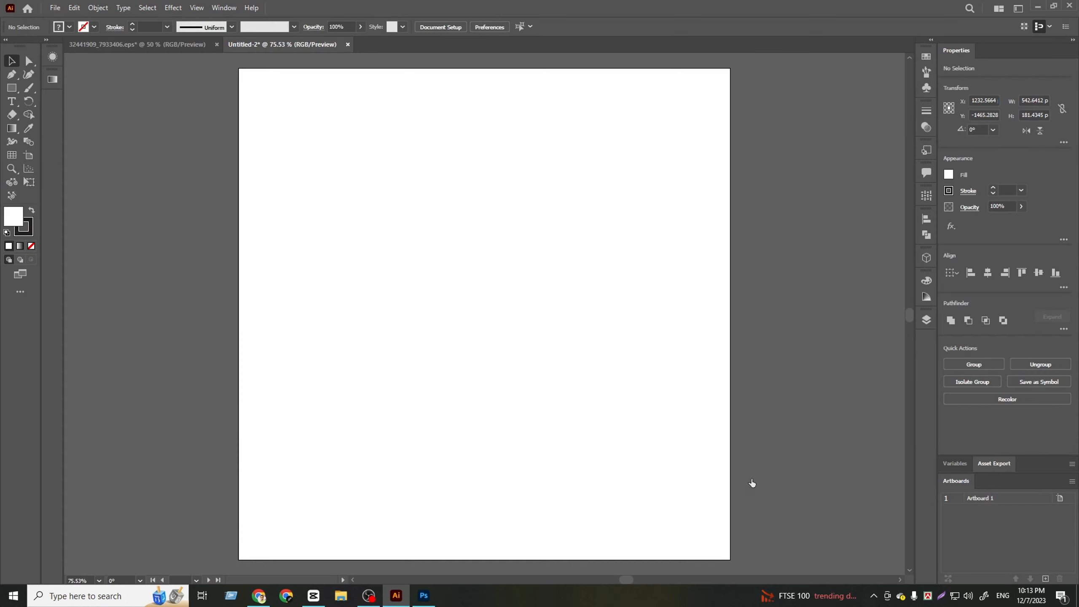
Copy the brown and black colour-sample rectangles from 32441909_7933406.eps into the new document, placing them beside the artboard
right_click(422, 260)
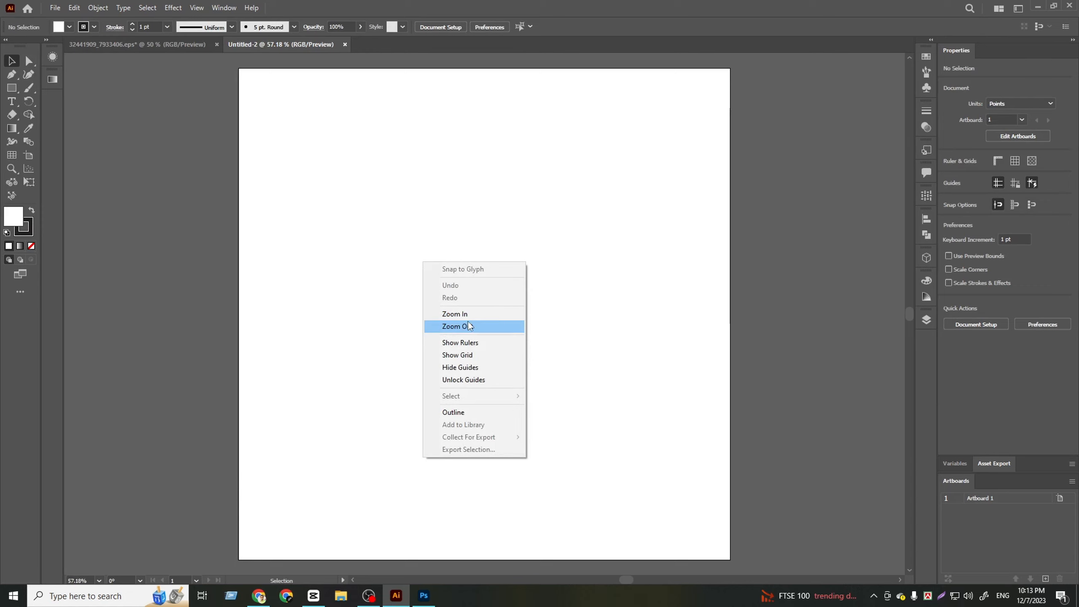
left_click(468, 326)
left_click(179, 50)
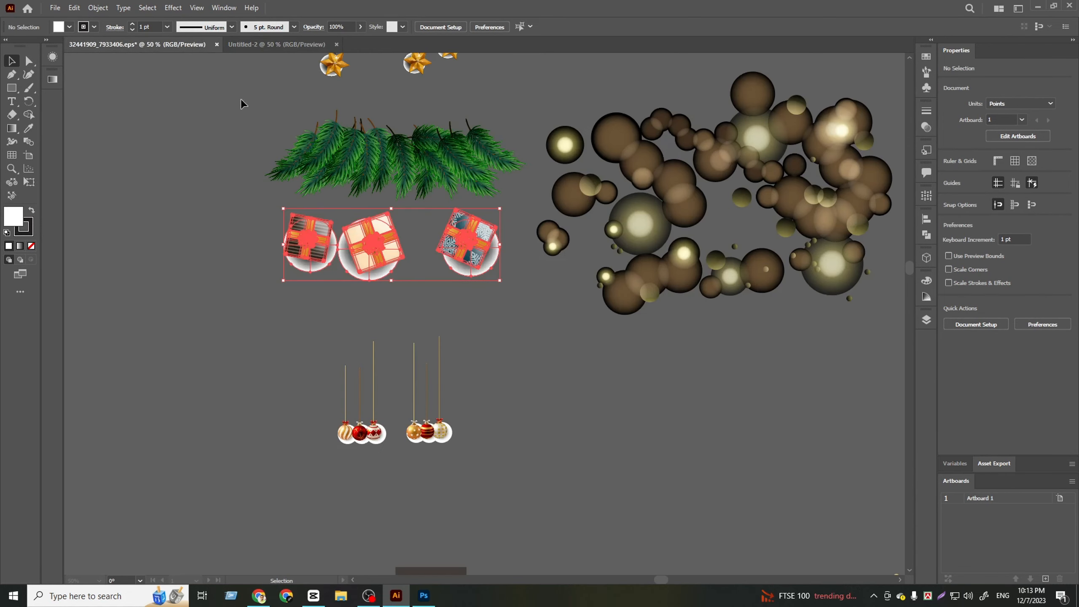
scroll(673, 407, "up", 1)
left_click_drag(728, 419, 624, 371)
left_click(666, 447)
scroll(448, 424, "down", 2)
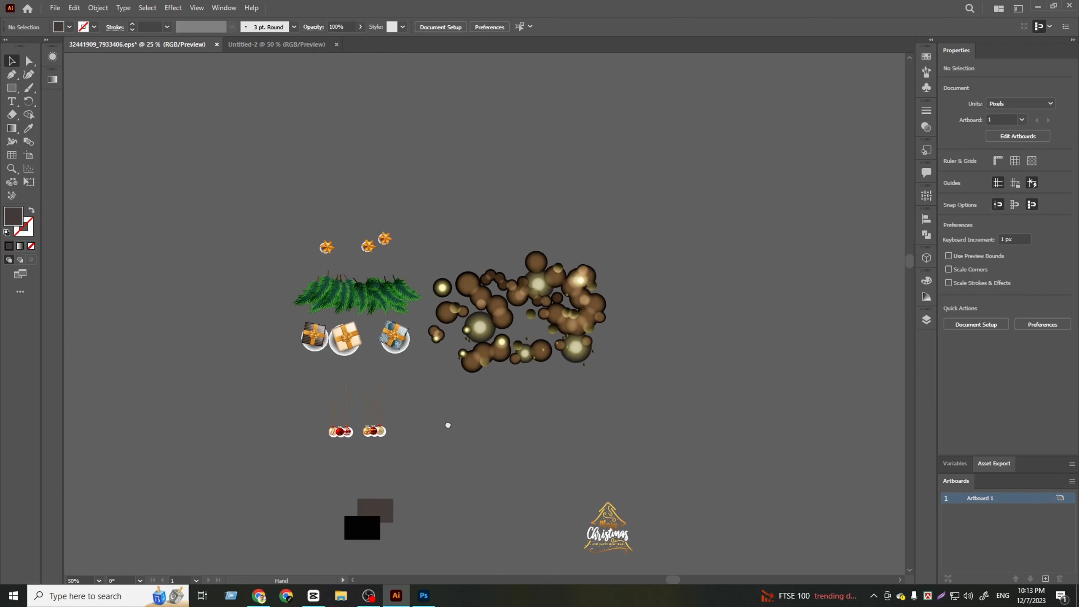
left_click_drag(329, 474, 191, 347)
left_click(324, 364)
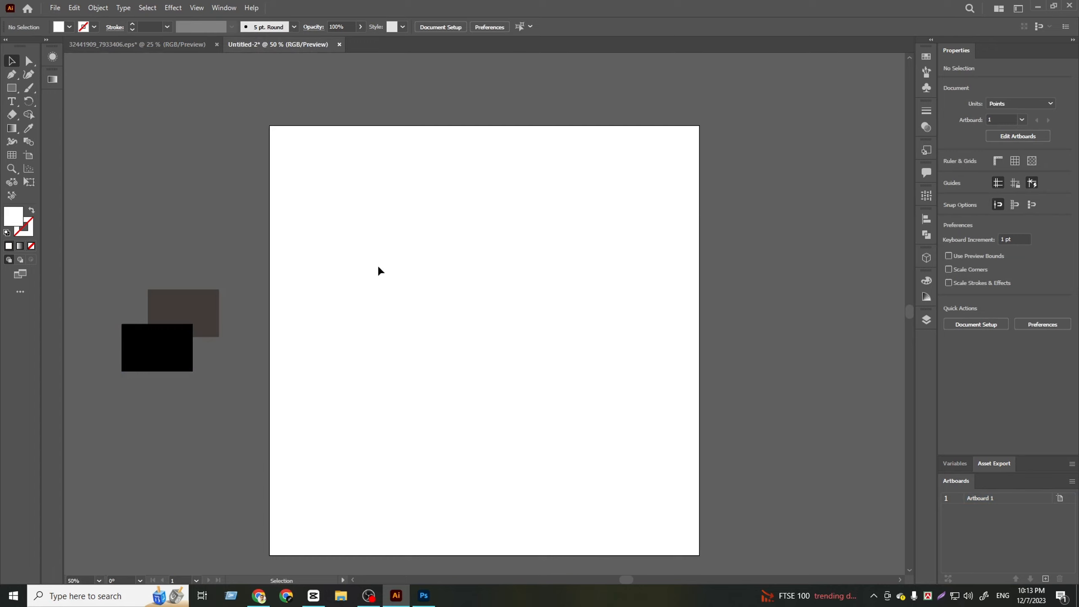
Create a rectangle 1080 pt wide and 1080 pt high in the new document
left_click(11, 86)
left_click(471, 267)
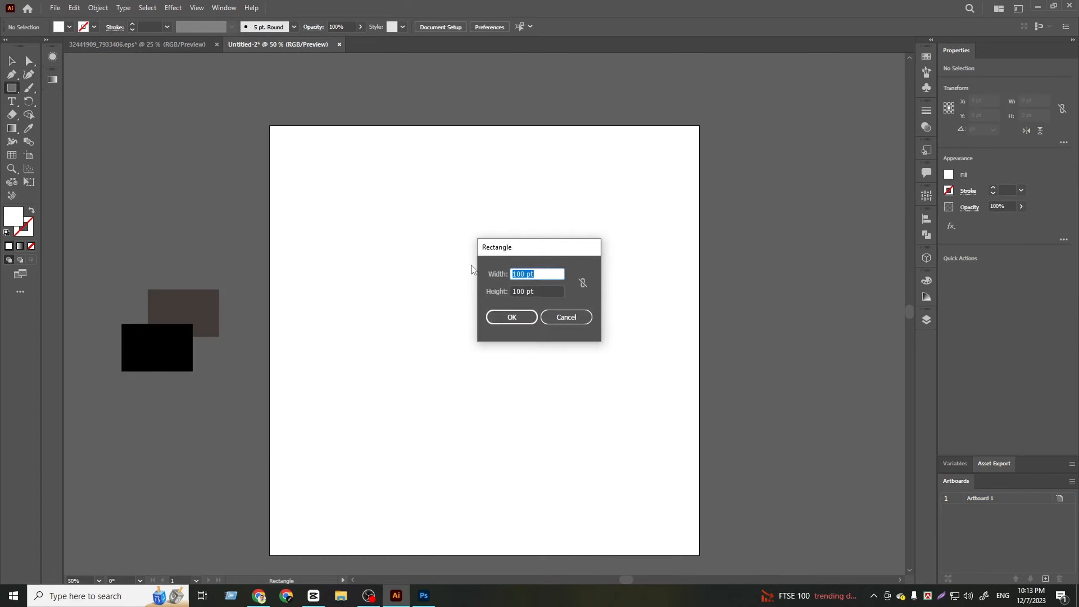
left_click(523, 292)
key("BackSpace")
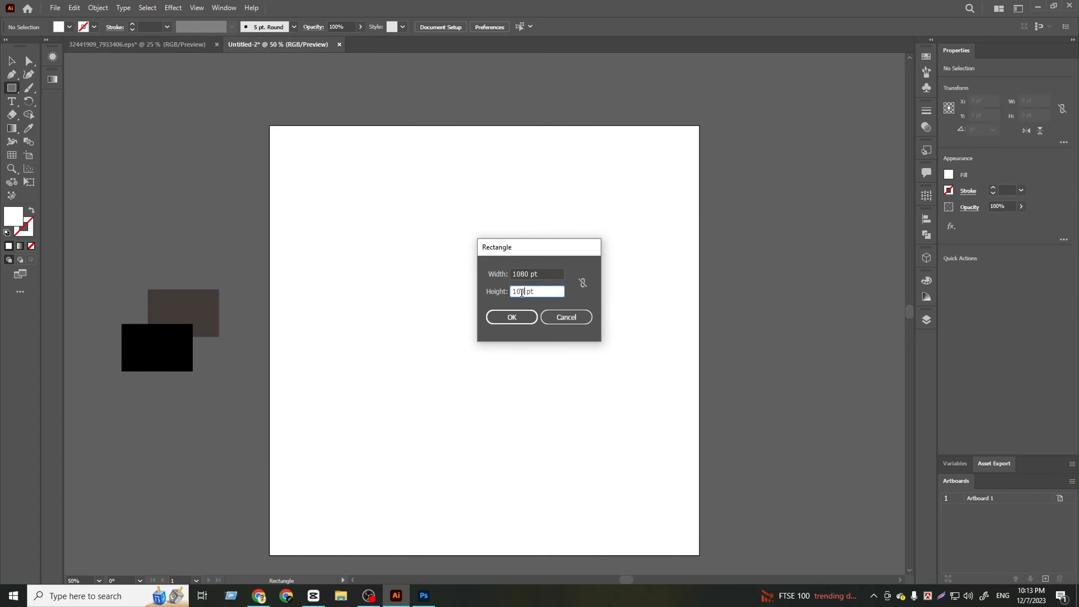
type("8")
left_click(512, 318)
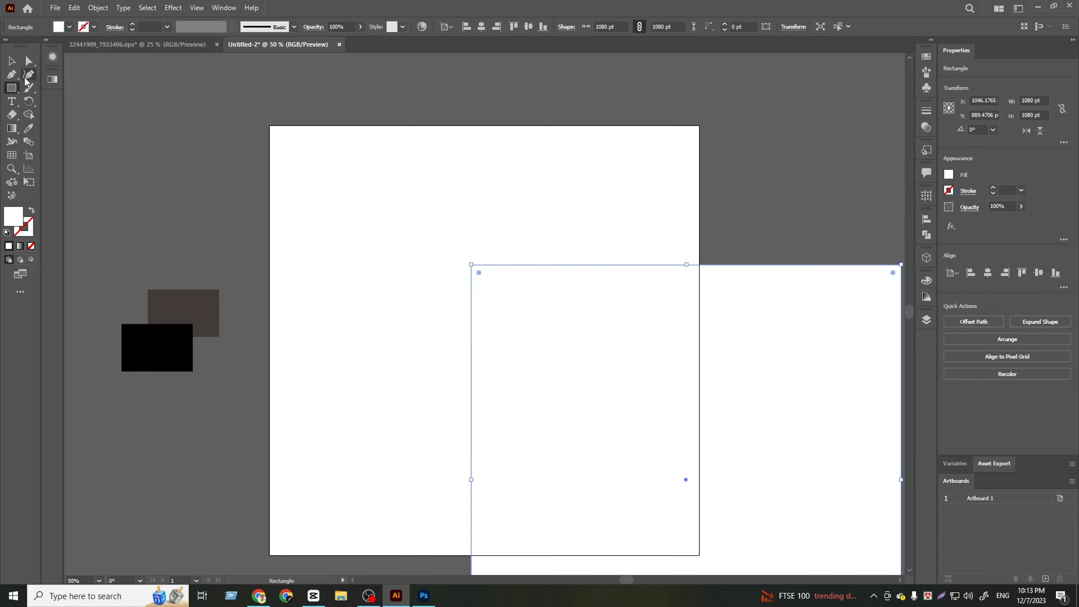
Fill the square with a radial gradient and align it to the artboard so it covers it completely
left_click(13, 61)
left_click(52, 79)
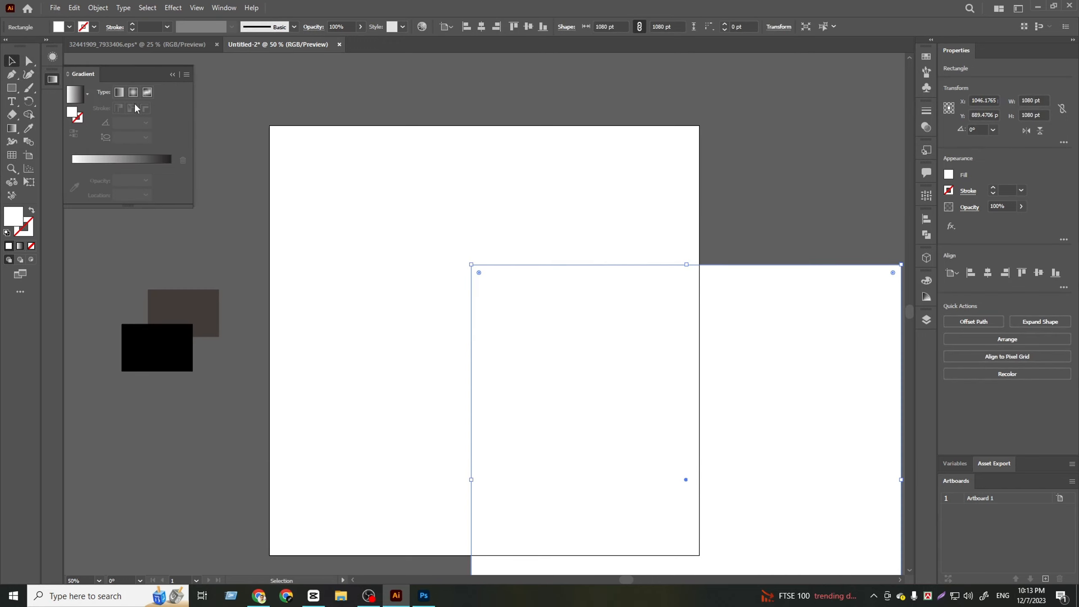
left_click(133, 159)
left_click(1007, 337)
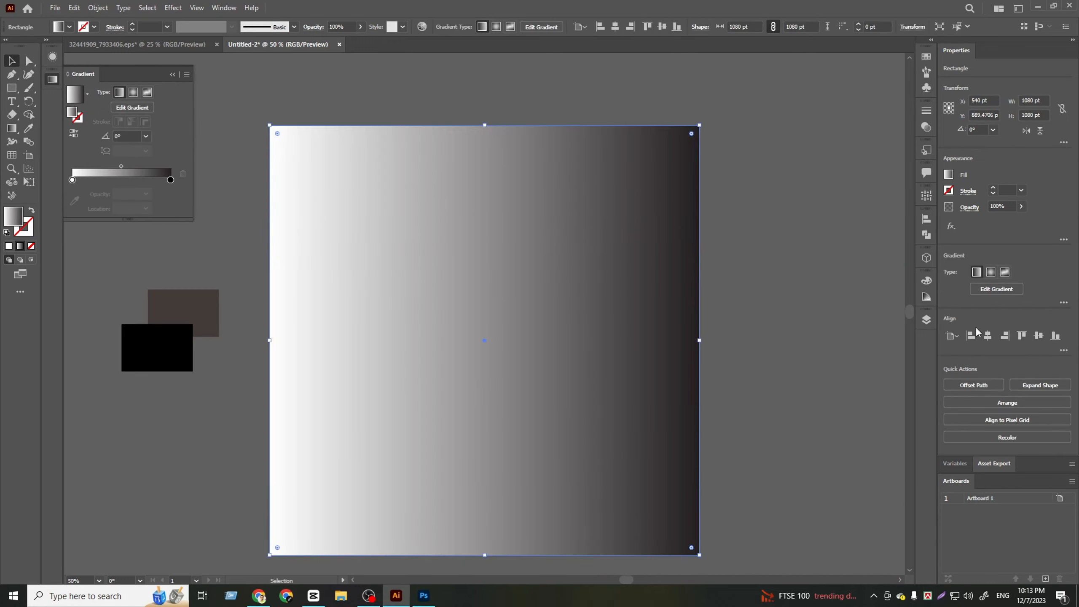
left_click(134, 93)
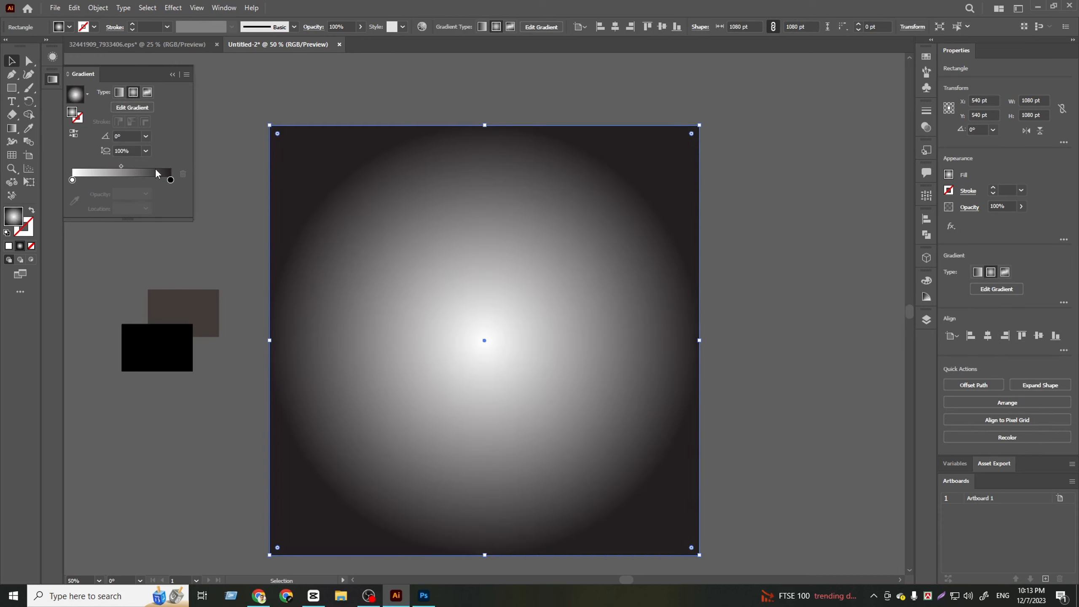
Colour the gradient's inner stop from the brown sample rectangle and its outer stop from the black one
left_click(72, 180)
left_click(74, 187)
left_click(152, 331)
left_click(170, 305)
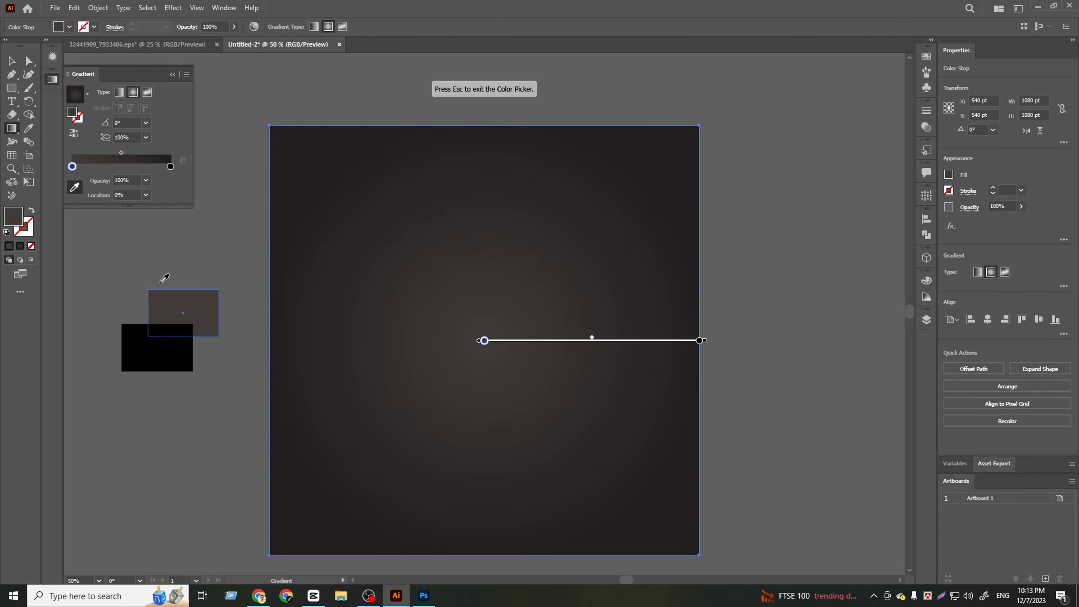
left_click(170, 167)
left_click(184, 333)
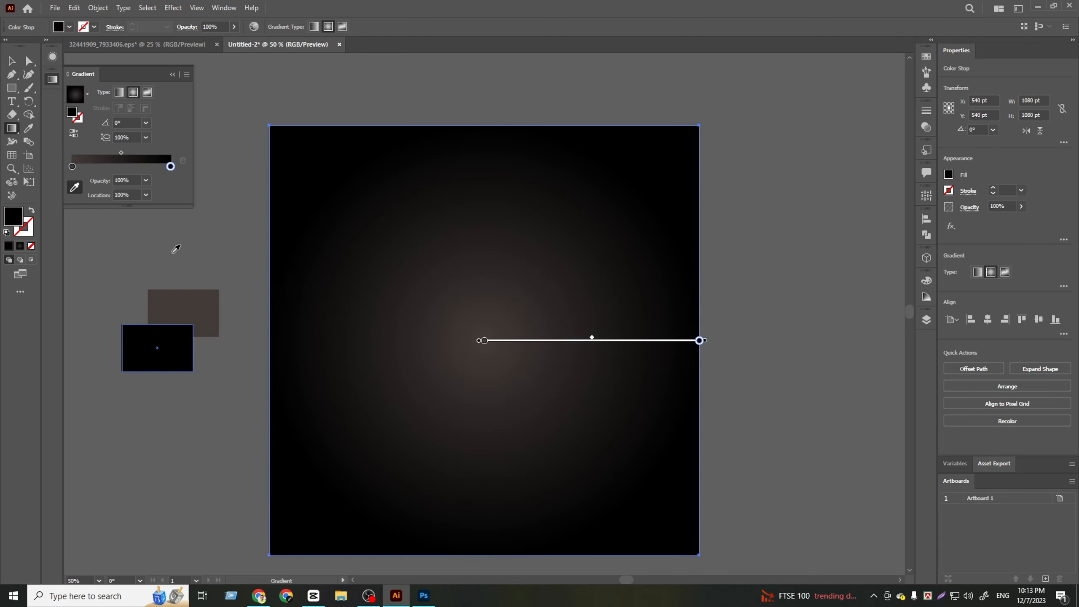
Remove the stray gradient stop and change the inner stop to a lighter brown, about #514540
left_click(12, 61)
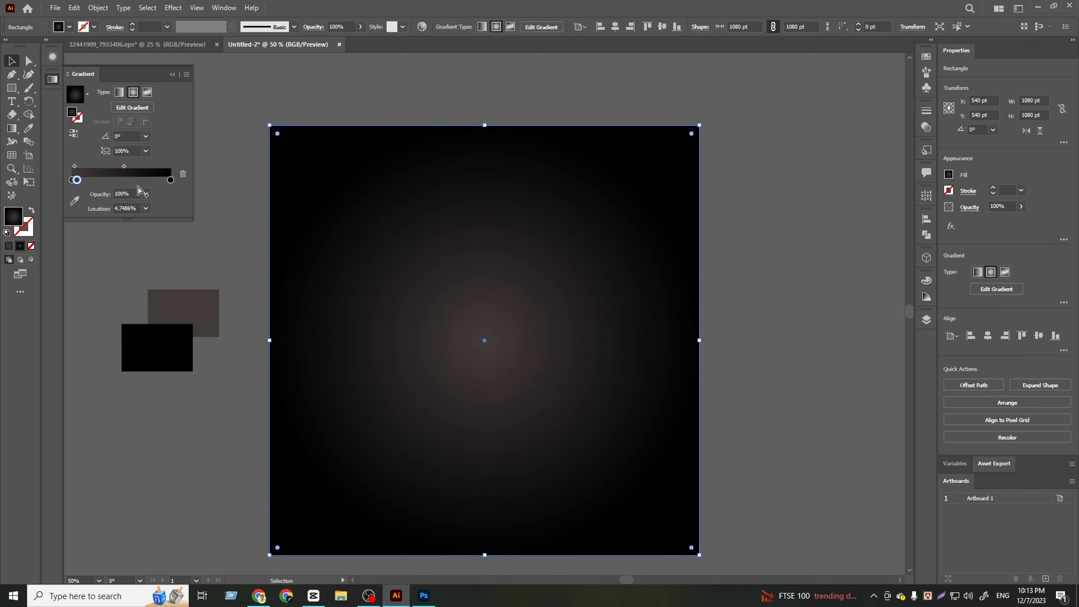
left_click(184, 171)
left_click(74, 201)
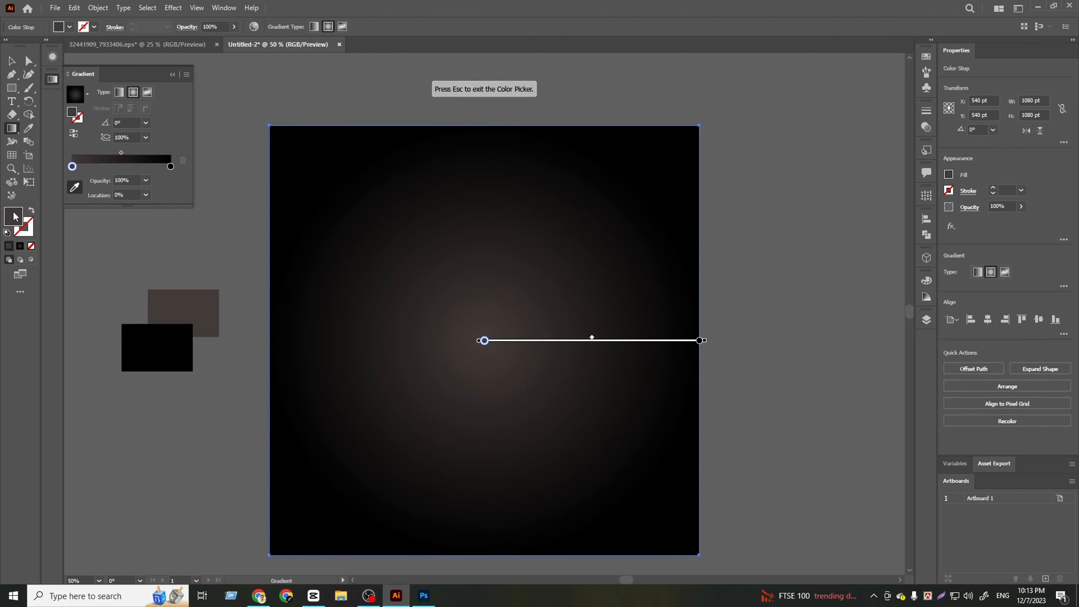
double_click(19, 220)
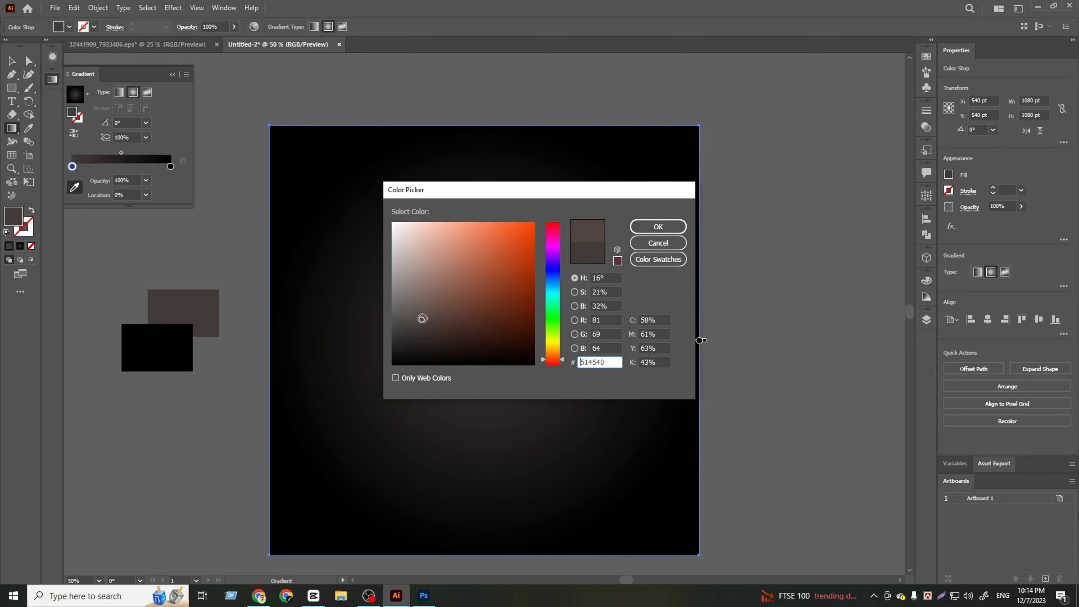
left_click(658, 227)
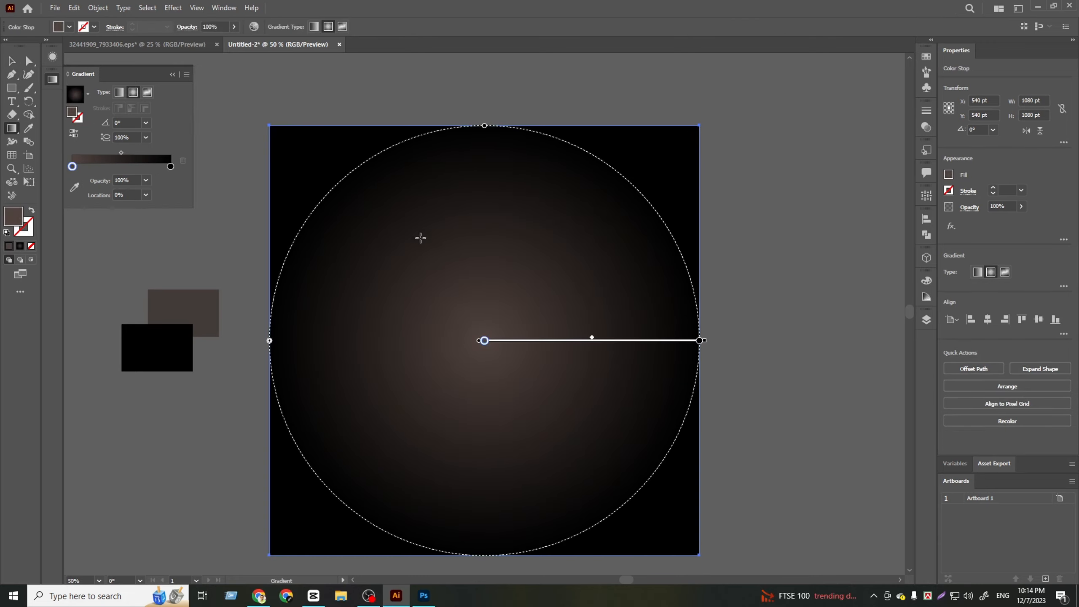
Reposition the radial gradient so its bright centre sits in the square's upper half and fades straight down at -90°
left_click_drag(480, 238, 481, 537)
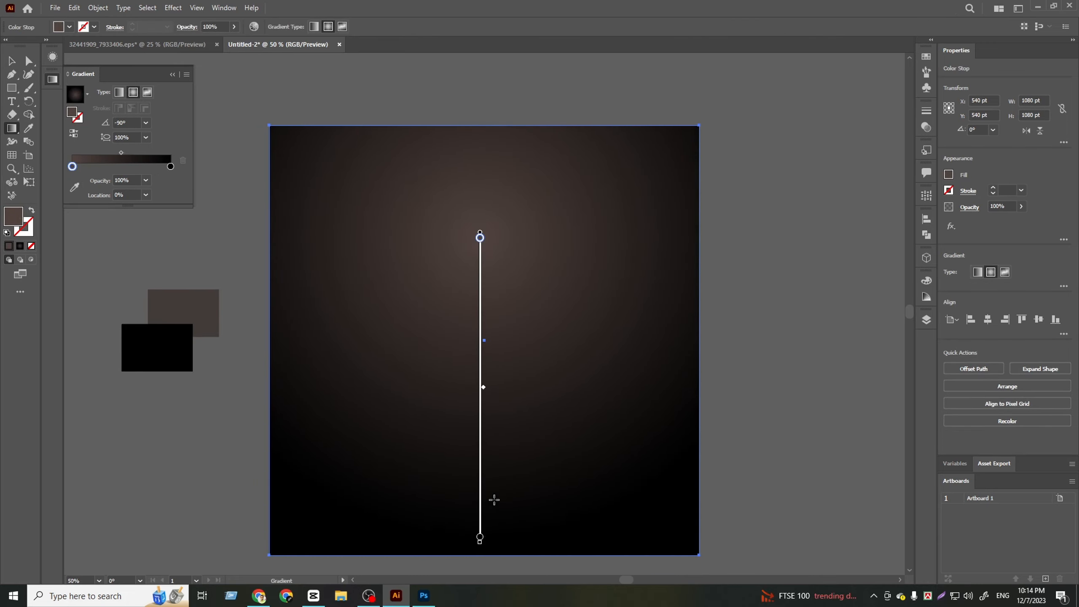
left_click(480, 428)
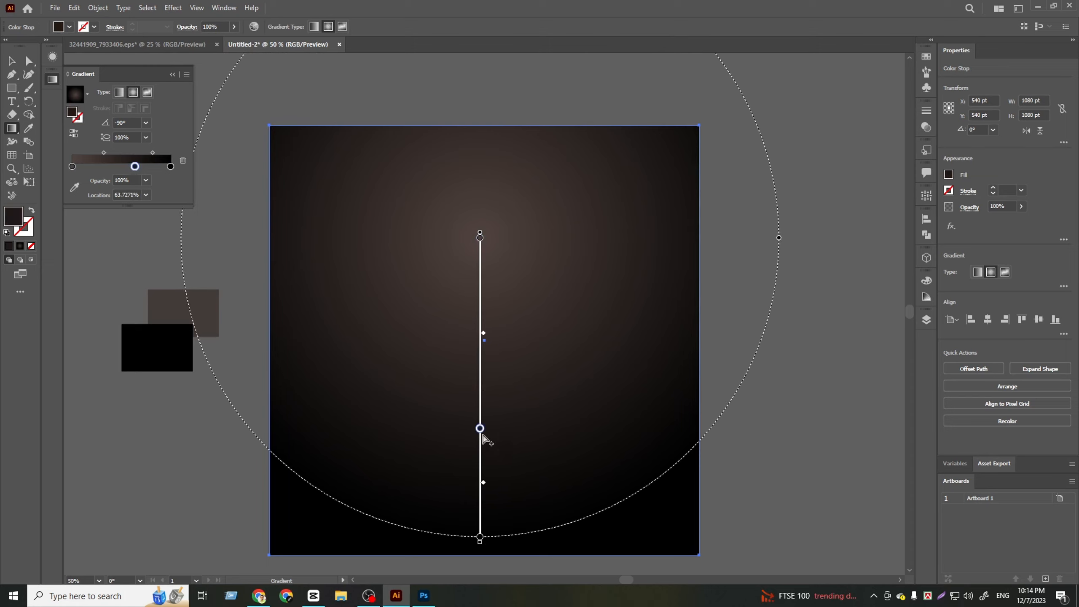
key("ctrl+z")
left_click_drag(478, 317, 486, 343)
left_click(11, 60)
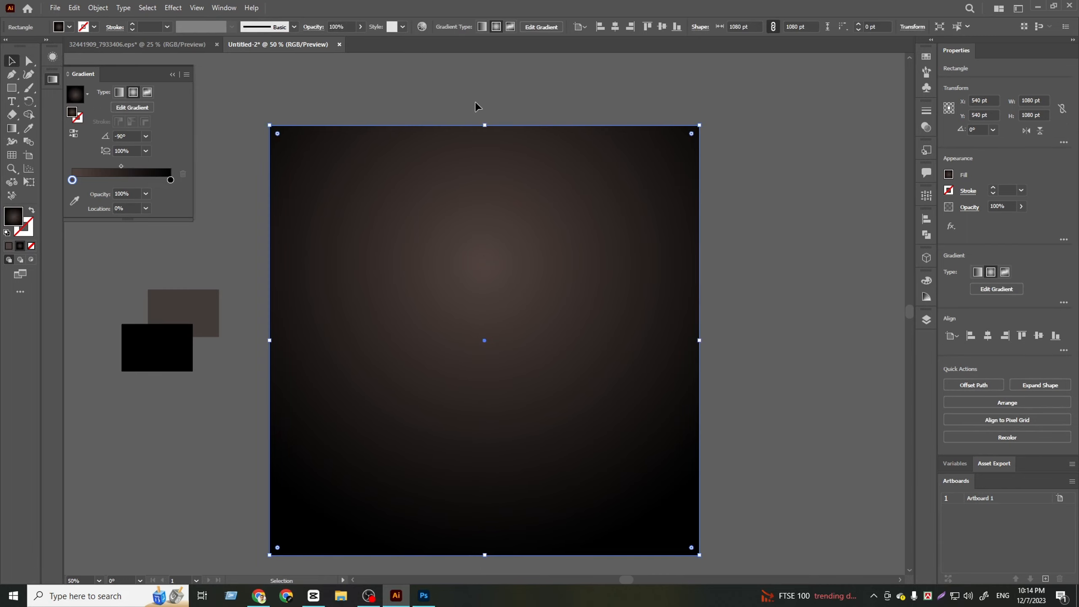
left_click(475, 104)
Copy the bokeh lights group from 32441909_7933406.eps onto the gradient background and rotate it a quarter turn
left_click(167, 49)
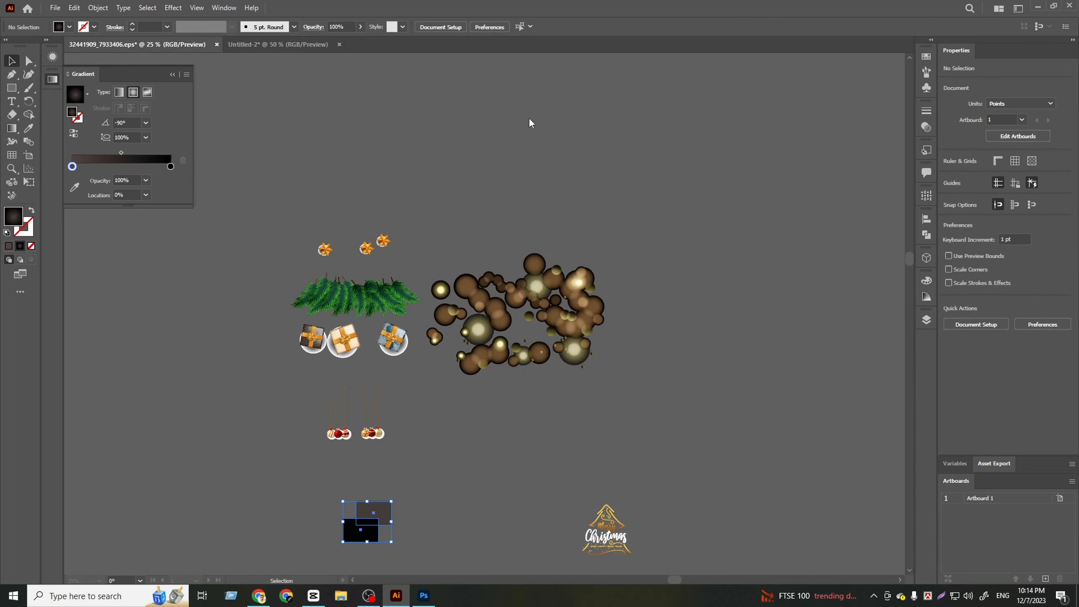
left_click(606, 310)
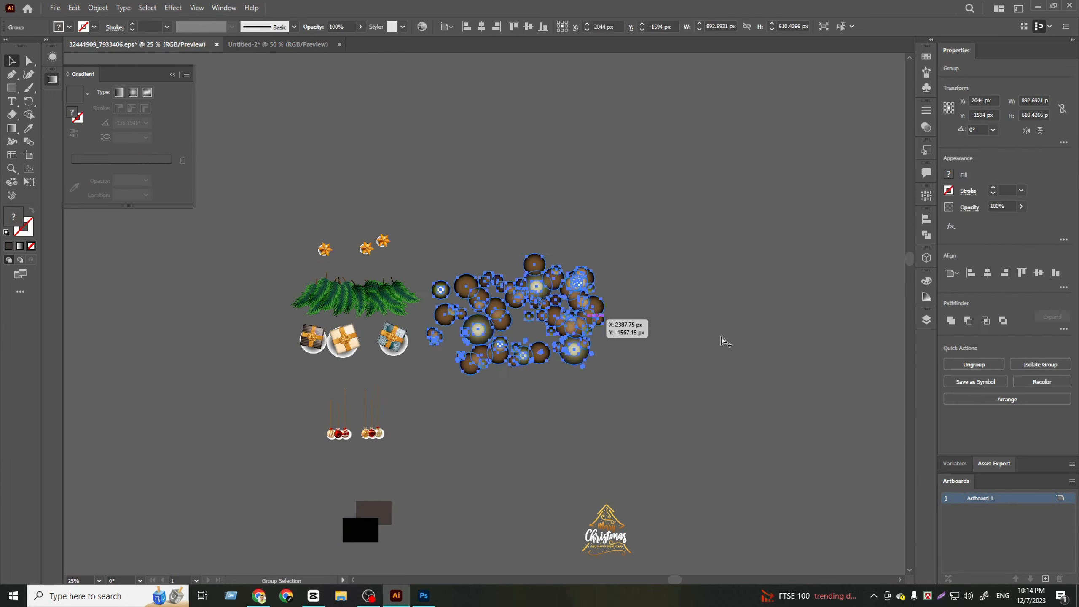
scroll(582, 317, "up", 2)
left_click(721, 341)
left_click_drag(569, 280, 759, 403)
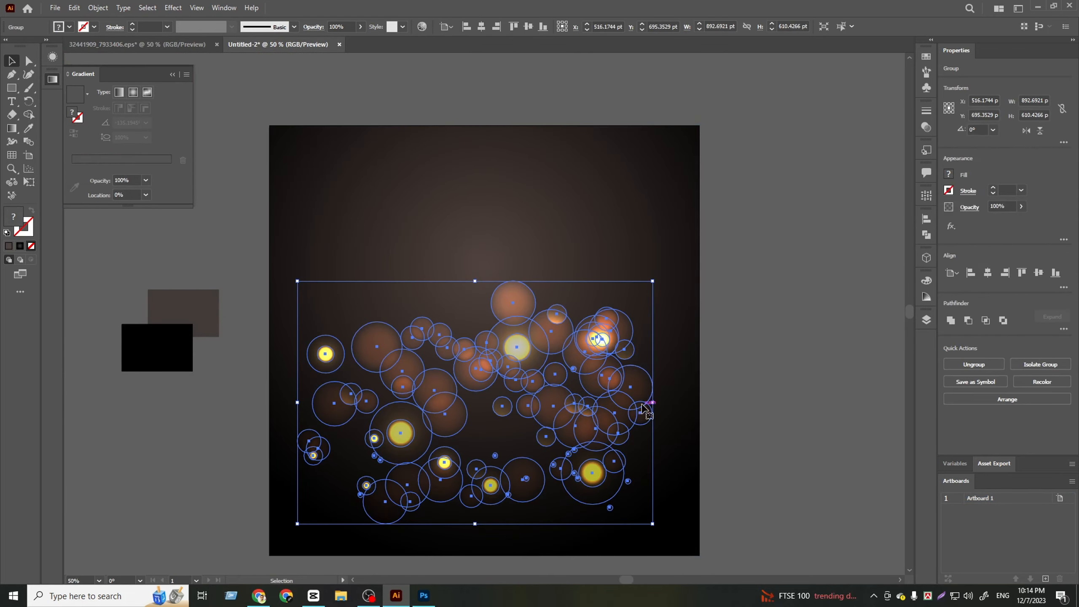
left_click_drag(658, 405, 476, 219)
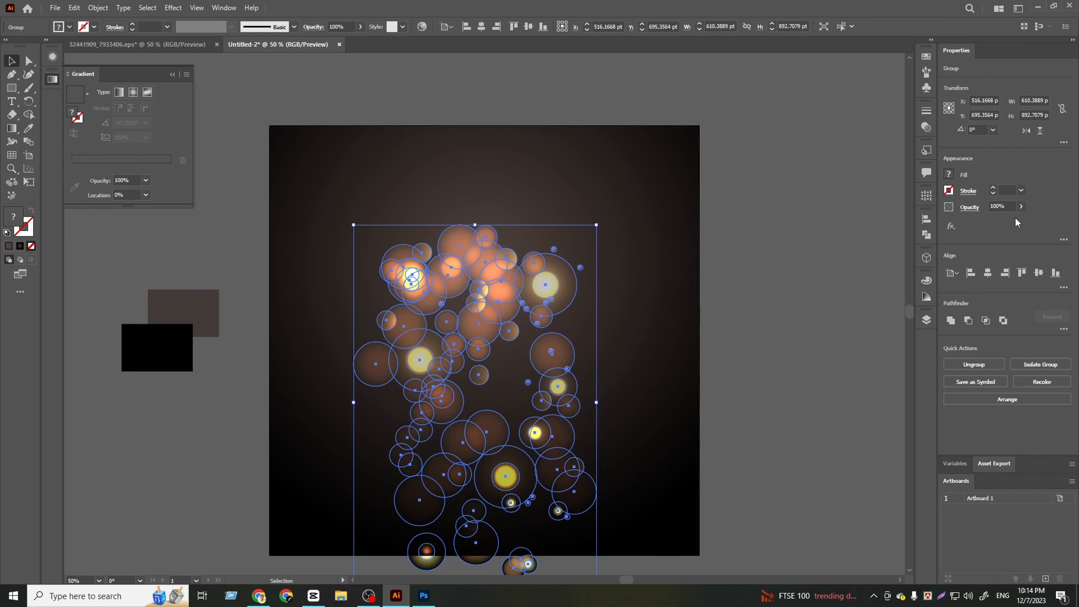
right_click(455, 340)
left_click(526, 433)
key("ctrl+z")
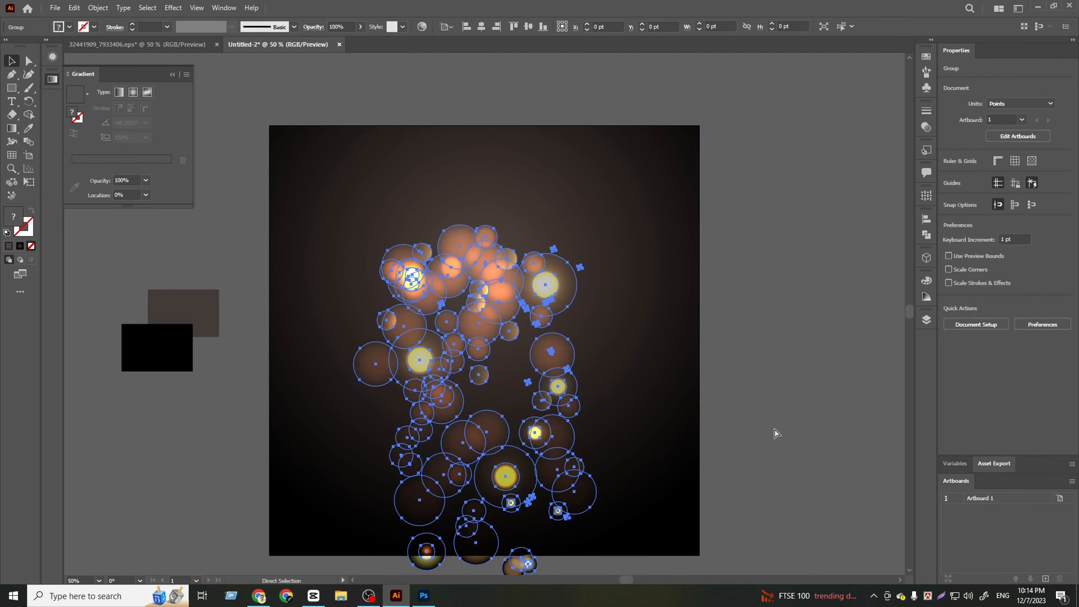
left_click(728, 393)
Use the Color Dodge blend mode for the bokeh group and set its opacity to 79%
left_click(552, 355)
left_click(969, 207)
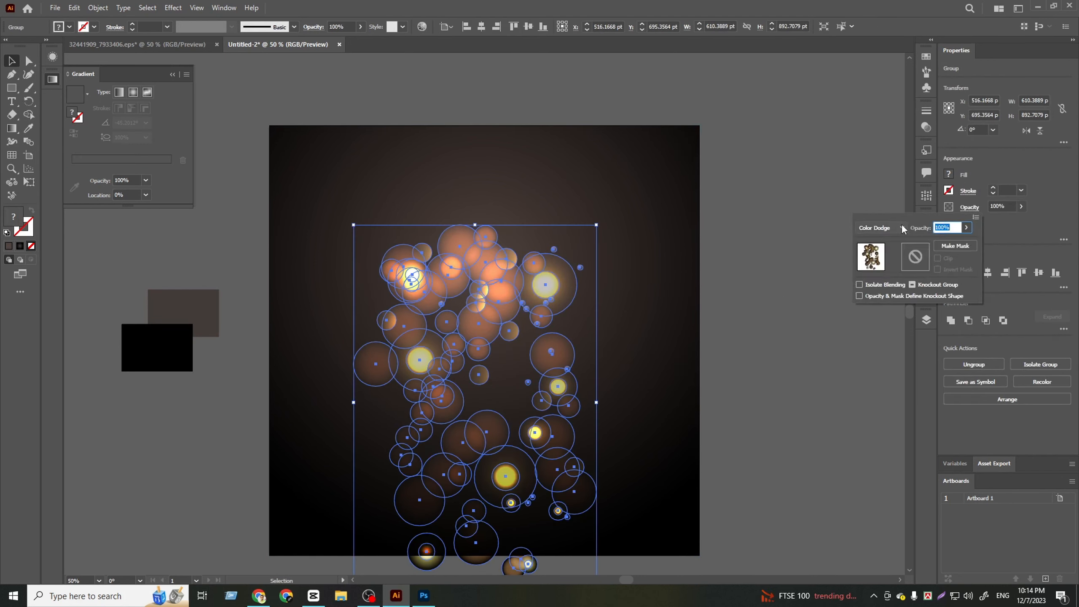
left_click(901, 225)
left_click(889, 320)
left_click(813, 323)
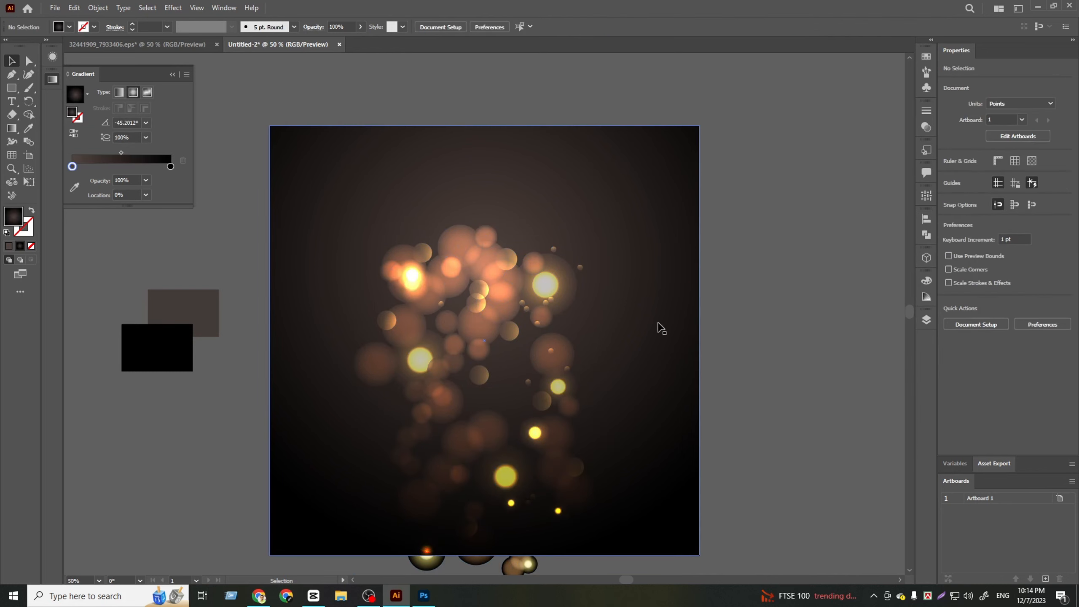
left_click(559, 349)
left_click_drag(1019, 220, 1010, 220)
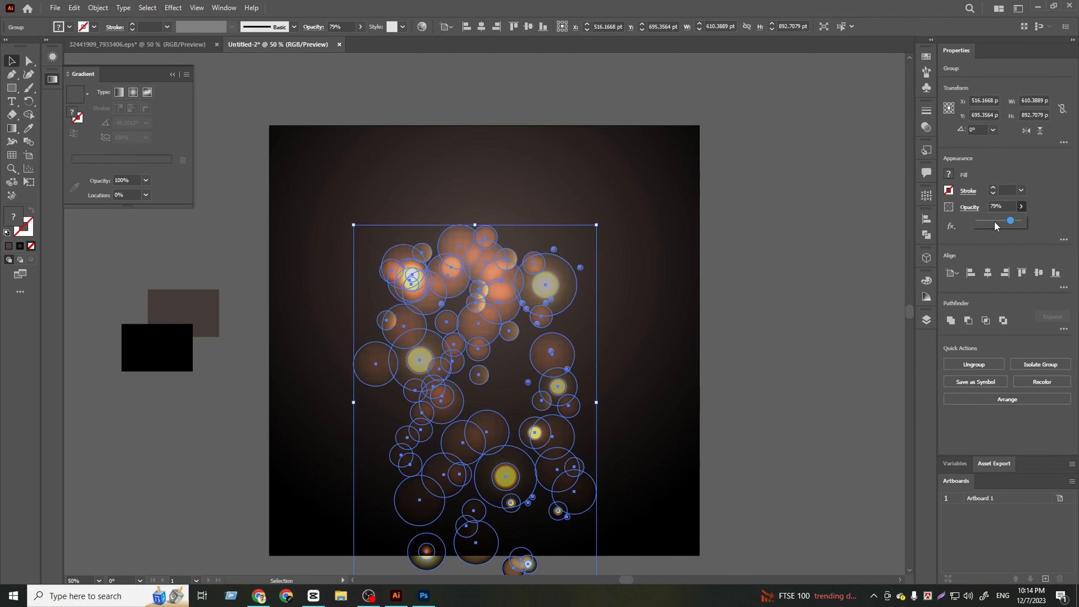
left_click(786, 293)
Enlarge the bokeh group to about 1225 × 1791 pt and centre it on the artboard
scroll(570, 362, "down", 1)
left_click(566, 363)
left_click_drag(588, 388, 759, 390)
left_click(988, 274)
left_click(1039, 273)
left_click(793, 334)
Align the bokeh group with the artboard's top edge
scroll(748, 326, "down", 1)
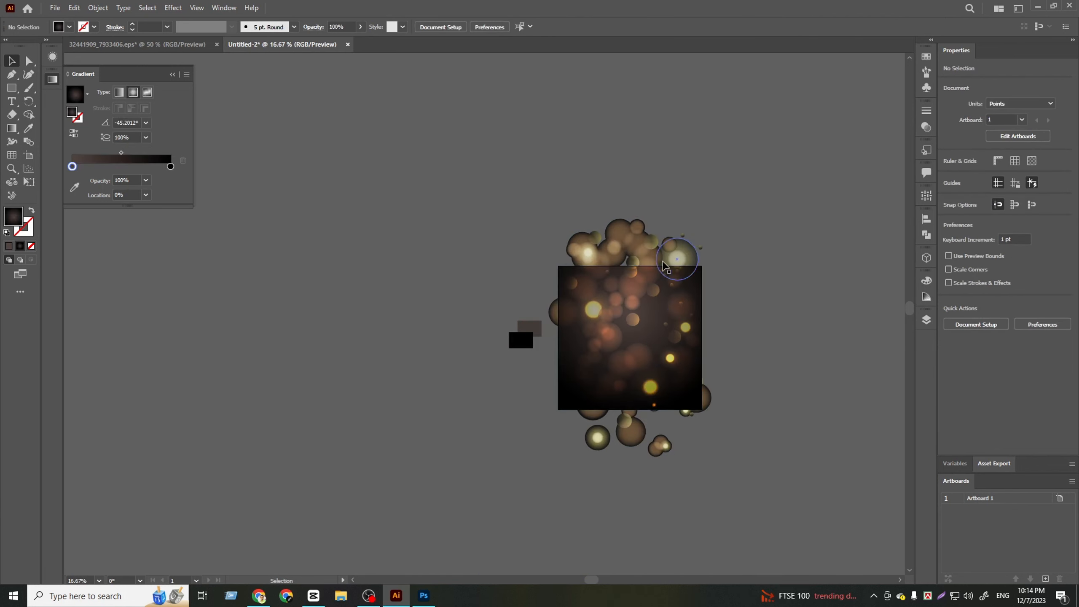
left_click(673, 254)
left_click(1019, 272)
left_click(793, 346)
Enlarge the bokeh group to about 1455 × 2128 pt and centre it horizontally on the artboard
scroll(790, 344, "up", 1)
left_click(514, 277)
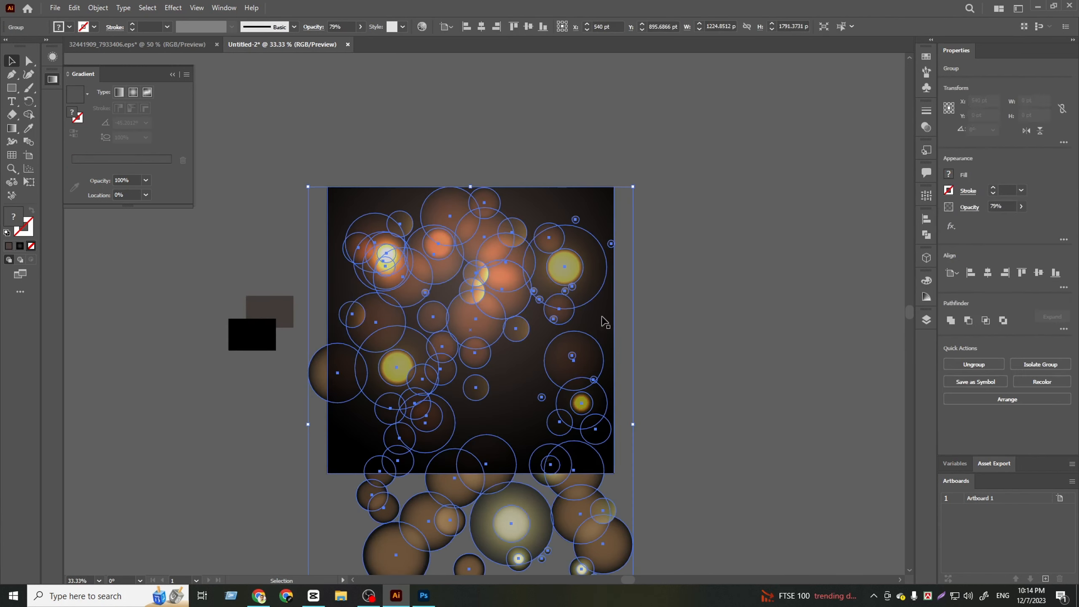
left_click_drag(634, 425, 699, 427)
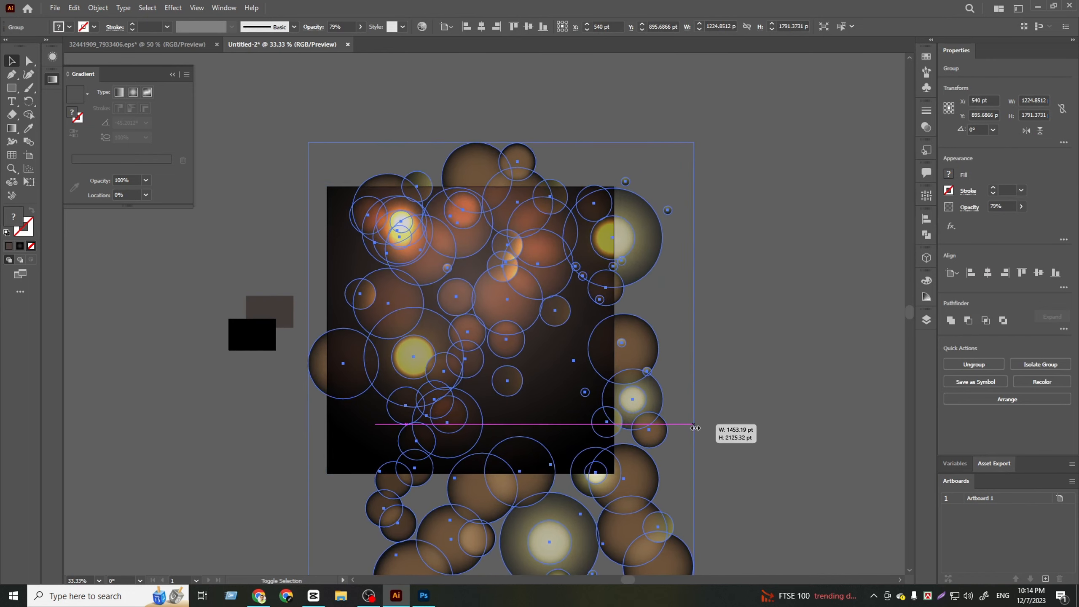
left_click(988, 273)
left_click(771, 307)
Inside the bokeh group, move the cluster of circles below the artboard's lower right up into the artboard's lower part
double_click(349, 215)
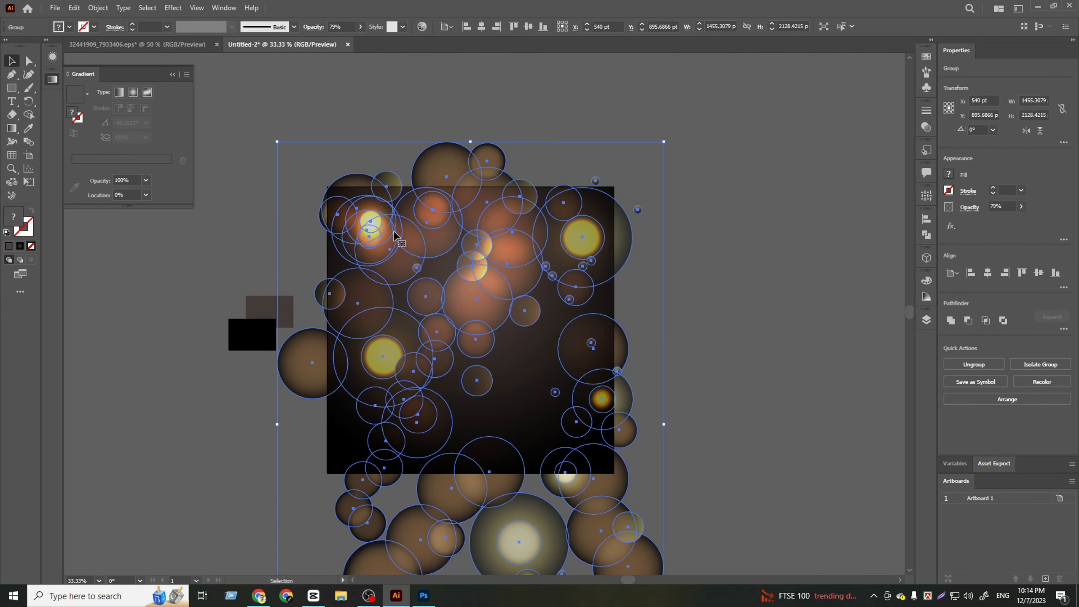
left_click(411, 298)
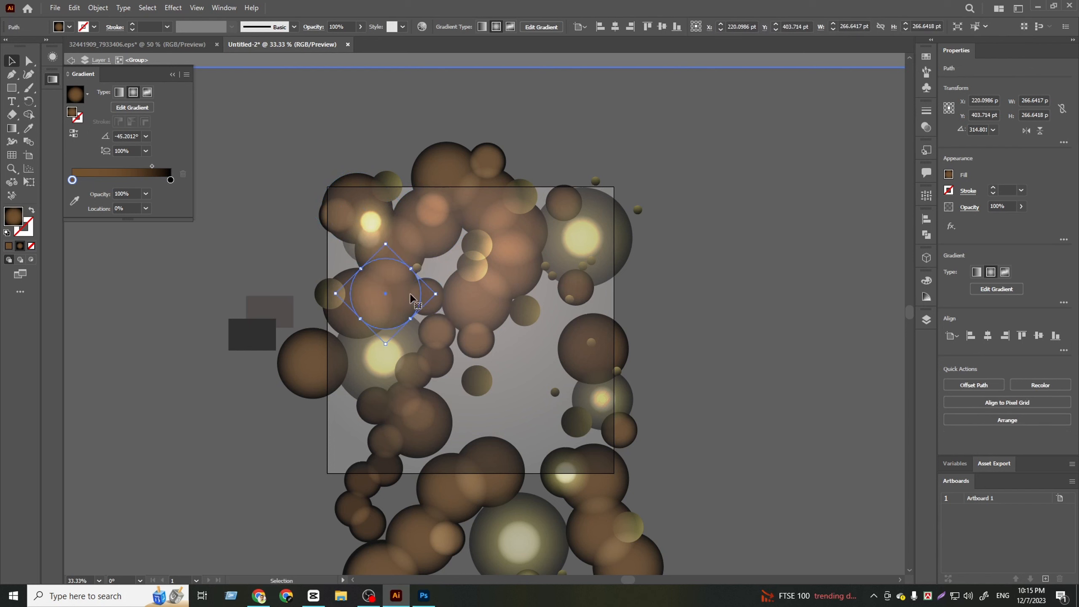
left_click(368, 268)
scroll(651, 451, "down", 4)
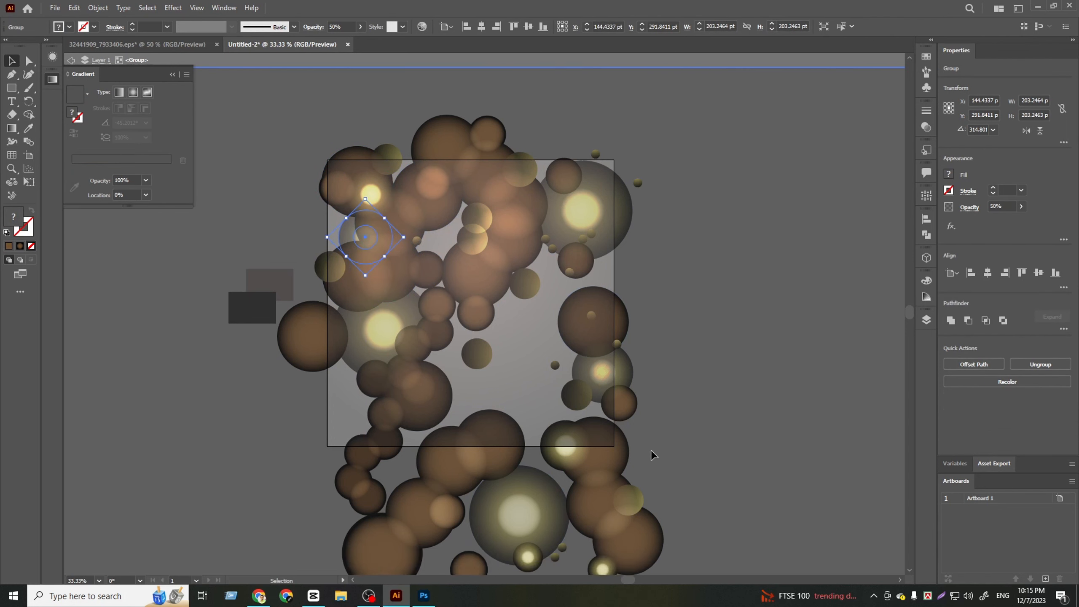
left_click_drag(714, 494, 510, 408)
left_click_drag(547, 424, 539, 323)
left_click(792, 439)
Move the lowest bokeh circles up around the artboard's right side and leave the group's isolation
left_click(620, 518)
scroll(620, 518, "down", 3)
left_click_drag(620, 518, 414, 438)
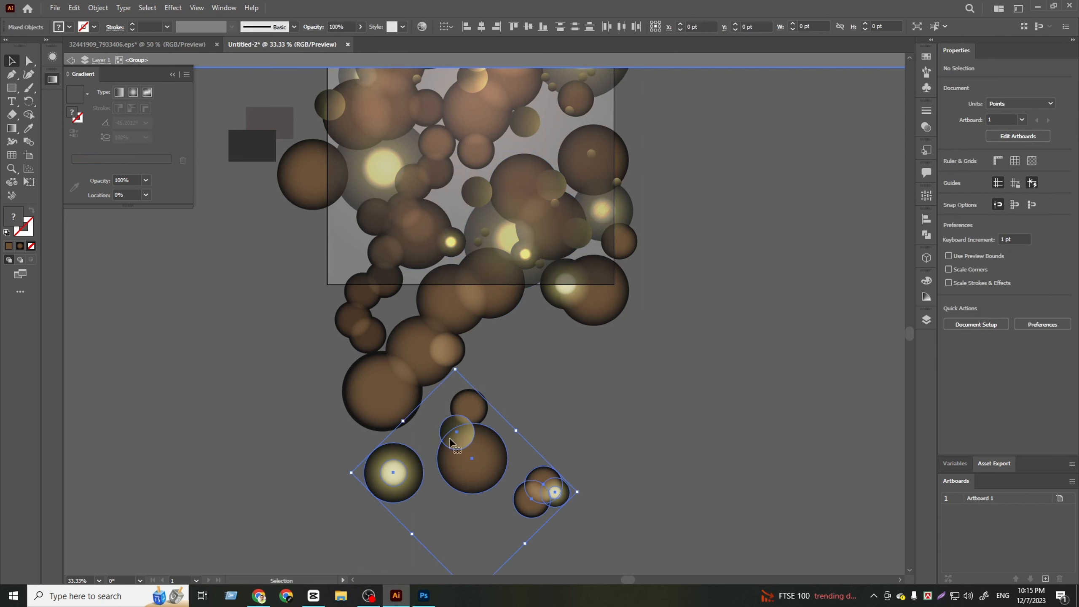
left_click_drag(479, 452, 649, 116)
left_click(809, 262)
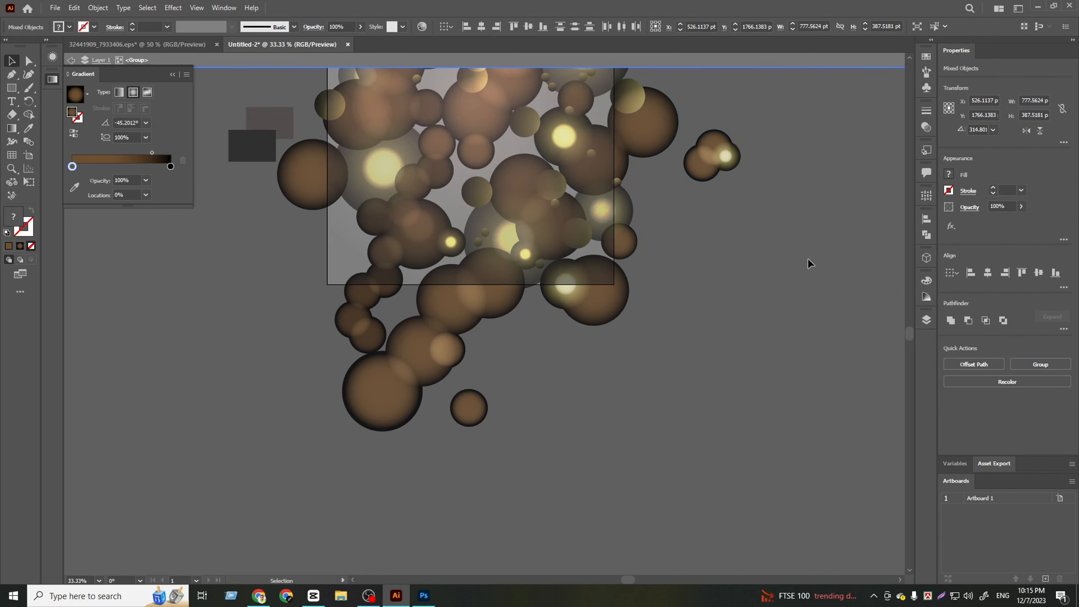
scroll(795, 300, "up", 3)
double_click(776, 382)
scroll(705, 381, "up", 1)
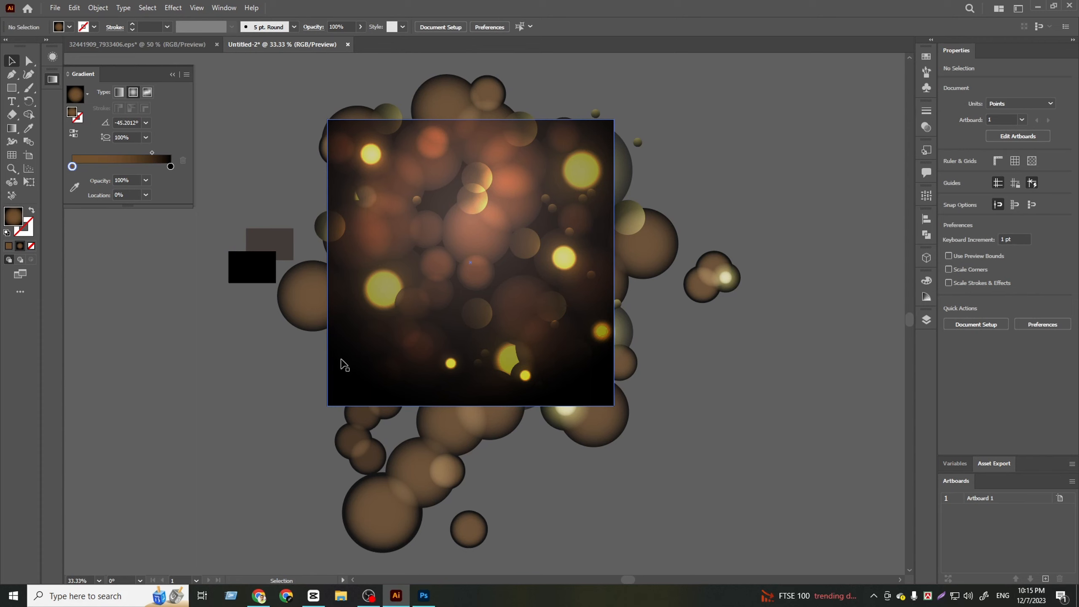
left_click_drag(342, 360, 744, 422)
left_click_drag(830, 371, 701, 355)
right_click(701, 347)
mouse_move(756, 290)
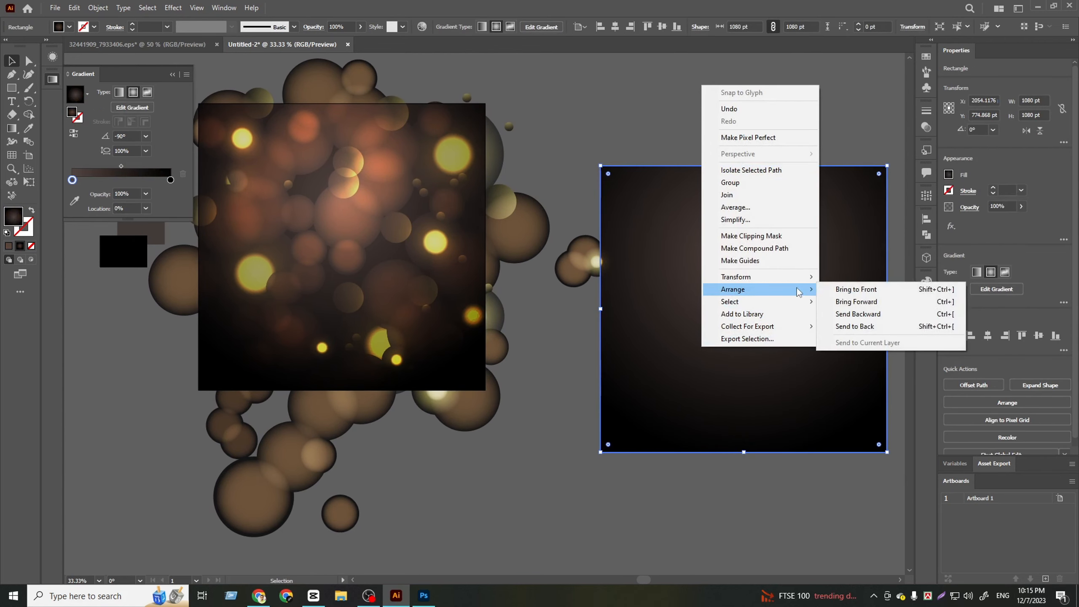
left_click(855, 291)
key("Delete")
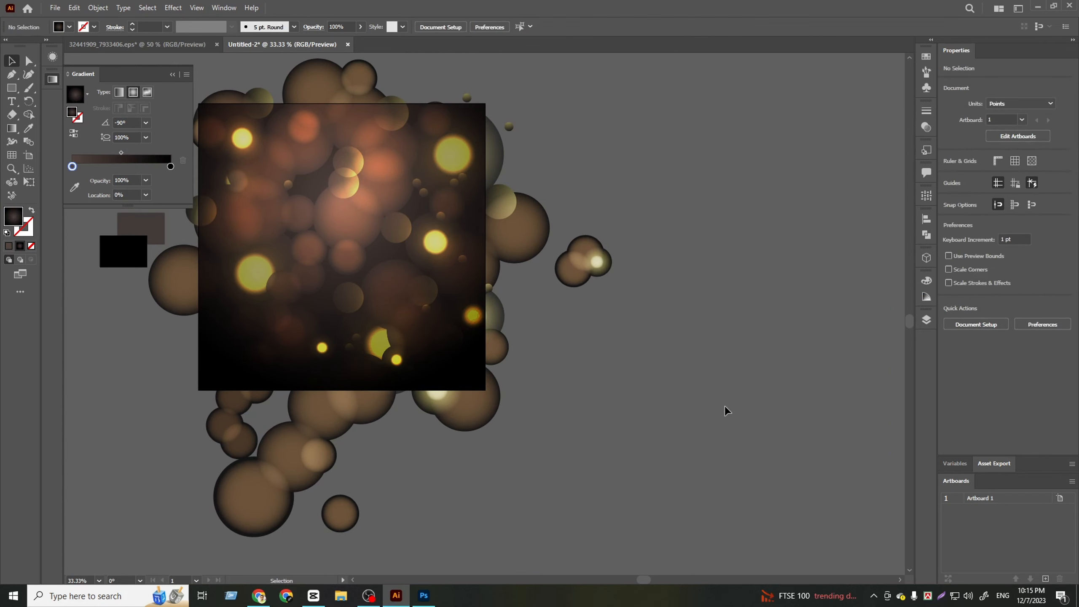
Create a 1080 × 1080 pt rectangle beside the artboard and fill it with white
left_click(11, 88)
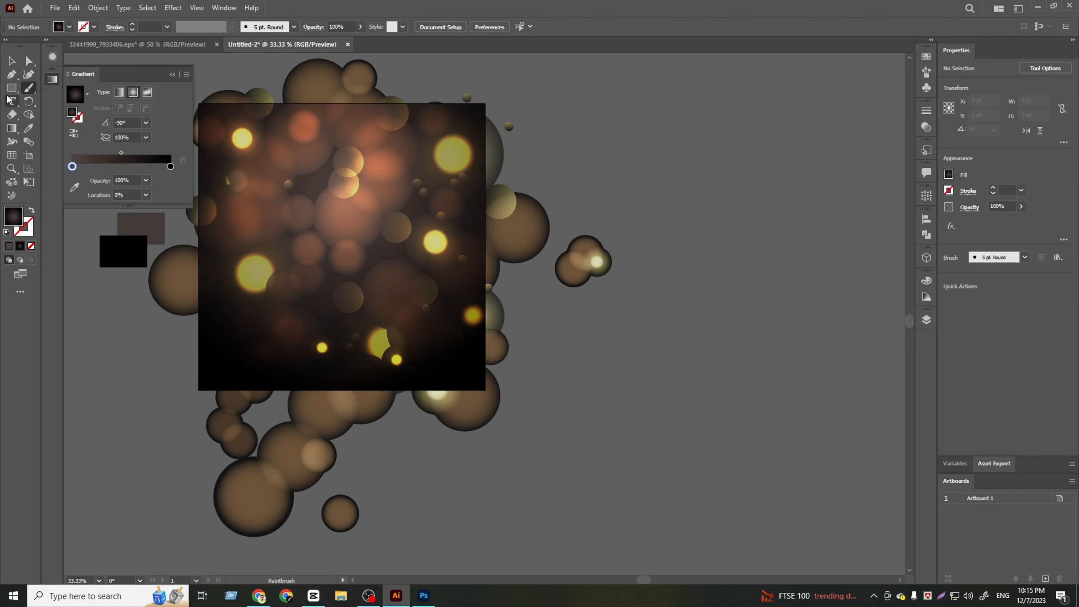
left_click(698, 220)
left_click(512, 318)
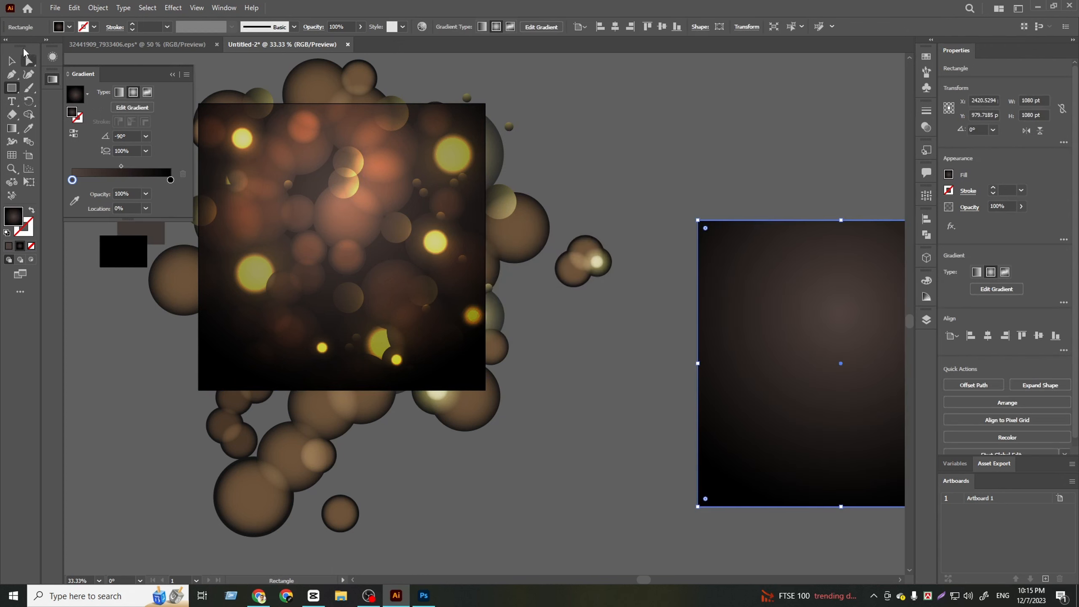
left_click(58, 27)
left_click(20, 38)
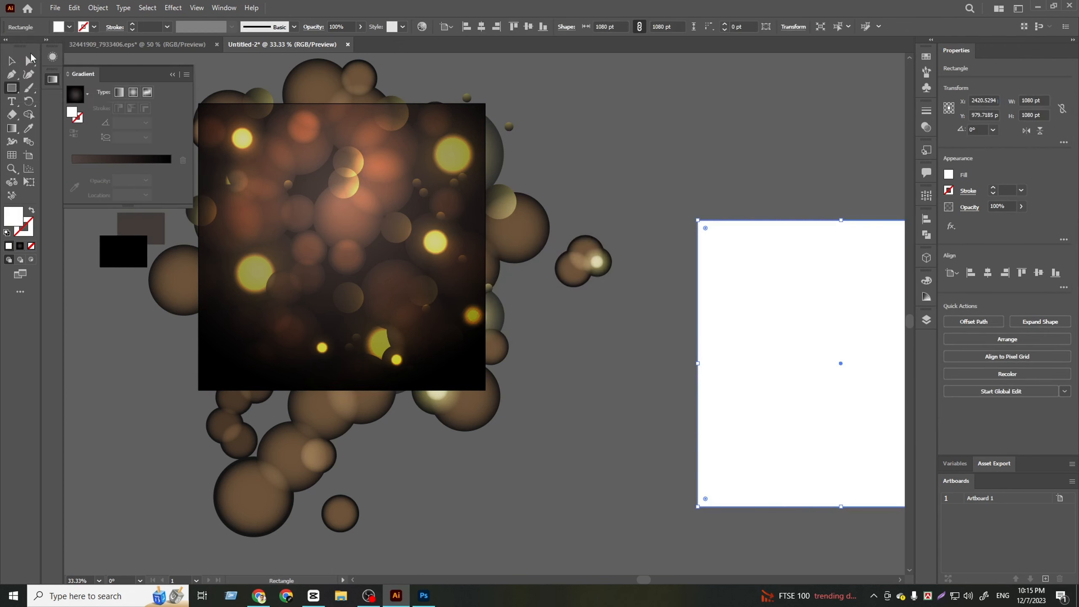
Align the white square with the artboard's left and top edges
left_click(11, 60)
left_click(466, 27)
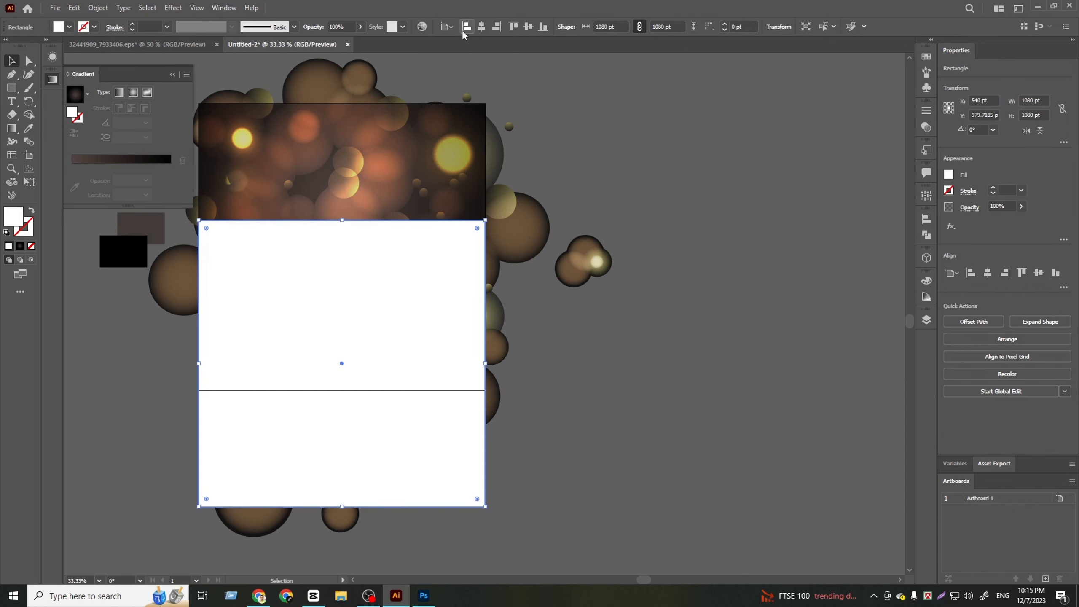
left_click(514, 26)
left_click(576, 135)
Make a clipping mask from the white square to crop the bokeh group to the artboard
left_click(416, 198)
key("ctrl+a")
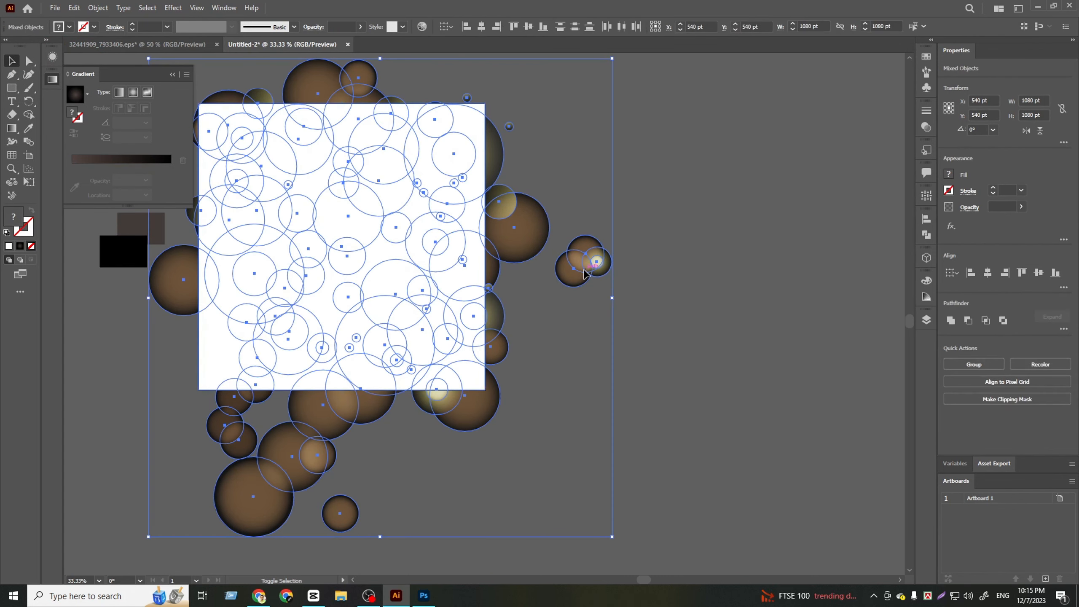
right_click(393, 204)
left_click(454, 300)
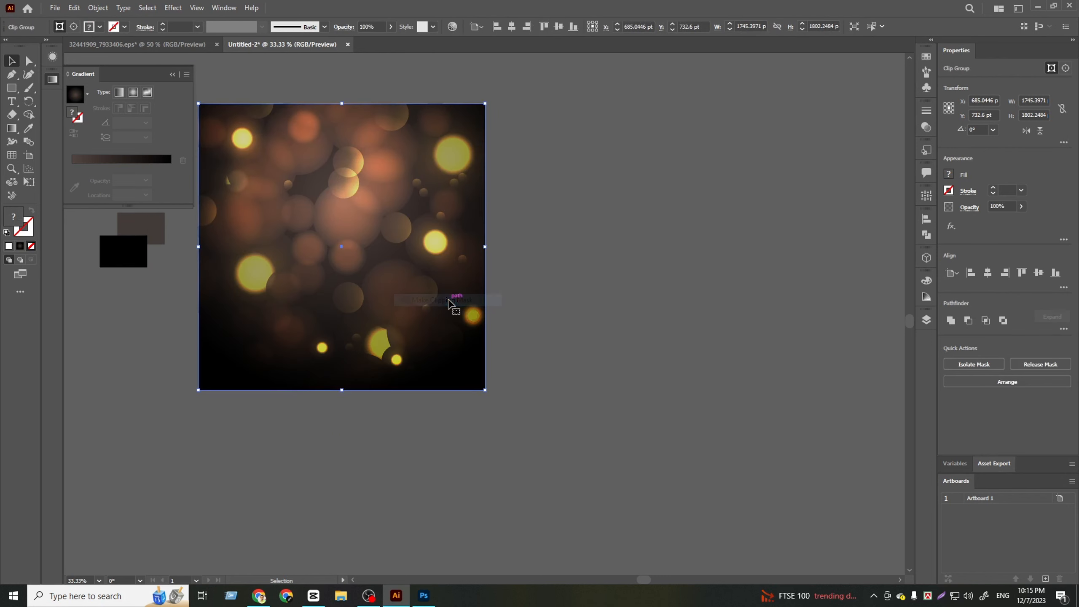
left_click(627, 304)
left_click_drag(656, 312, 794, 367)
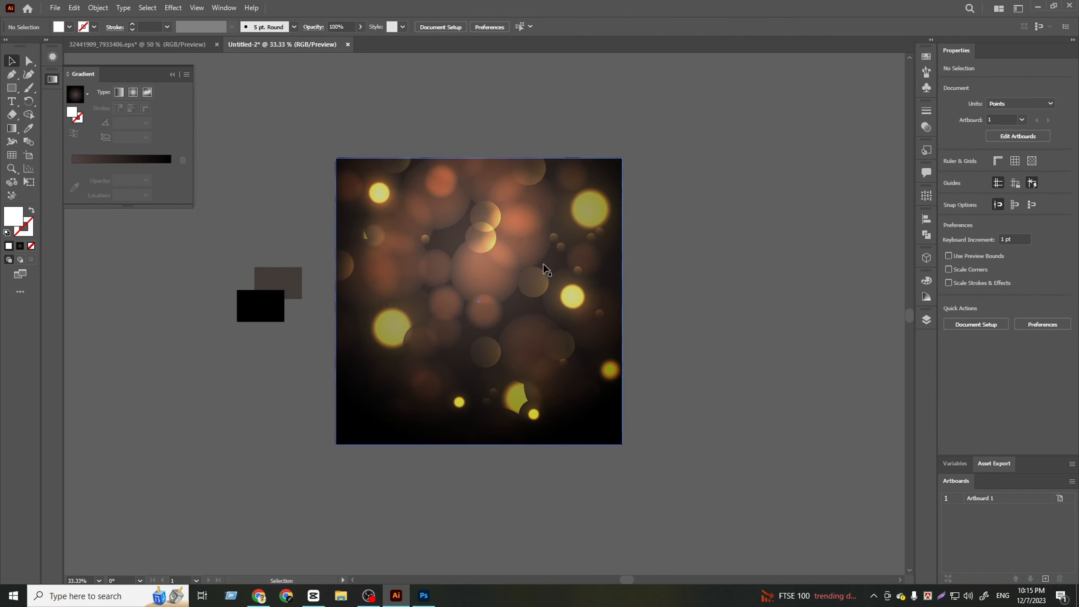
Lower the opacity of the bokeh group inside the clip group to about 57%
left_click(497, 249)
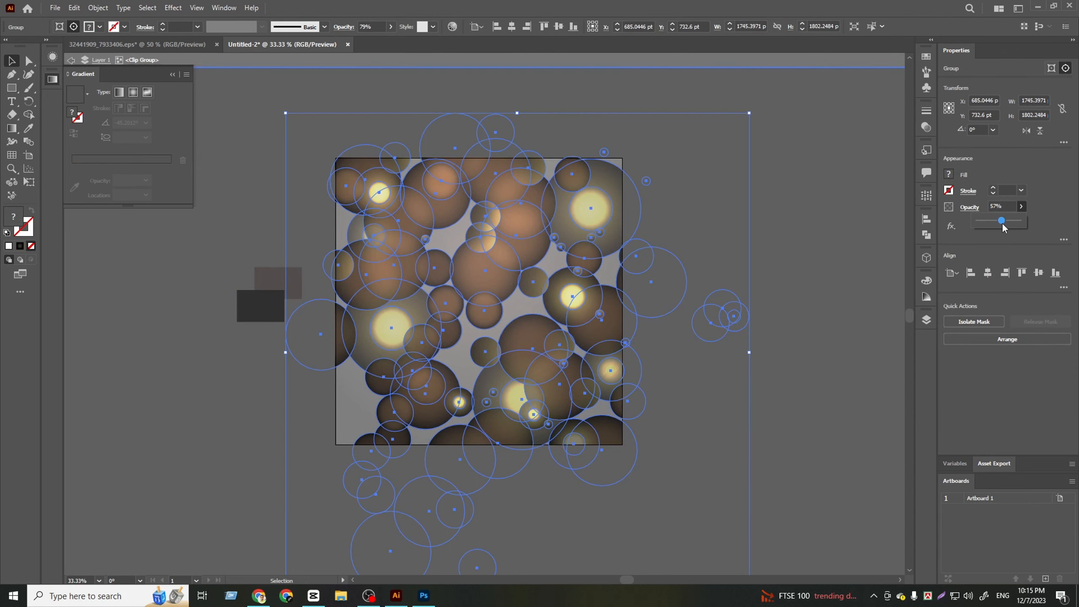
double_click(836, 305)
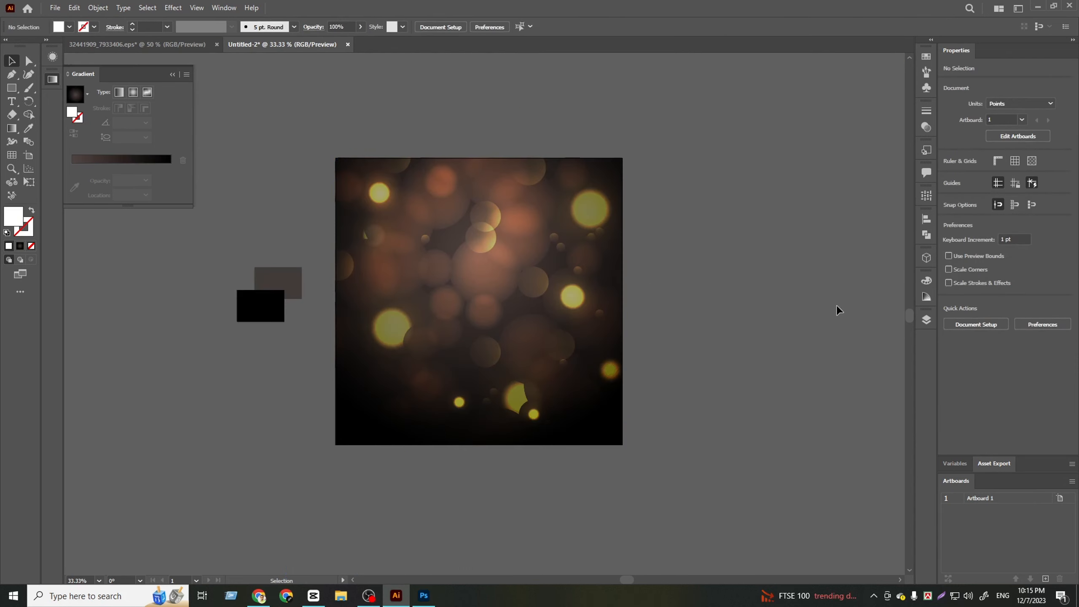
Delete the two colour sample rectangles beside the artboard
scroll(680, 293, "down", 2)
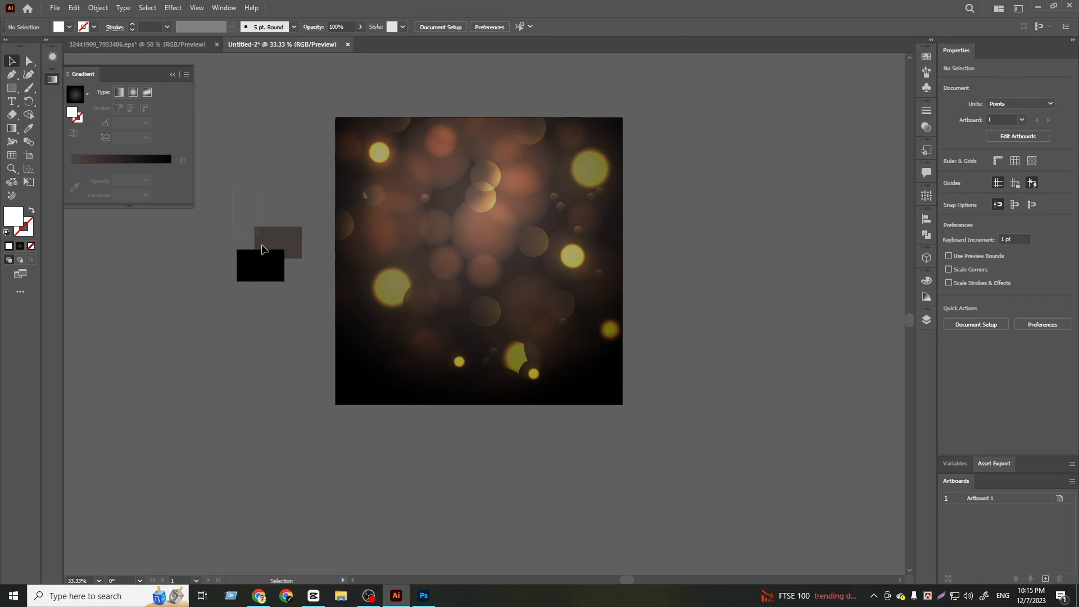
left_click(263, 249)
key("Delete")
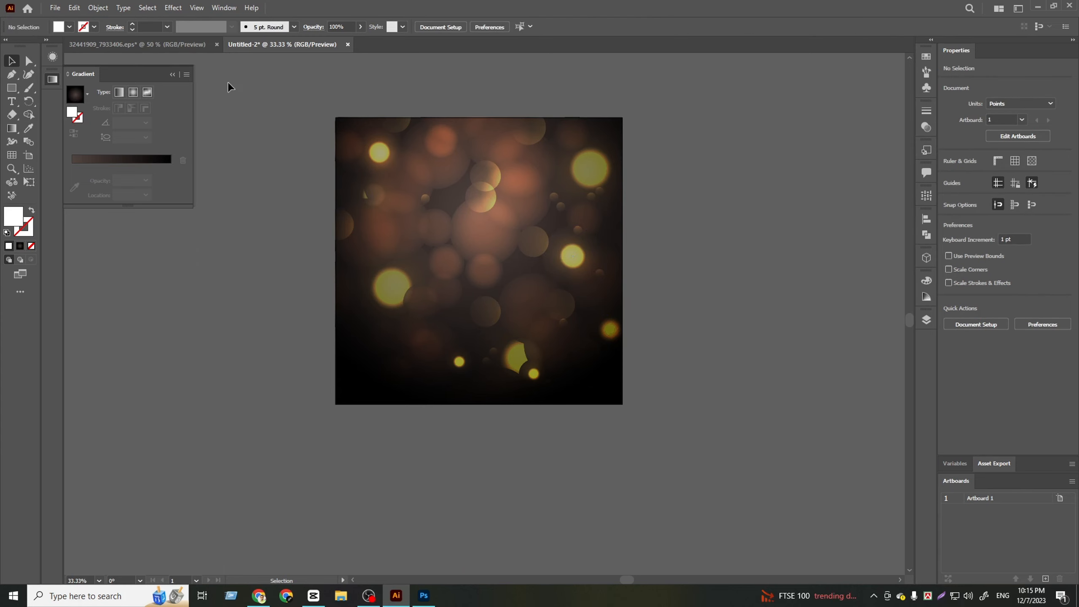
Copy all the green pine branches from 32441909_7933406.eps into the Untitled-2 design
left_click(165, 47)
left_click(631, 224)
left_click_drag(376, 452, 668, 450)
scroll(668, 447, "up", 1)
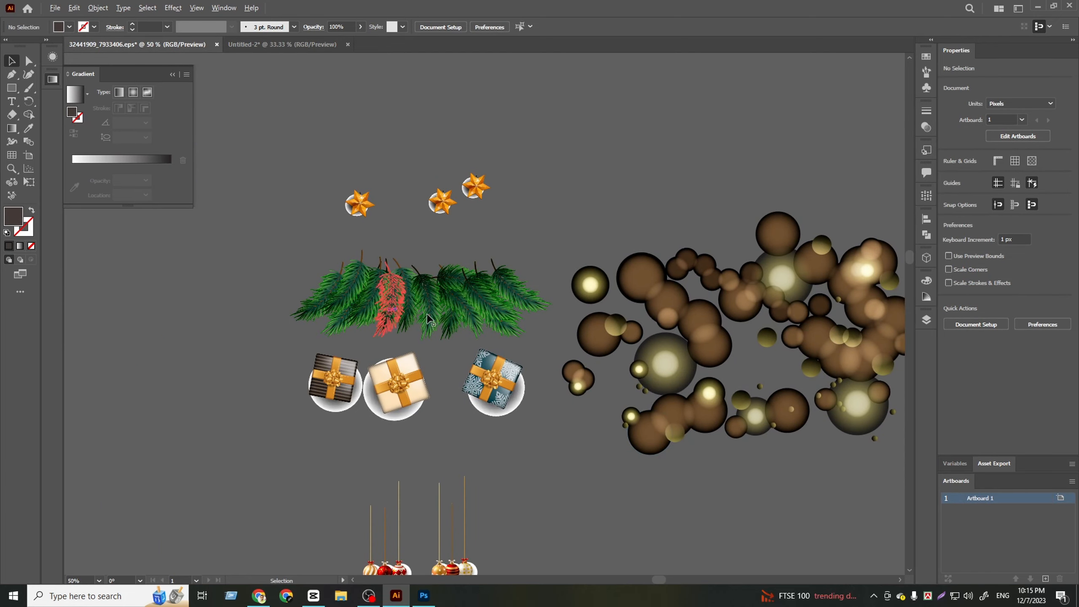
scroll(377, 315, "up", 1)
left_click(378, 315)
left_click(611, 226)
left_click_drag(272, 223, 603, 329)
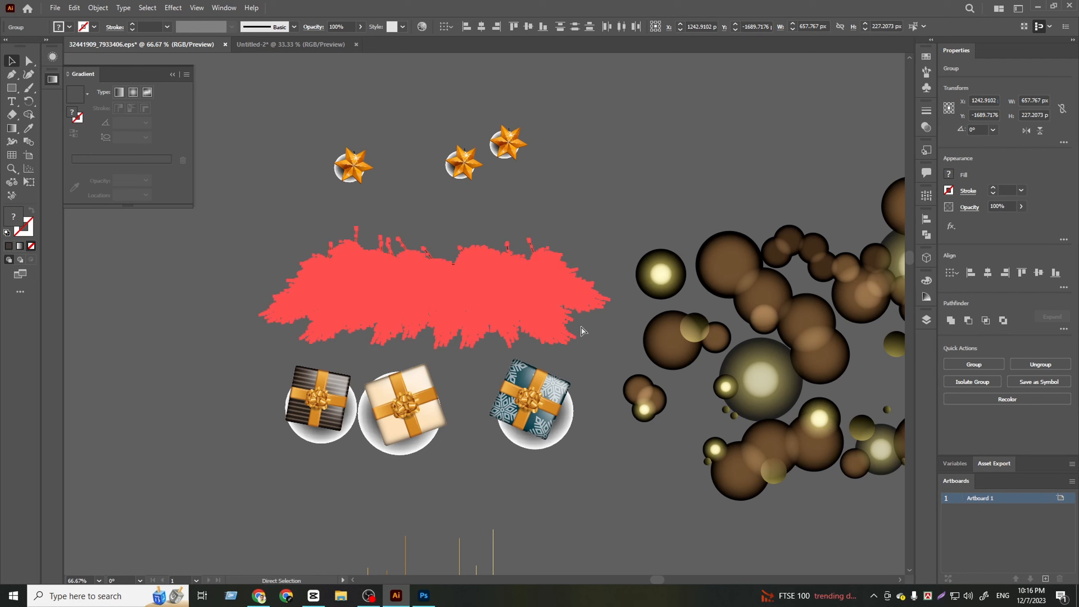
left_click(270, 45)
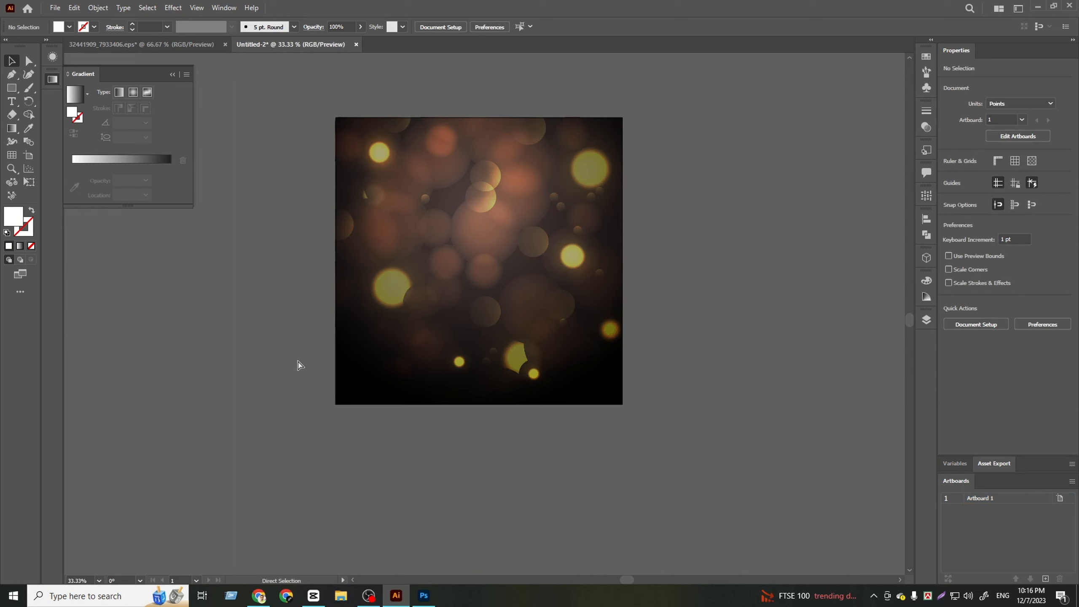
key("ctrl+v")
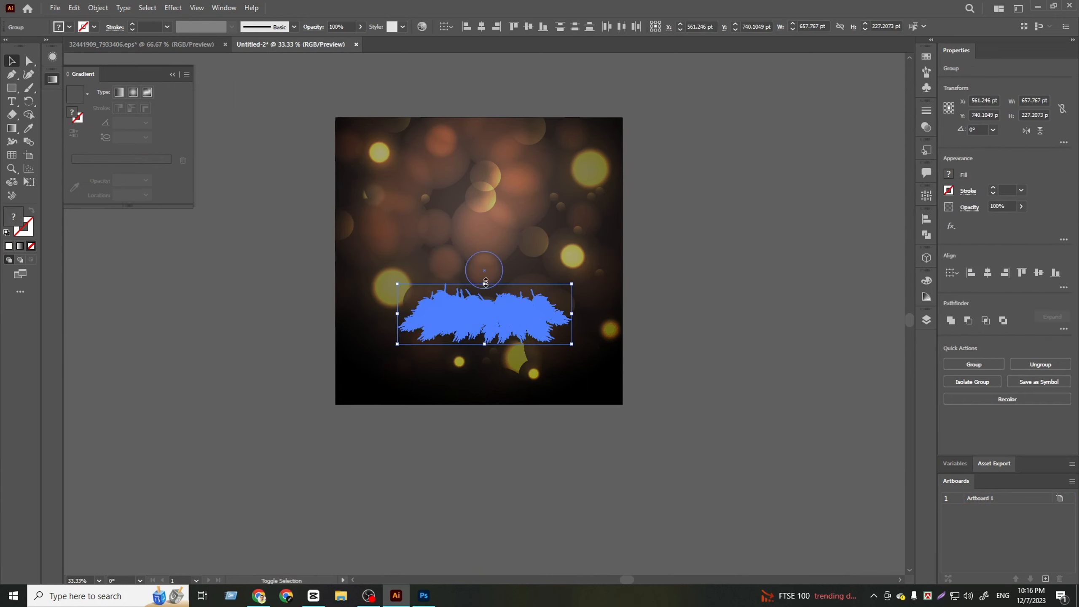
Enlarge the pine branches to about 1306 × 451 pt and place them across the artboard's top edge
left_click_drag(490, 283, 486, 254)
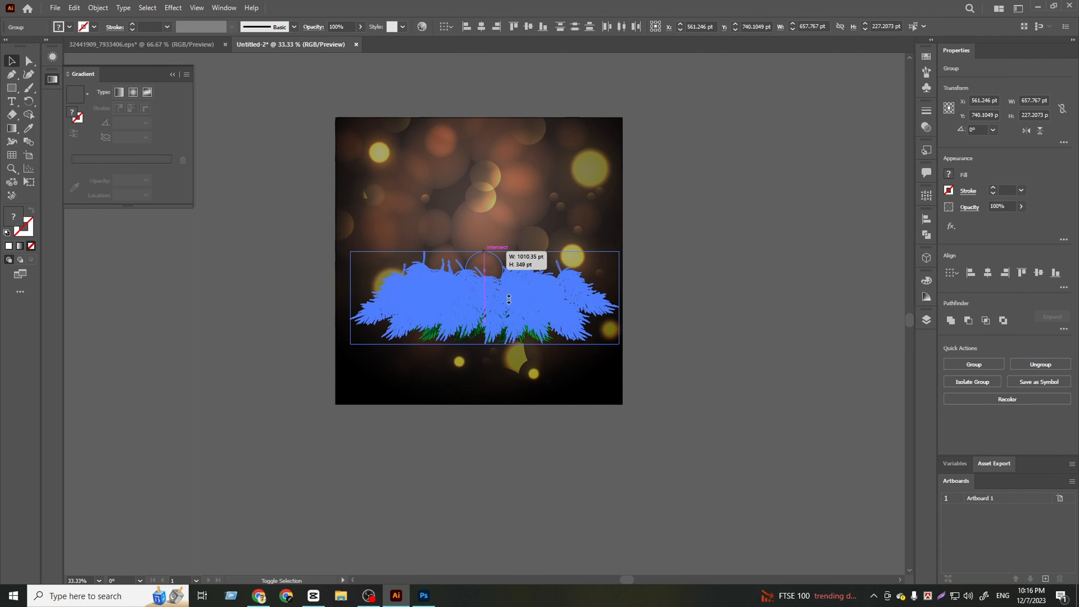
left_click_drag(509, 299, 527, 152)
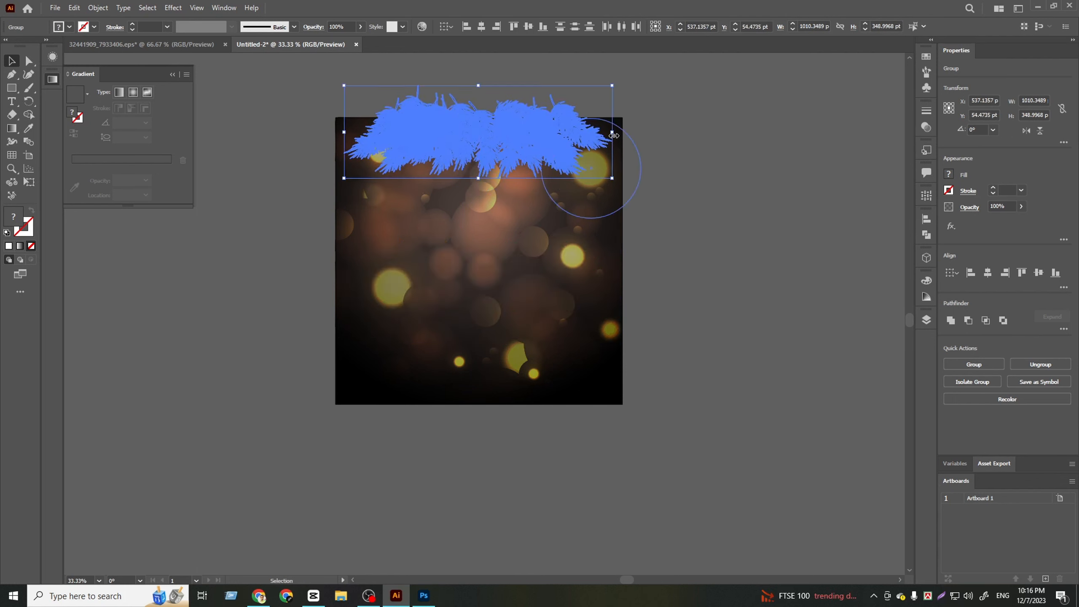
left_click_drag(615, 134, 653, 135)
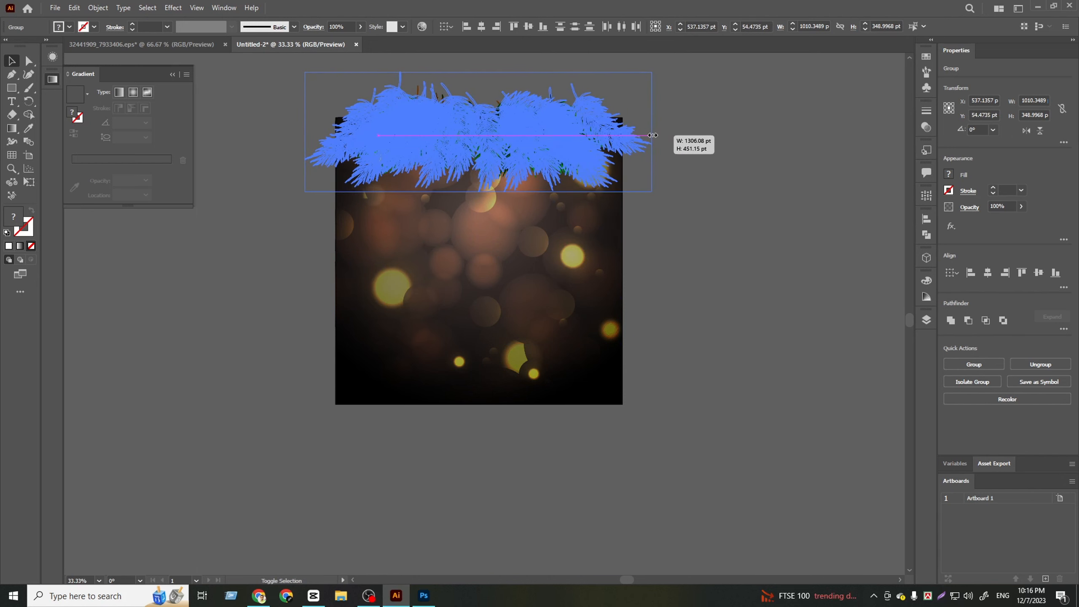
key("shift+Down")
key("shift+Down")
key("shift+Down")
key("shift+Down")
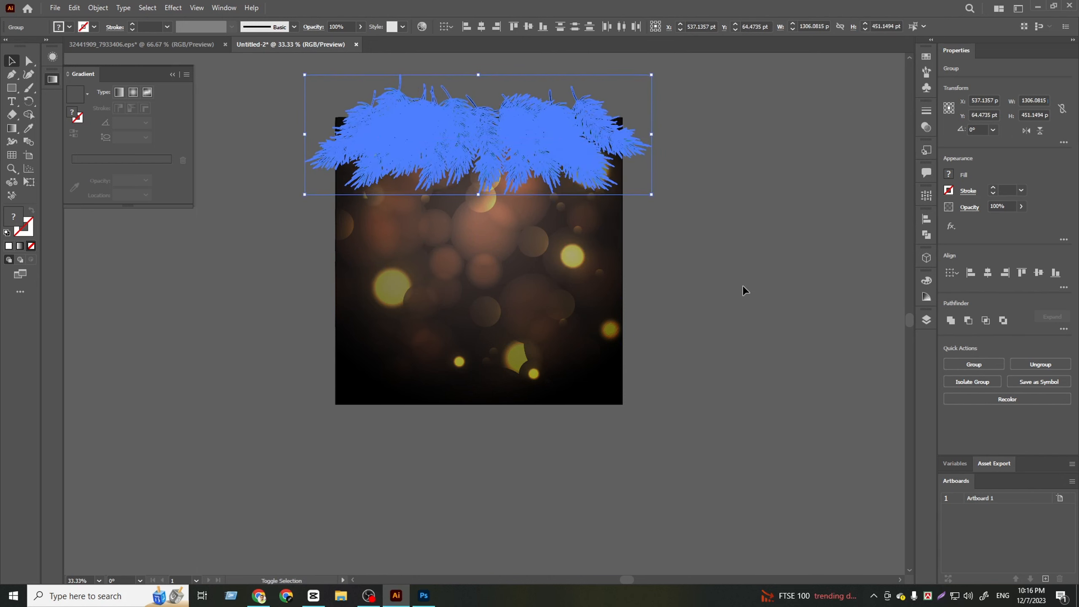
left_click(743, 286)
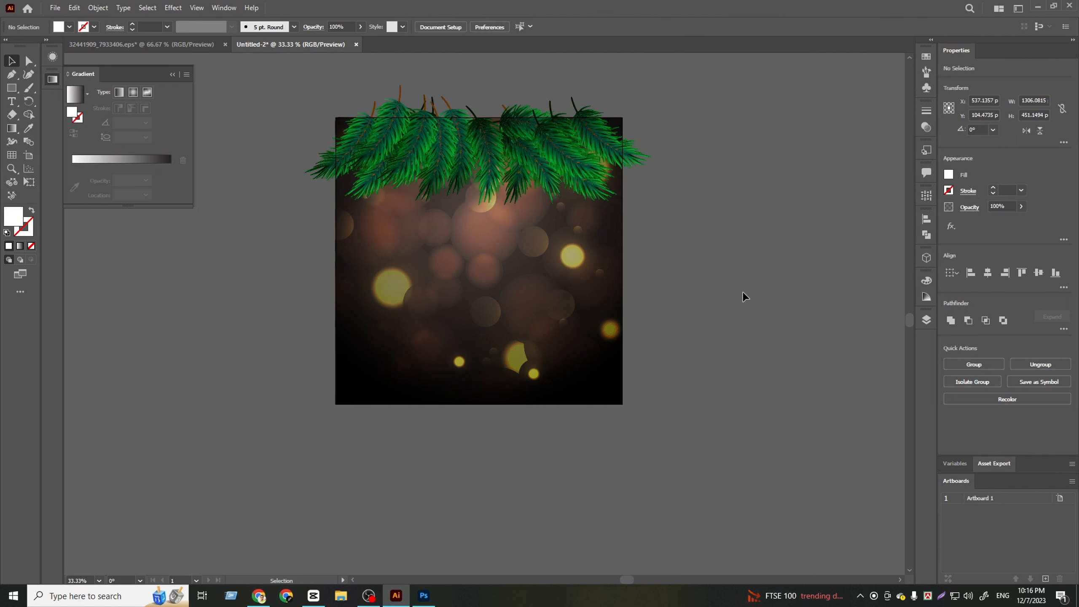
Copy the three gift boxes from 32441909_7933406.eps into the design and place them over the lower pine branches
left_click(178, 44)
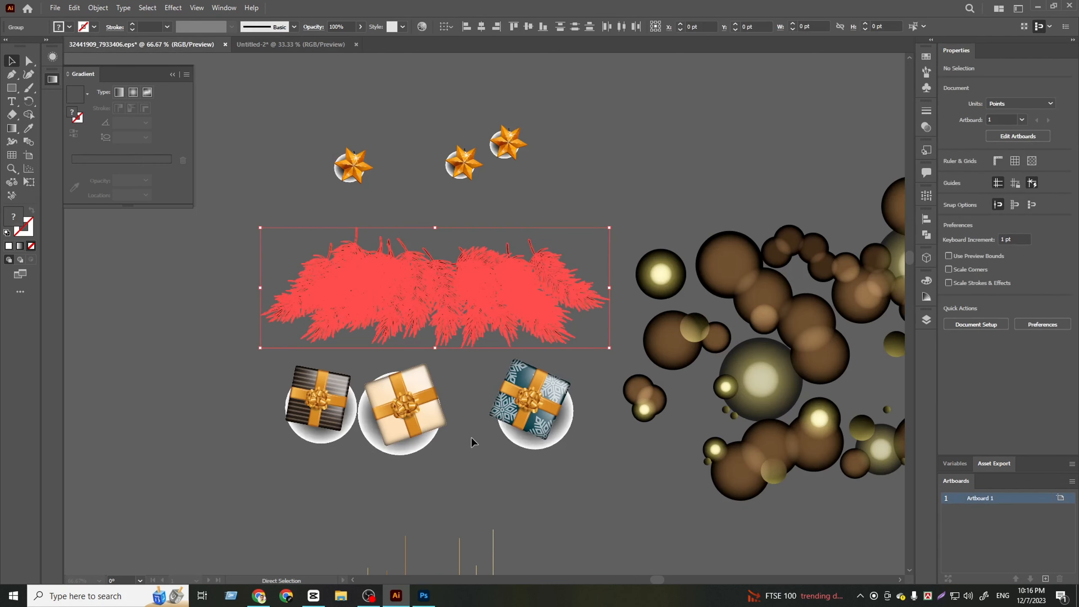
scroll(471, 437, "down", 2)
left_click(403, 369)
left_click(550, 394, "shift")
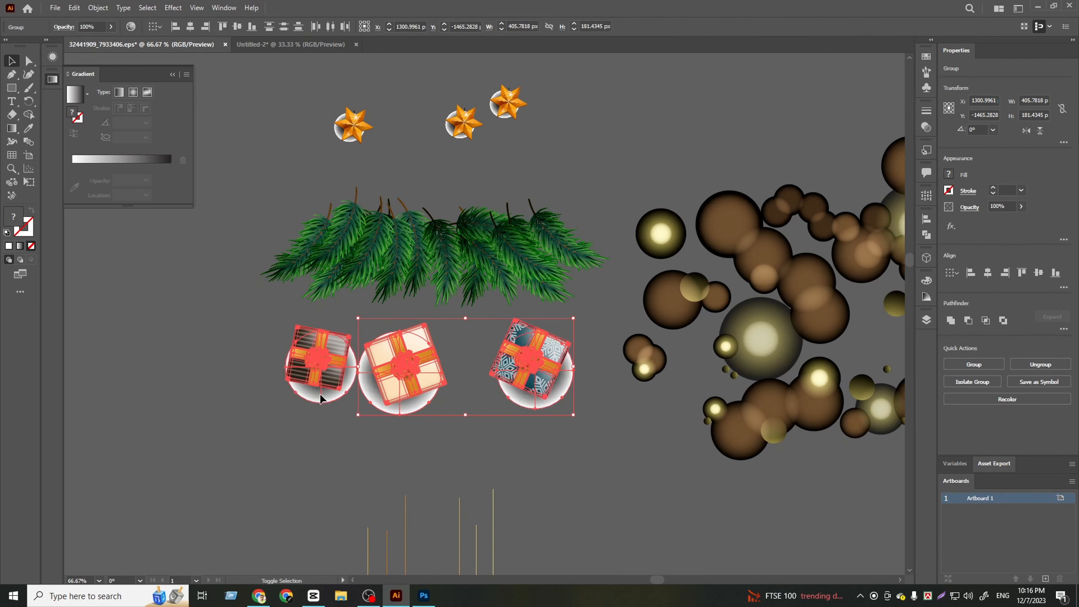
left_click(291, 44)
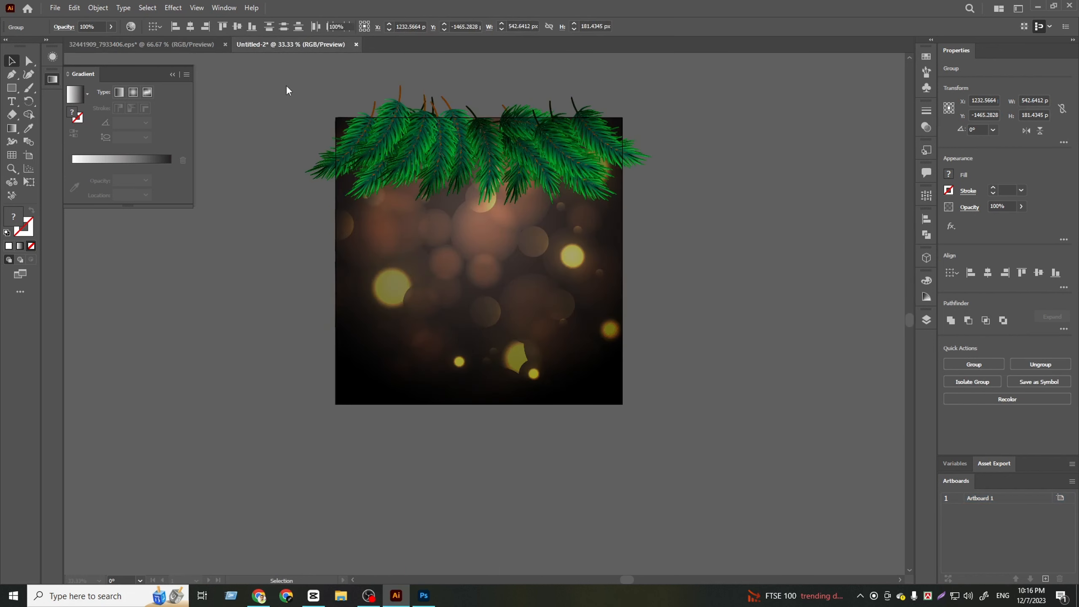
key("ctrl+v")
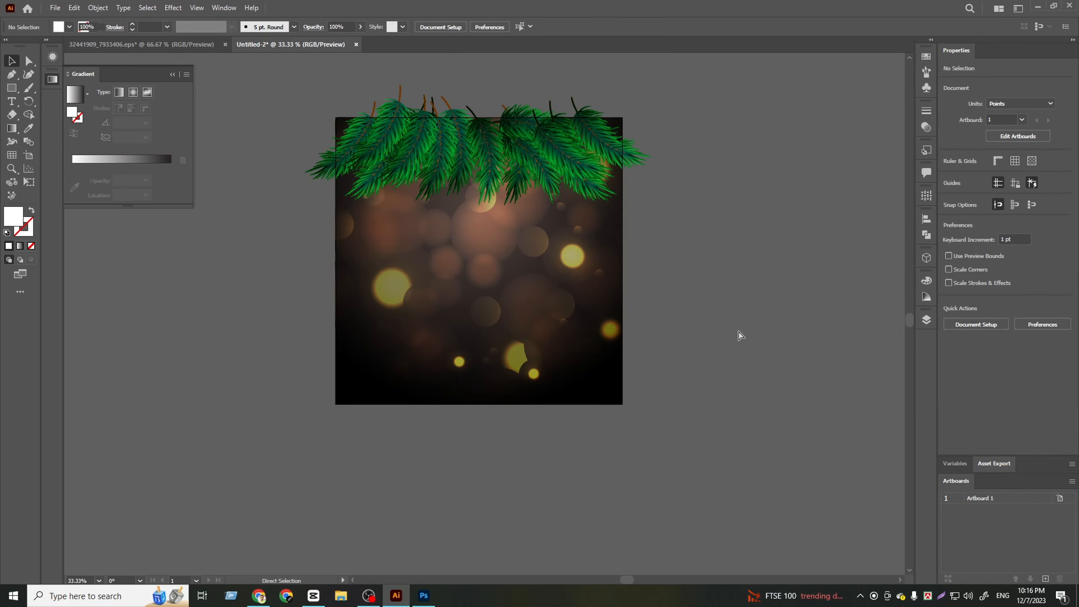
left_click_drag(536, 316, 539, 184)
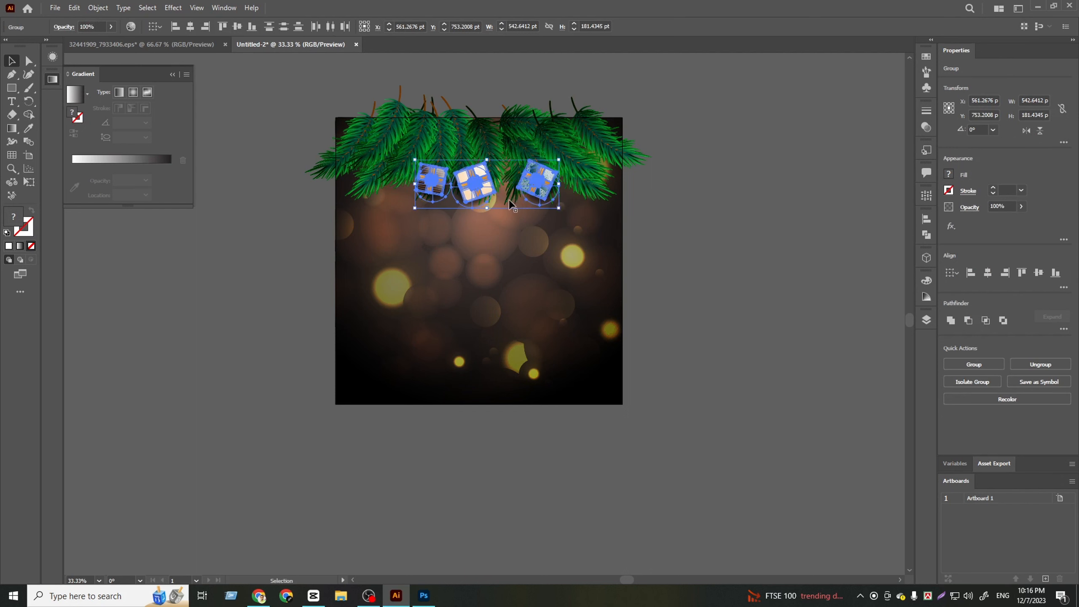
Enlarge the three selected gift boxes together to about 893 pt wide below the pine branches
left_click_drag(488, 210, 489, 237)
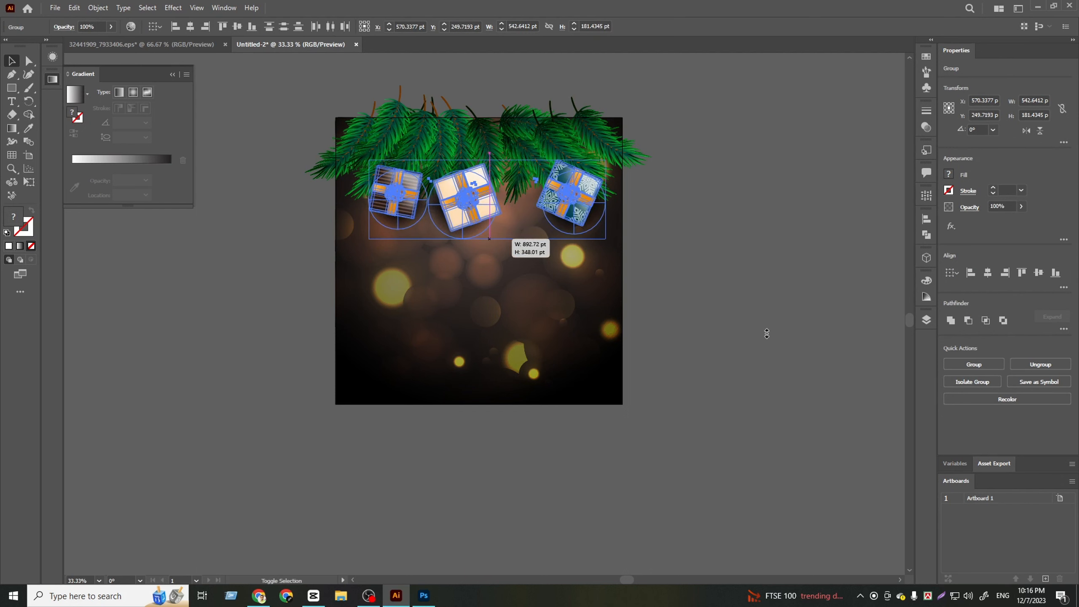
left_click(766, 331)
scroll(767, 329, "up", 2)
scroll(478, 265, "up", 1)
Reposition the cream, blue and dark striped gift boxes individually so they tuck up against the pine branches
left_click_drag(459, 283, 489, 268)
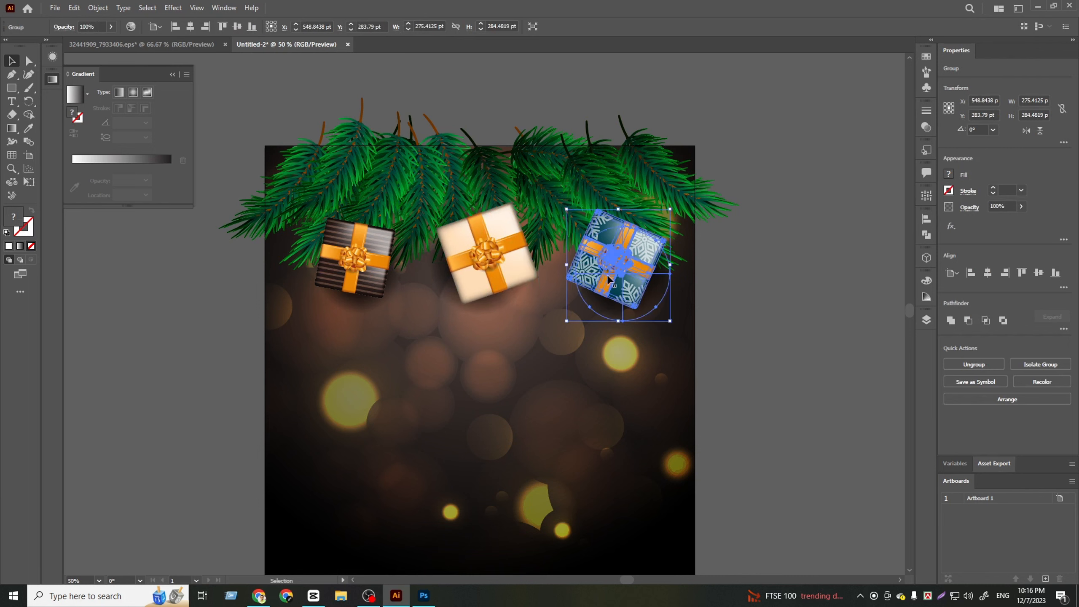
mouse_move(603, 285)
left_mouse_down()
mouse_move(618, 262)
mouse_move(604, 262)
left_mouse_up()
left_click_drag(347, 241, 361, 232)
Bring the grouped pine branches to the front so they overlap the gift boxes
left_click(433, 157)
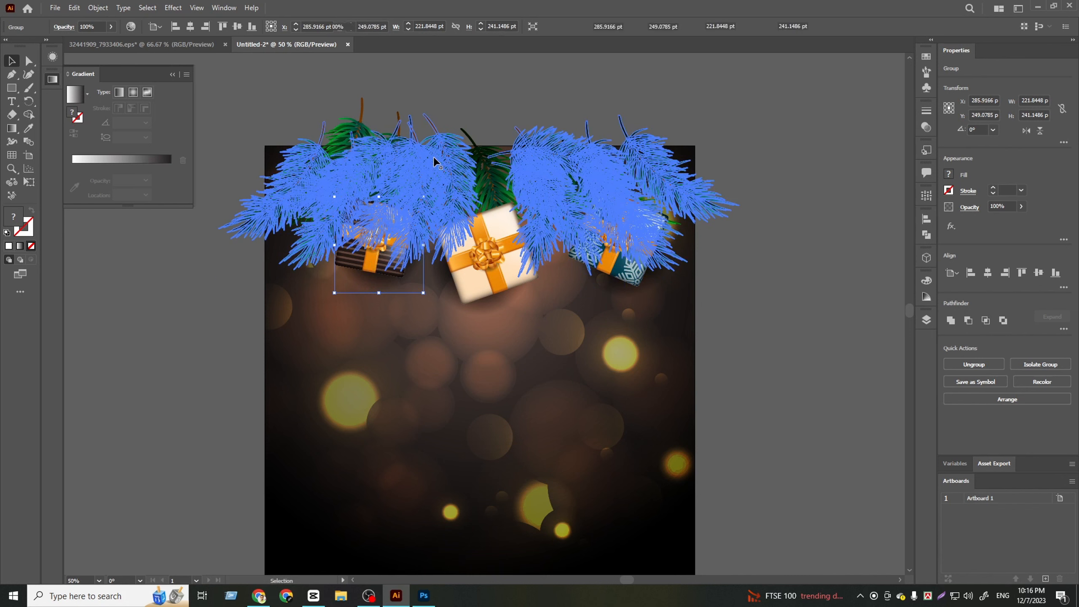
right_click(440, 173)
mouse_move(488, 311)
left_click(562, 310)
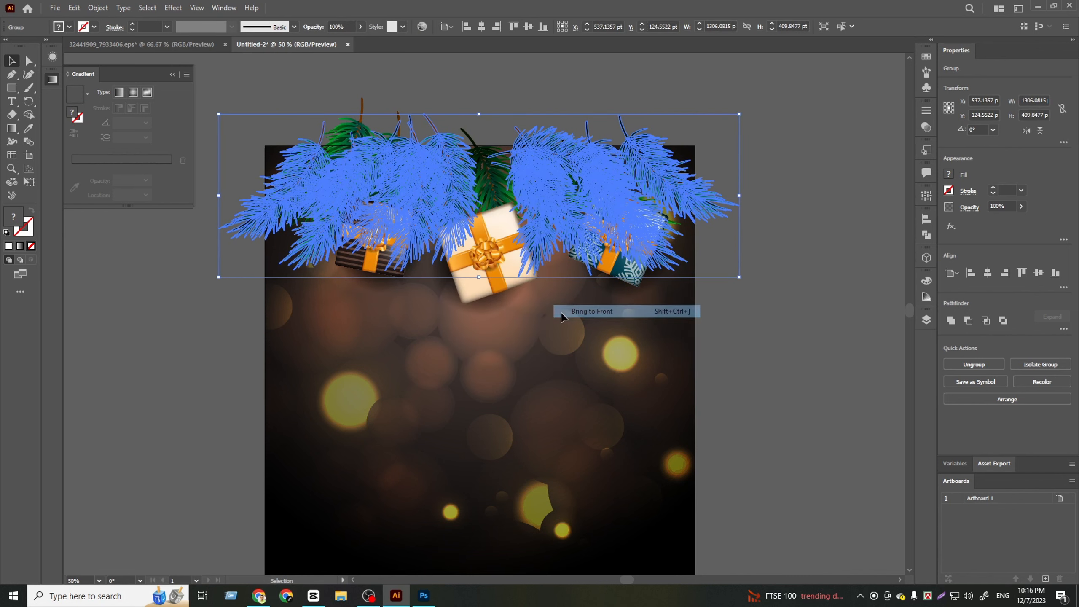
left_click(776, 313)
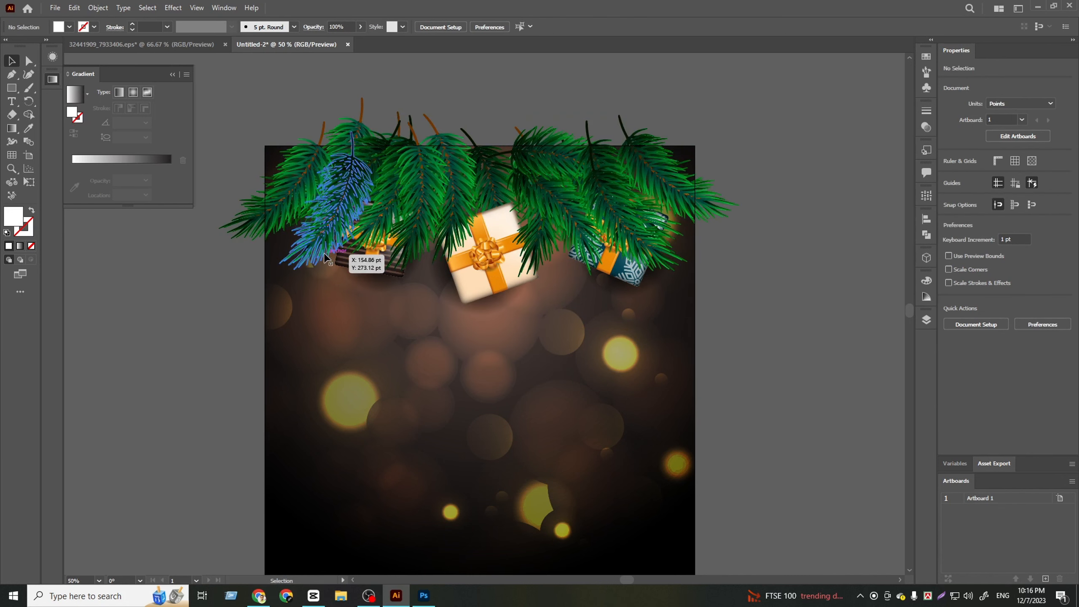
Move the dark striped gift box about 60 pt to the left beneath the branches
left_click(361, 254)
left_click(377, 270)
left_click_drag(375, 269, 352, 268)
Ungroup the large group of pine branches into separate branches
left_click(305, 251)
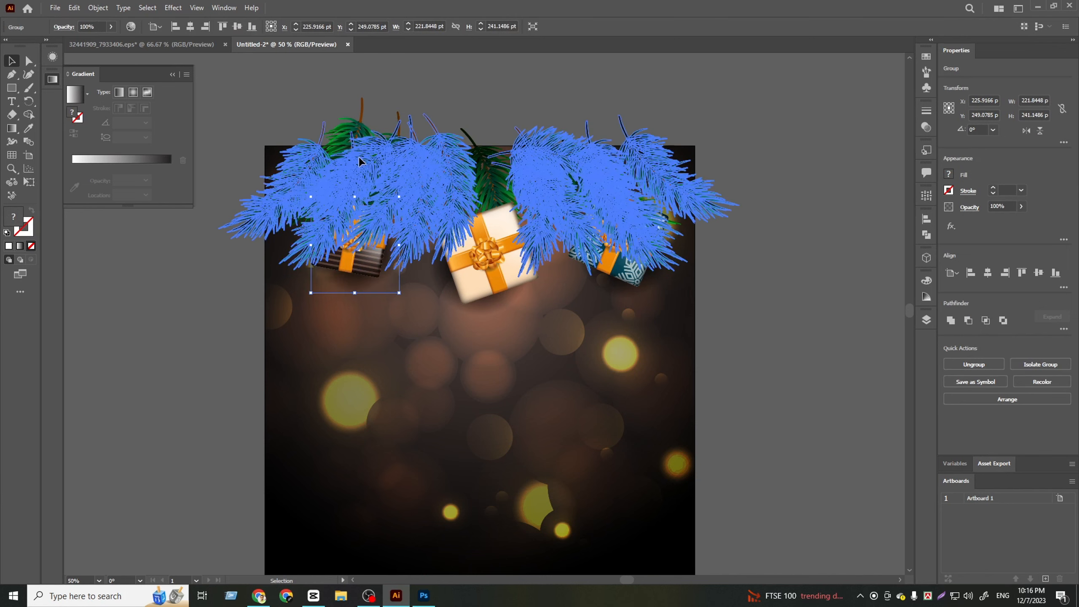
right_click(360, 157)
key("Escape")
left_click(753, 356)
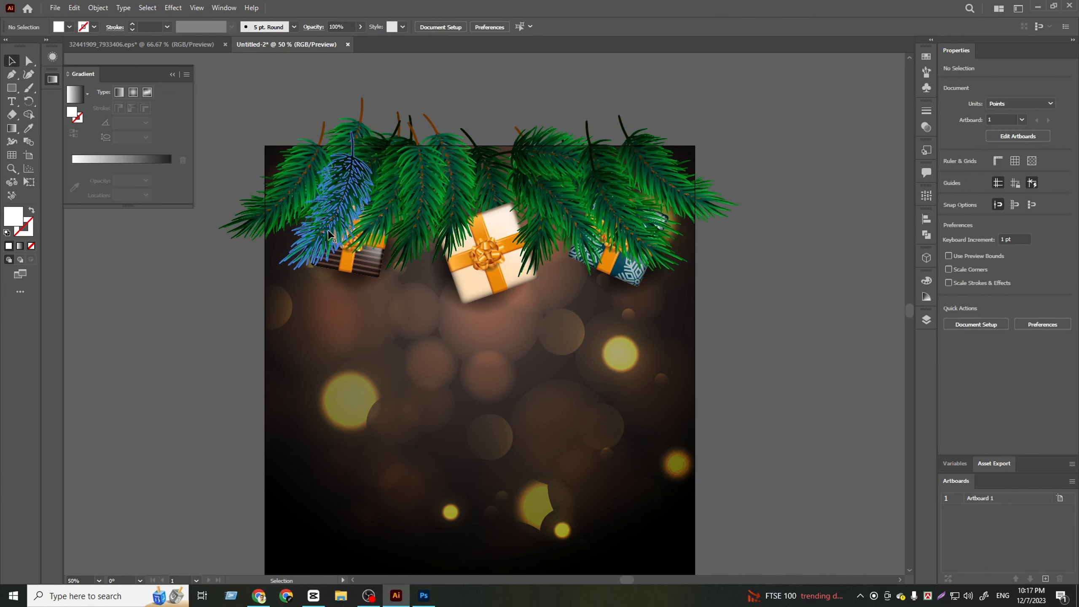
Bring the dark striped gift box and the two pine branches overlapping its right side to the front
scroll(330, 234, "up", 1)
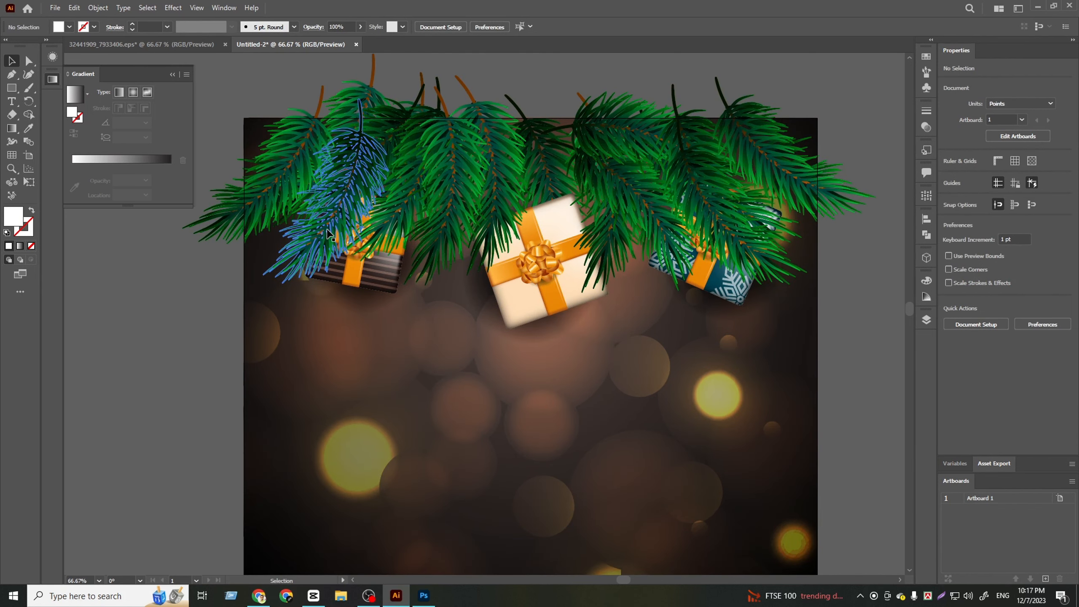
left_click(329, 234)
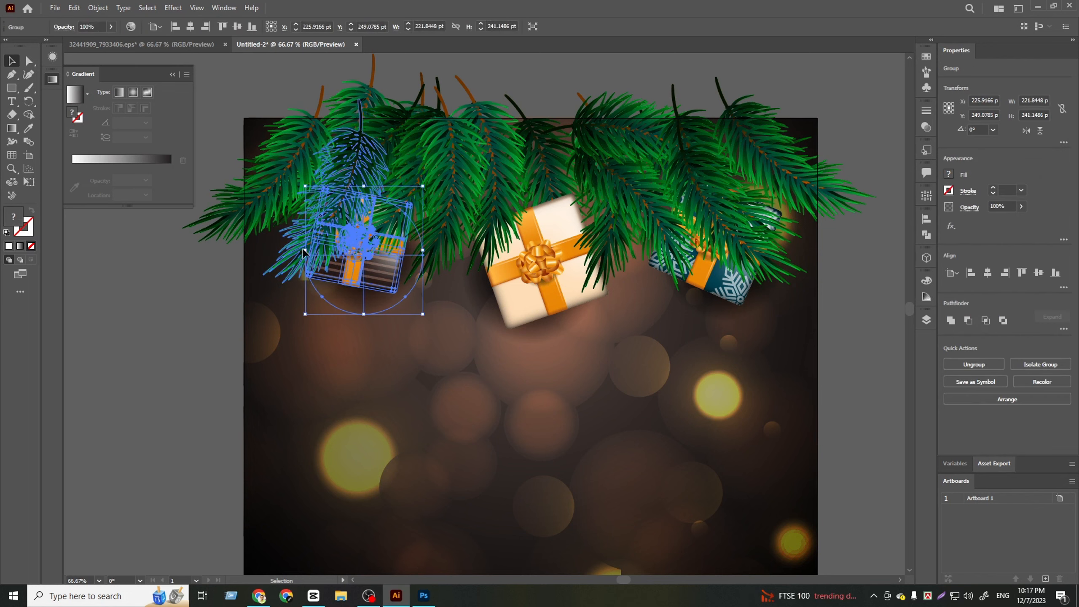
left_click(318, 252)
left_click(353, 270)
left_click(420, 195, "shift")
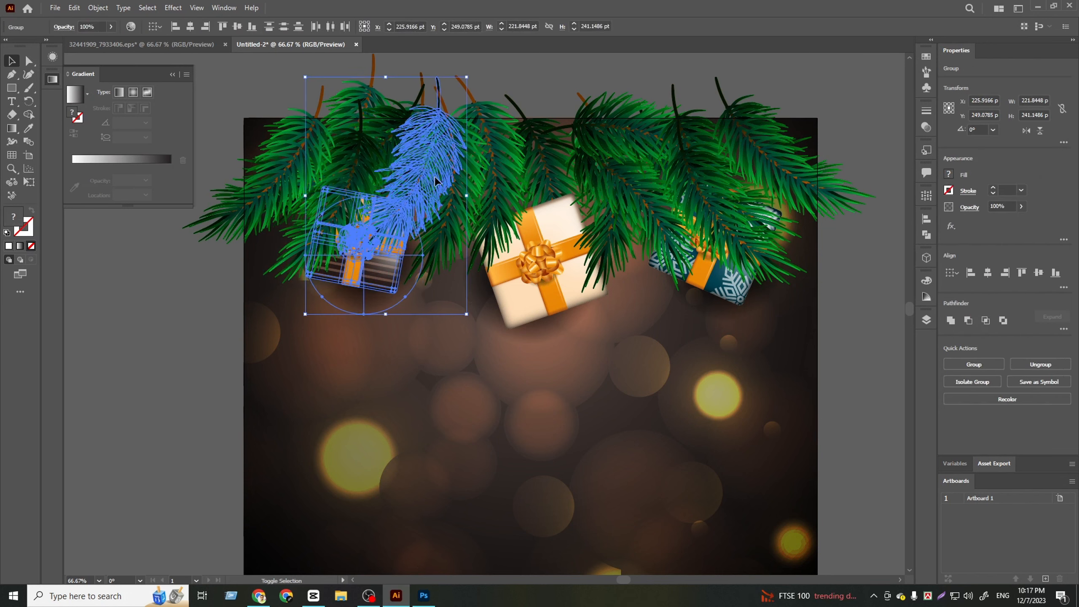
right_click(414, 228)
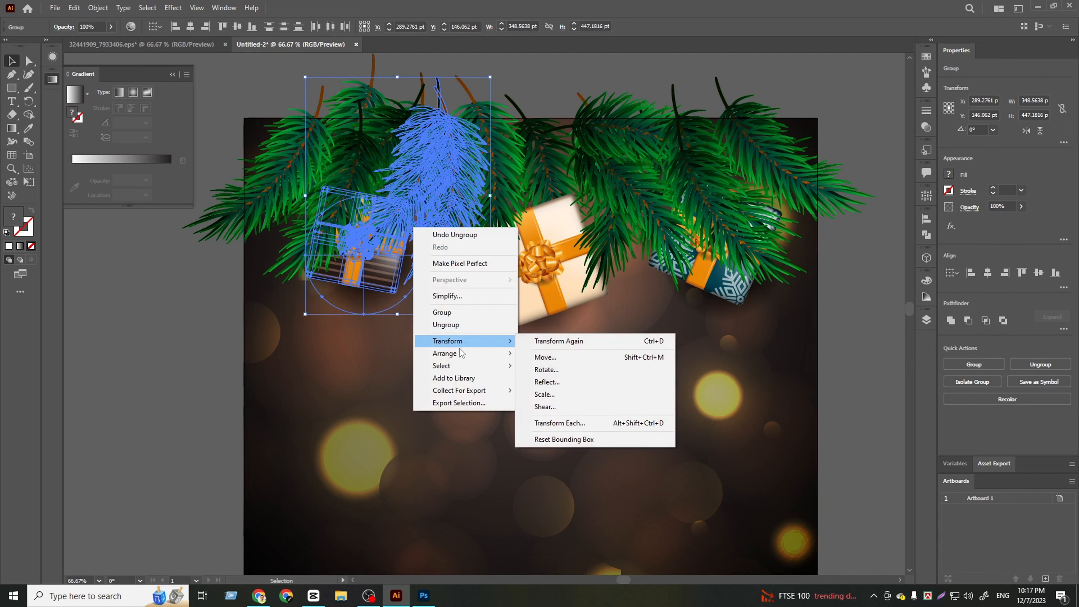
left_click(160, 333)
scroll(172, 327, "down", 1)
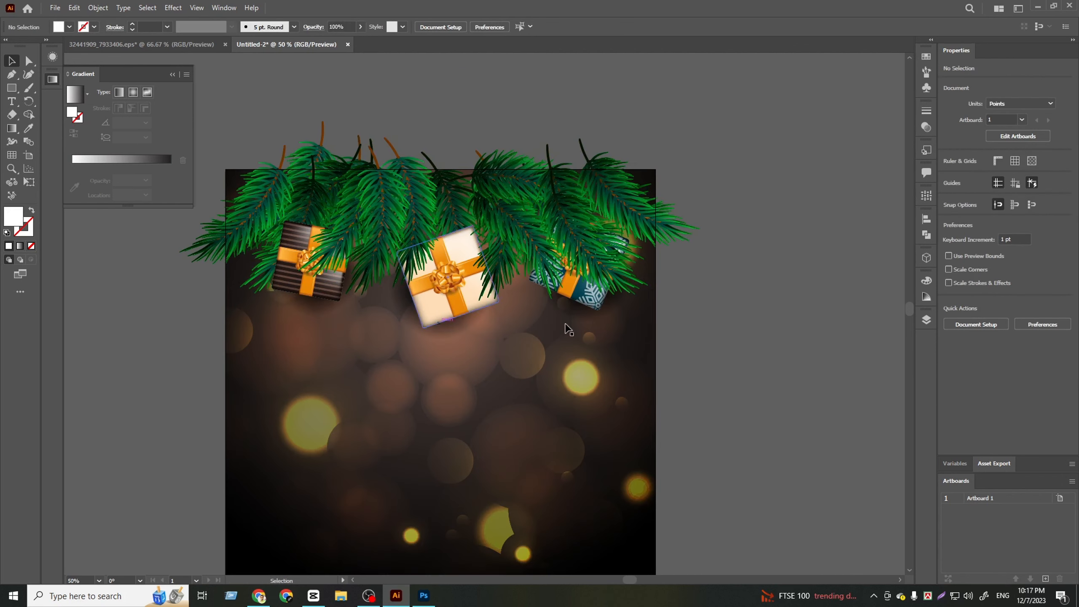
Bring the blue snowflake gift box and the pine branches overlapping it to the front, with the branches above the box
left_click(617, 301)
left_click(633, 285, "shift")
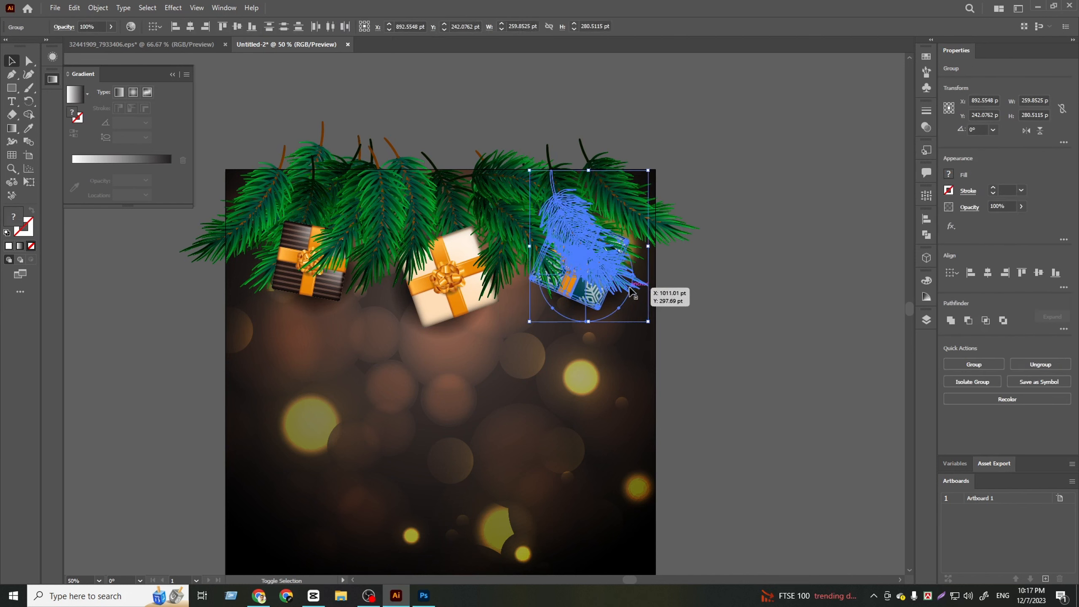
right_click(594, 278)
mouse_move(664, 410)
left_click(757, 404)
left_click(758, 403)
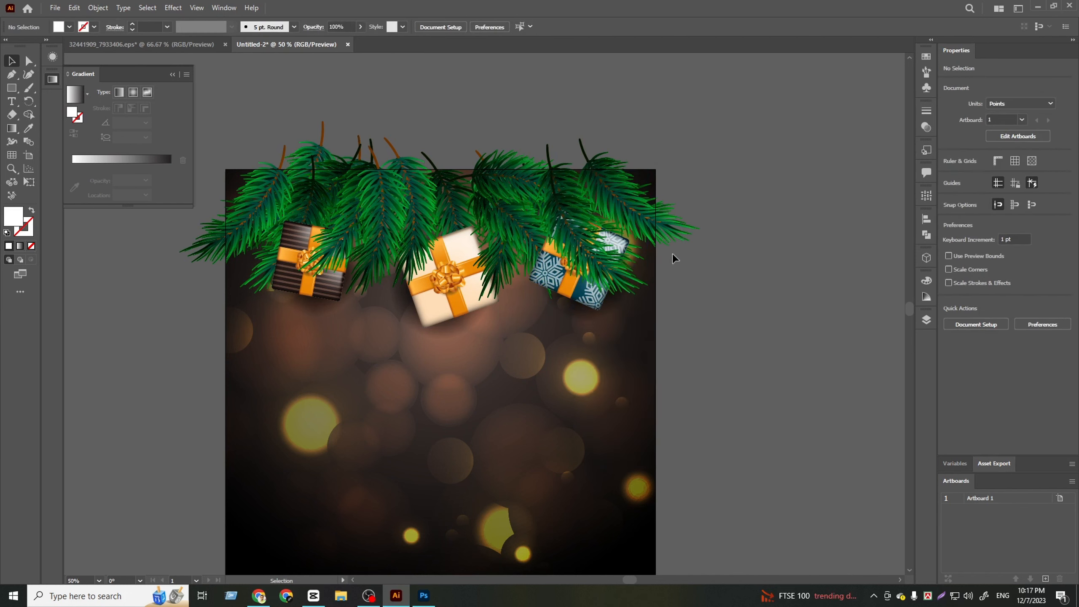
right_click(641, 261)
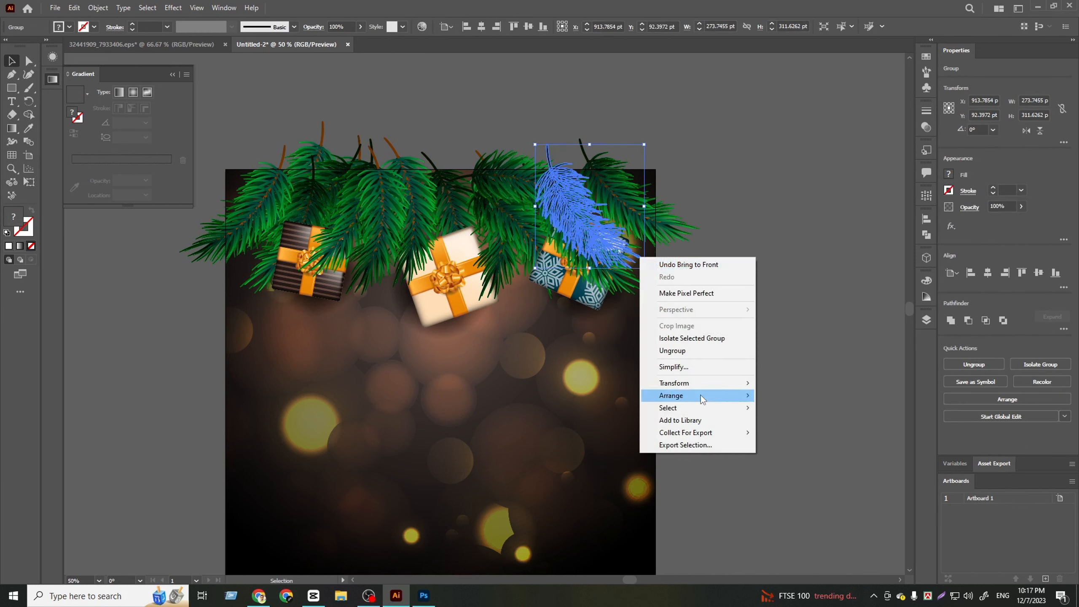
left_click(775, 393)
left_click(772, 390)
Shift the blue snowflake gift box slightly down and left, and nudge the cream gift box
scroll(772, 390, "down", 1)
scroll(665, 322, "up", 2)
mouse_move(612, 361)
left_mouse_down()
mouse_move(610, 393)
mouse_move(595, 373)
left_mouse_up()
left_click(791, 388)
left_click_drag(791, 389, 820, 349)
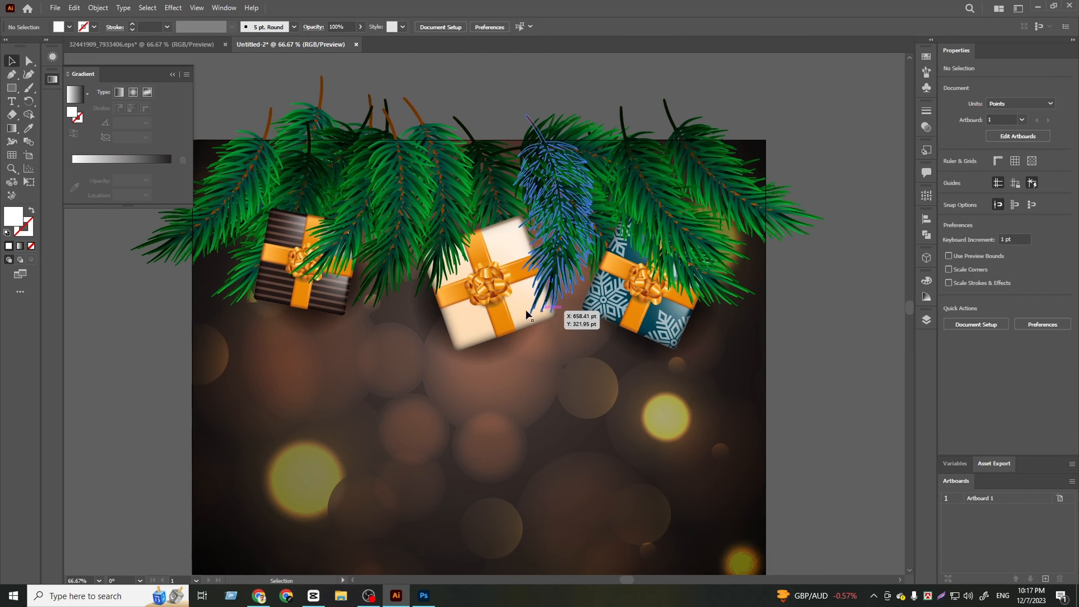
mouse_move(474, 313)
left_mouse_down()
mouse_move(488, 294)
mouse_move(474, 312)
left_mouse_up()
left_click(838, 422)
Lock the 1080 × 1080 pt bokeh background artwork
left_click_drag(838, 422, 615, 356)
key("ctrl+minus")
scroll(744, 397, "down", 3)
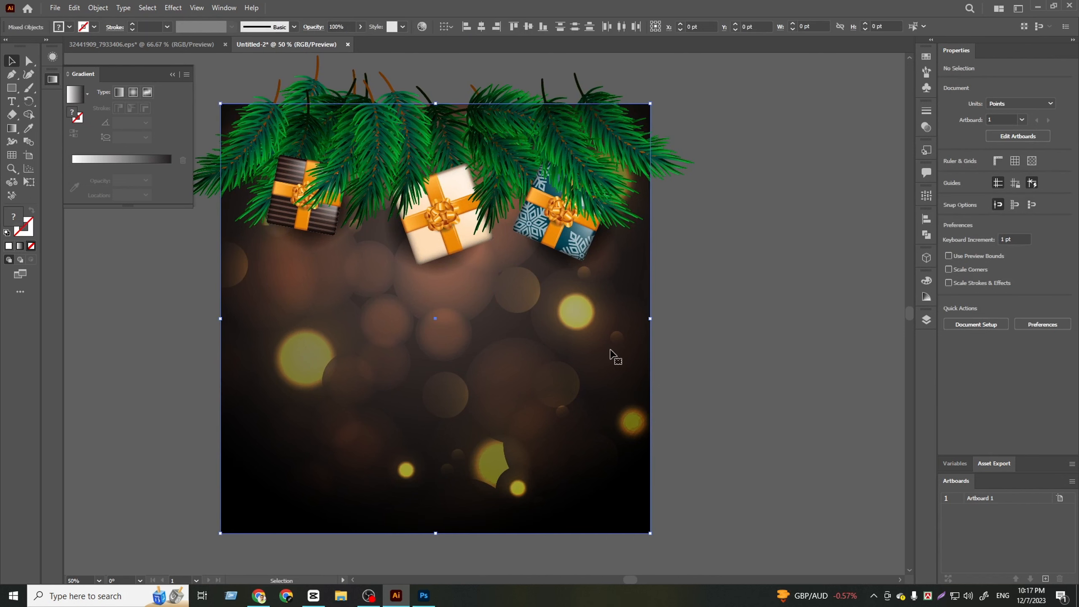
left_click(97, 8)
mouse_move(132, 94)
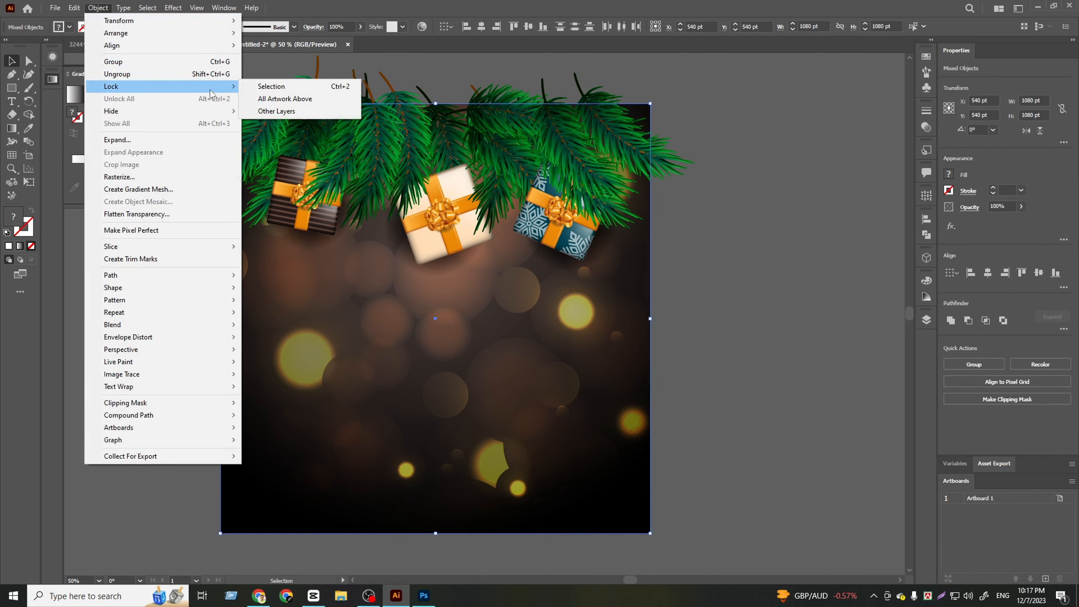
left_click(261, 86)
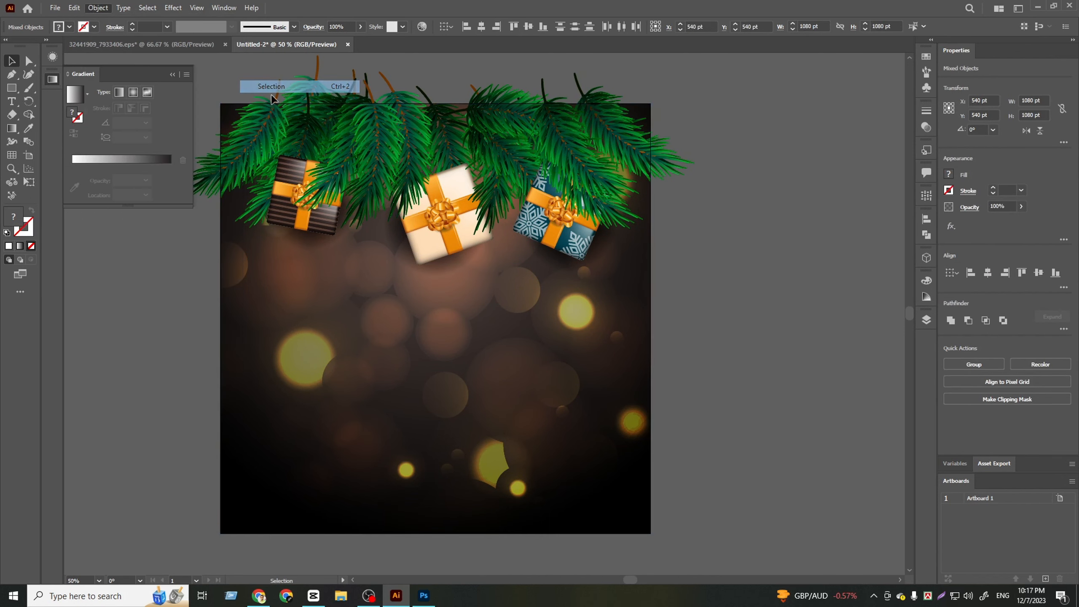
Create a white 1080 × 1080 pt rectangle and align it to the artboard's right and top edges
left_click(12, 88)
left_click(339, 299)
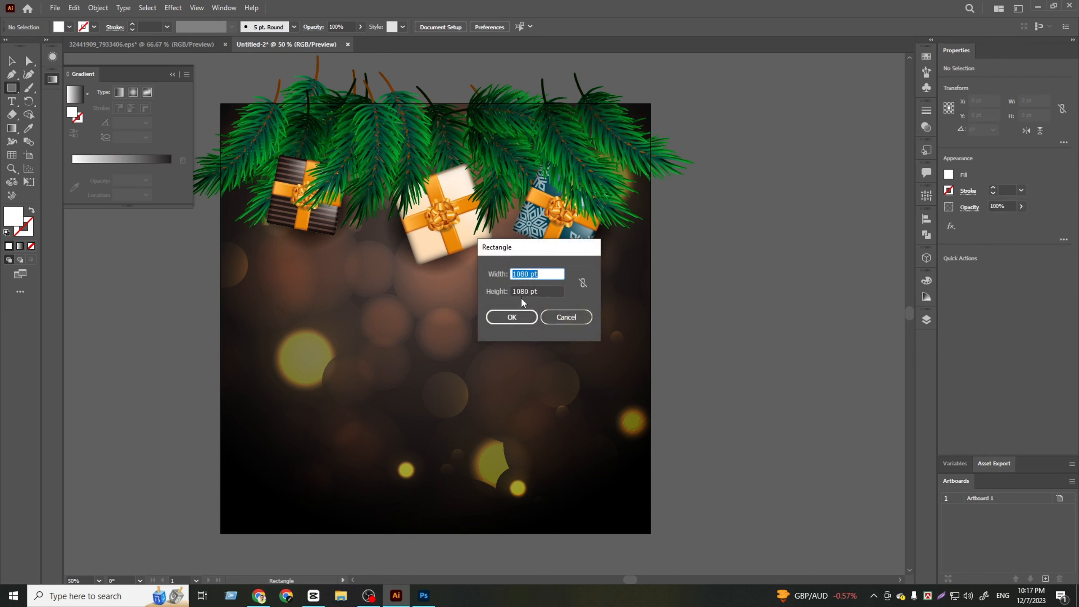
left_click(511, 317)
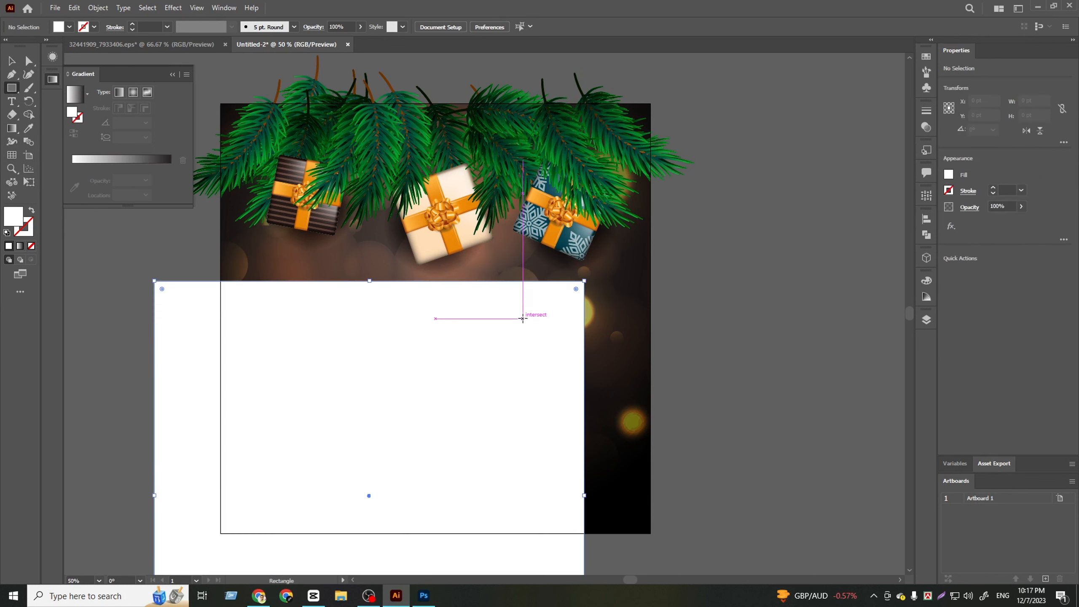
left_click(169, 75)
scroll(292, 190, "down", 2)
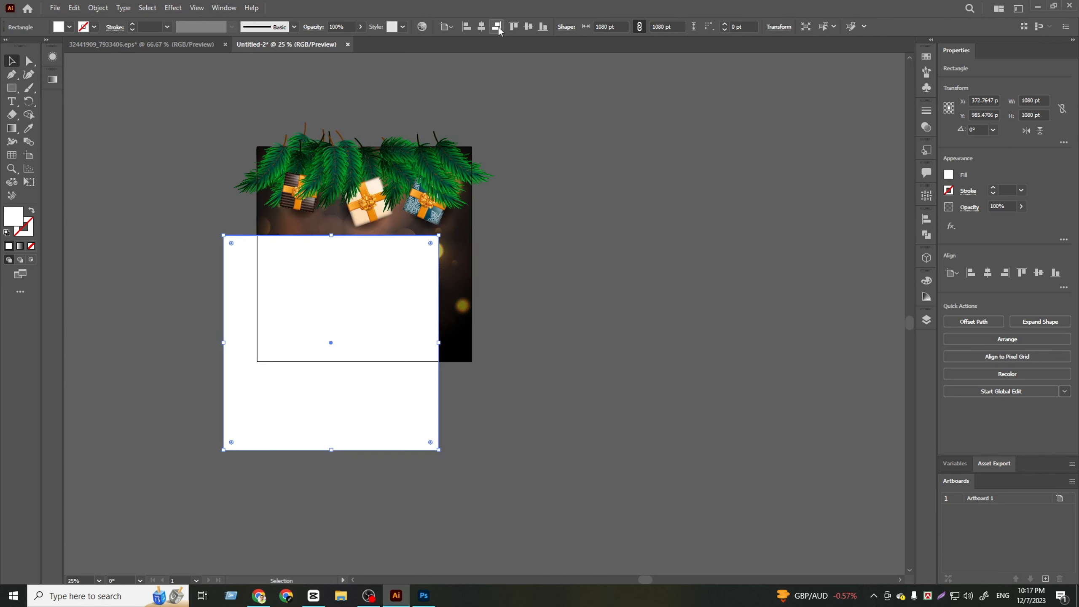
left_click(497, 26)
left_click(513, 26)
Make a clipping mask from the white rectangle over the pine branches and gift boxes
left_click_drag(549, 242, 233, 97)
right_click(335, 175)
left_click(406, 290)
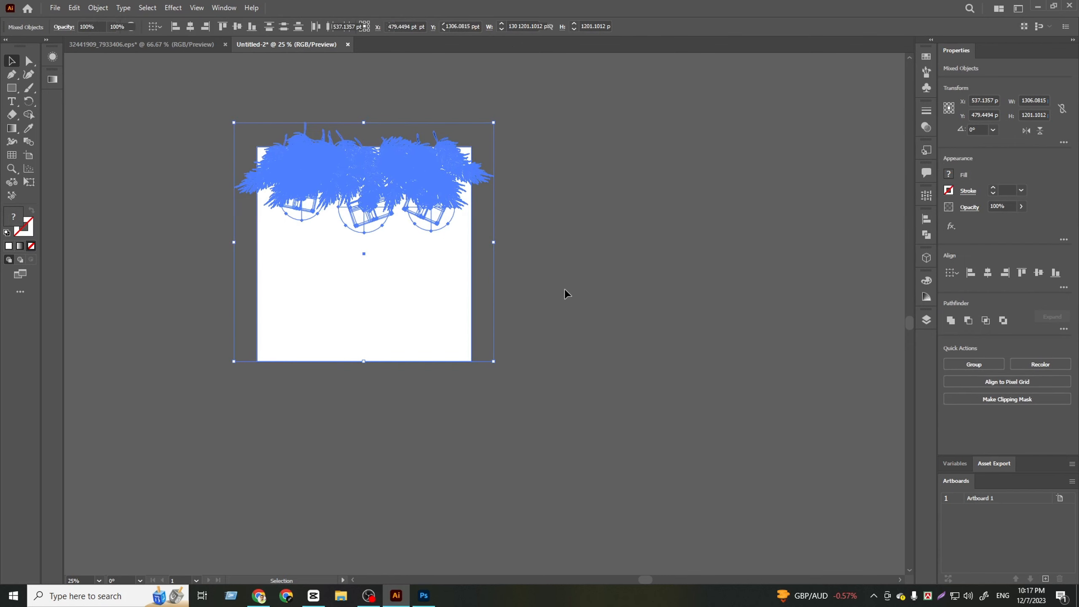
left_click(565, 289)
Isolate the clip group containing the pine branches and gift boxes
key("ctrl+equal")
double_click(468, 178)
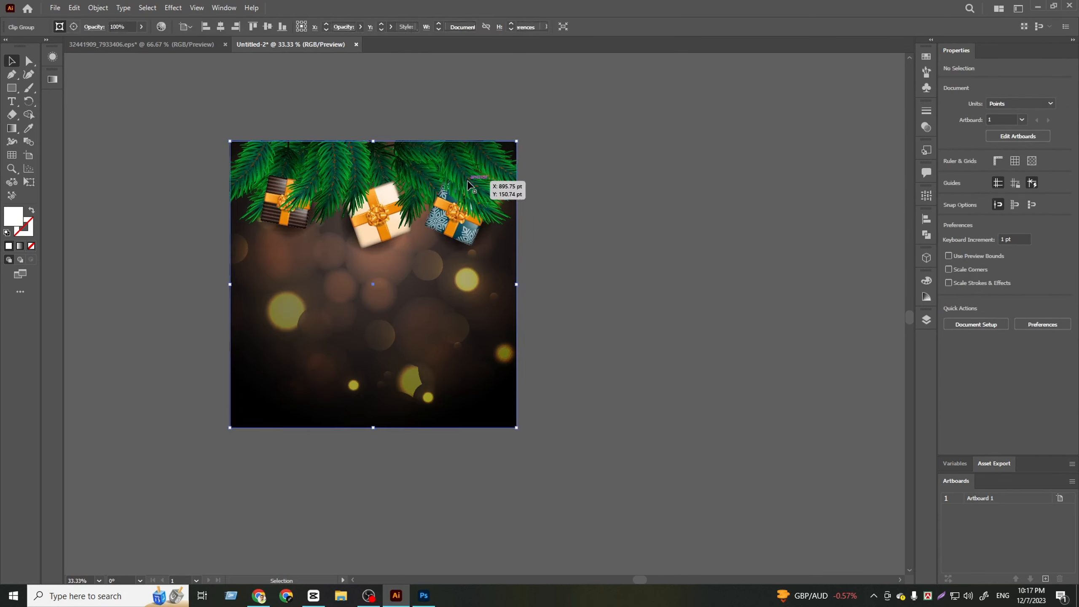
left_click(468, 178)
left_click(489, 217)
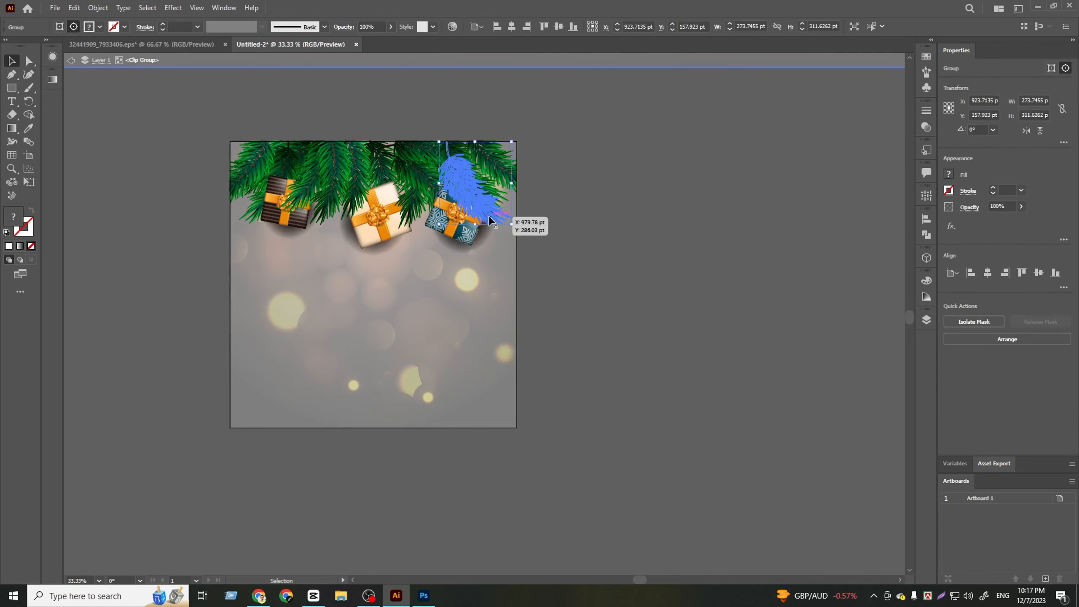
left_click(406, 208)
scroll(274, 182, "up", 2)
Try to group only the front pine branches that overlap the three gift boxes
left_click(321, 187)
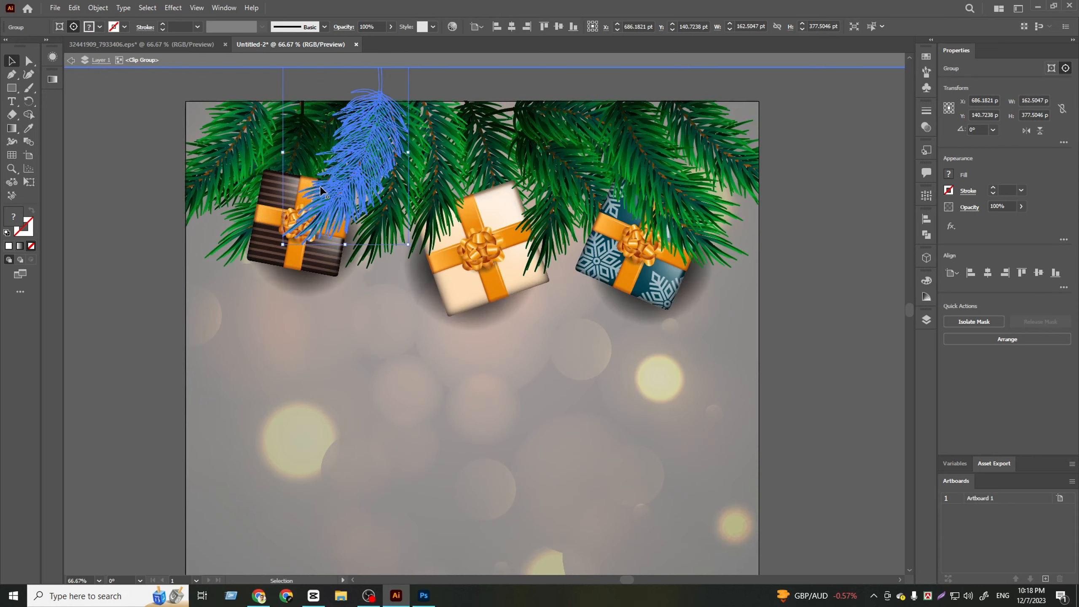
left_click(425, 170, "shift")
left_click(549, 183, "shift")
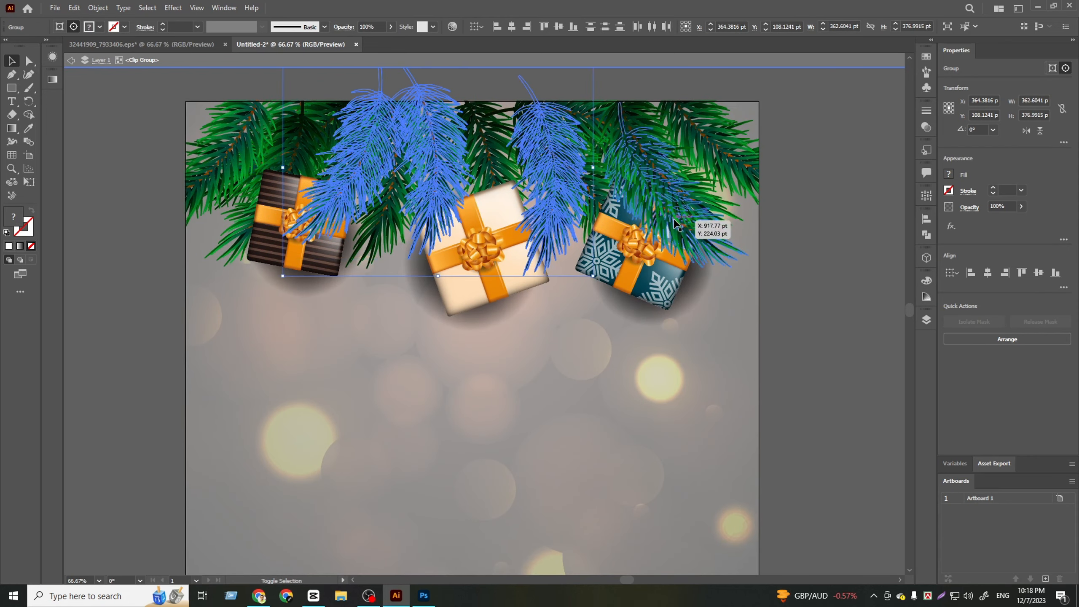
left_click(728, 227, "shift")
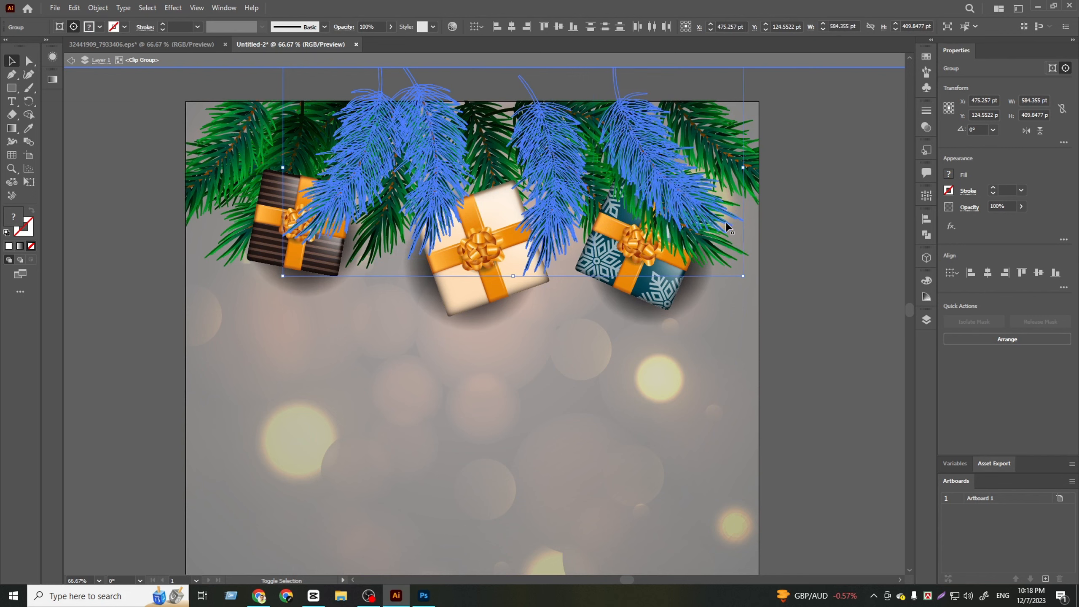
left_click(727, 227, "shift")
right_click(680, 230)
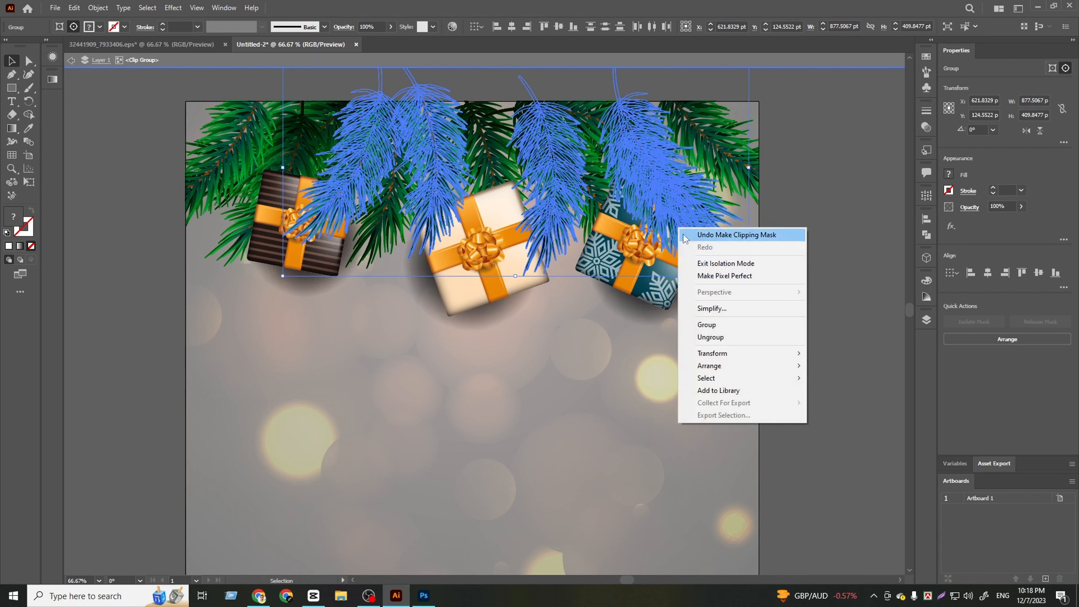
left_click(707, 325)
Undo the branch grouping and the clipping mask, and reapply the clipping mask
left_click(641, 283)
key("ctrl+a")
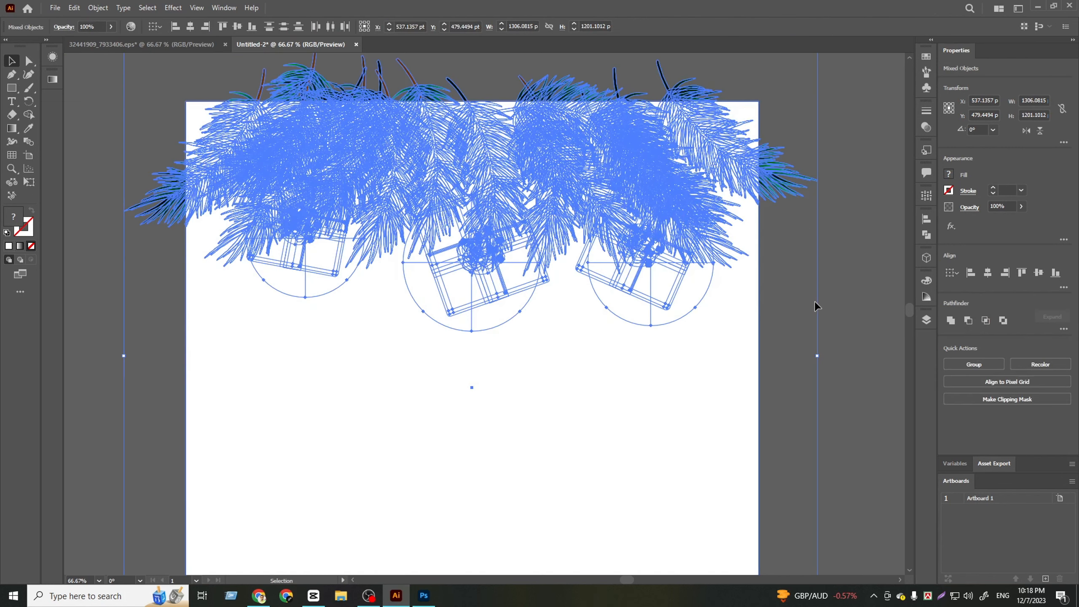
left_click(819, 300)
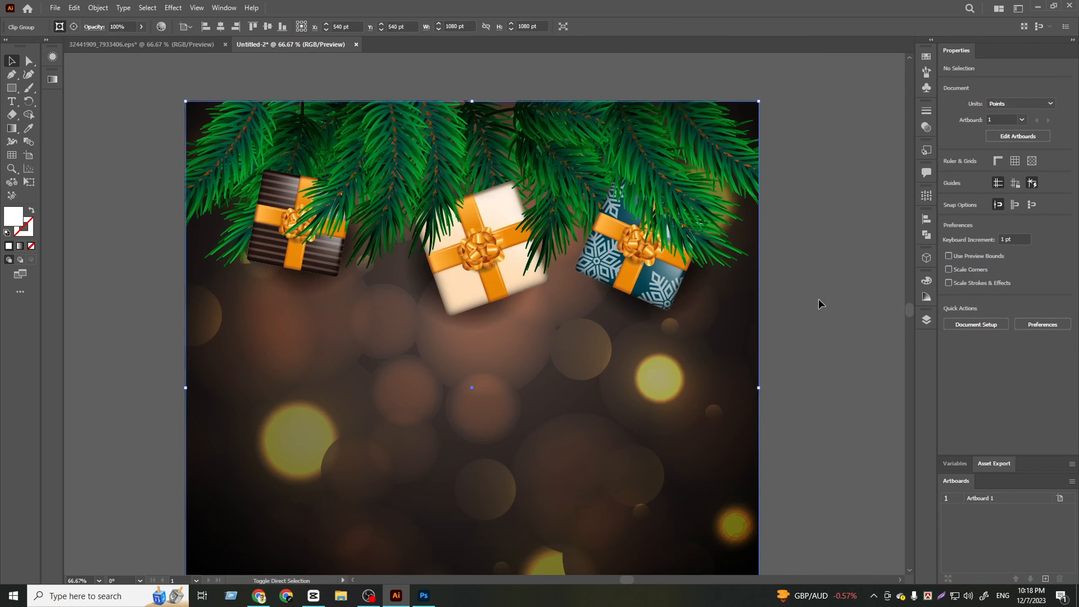
Isolate the clip group, group the front pine branches together with the three gift boxes, and hide that group
double_click(655, 248)
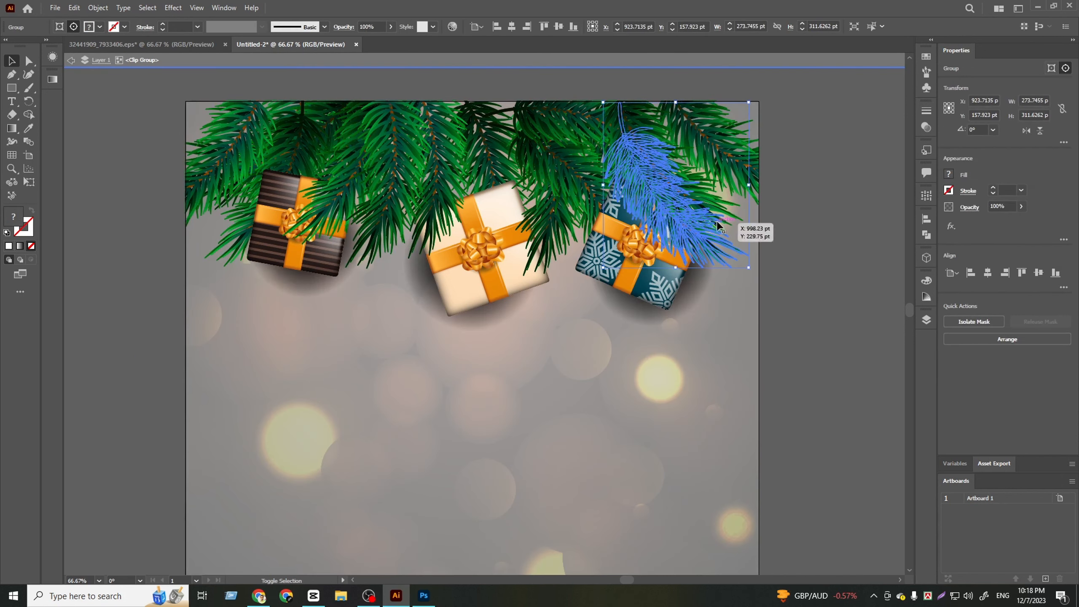
left_click_drag(644, 267, 296, 244)
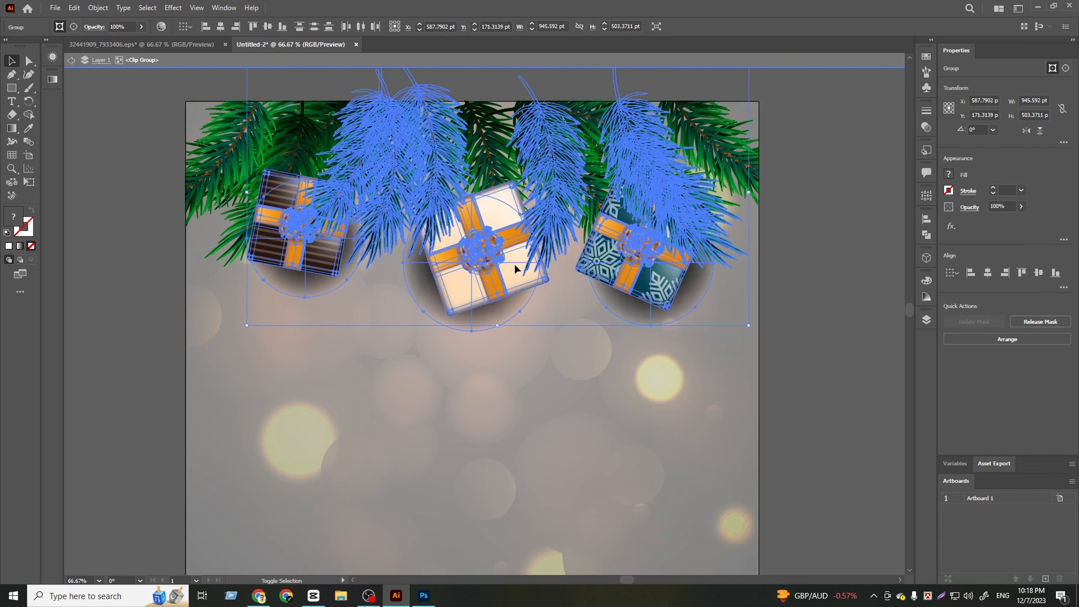
right_click(618, 256)
left_click(663, 332)
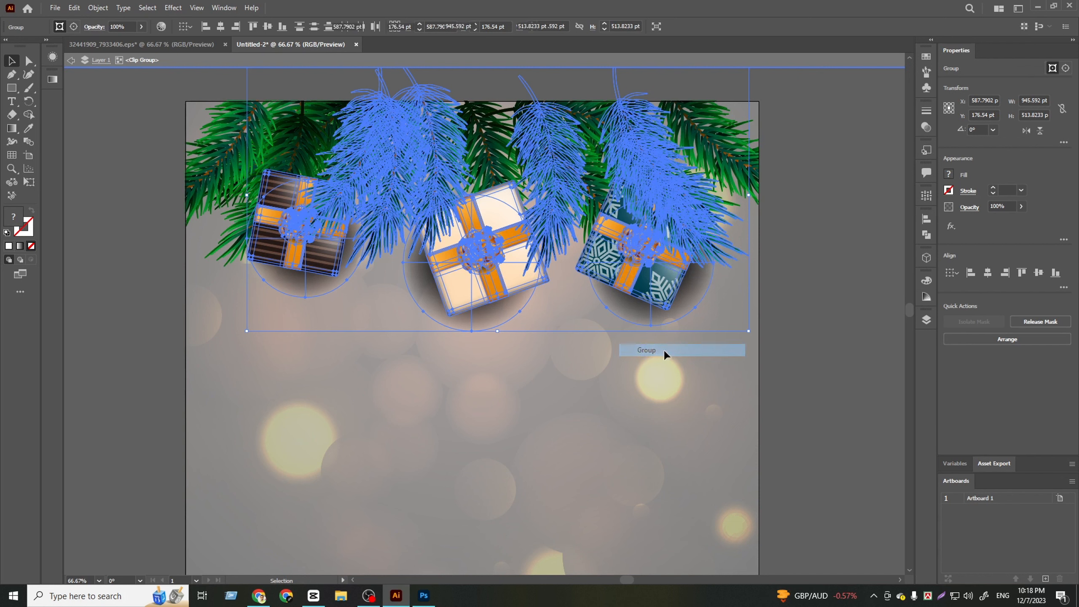
left_click(95, 11)
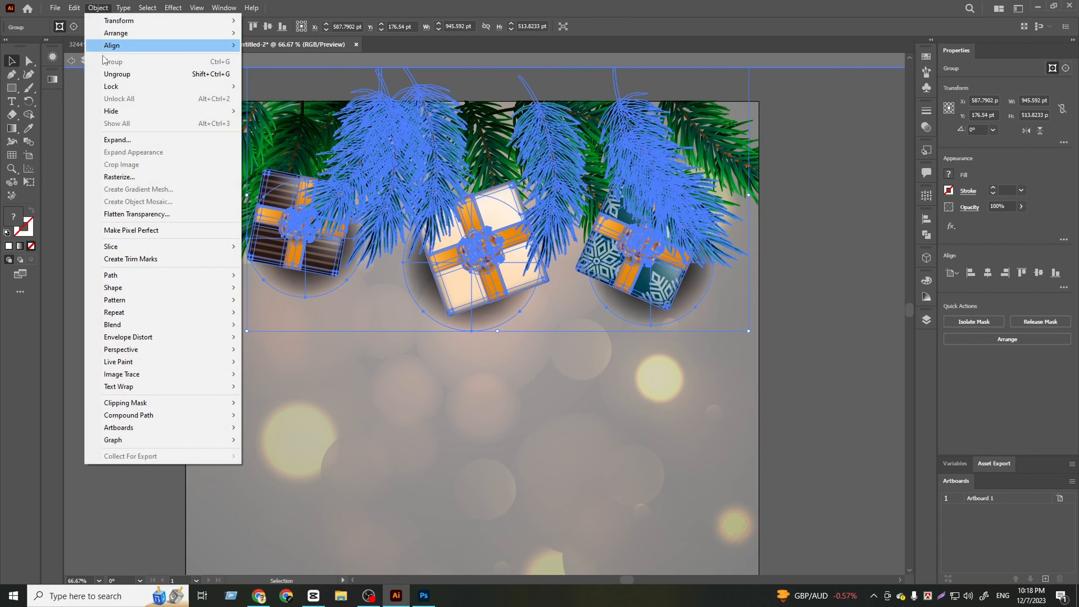
mouse_move(127, 111)
left_click(272, 111)
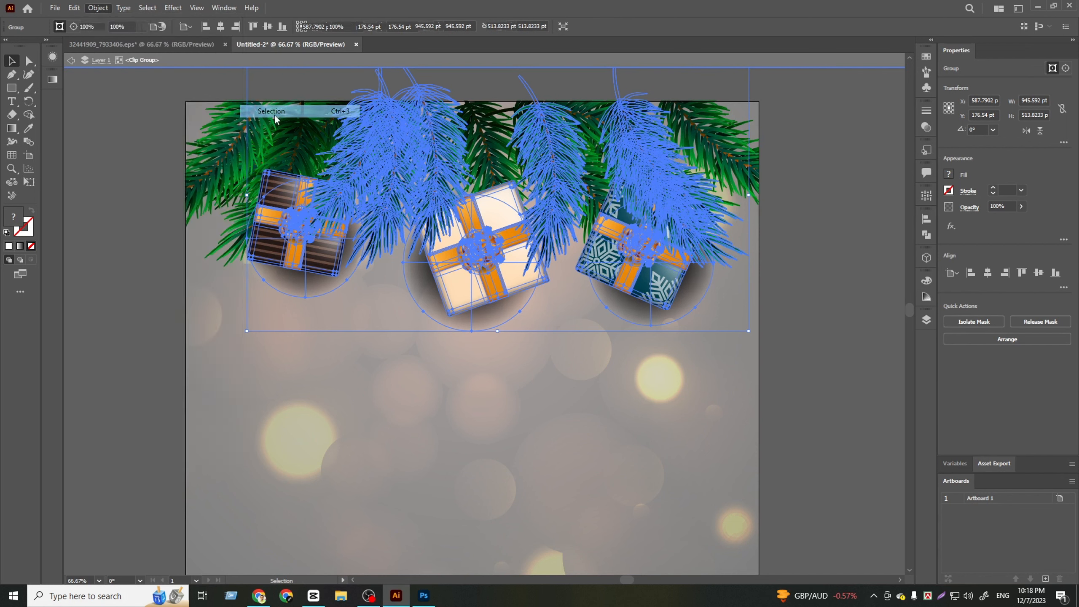
Group all the remaining back pine branches without the clipping rectangle and enlarge the group slightly
left_click(487, 194)
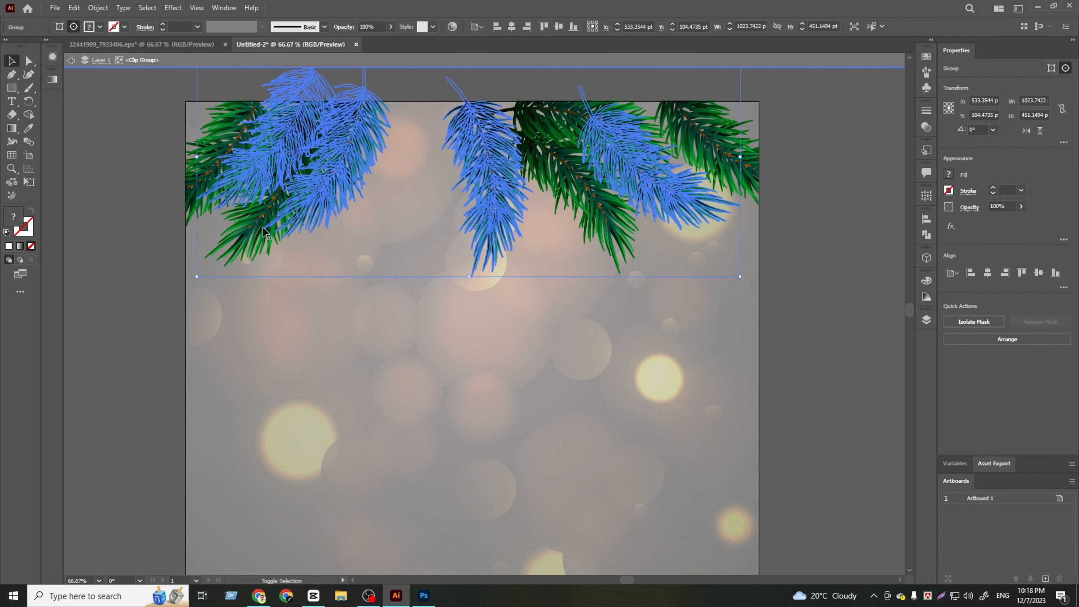
left_click_drag(264, 232, 151, 147)
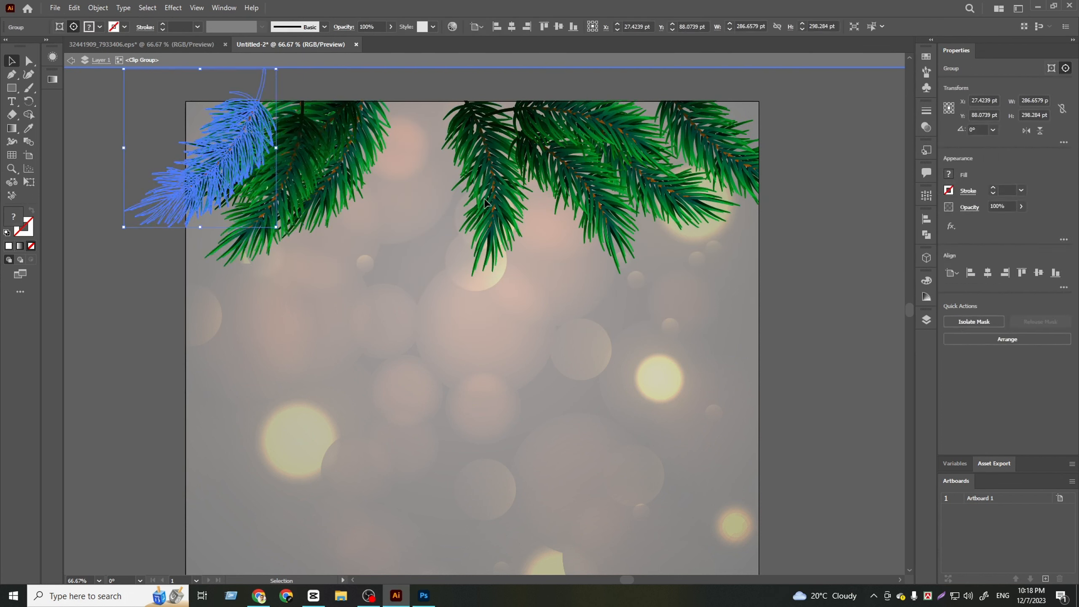
key("ctrl+a")
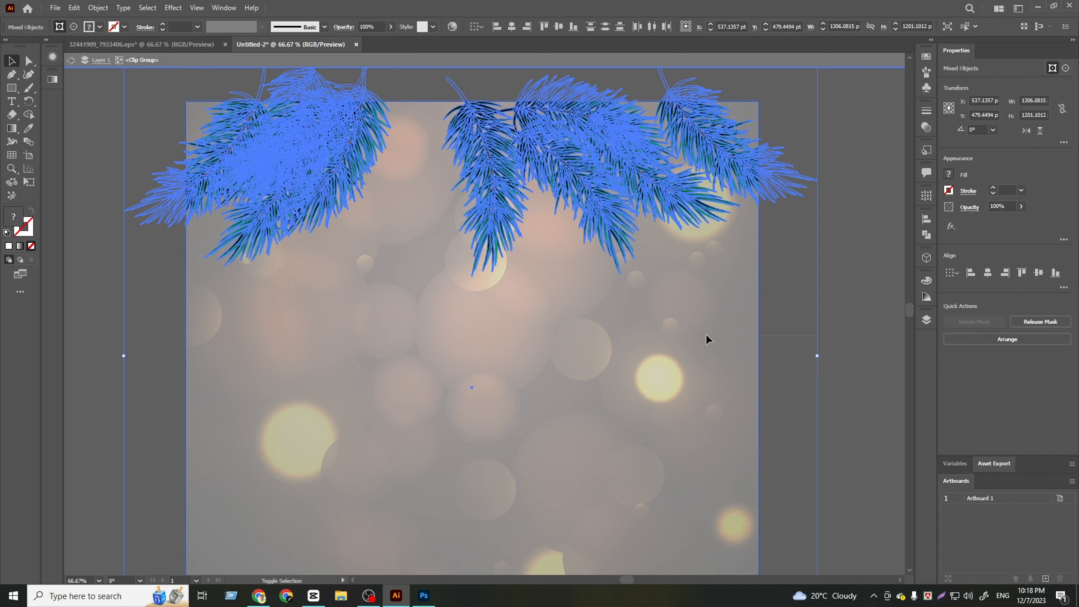
left_click(717, 372, "shift")
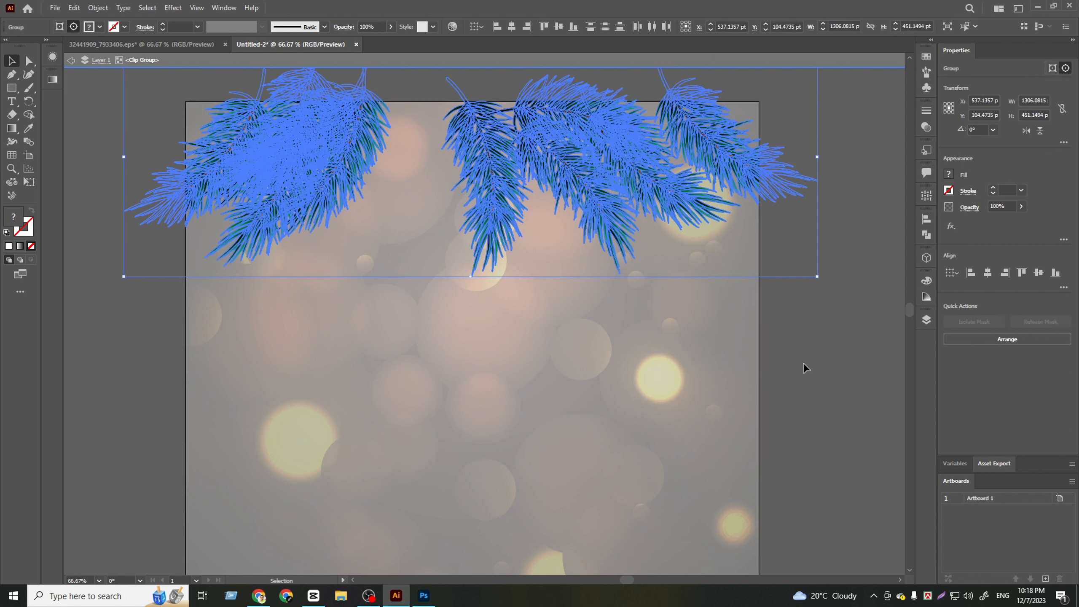
right_click(684, 189)
left_click(705, 283)
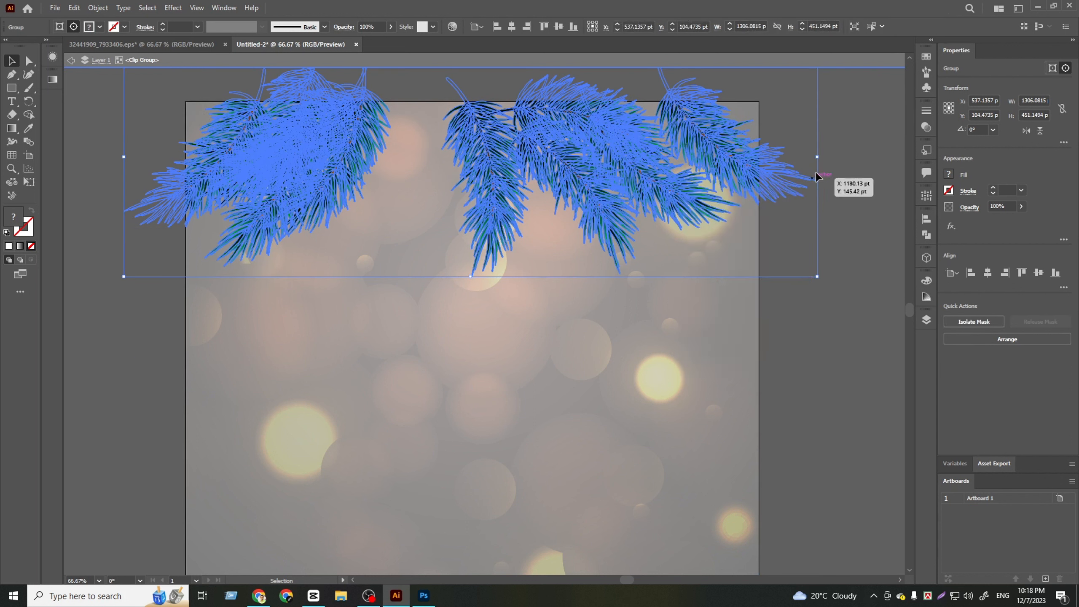
left_click_drag(823, 159, 851, 157)
left_click(817, 241)
Ungroup the enlarged back pine branches and exit isolation mode
left_click(336, 174)
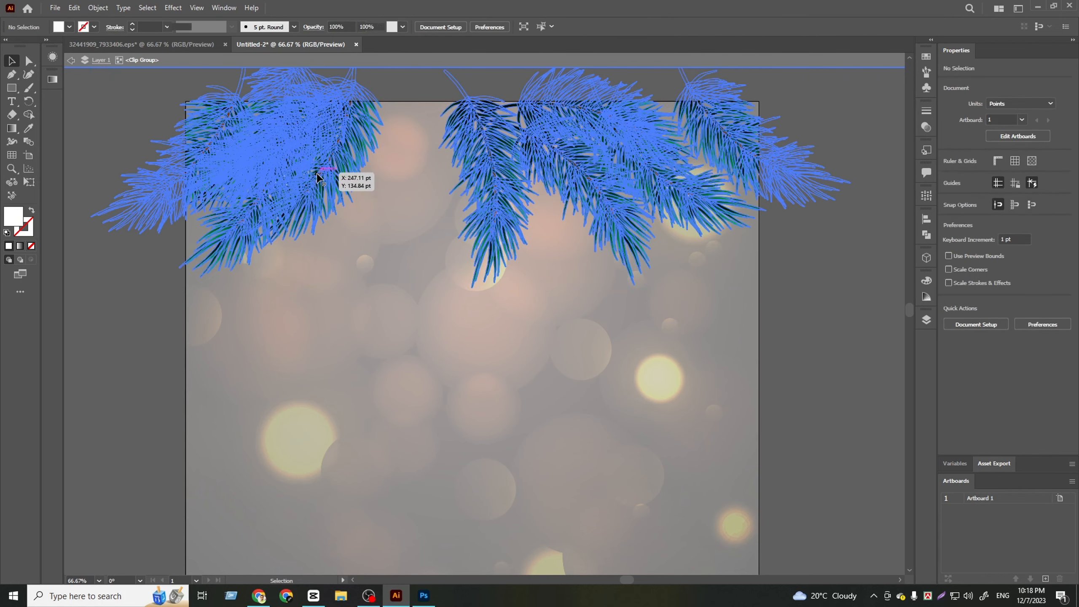
right_click(314, 169)
left_click(345, 277)
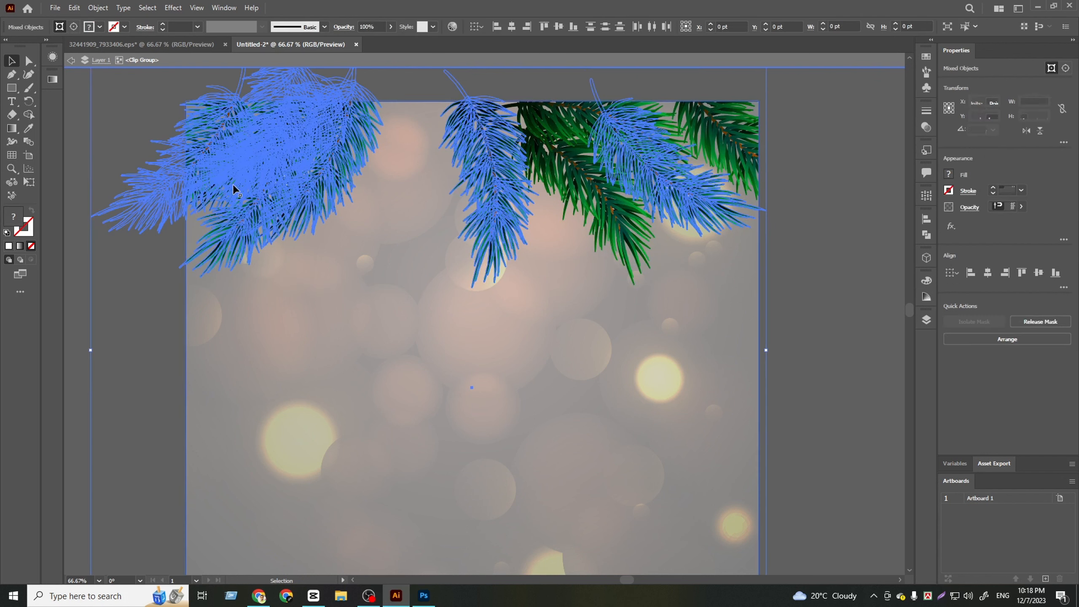
left_click(378, 268)
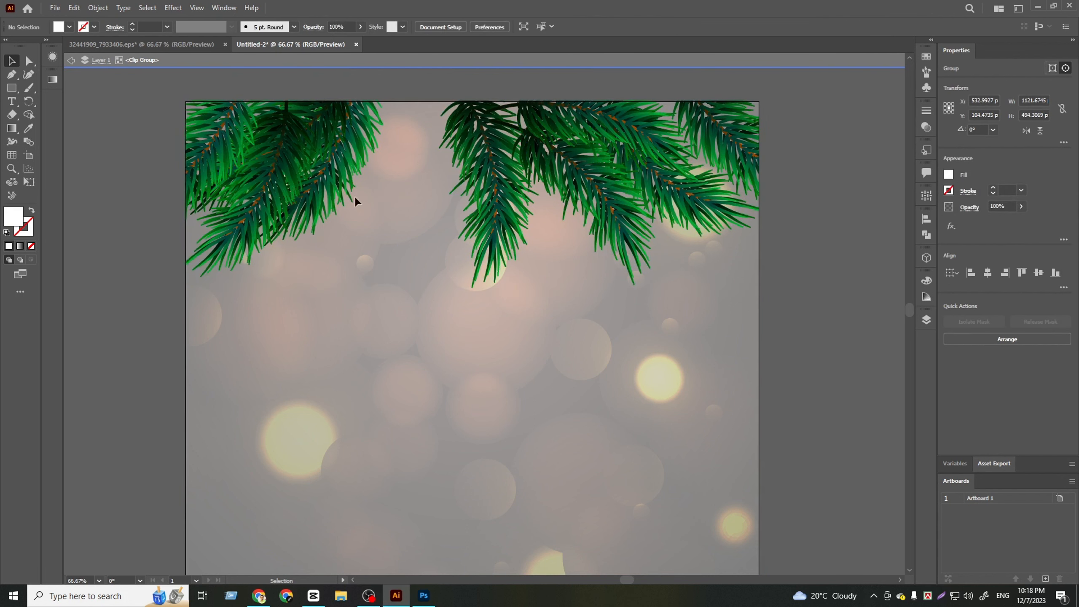
left_click_drag(216, 169, 313, 278)
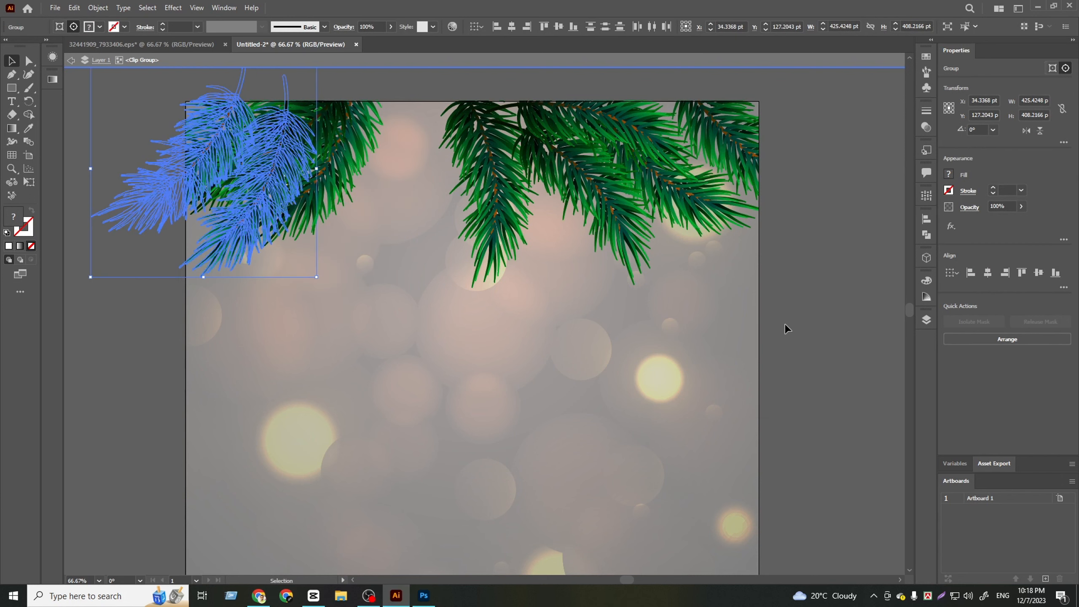
double_click(803, 328)
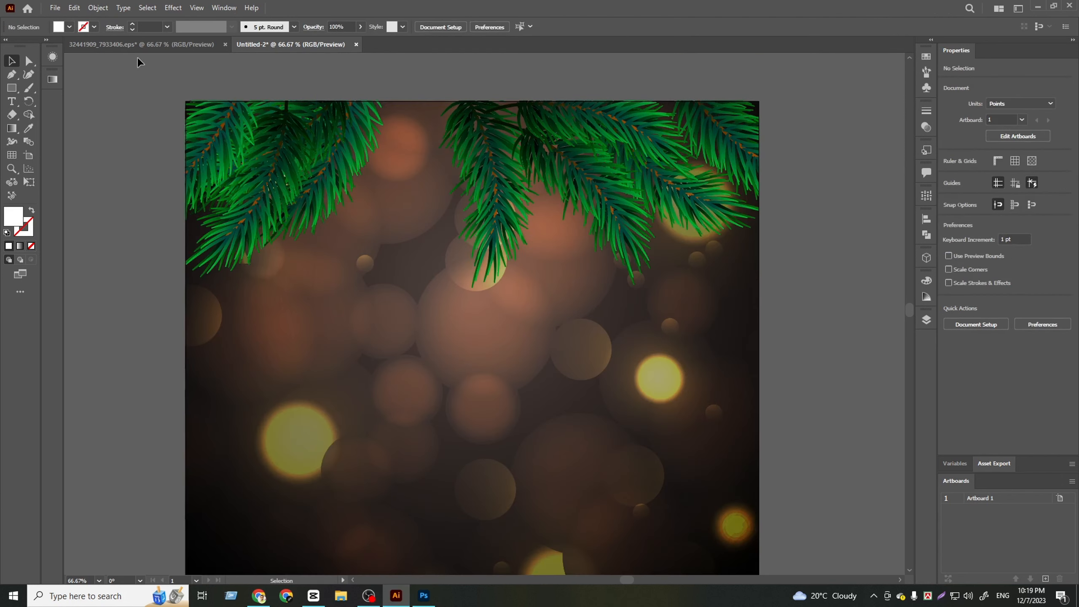
Show all hidden objects so the gift boxes and front branches return to the design
left_click(74, 8)
mouse_move(97, 7)
left_click(119, 123)
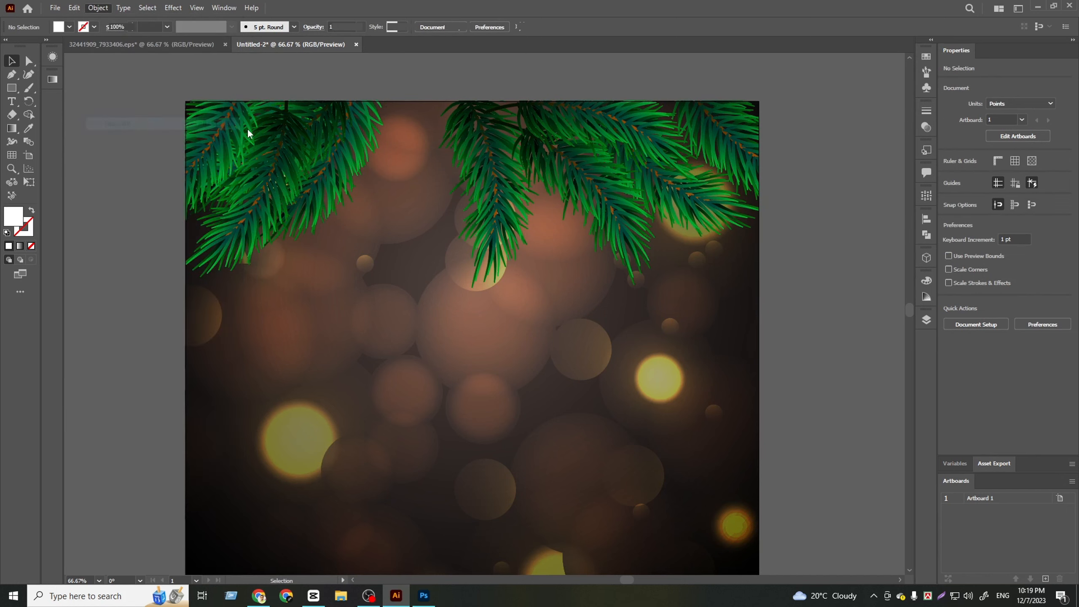
left_click(825, 285)
scroll(780, 260, "down", 1)
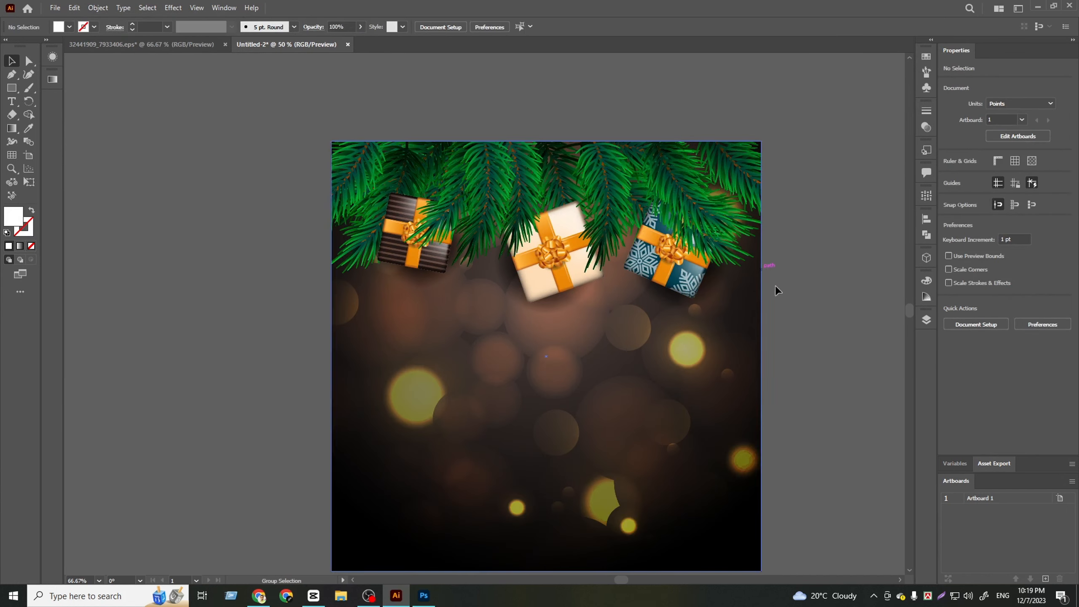
left_click_drag(833, 304, 763, 262)
Isolate the front branch group and enlarge the branch overlapping the cream gift box to about 187 × 425 pt
double_click(456, 158)
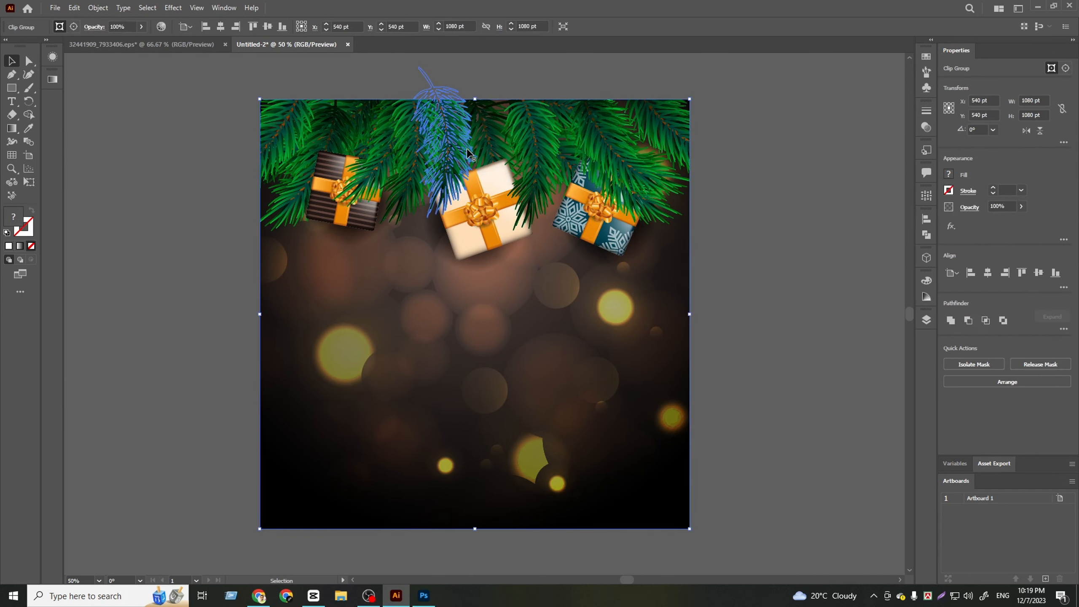
double_click(465, 148)
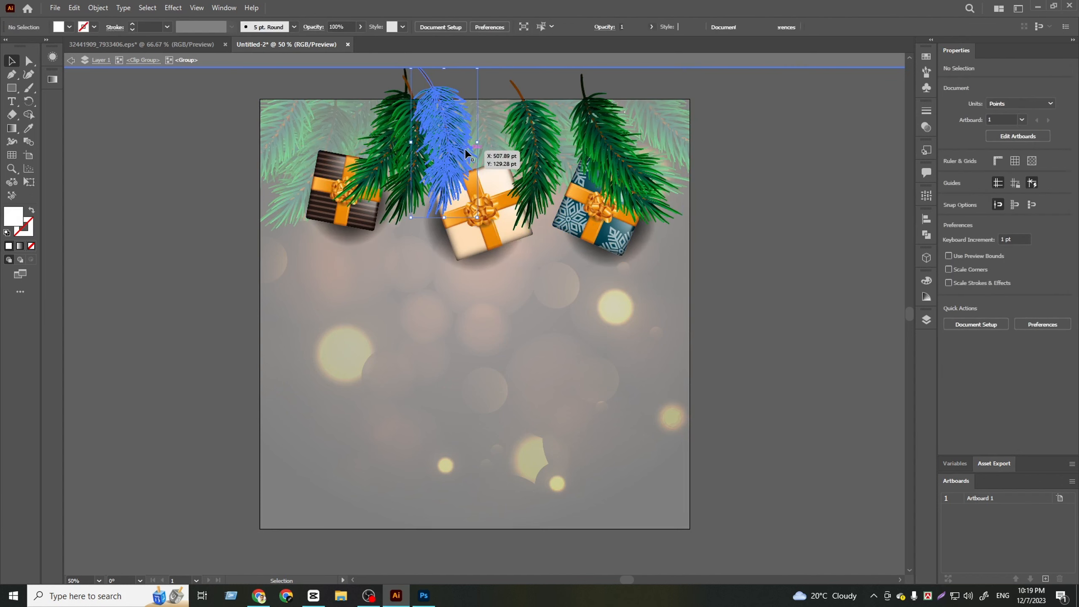
left_click_drag(477, 216, 486, 236)
Try rotating the enlarged branch over the cream gift box and shifting it, and undo both changes
left_click_drag(491, 151, 487, 128)
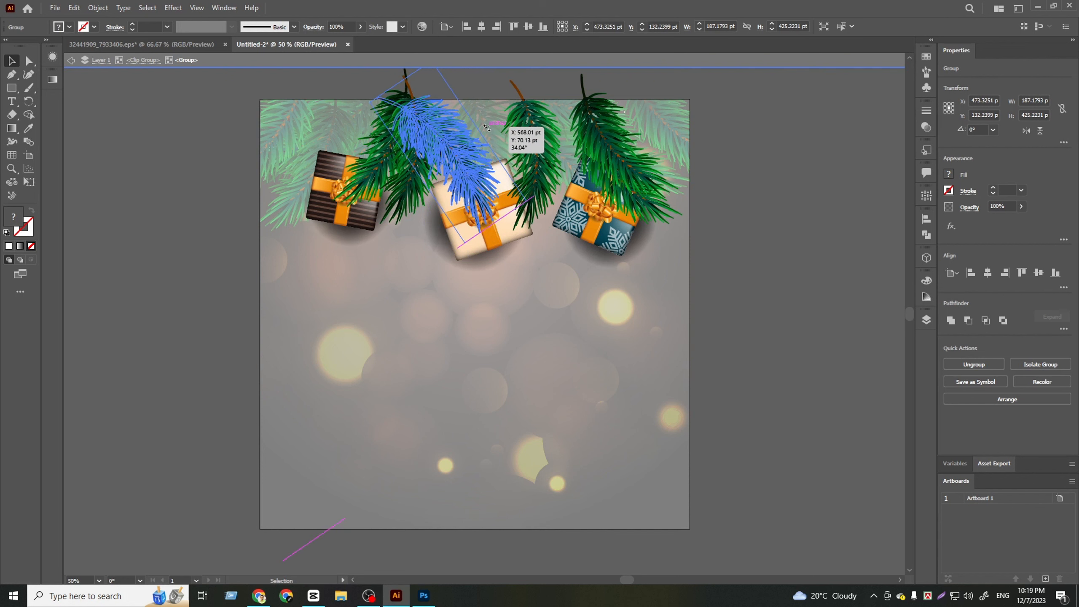
left_click_drag(465, 176, 443, 180)
double_click(847, 329)
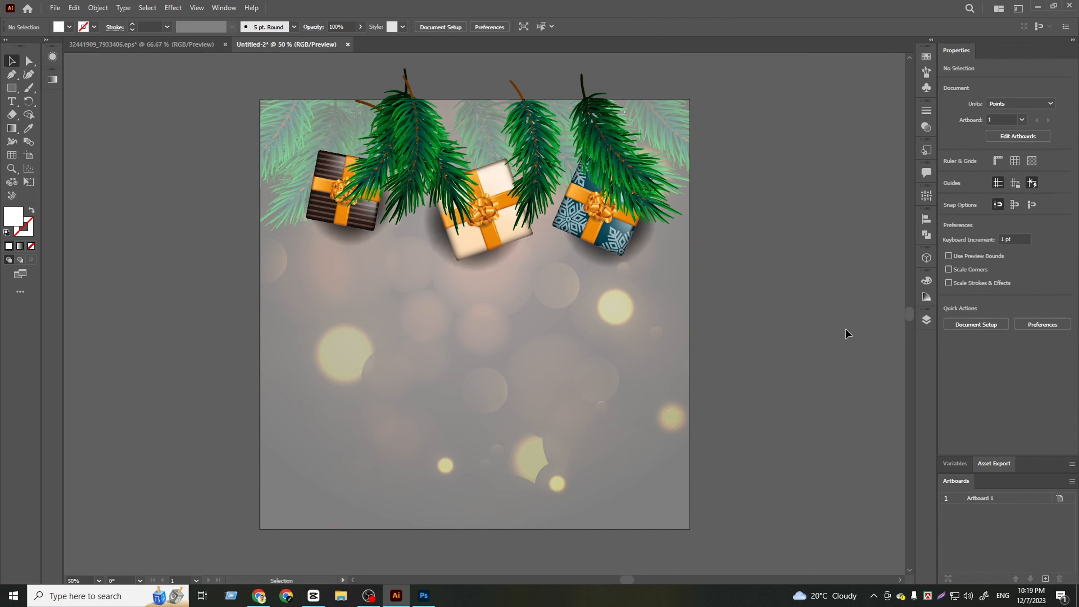
key("ctrl+z")
key("ctrl+z")
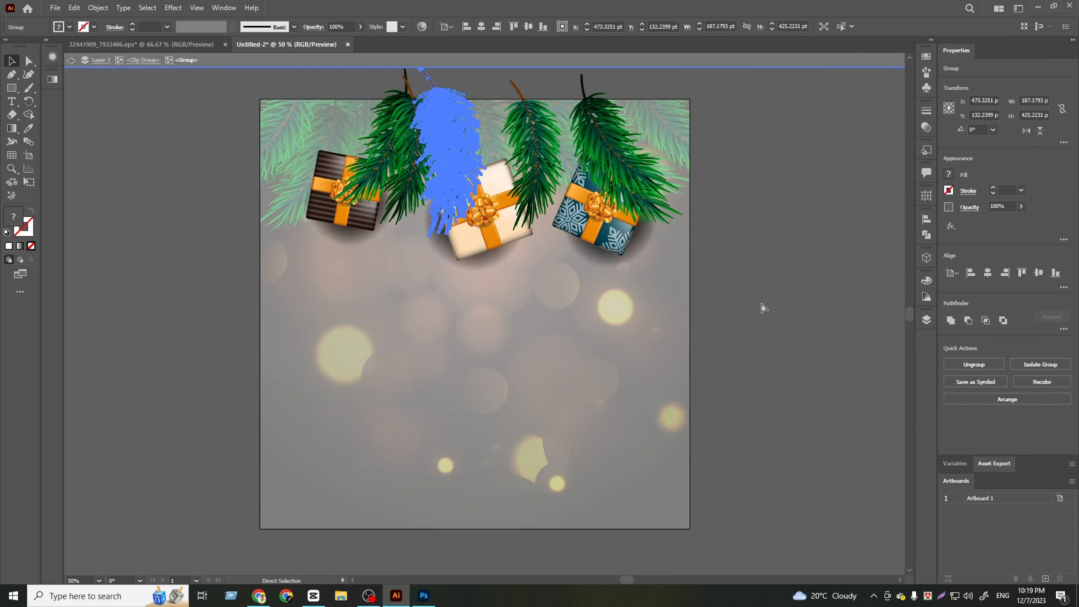
Exit isolation mode and clear the selection
double_click(762, 303)
scroll(761, 306, "up", 1)
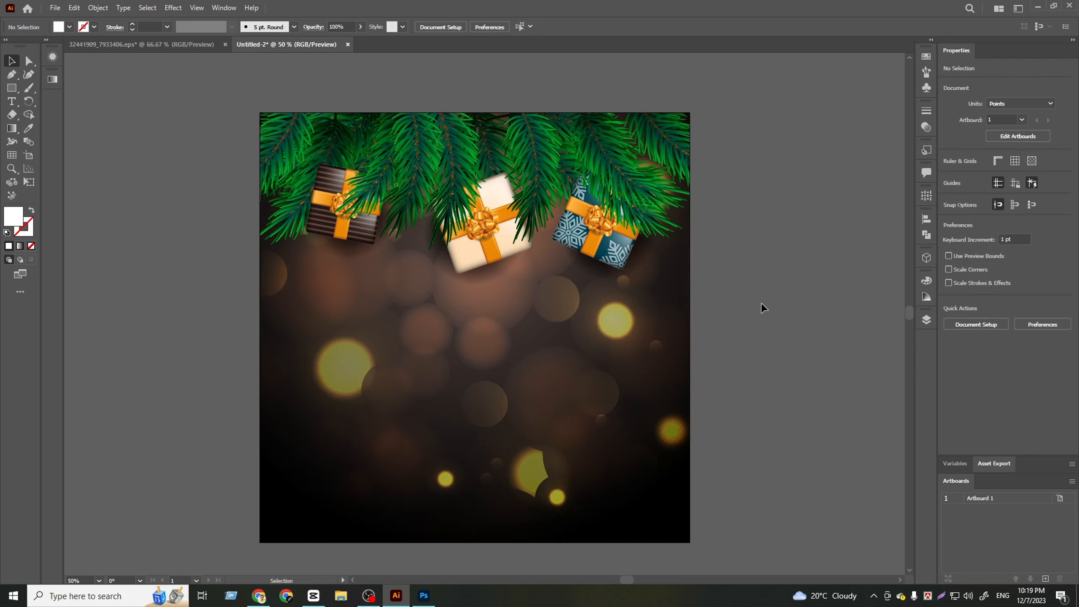
left_click(376, 170)
left_click(815, 243)
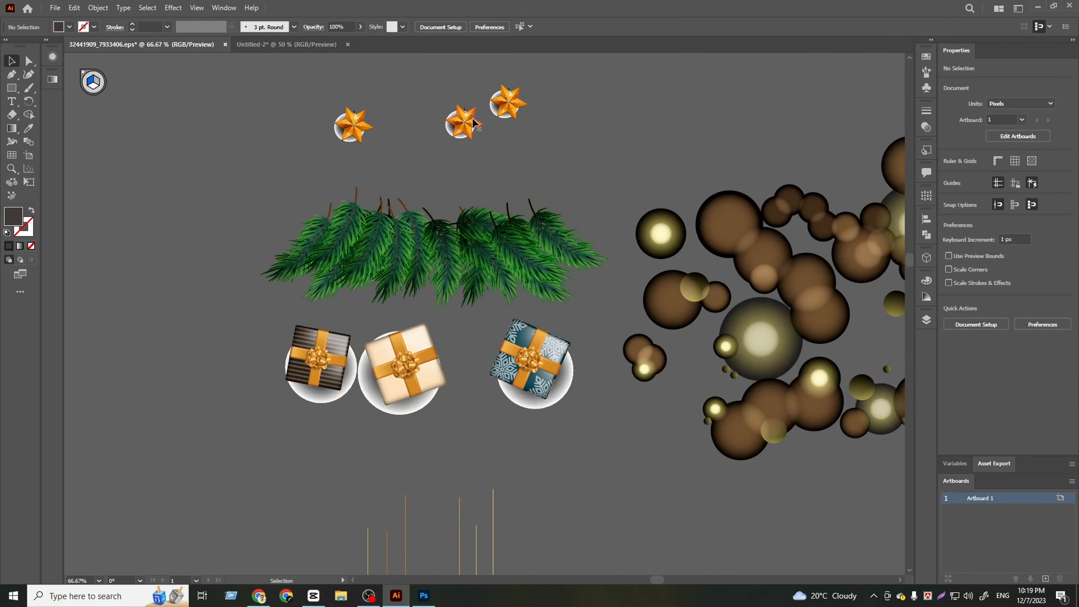
Copy the group of three gold stars from the source EPS file and paste it over the branches in the design
left_click(475, 123)
scroll(467, 100, "up", 2)
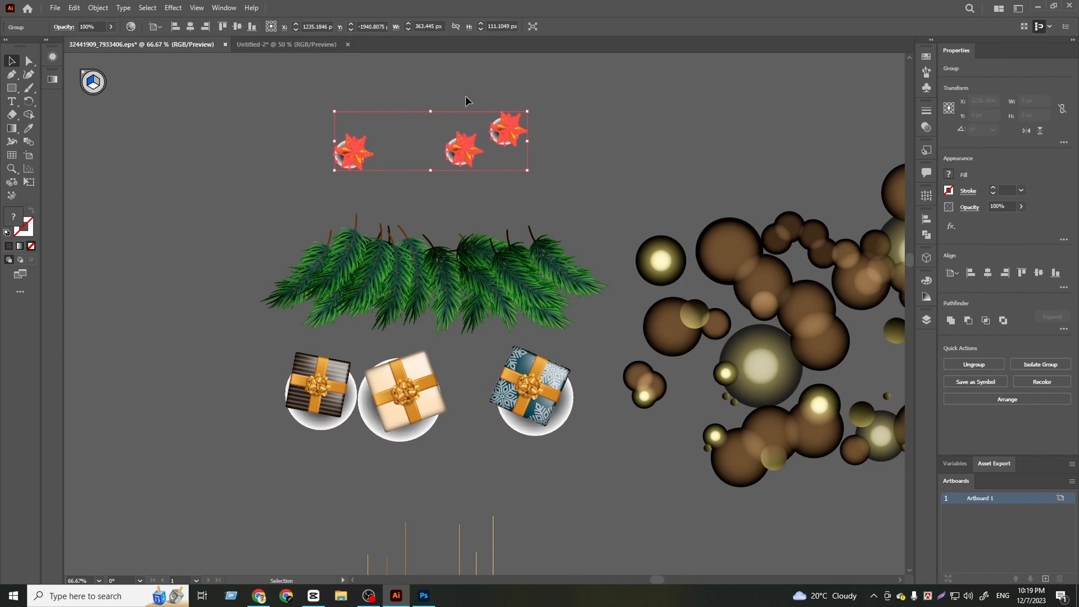
scroll(467, 99, "up", 3)
left_click(460, 143)
left_click_drag(461, 144, 484, 206)
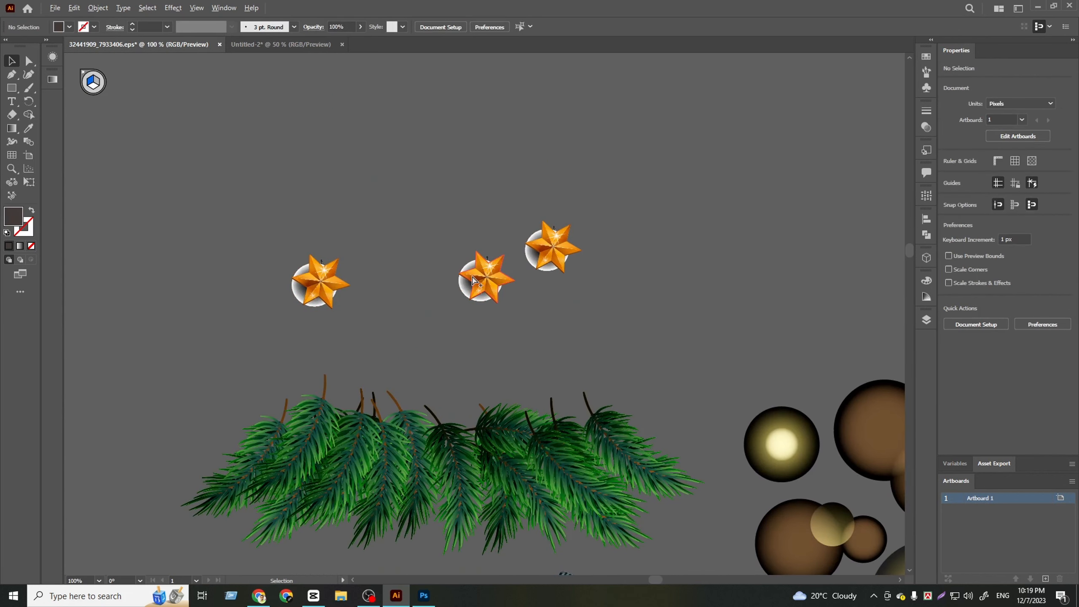
scroll(473, 276, "up", 2)
left_click_drag(515, 299, 441, 188)
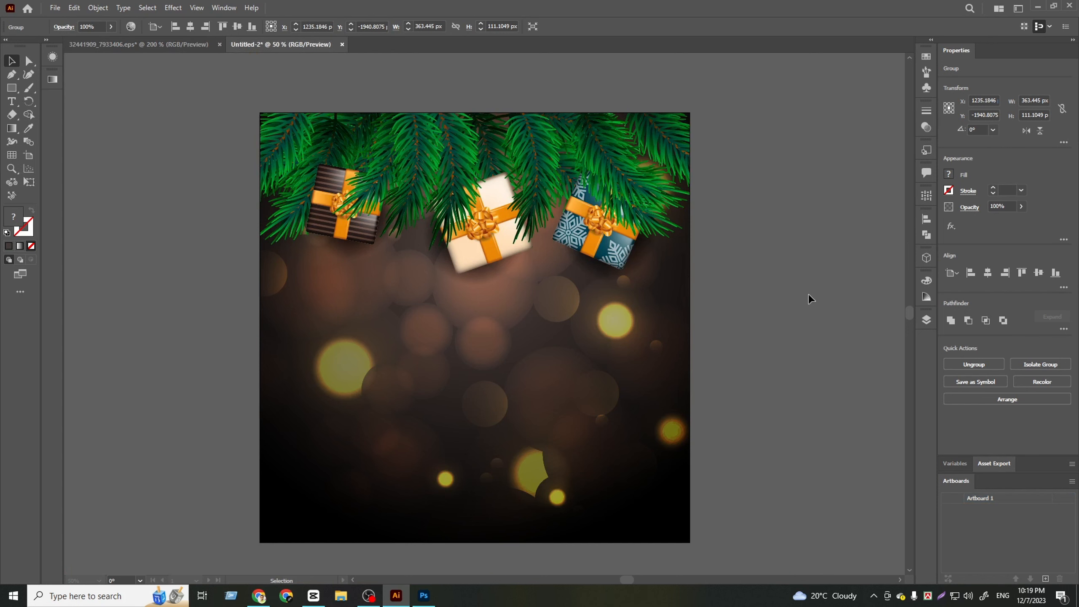
left_click_drag(493, 185, 494, 185)
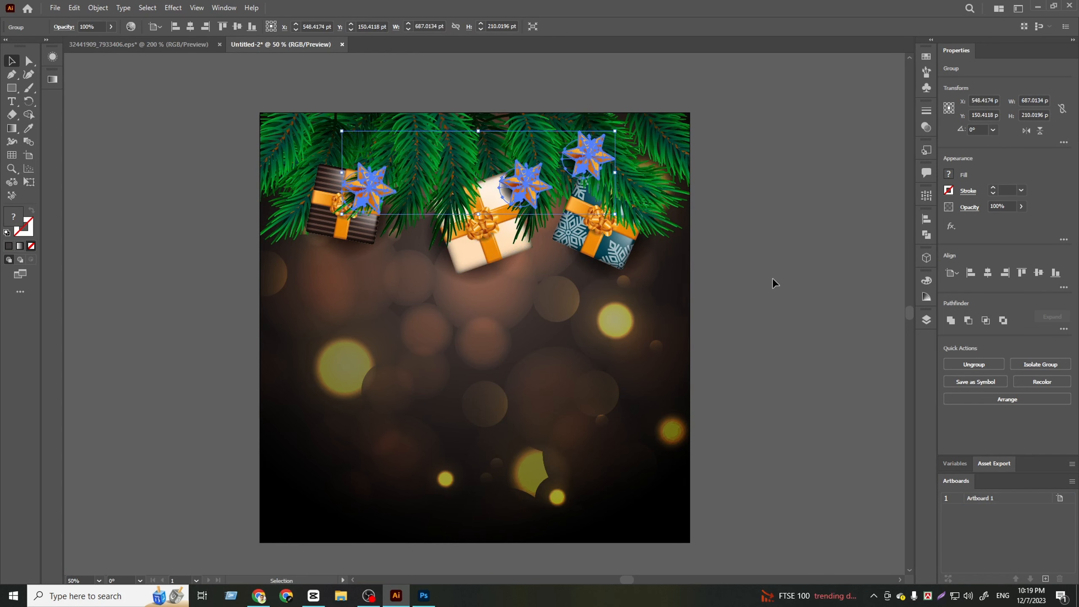
left_click(773, 279)
Move the group of gold stars above the artboard and ungroup it into separate stars
scroll(772, 279, "up", 3)
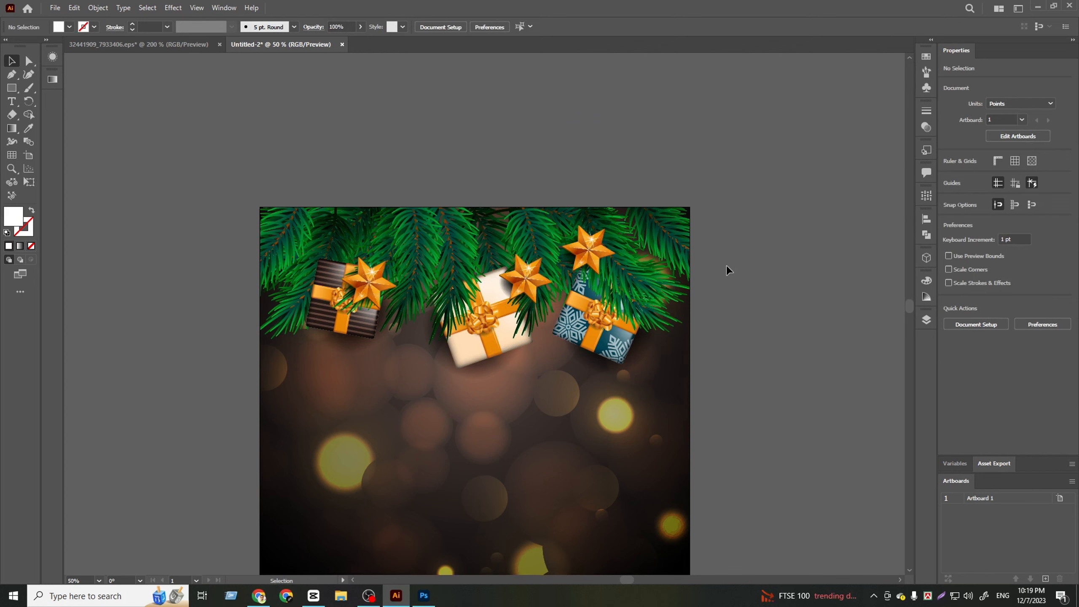
left_click_drag(587, 246, 562, 123)
right_click(561, 123)
left_click(605, 218)
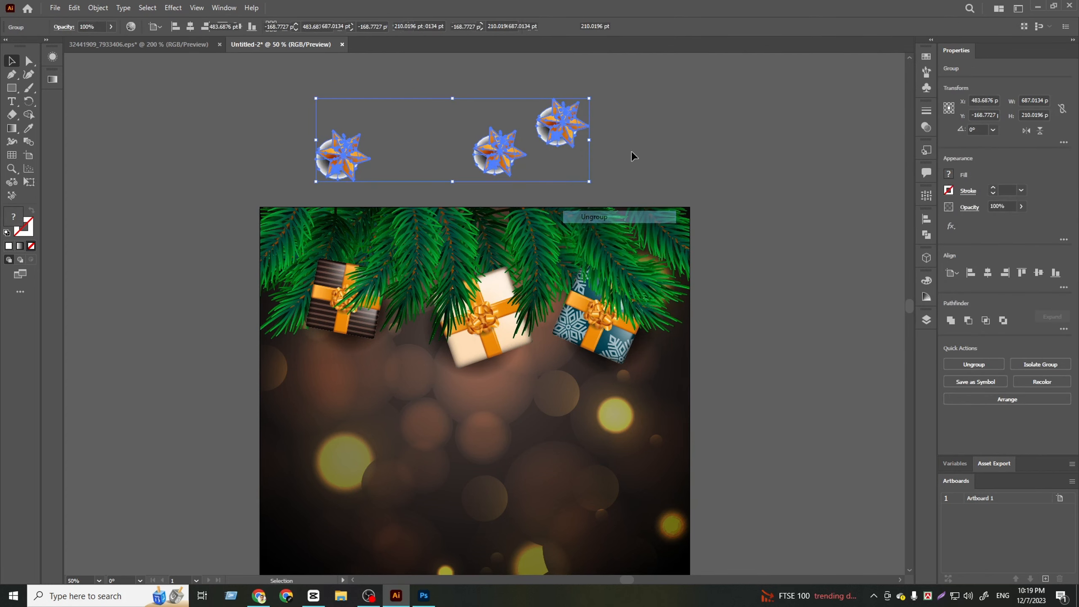
left_click(631, 150)
Place the middle gold star between the dark and cream gift boxes and scale it to about 97 × 91 pt
left_click_drag(490, 150, 418, 334)
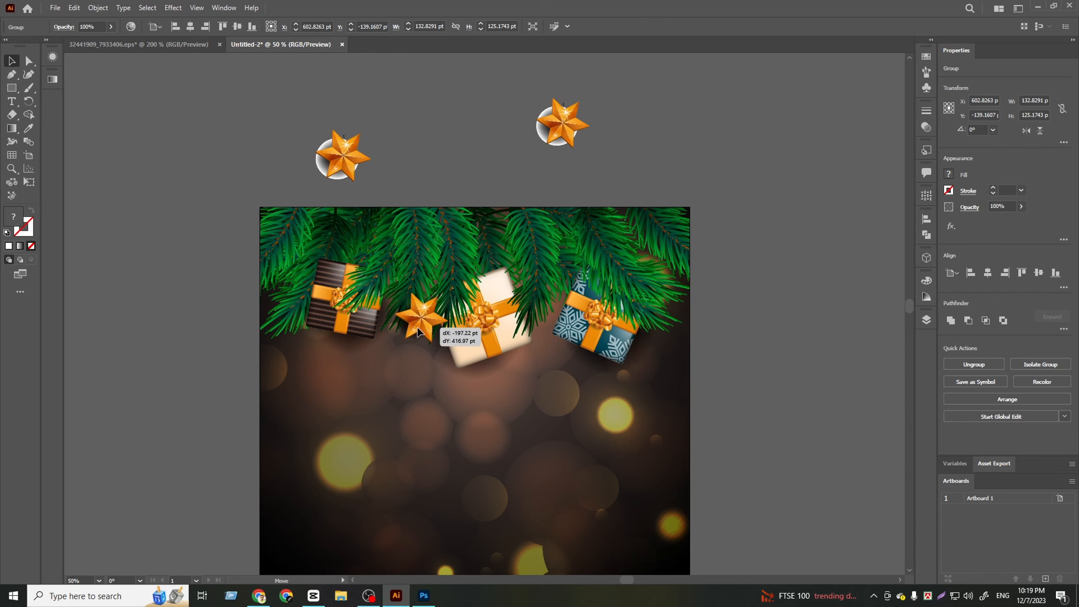
left_click(763, 89)
left_click_drag(738, 113, 684, 133)
left_click(367, 337)
scroll(338, 328, "up", 3)
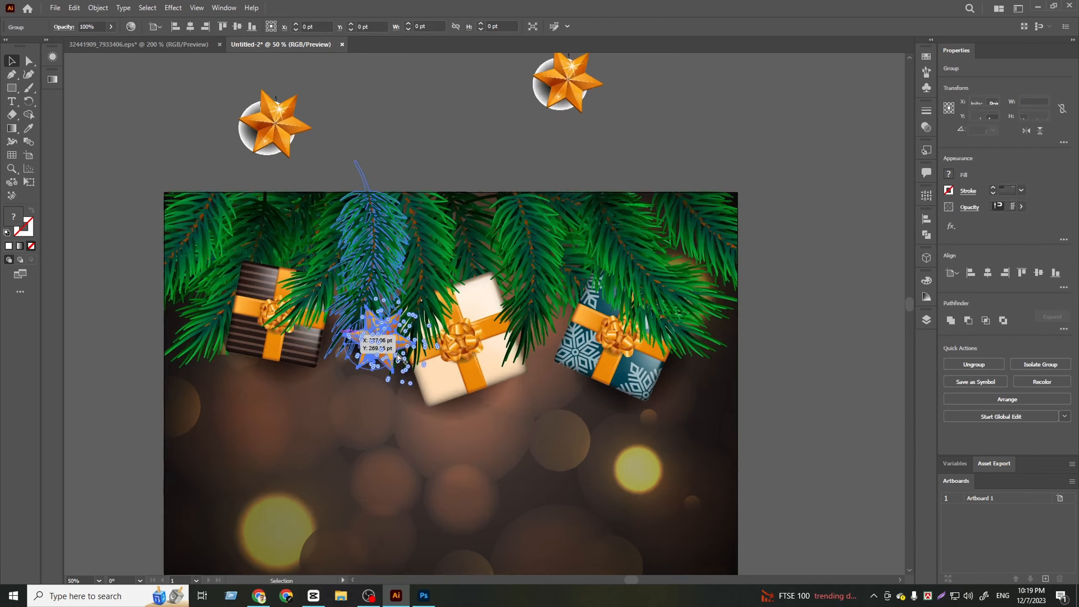
left_click_drag(509, 346, 414, 361)
scroll(382, 336, "down", 2)
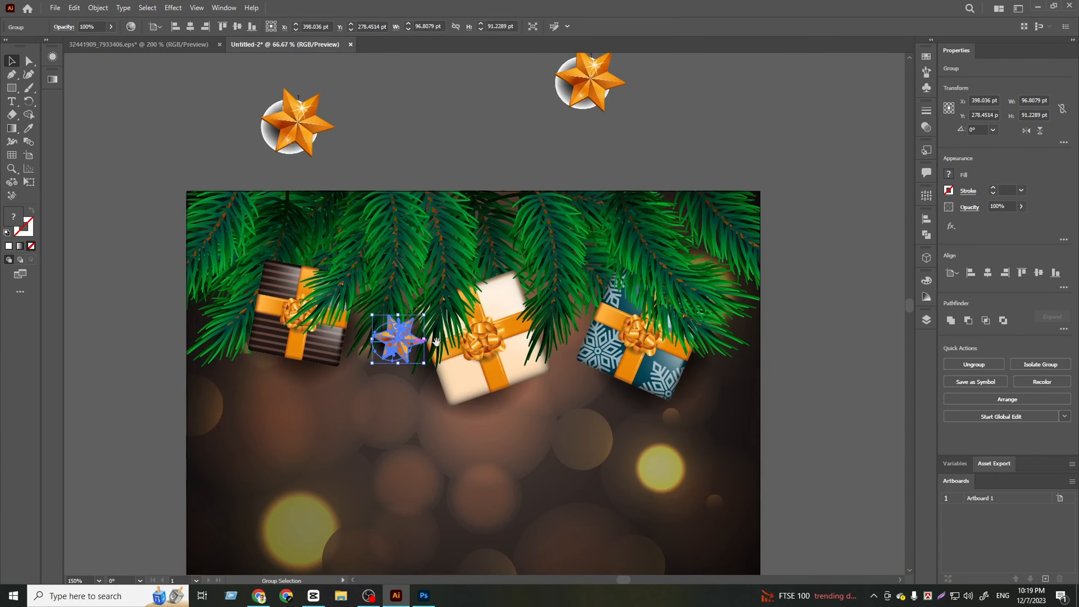
Place a second gold star on the branches above the blue gift box and scale it down
left_click_drag(469, 108, 444, 194)
left_click(443, 194)
left_click_drag(579, 179, 594, 331)
left_click(535, 218)
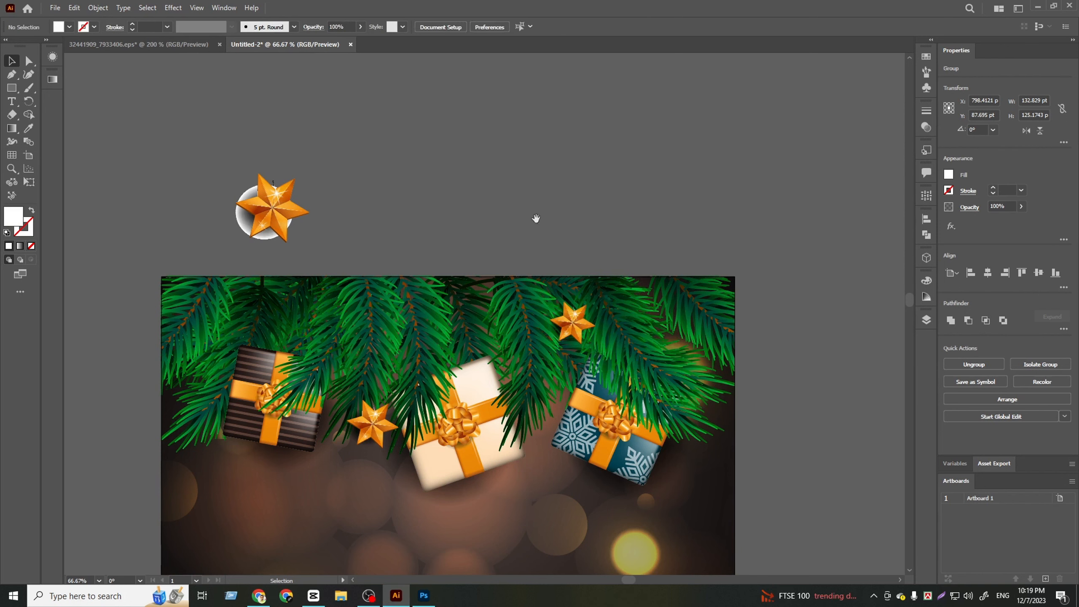
left_click_drag(535, 217, 579, 166)
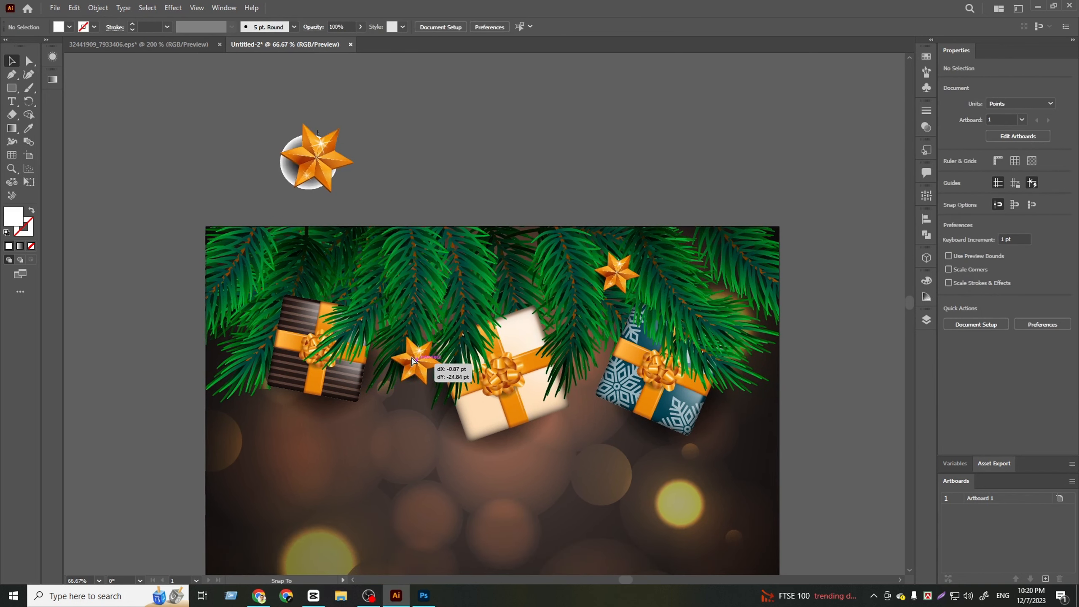
Move the gold star between the dark and cream gift boxes up by about 25 pt
left_click_drag(407, 355, 407, 356)
left_click(536, 161)
mouse_move(536, 161)
left_mouse_down()
mouse_move(498, 129)
mouse_move(533, 150)
left_mouse_up()
Scale down the remaining gold star above the artboard and place it on the upper-left pine branches
scroll(506, 130, "down", 1)
left_click(385, 153)
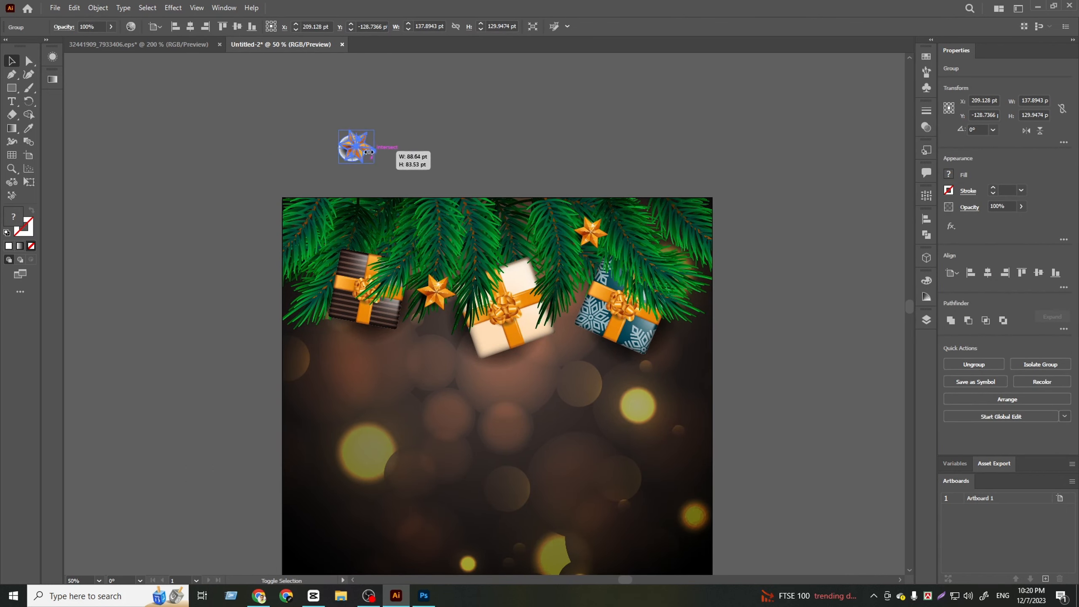
left_click_drag(356, 154, 343, 223)
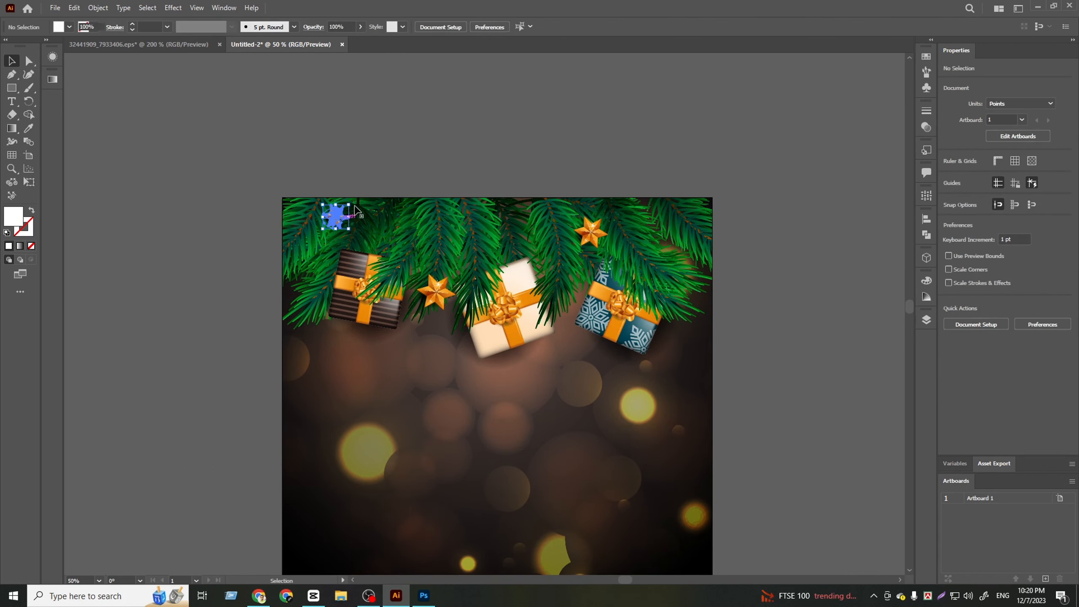
left_click(415, 133)
left_click_drag(415, 133, 371, 111)
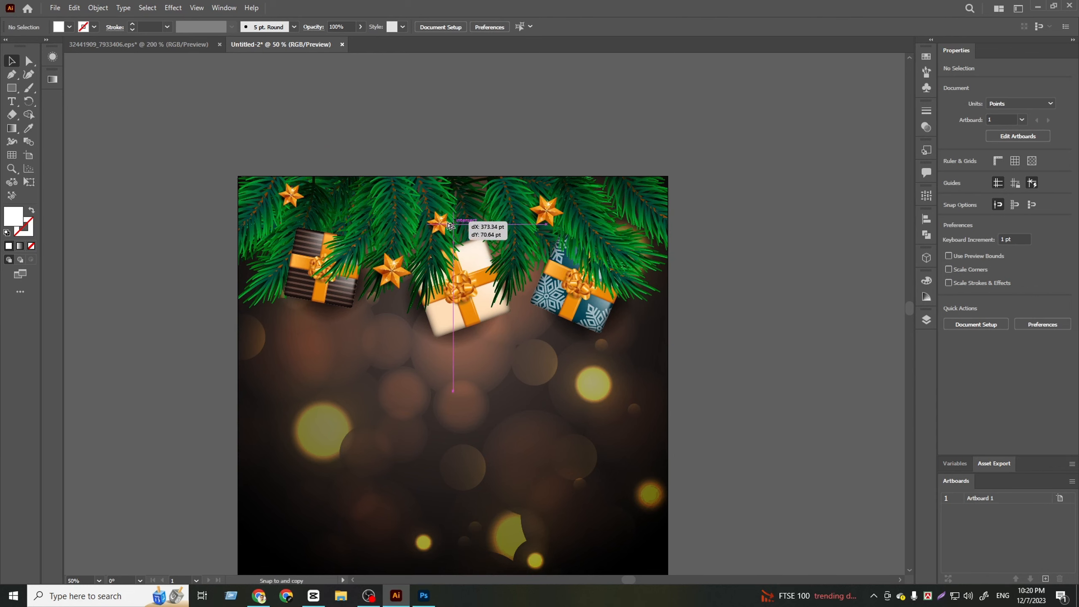
Copy the upper-left star onto the branches above the cream gift box and scale the copy to about 39 × 37 pt
left_click_drag(453, 205, 452, 205)
scroll(451, 205, "up", 4)
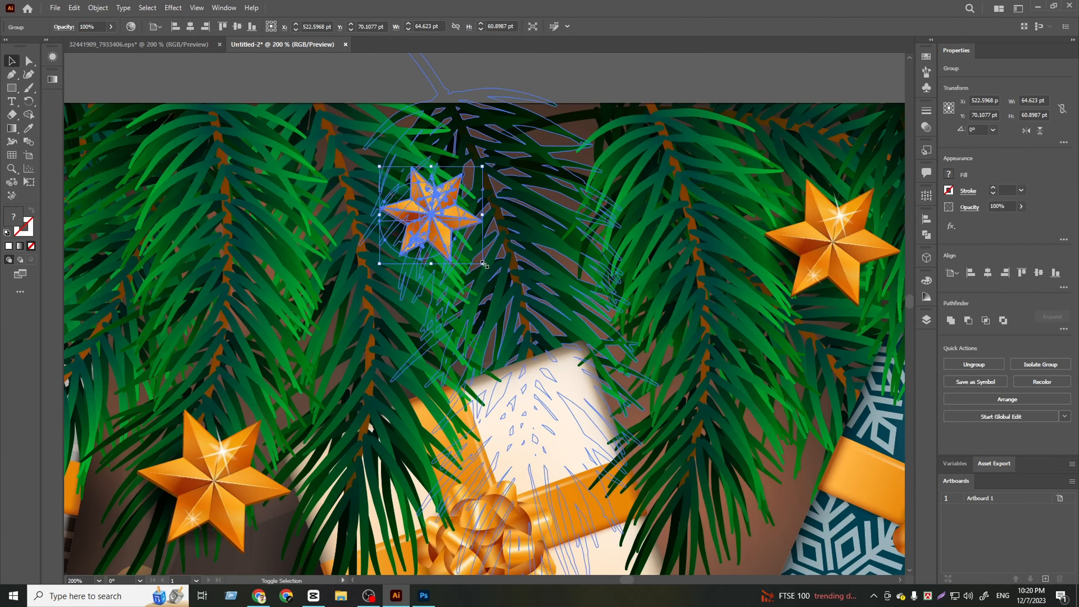
left_click_drag(483, 264, 441, 215)
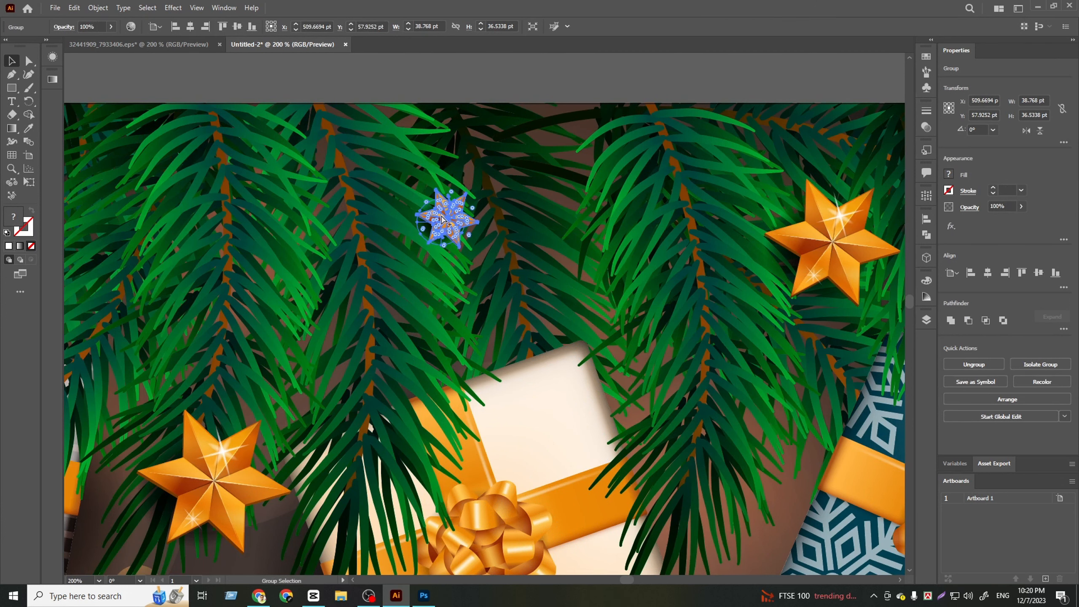
Copy the upper-left star to the branch tips near the artboard's right edge, above the blue gift box
scroll(440, 215, "down", 3)
left_click(475, 144)
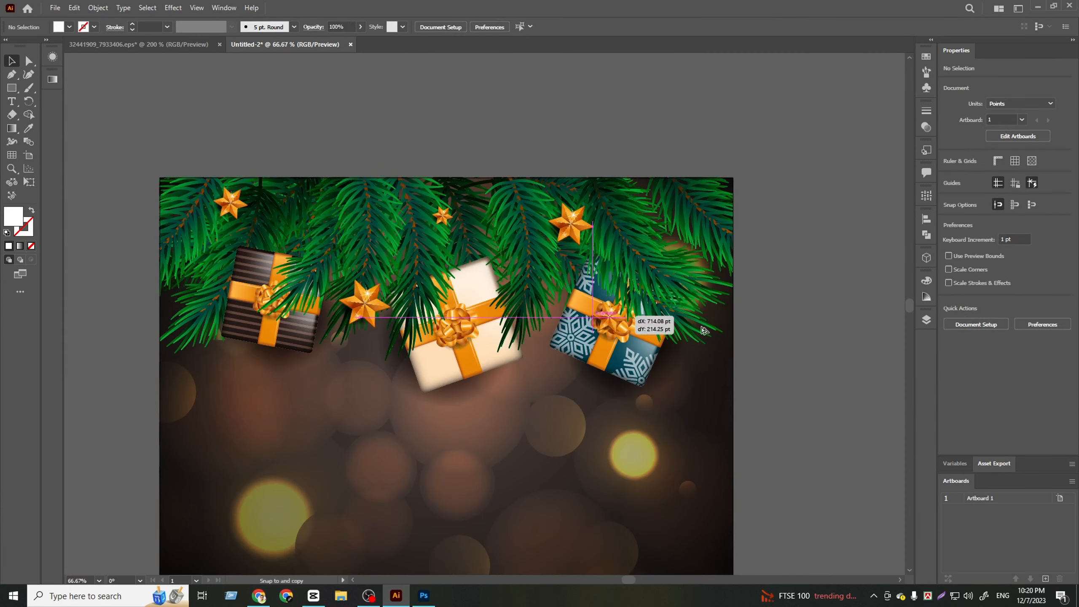
left_click_drag(704, 331, 713, 262)
left_click_drag(794, 280, 792, 279)
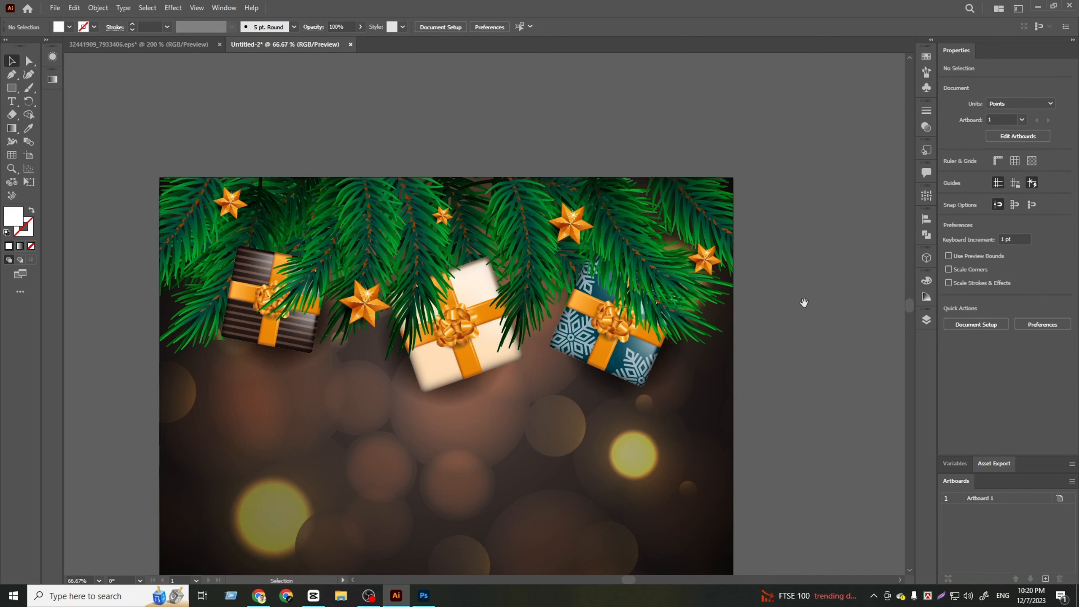
Select all five gold stars without the artboard-sized artwork and group them
scroll(786, 289, "down", 2)
key("ctrl+a")
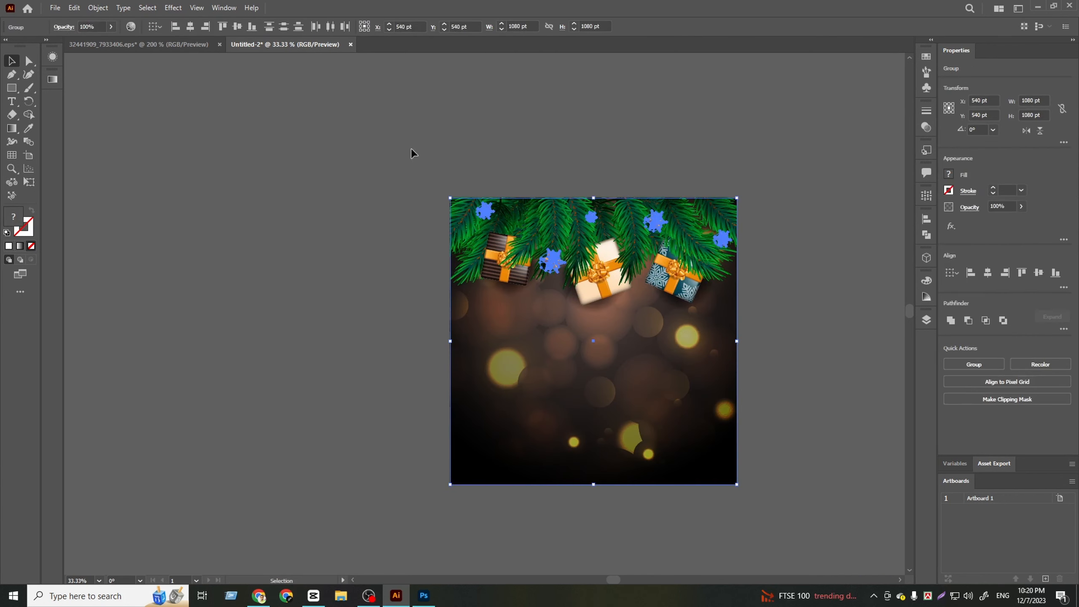
left_click(471, 267)
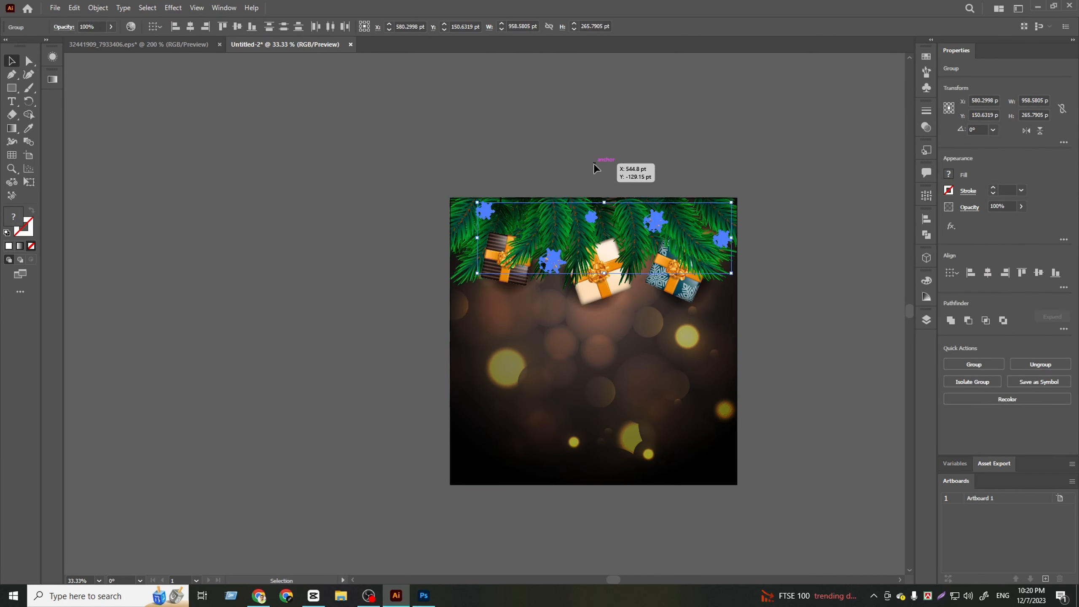
right_click(601, 258)
left_click(686, 356)
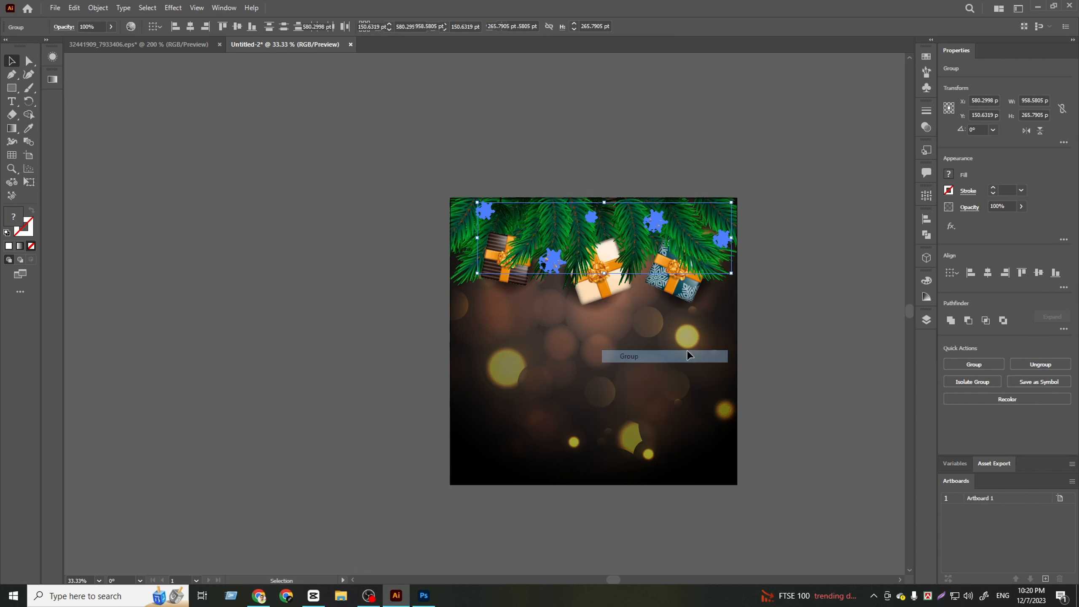
left_click(716, 239)
Group the gold stars together with the clipped 1080 × 1080 pt artwork
left_click_drag(818, 300, 427, 132)
right_click(478, 214)
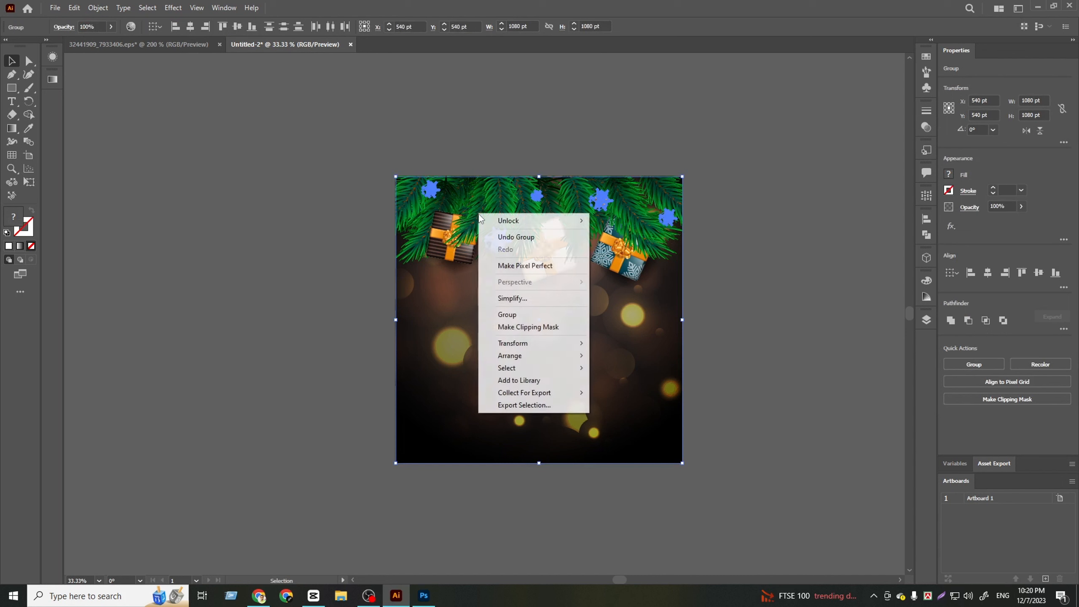
left_click(522, 314)
left_click(741, 247)
left_click_drag(743, 240, 690, 222)
key("ctrl+a")
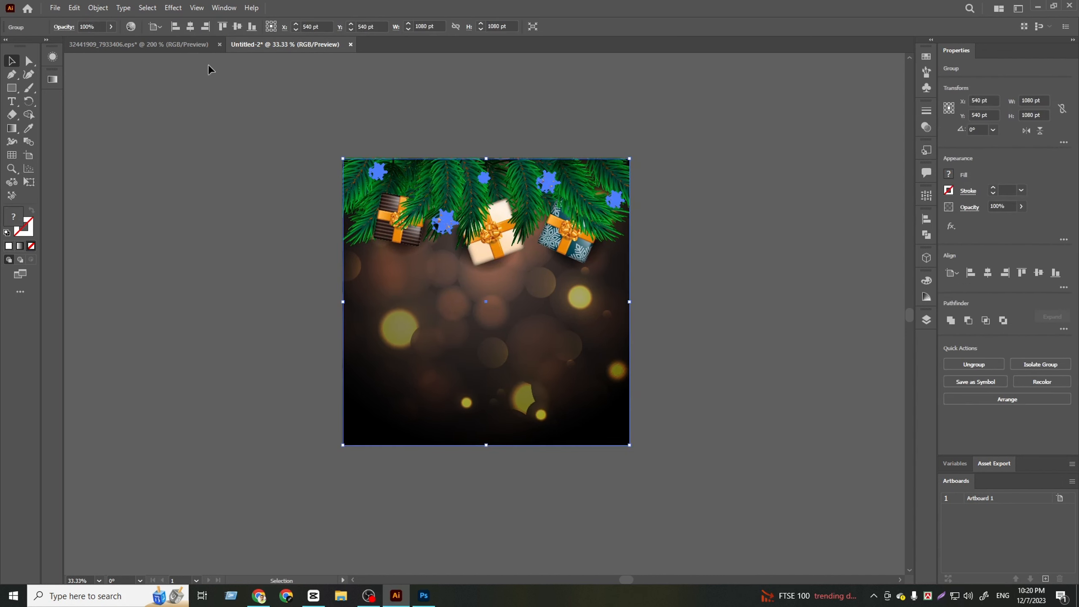
Unlock all objects, select the complete design and lock the whole selection
left_click(98, 8)
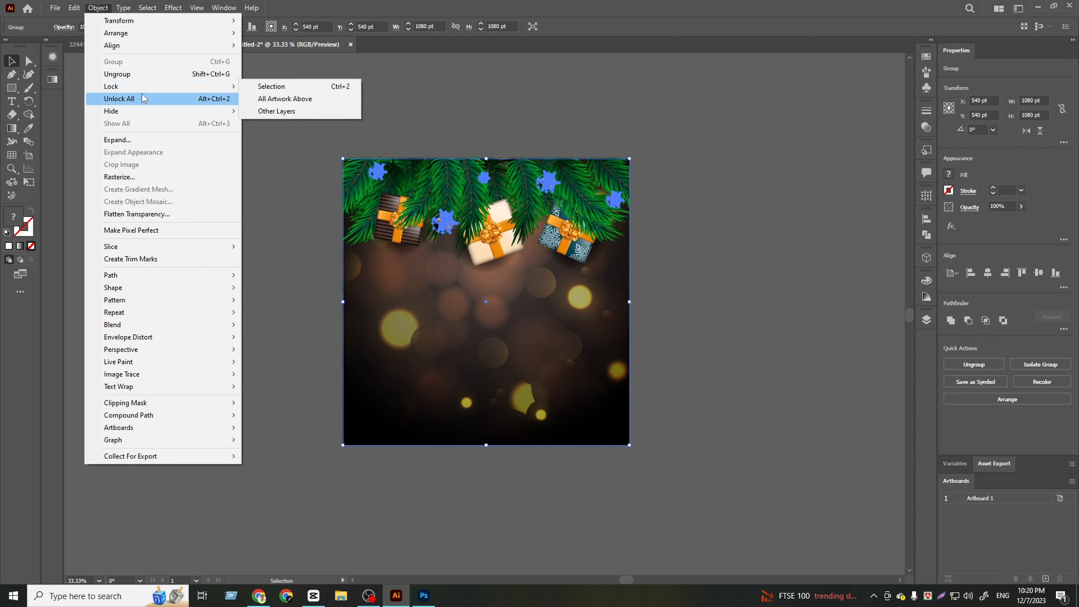
left_click(141, 87)
left_click_drag(260, 96, 714, 279)
left_click_drag(699, 349, 205, 77)
left_click(100, 9)
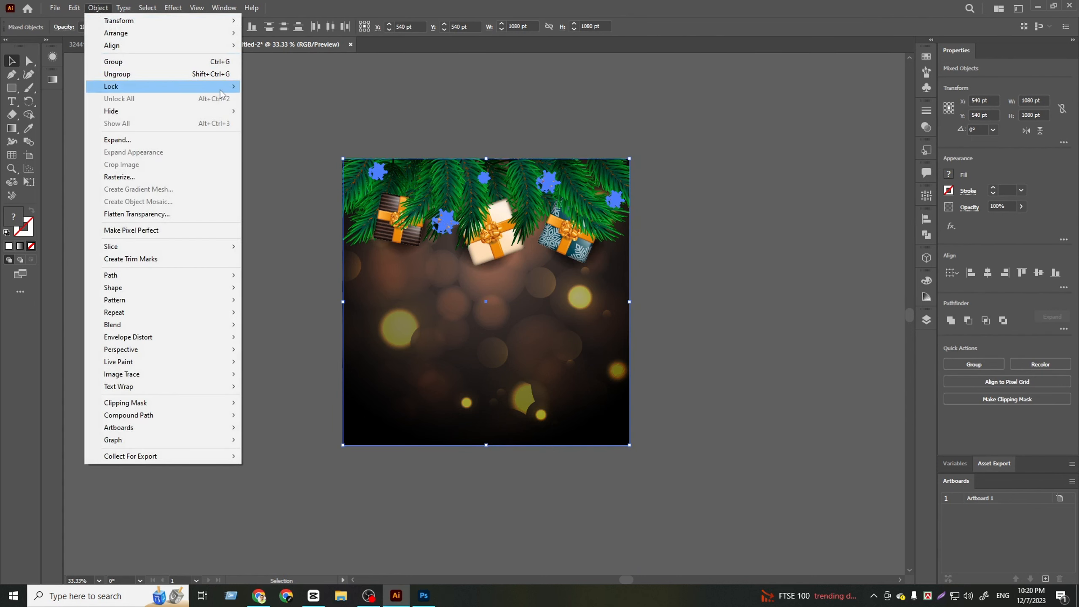
mouse_move(131, 86)
left_click(272, 86)
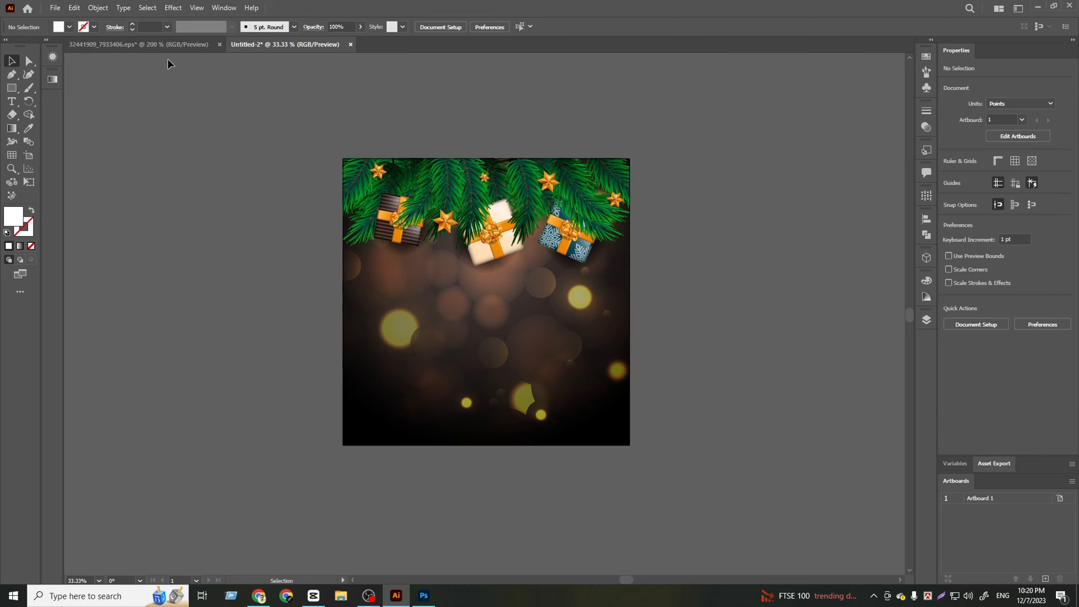
In the source EPS file, select both sets of three hanging Christmas balls and group them
left_click(160, 45)
scroll(446, 152, "down", 2)
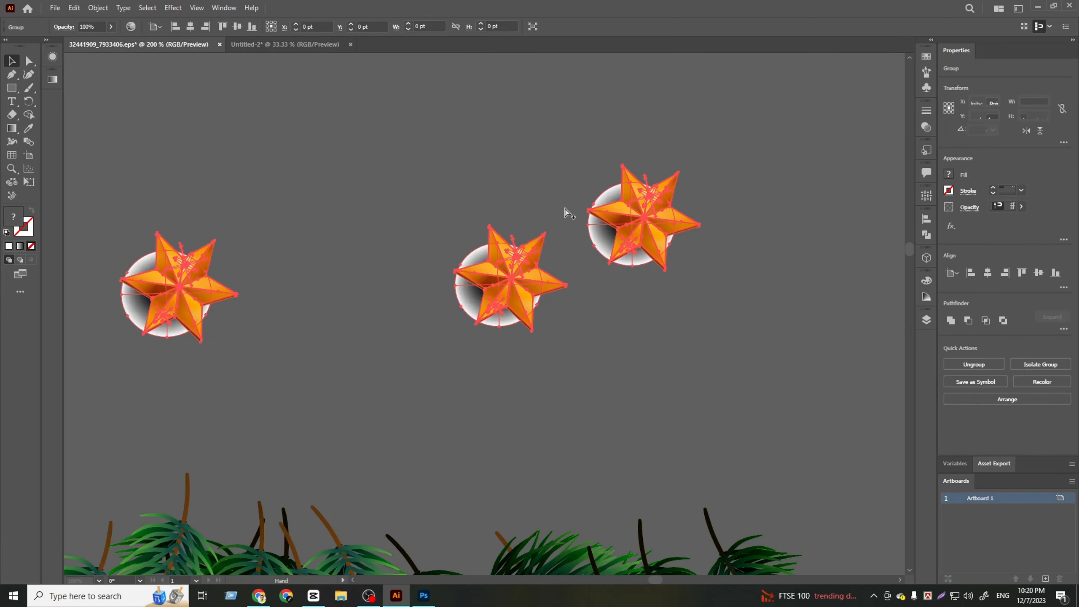
left_click_drag(676, 265, 344, 155)
left_click_drag(619, 239, 246, 217)
scroll(249, 217, "down", 2)
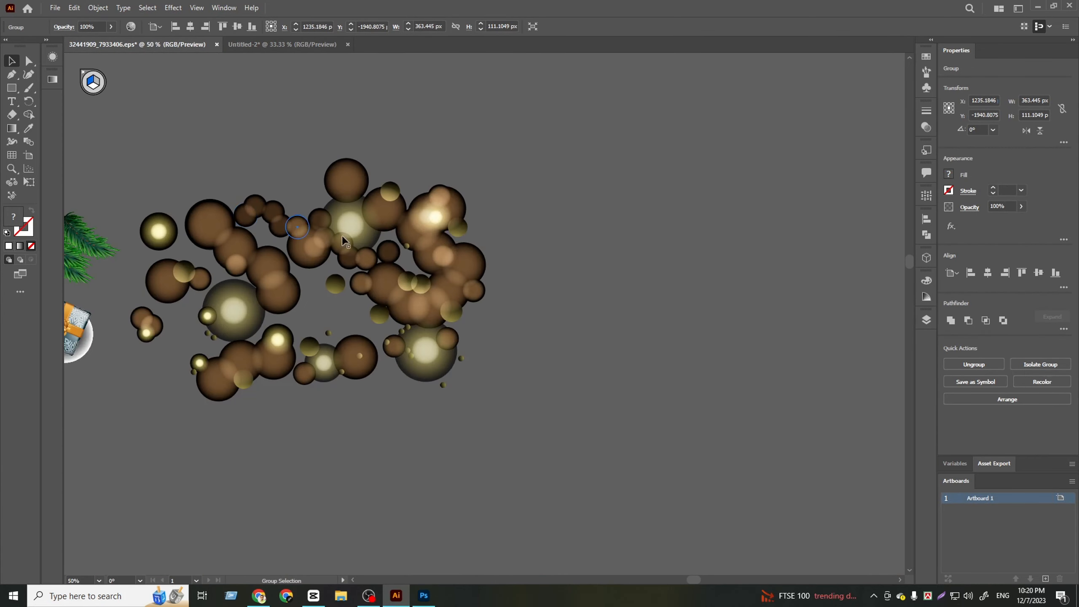
left_click_drag(531, 283, 891, 136)
scroll(327, 357, "up", 3)
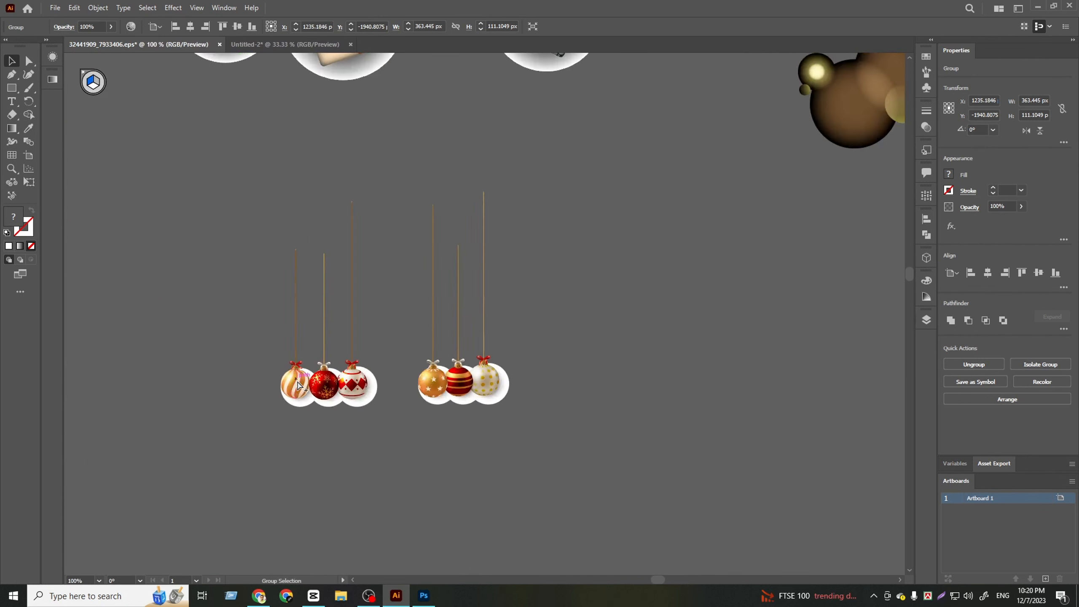
left_click(392, 392)
left_click_drag(674, 421, 246, 328)
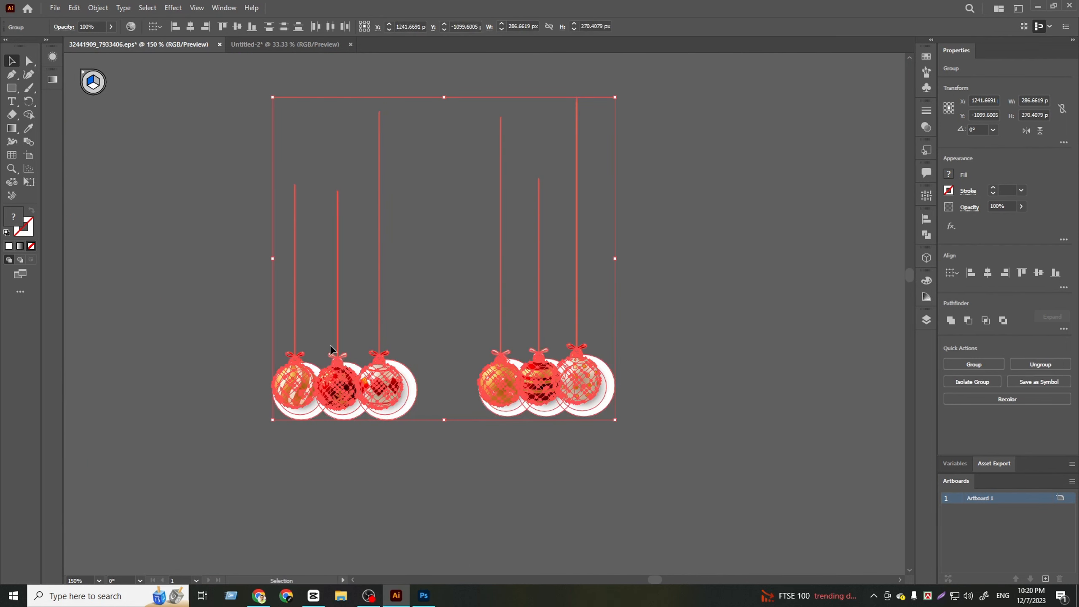
right_click(349, 352)
left_click(395, 437)
Copy the hanging ball group from the source EPS file and paste it into the Untitled-2 design
left_click(250, 44)
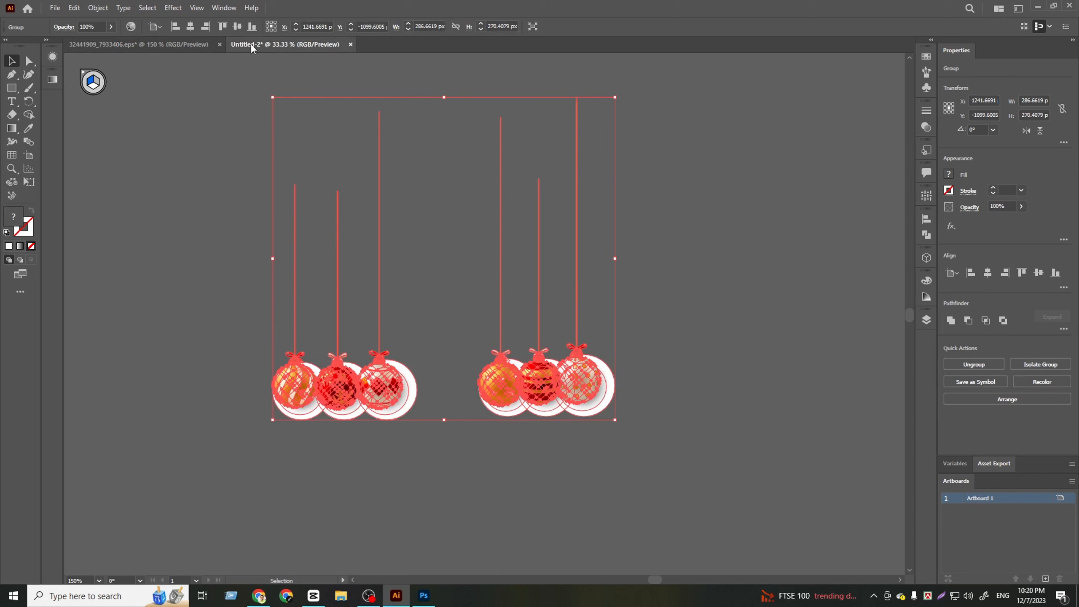
right_click(235, 211)
left_click(160, 47)
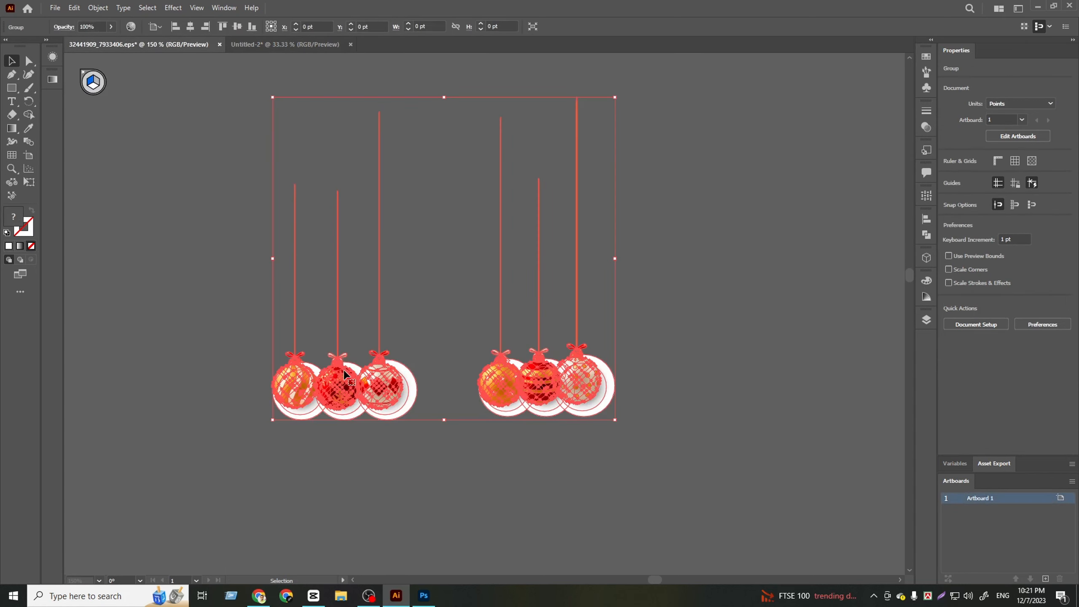
left_click(74, 7)
left_click(102, 64)
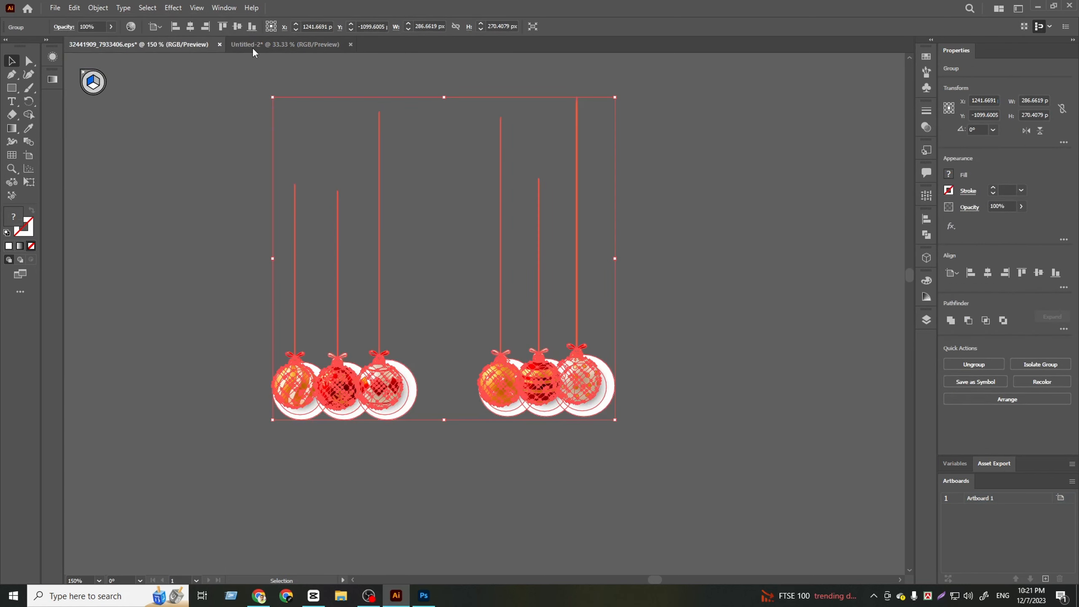
left_click(257, 44)
left_click(74, 7)
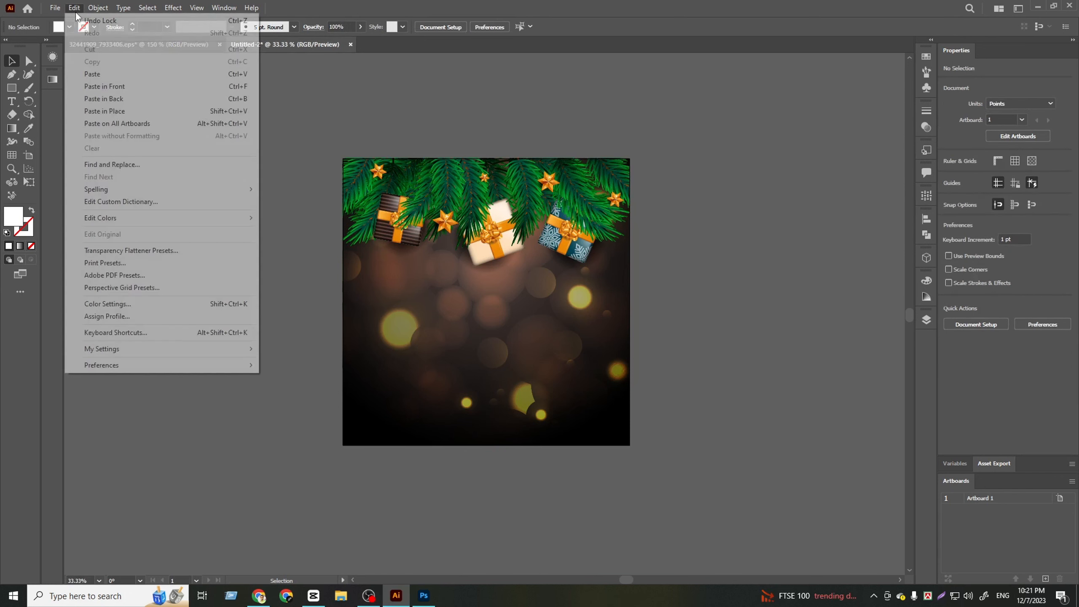
left_click(116, 81)
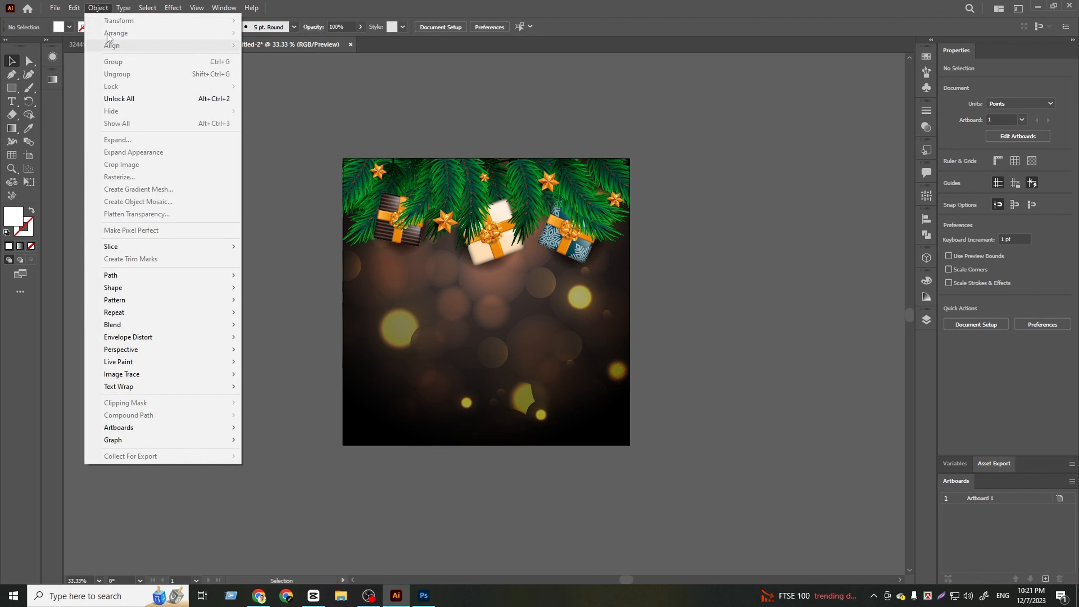
mouse_move(73, 9)
left_click(119, 74)
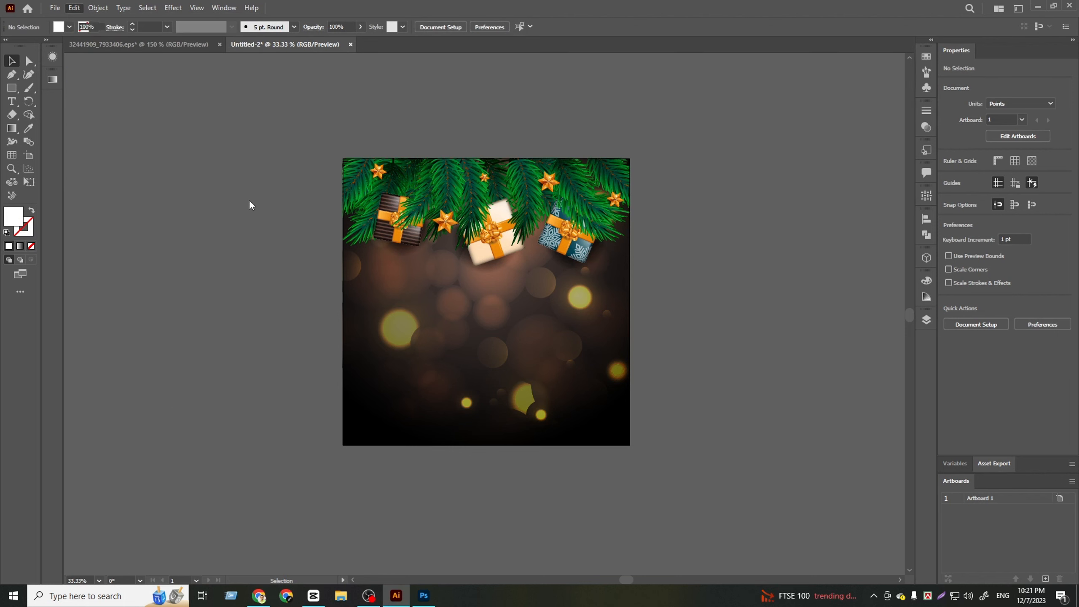
Enlarge the pasted group of hanging balls proportionally to about 994 × 938 pt
key("ctrl+minus")
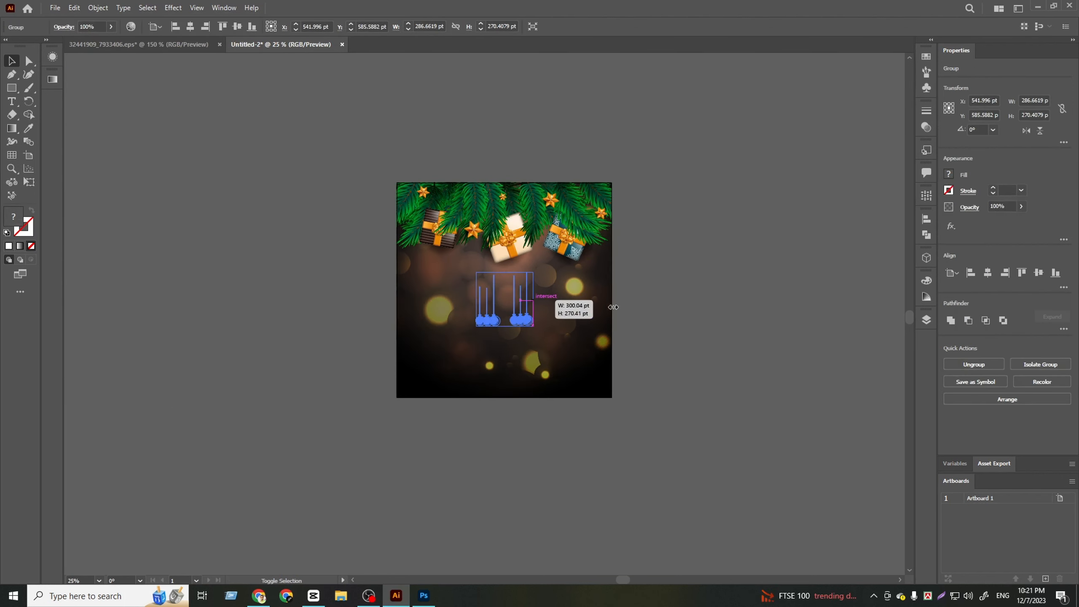
left_click_drag(613, 307, 674, 307, "shift")
left_click(748, 341)
left_click(645, 371)
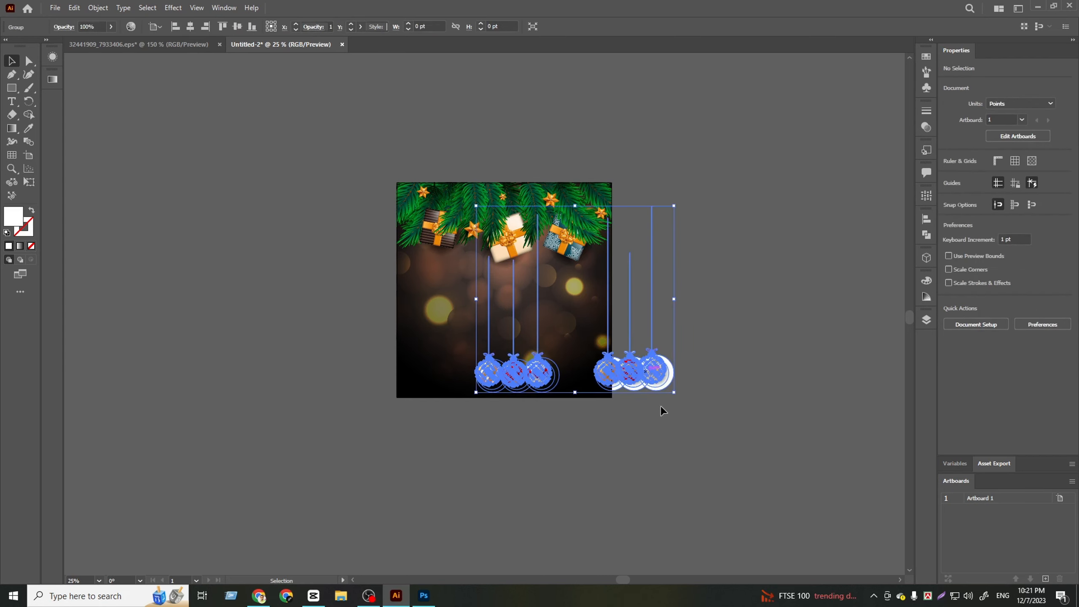
Move the hanging ball group off the artboard to its left side and ungroup it into separate ornaments
left_click_drag(654, 374, 325, 276)
right_click(326, 277)
left_click(360, 369)
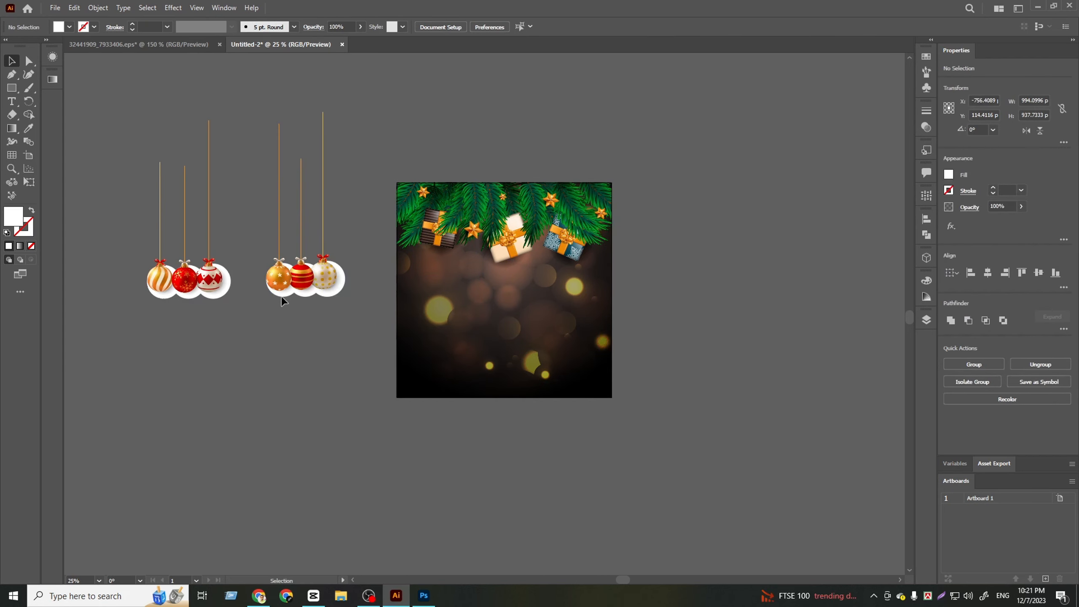
Try placing the gold star-patterned ball over the dark gift box in the design, and undo the moves
scroll(283, 301, "up", 2)
left_click_drag(223, 354, 224, 354)
right_click(224, 353)
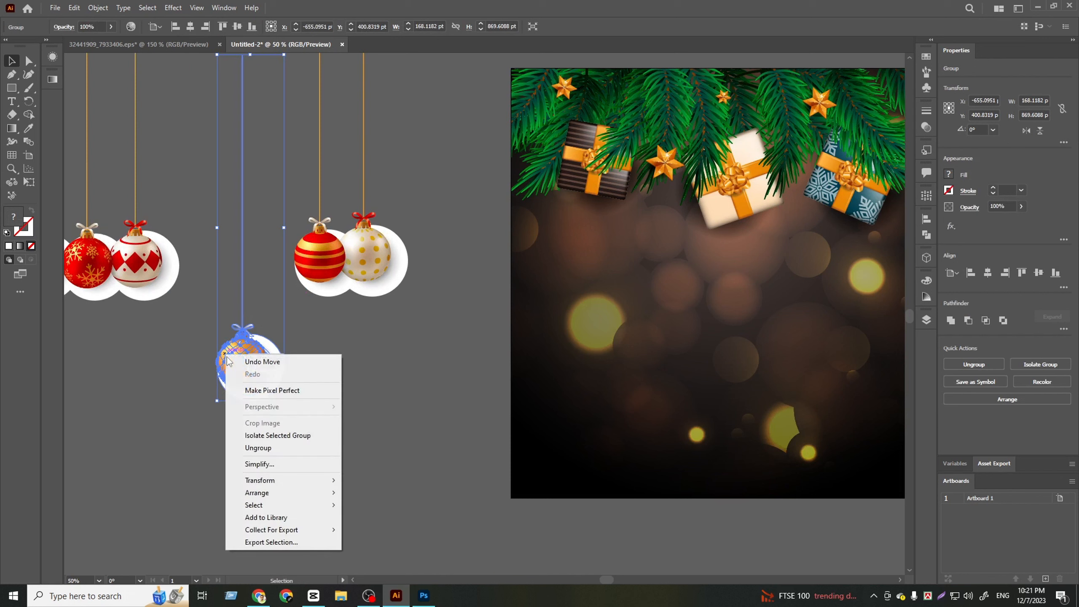
left_click(349, 393)
scroll(348, 390, "down", 1)
left_click_drag(357, 387, 377, 436)
left_click_drag(484, 334, 499, 373)
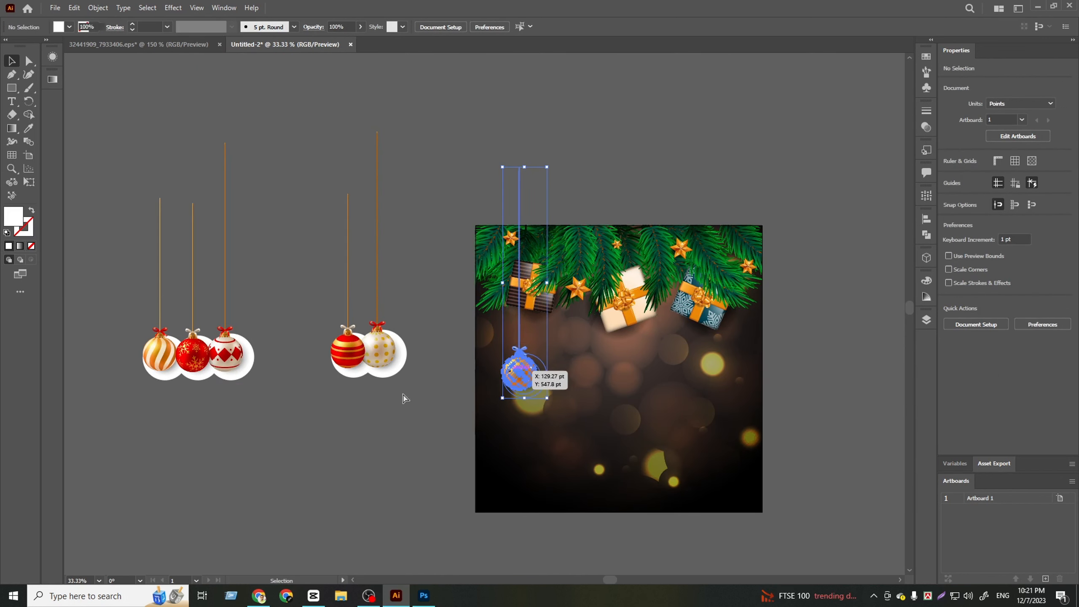
key("ctrl+z")
key("ctrl+z")
key("ctrl+z")
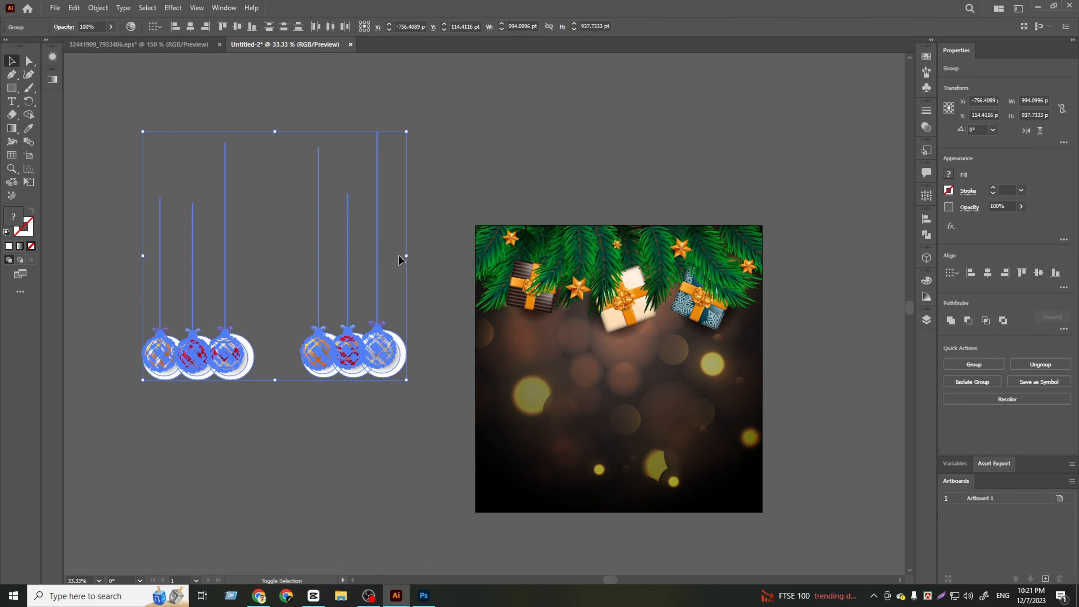
Scale all six hanging balls down together and place the gold star-patterned ball near the artboard's left edge
left_click_drag(407, 255, 361, 255)
left_click(357, 390)
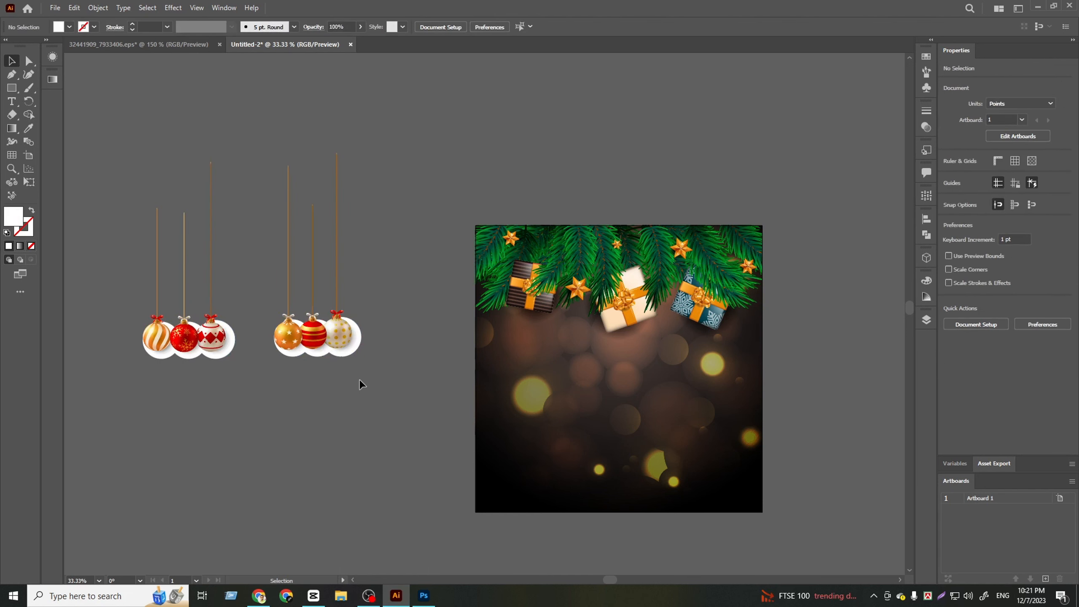
left_click_drag(288, 344, 499, 371)
left_click(390, 385)
Hang the white gold-dotted ball just below the dark gift box and the red striped ball lower beside it
scroll(389, 383, "up", 1)
left_click_drag(400, 384, 331, 389)
left_click_drag(273, 324, 560, 326)
left_click_drag(233, 329, 569, 425)
left_click_drag(485, 370, 494, 383)
left_click_drag(500, 116, 499, 92)
left_click(520, 102)
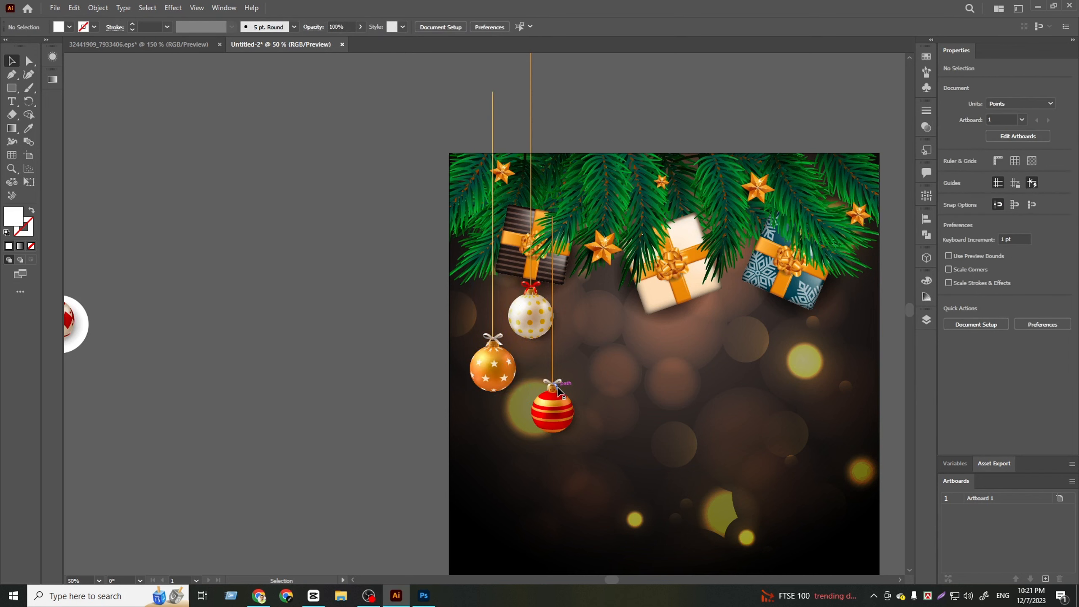
left_click_drag(559, 390, 559, 384)
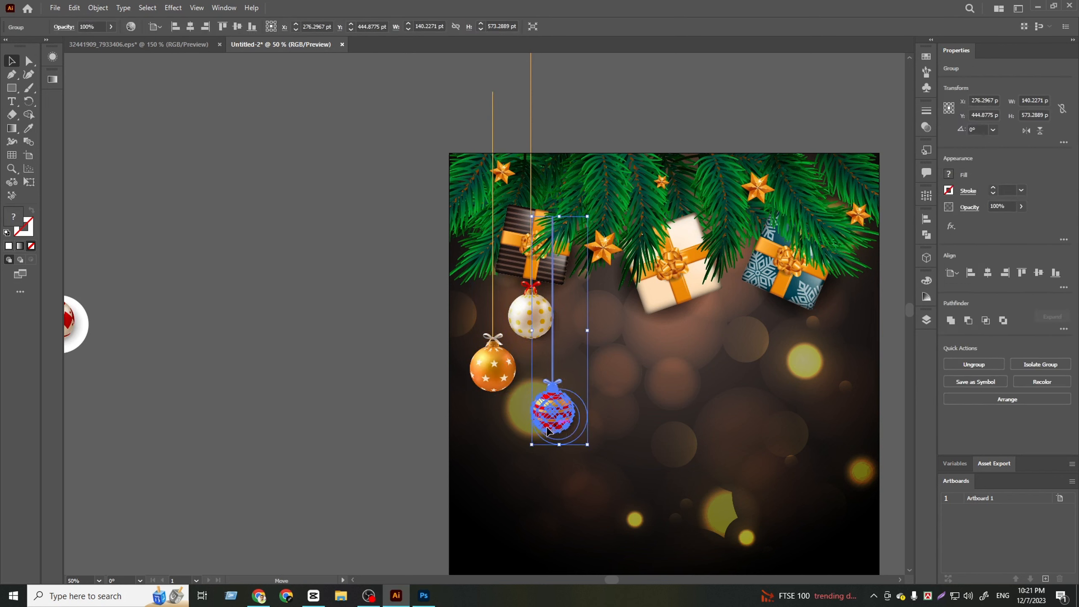
left_click_drag(548, 431, 556, 437)
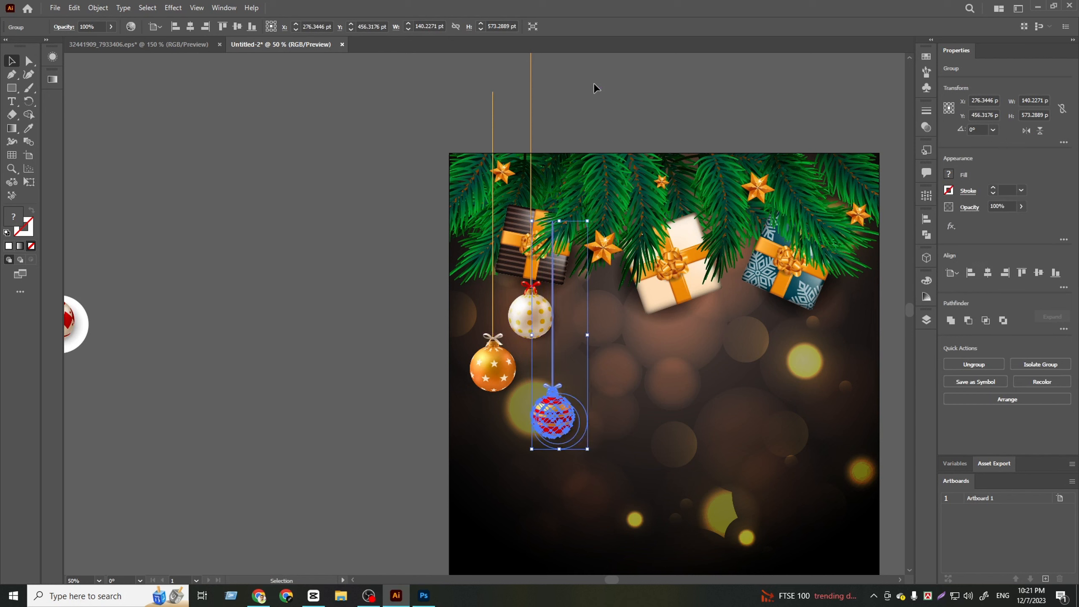
Bring the hanging white gold-dotted ball to the front of the stacking order
left_click(593, 82)
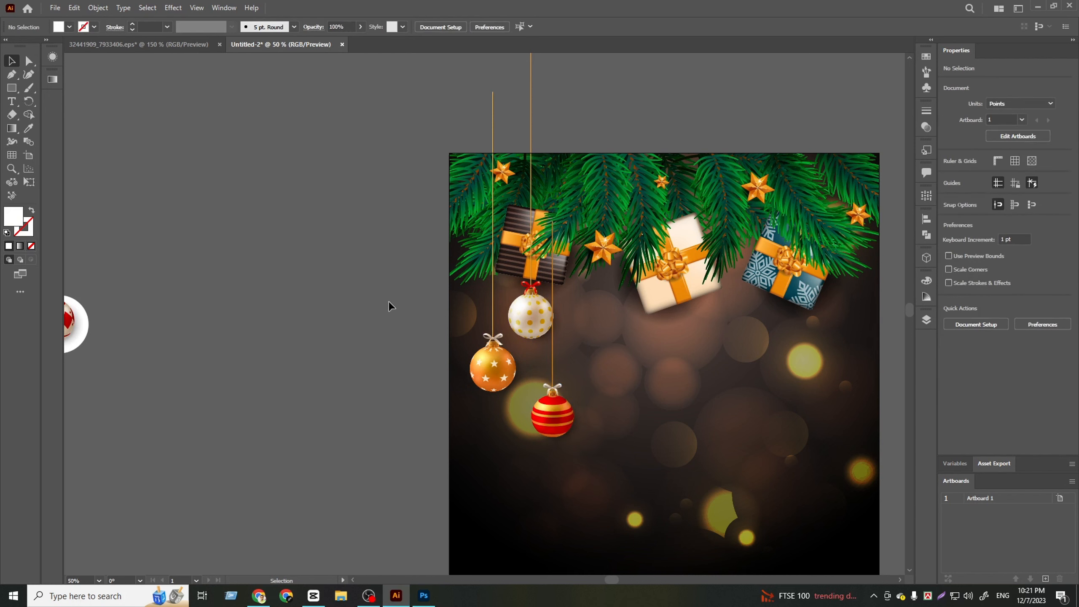
right_click(527, 321)
mouse_move(595, 475)
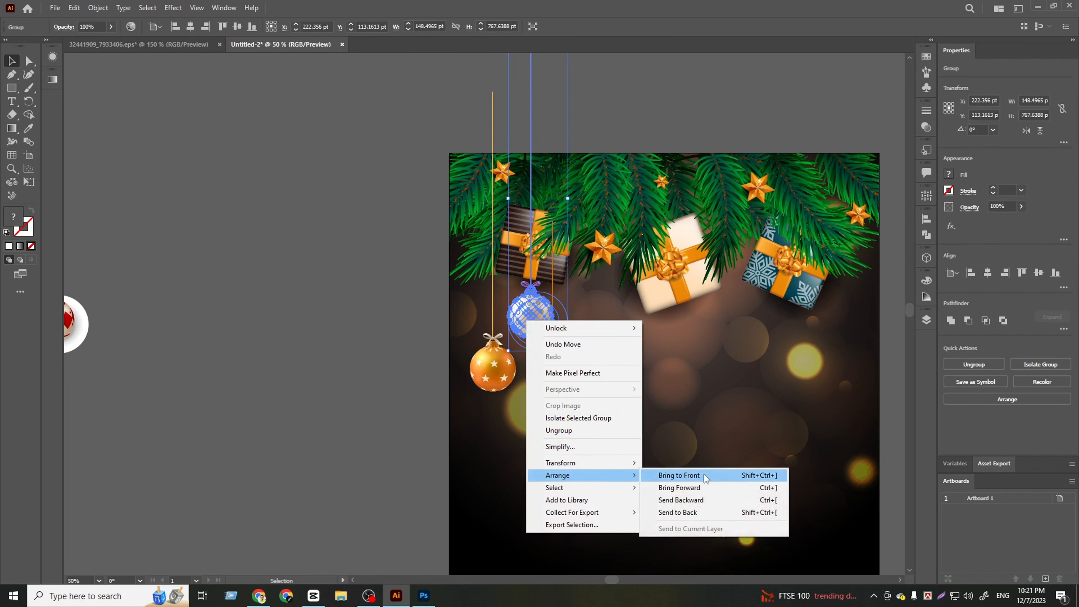
left_click(704, 475)
left_click(371, 400)
Swap the red striped ball to just below the dark gift box and the white dotted ball lower, and bring the red one to front
left_click_drag(559, 420, 534, 333)
left_click_drag(531, 102, 552, 204)
right_click(528, 322)
mouse_move(612, 475)
left_click(678, 475)
left_click(287, 385)
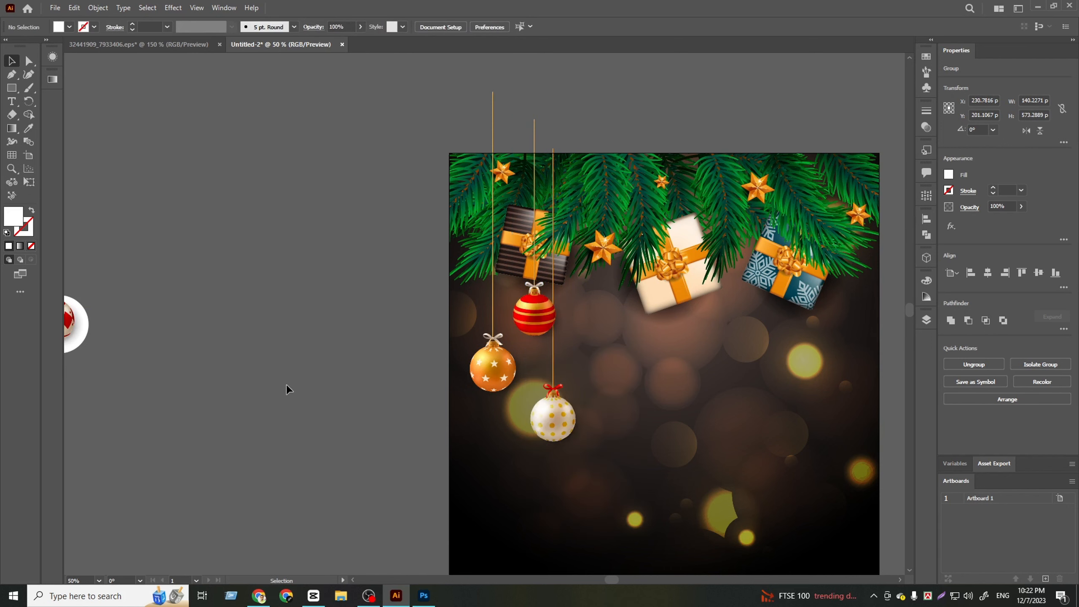
Enlarge the white gold-dotted ball to about 176 pt wide and hang it below the red striped ball
left_click_drag(556, 438, 538, 447)
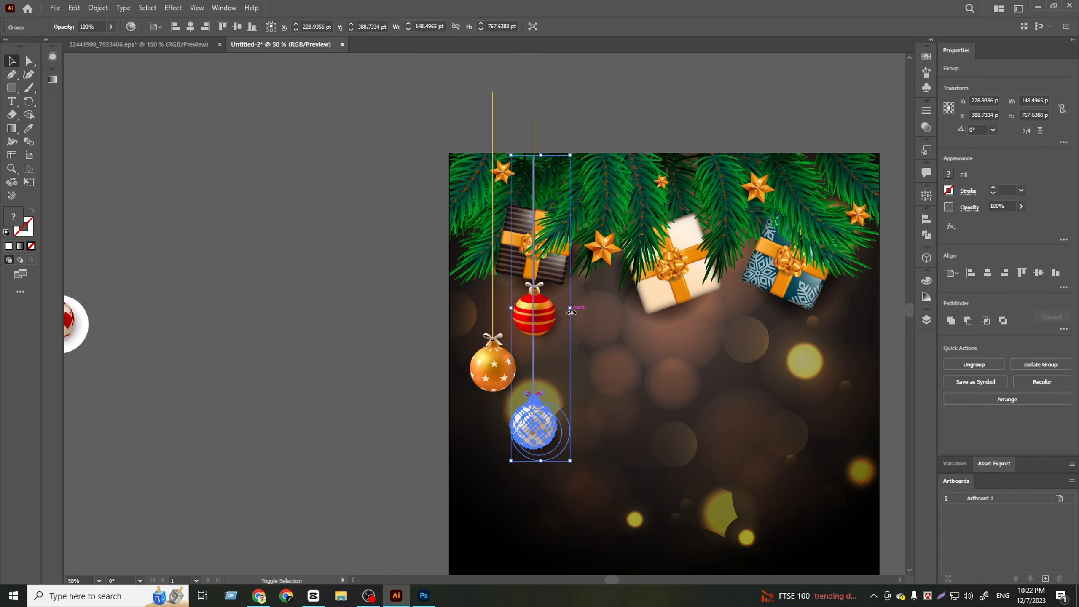
left_click_drag(571, 313, 588, 310)
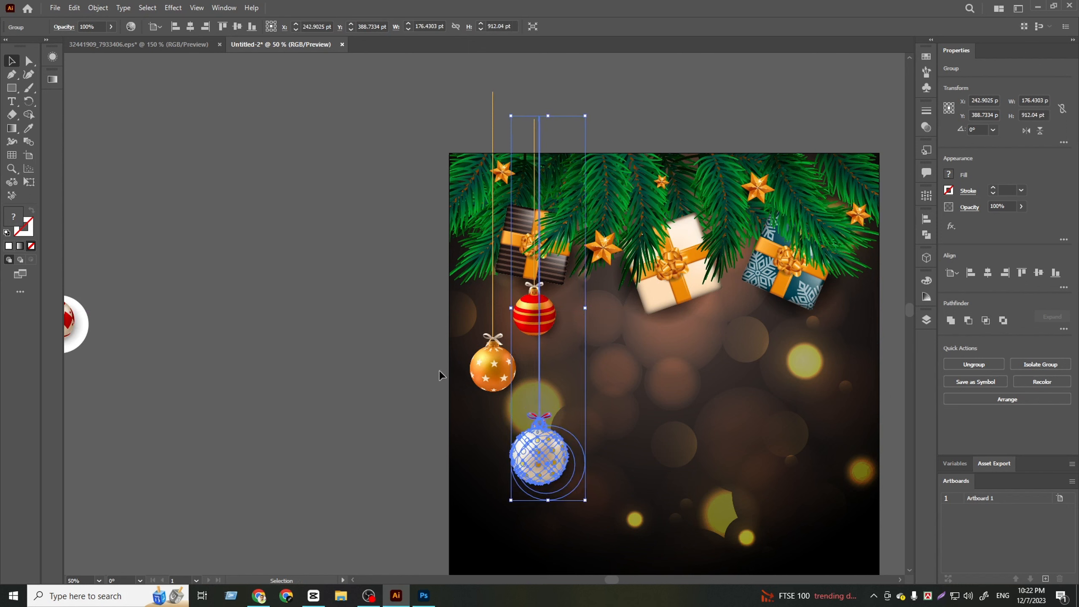
left_click(441, 375)
left_click_drag(564, 463, 572, 437)
left_click(435, 390)
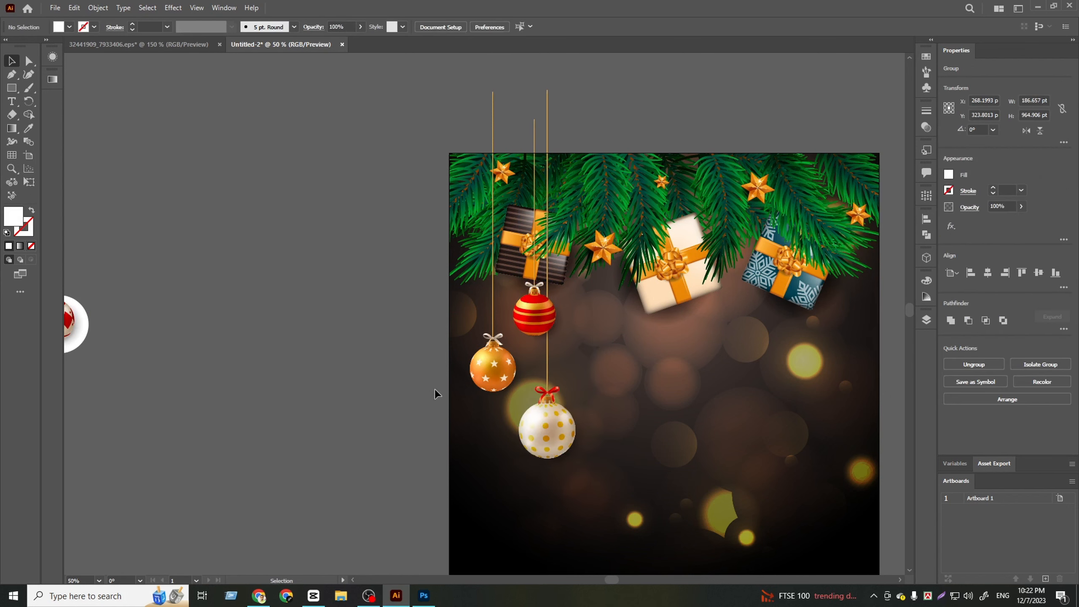
Slightly enlarge the gold star-patterned ball, and scale the red striped ball up to about 161 pt wide
left_click(485, 369)
left_click_drag(470, 248, 462, 250)
left_click(366, 287)
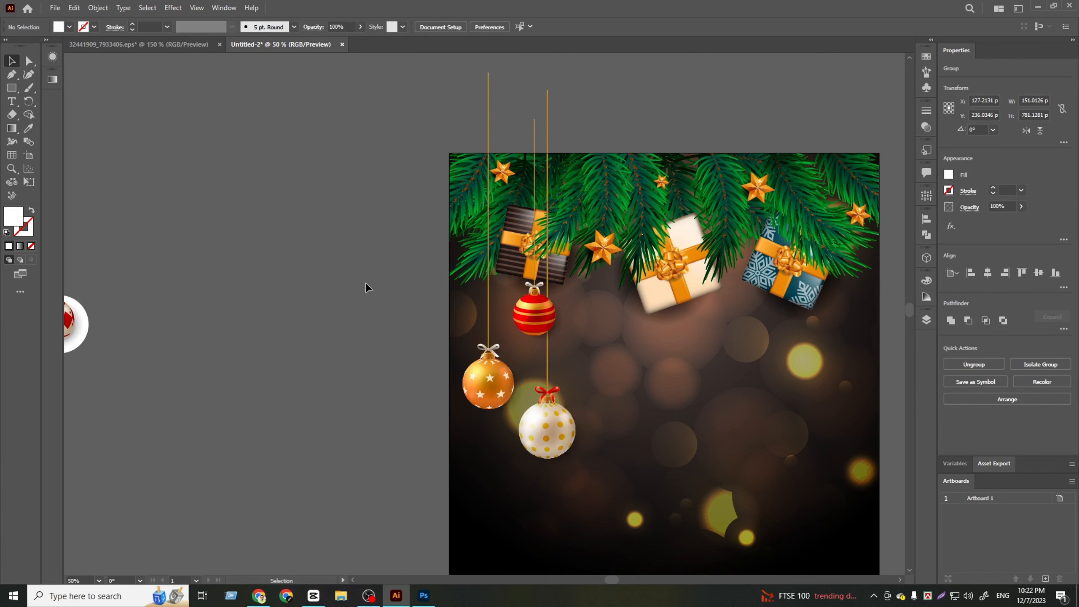
left_click(544, 316)
left_click_drag(569, 233, 577, 233)
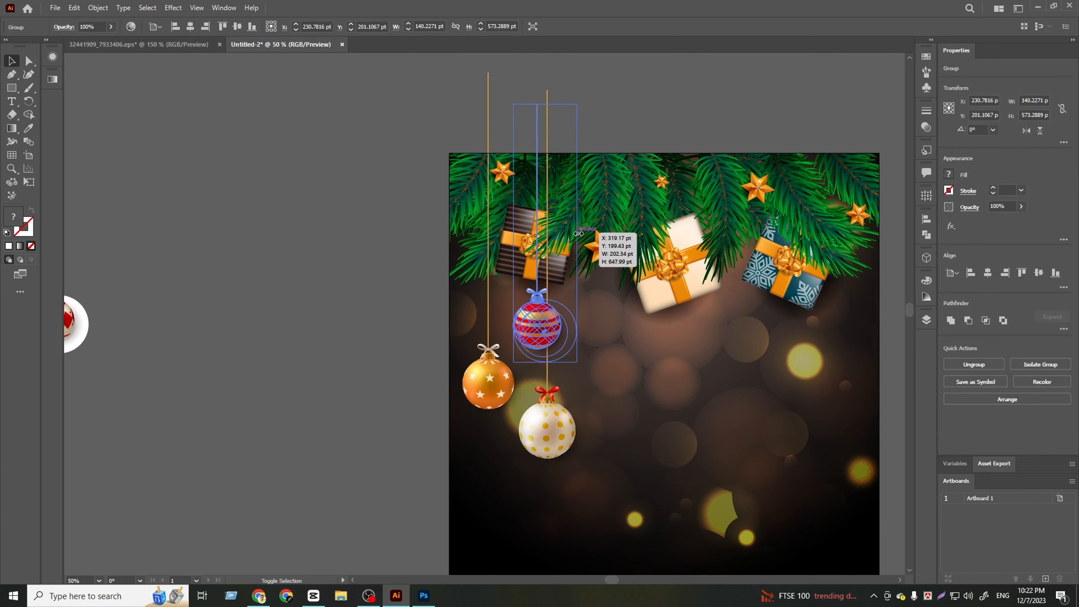
left_click(390, 301)
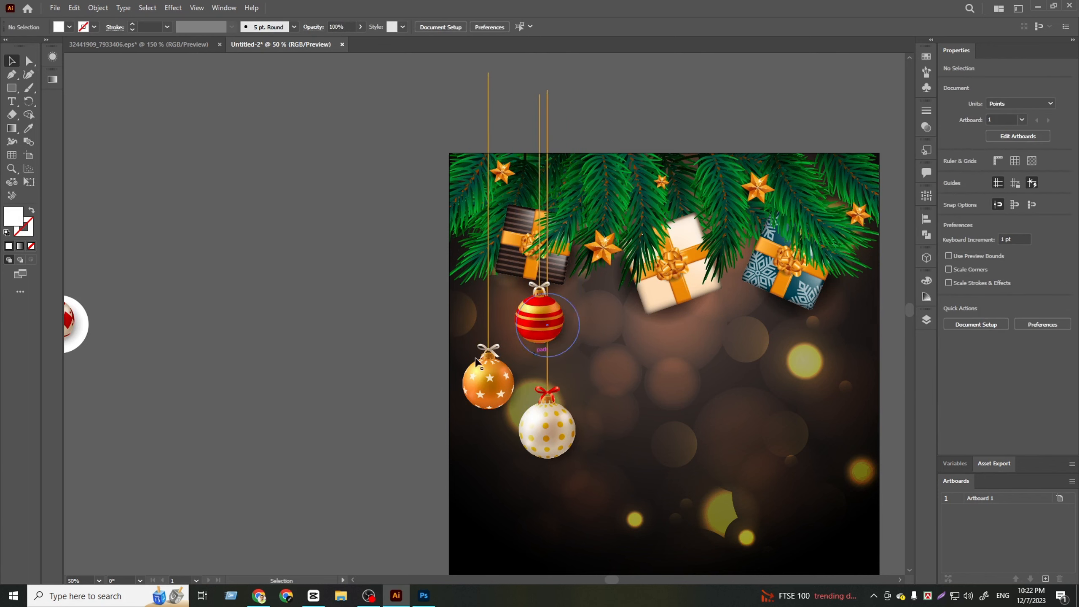
Nudge the red striped ball slightly left and the white gold-dotted ball slightly right
scroll(298, 353, "down", 2)
left_click(416, 340)
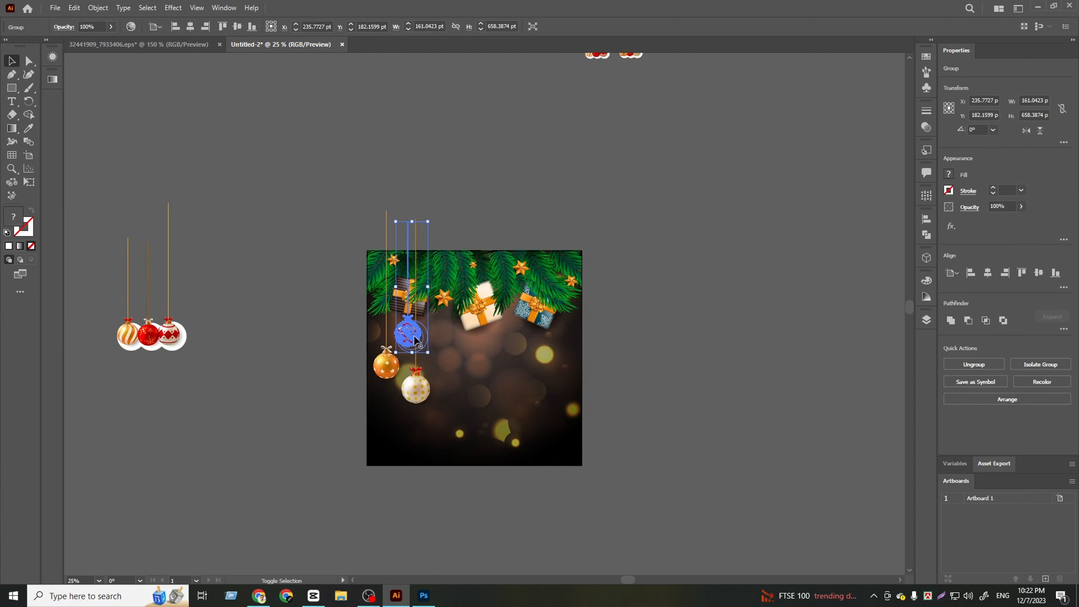
left_click_drag(418, 388, 420, 388)
left_click(250, 422)
Move the three remaining hanging balls onto the right side of the artboard, beneath the blue gift box
left_click_drag(234, 418, 332, 426)
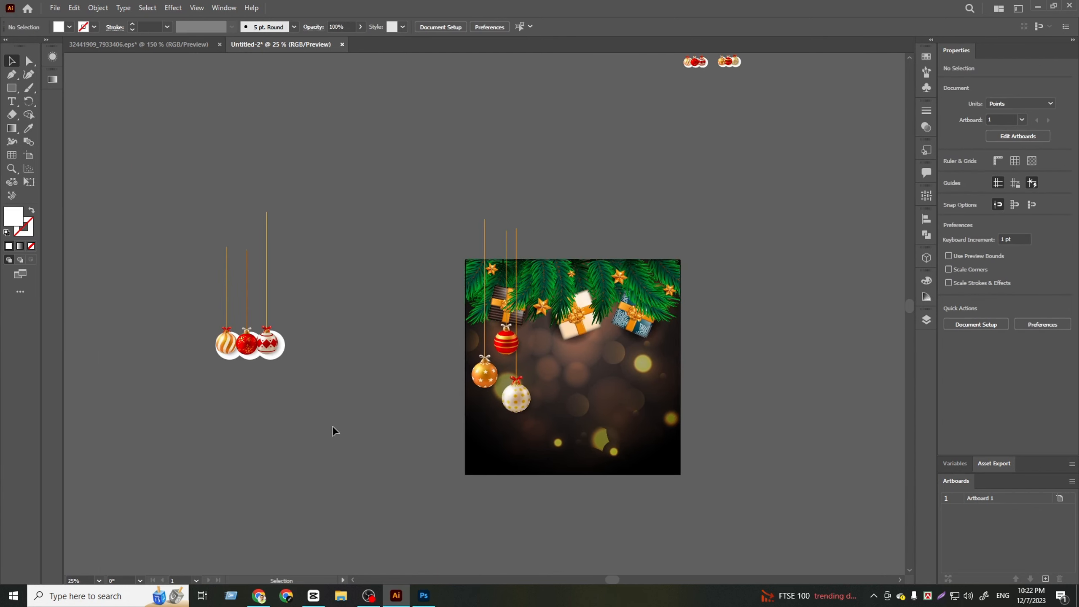
left_click(240, 352)
left_click_drag(239, 351, 621, 382)
left_click(708, 395)
scroll(708, 385, "up", 2)
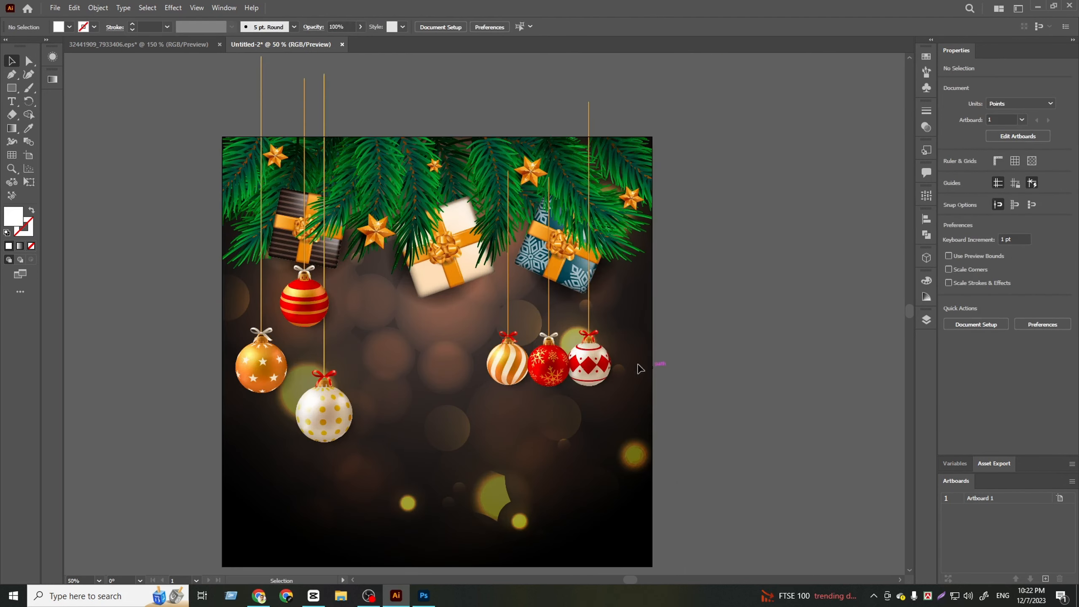
Enlarge the red snowflake ball to about 180 pt wide and hang it below the blue gift box, lower than its neighbouring balls
left_click_drag(557, 380, 570, 435)
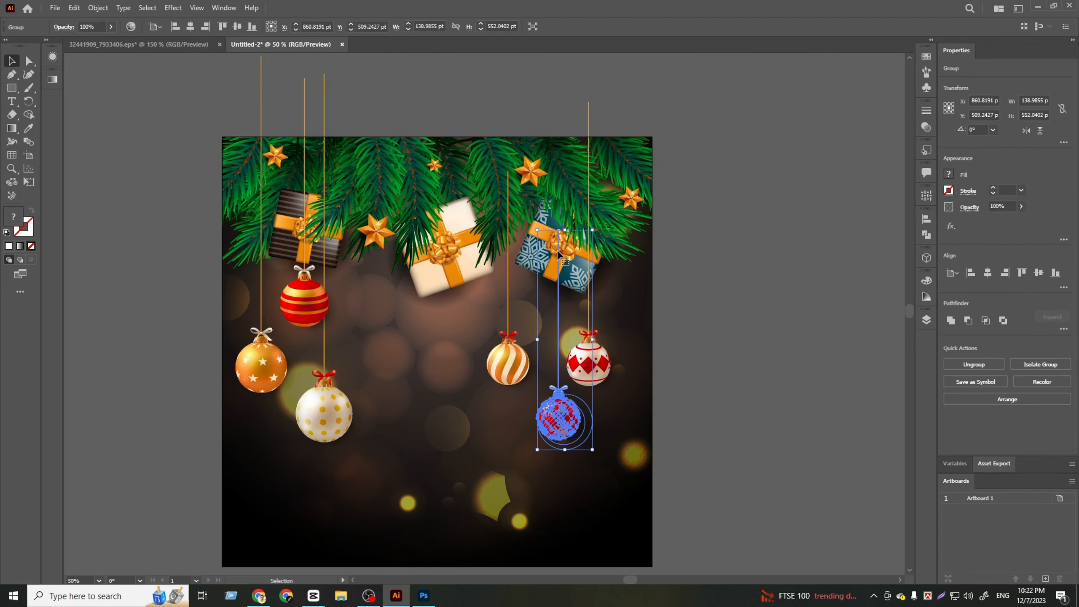
left_click_drag(568, 232, 558, 135)
left_click(744, 342)
left_click_drag(569, 424, 622, 453)
key("ctrl+z")
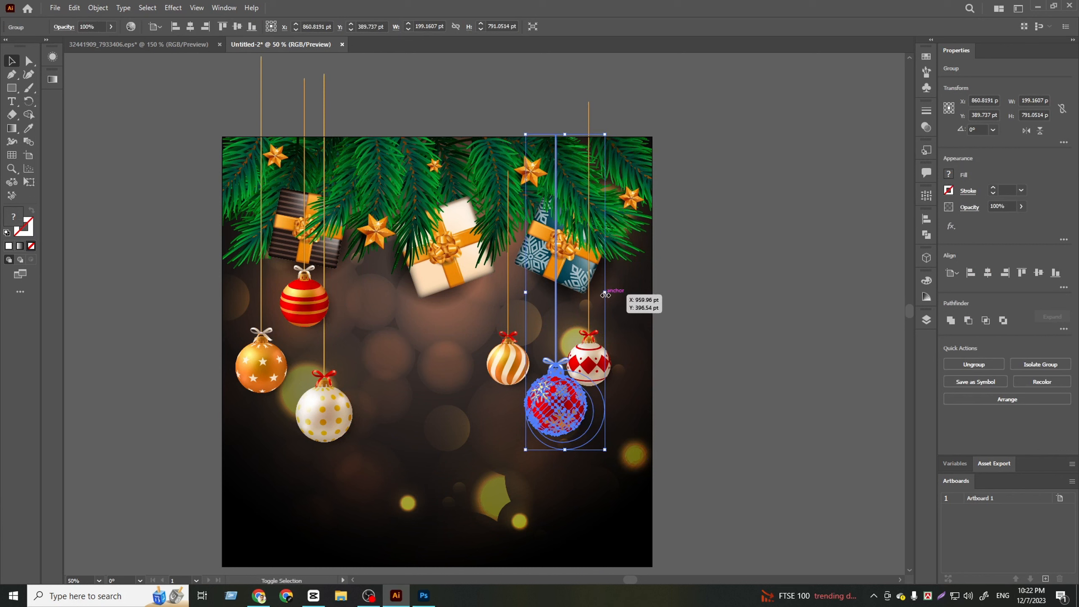
left_click_drag(606, 295, 599, 296)
left_click_drag(559, 406, 569, 426)
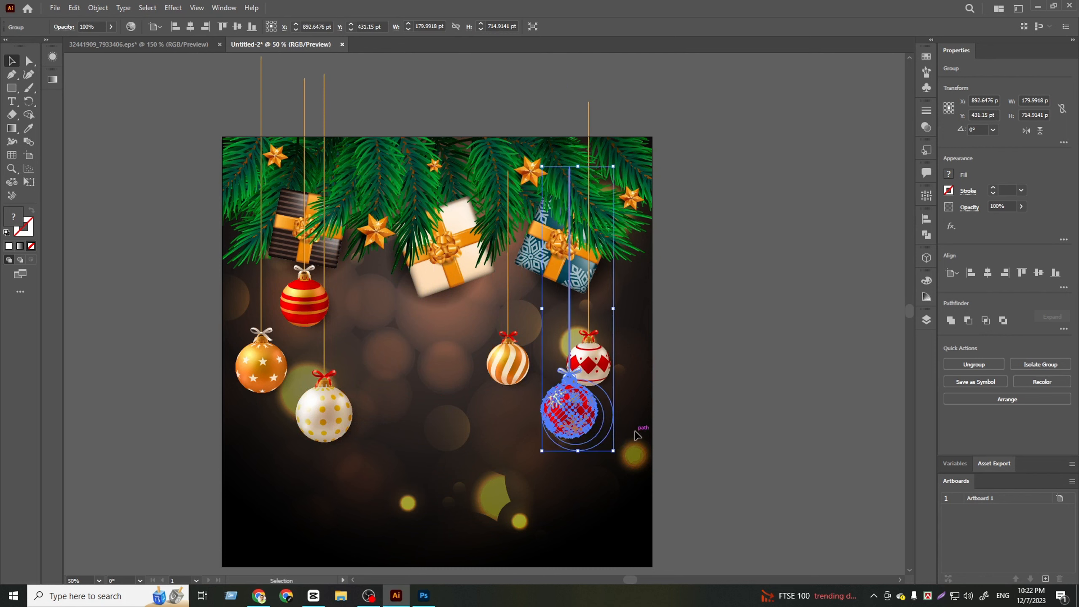
key("ctrl+shift+a")
Isolate the red snowflake ball's string and stretch it upward past the artboard's top edge
double_click(572, 271)
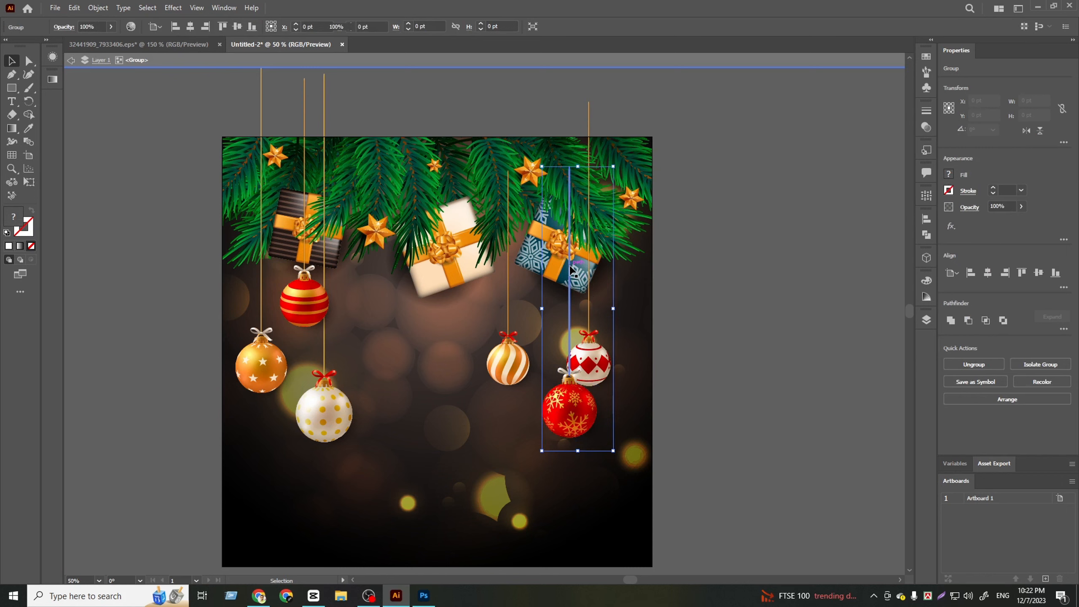
left_click(571, 270)
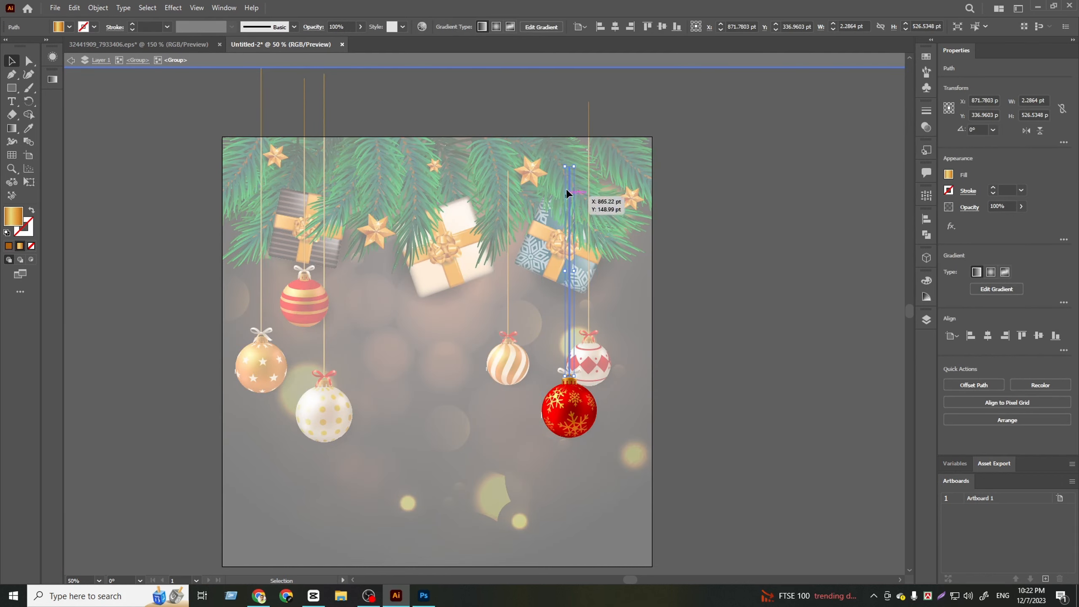
left_click_drag(571, 168, 569, 116)
double_click(736, 297)
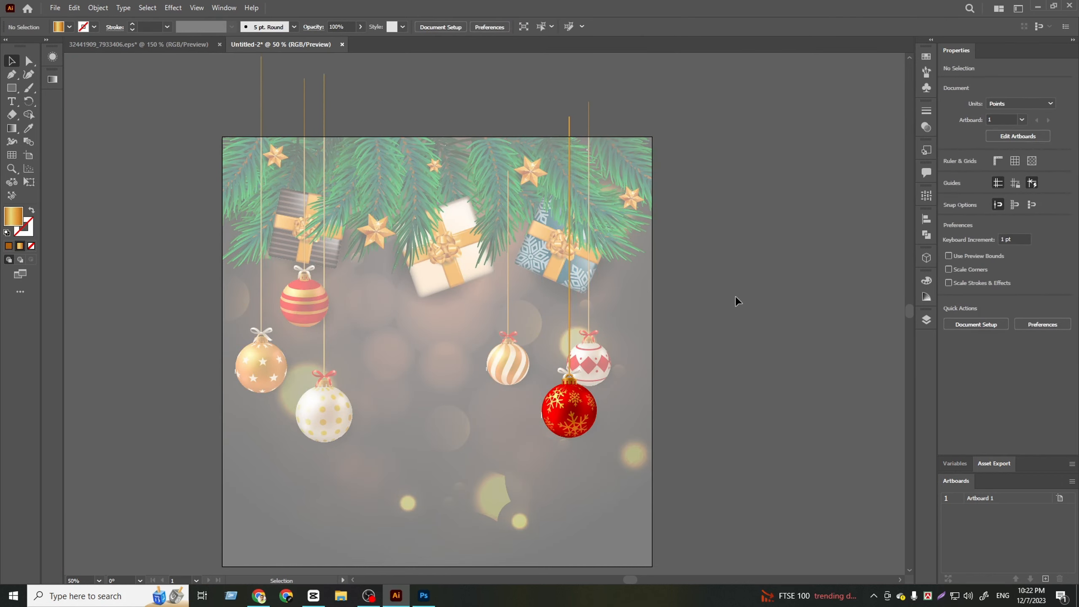
Enlarge the white ball with red diamonds to about 169 pt wide and hang it near the artboard's right edge
left_click(611, 376)
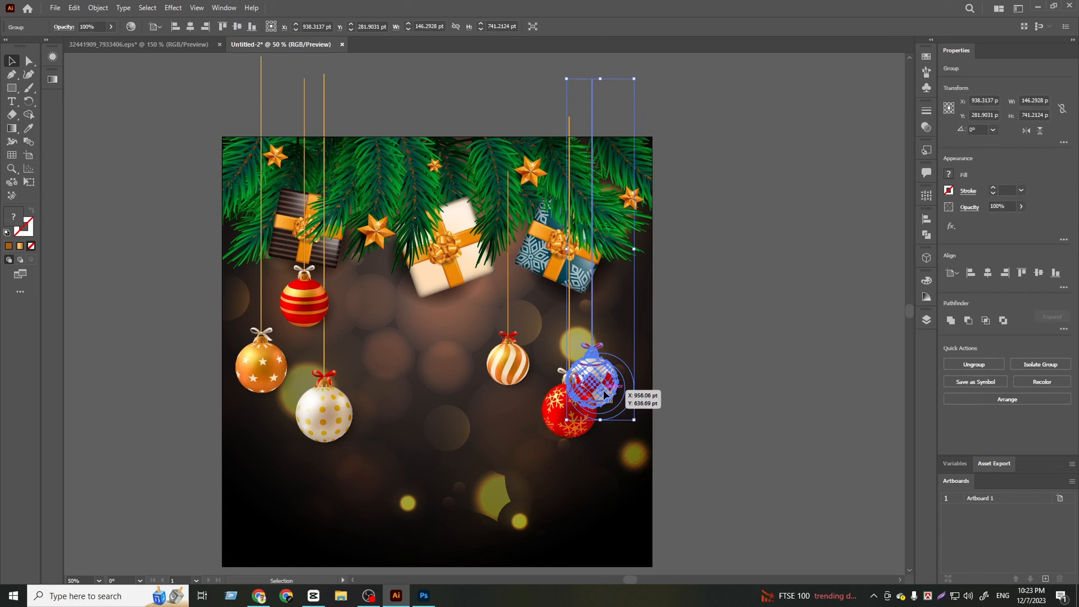
left_click_drag(603, 385, 622, 359)
right_click(146, 91)
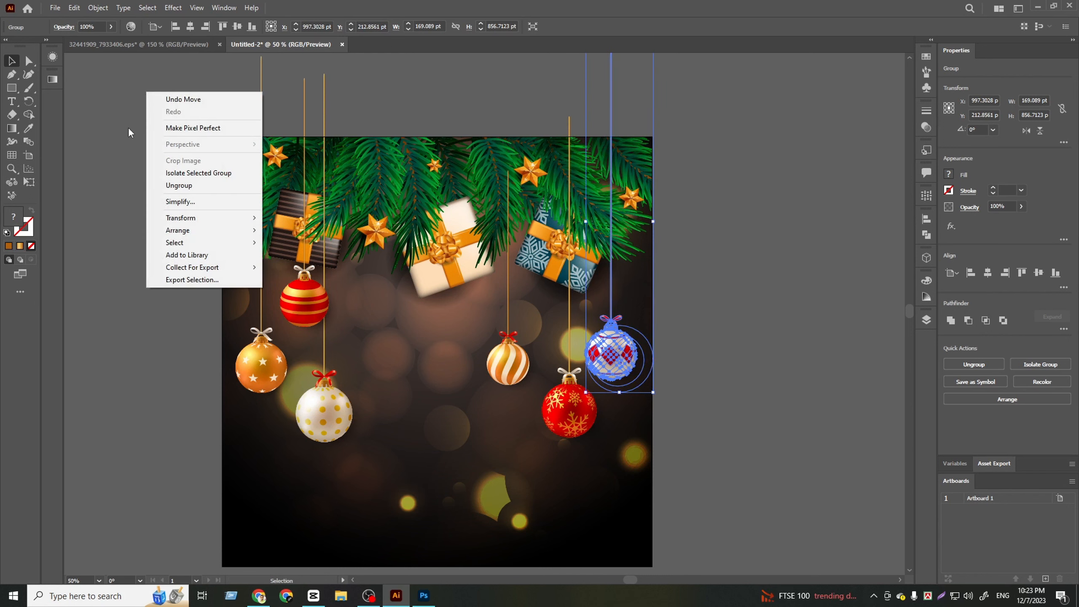
left_click(128, 127)
Show the rulers and guides, and place a horizontal guide along the bottom of the gold star-patterned ball
right_click(119, 155)
left_click(155, 260)
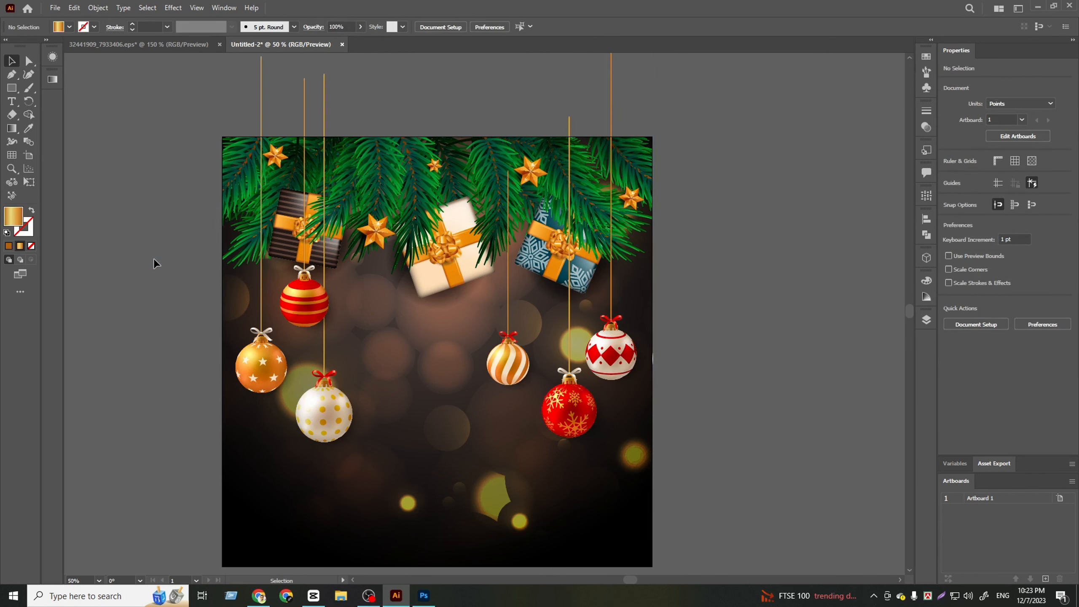
right_click(153, 258)
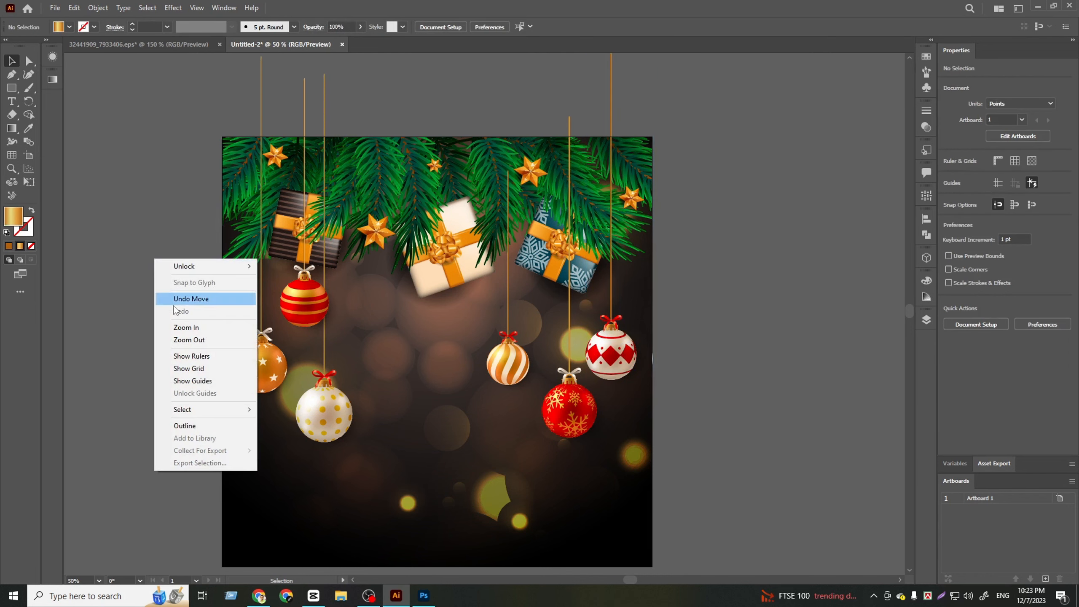
left_click(191, 356)
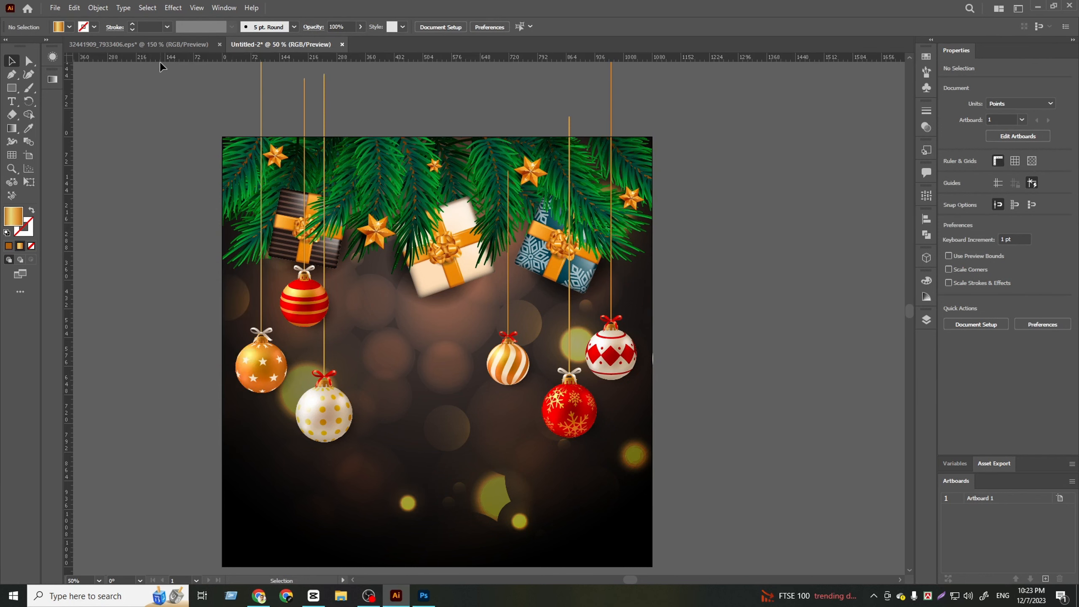
right_click(148, 78)
left_click(175, 182)
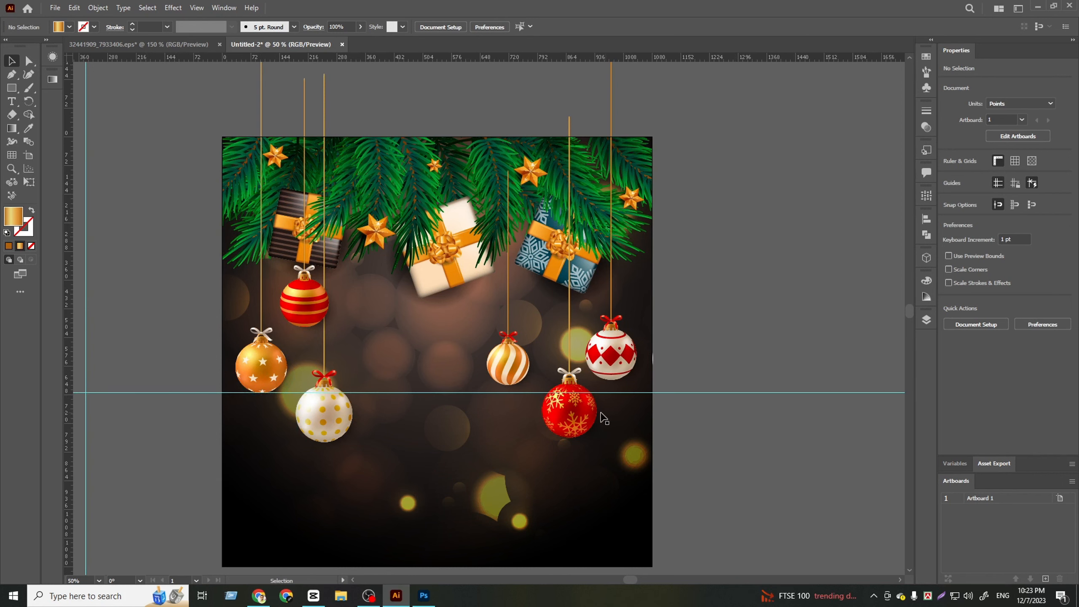
Lower the red-diamond ball until its bottom meets the horizontal guide, and nudge the red snowflake ball slightly right
scroll(572, 422, "up", 1)
left_click(632, 340)
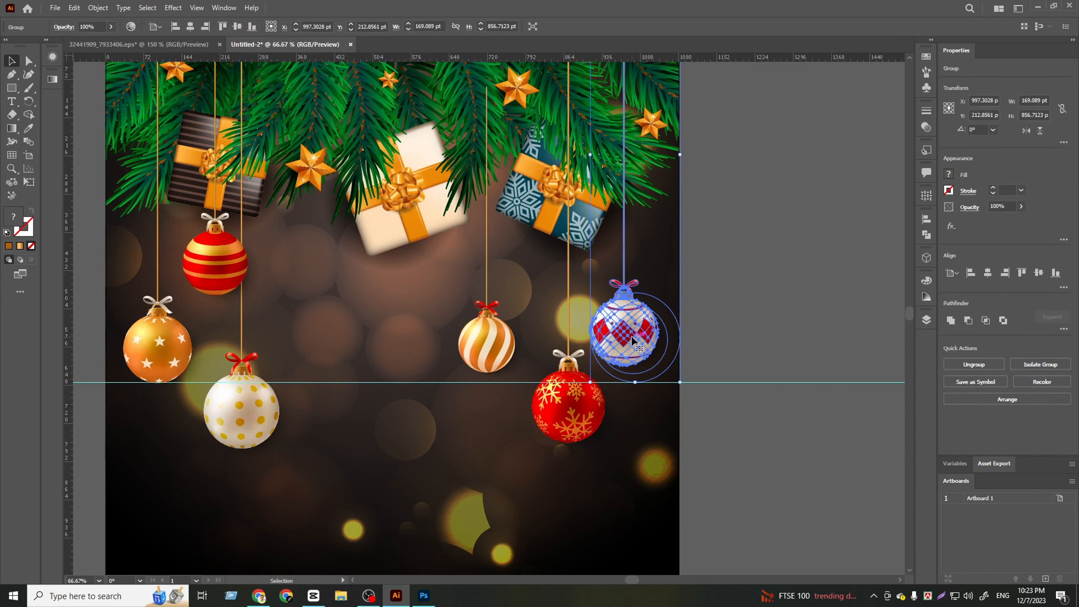
left_click_drag(644, 342, 642, 356)
left_click(573, 418)
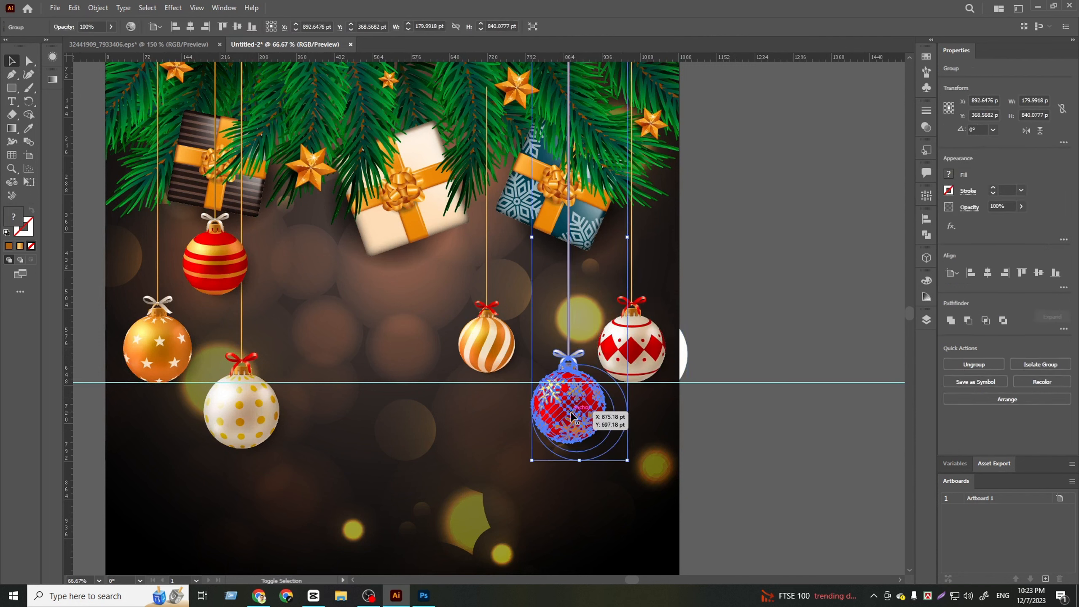
left_click_drag(572, 417, 582, 421)
left_click(696, 437)
Hang the gold-and-white swirl ball just below the blue gift box, bring it to front, and enlarge it to about 146 pt wide
left_click_drag(490, 346, 570, 292)
right_click(569, 293)
mouse_move(639, 446)
left_click(730, 447)
scroll(657, 392, "up", 1)
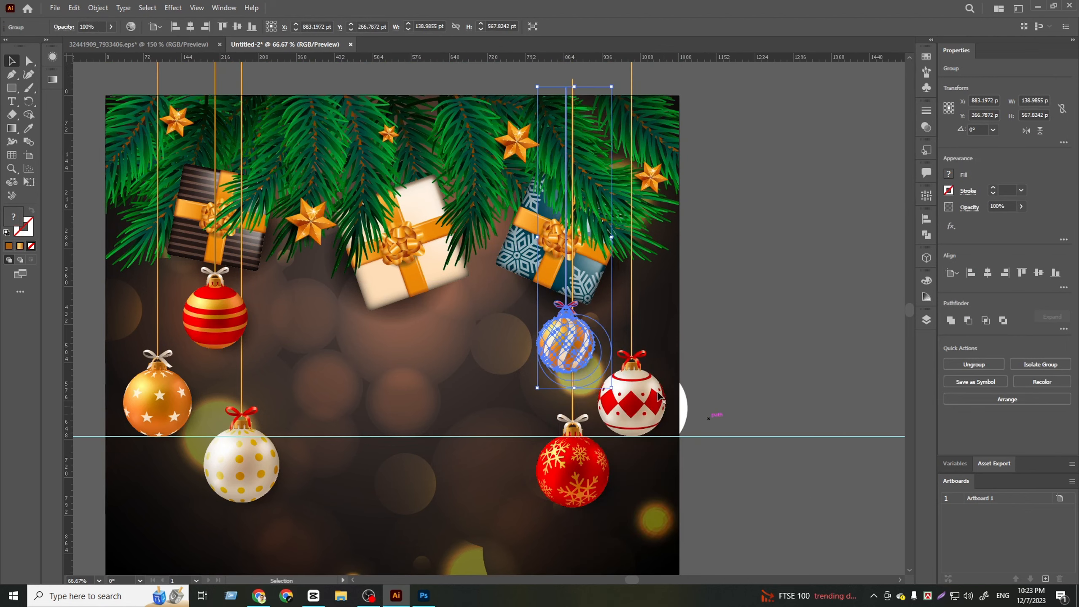
scroll(658, 397, "up", 1)
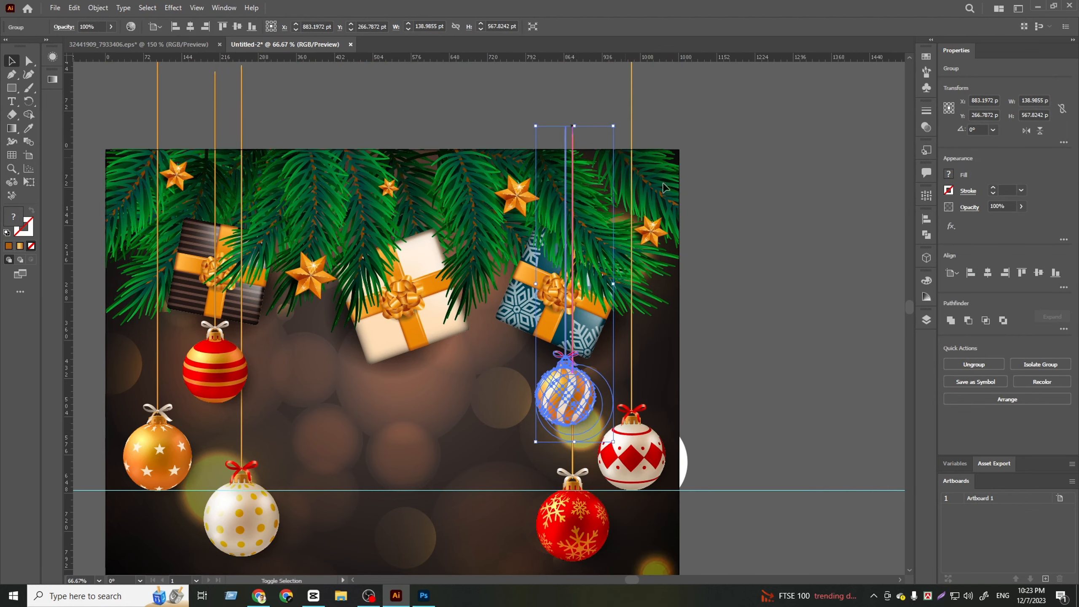
left_click(761, 348)
Hide the guides in the document
scroll(776, 290, "down", 4)
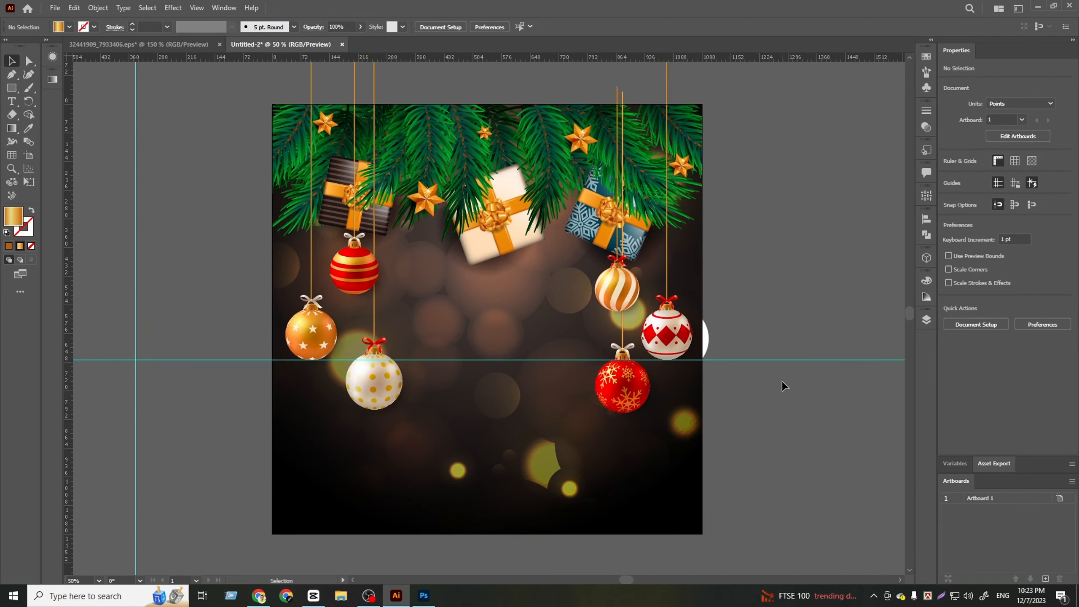
right_click(783, 383)
left_click(816, 304)
left_click_drag(765, 317, 715, 277)
right_click(715, 277)
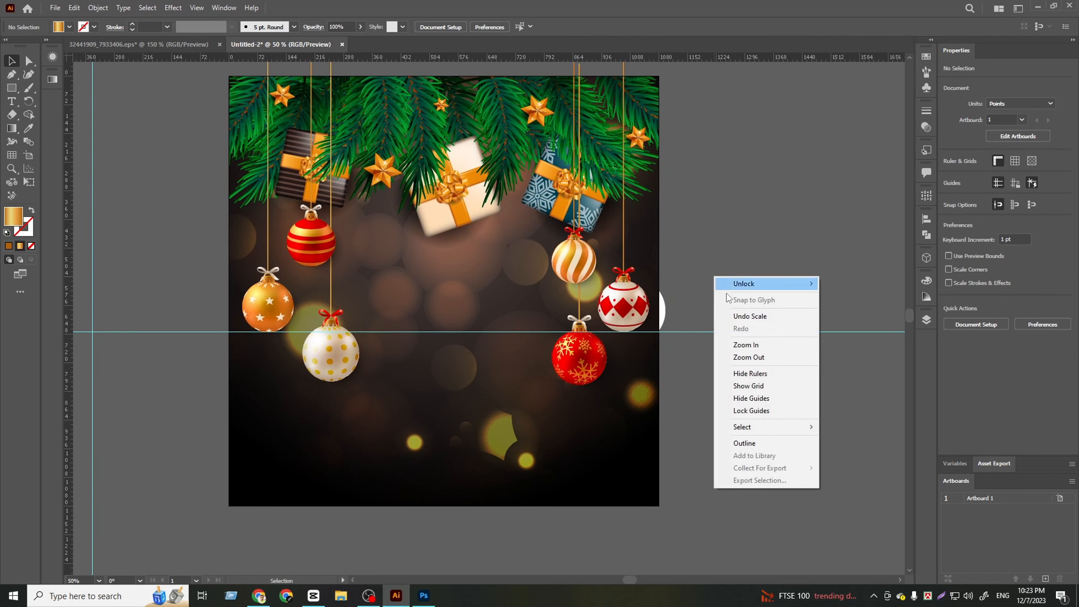
left_click(768, 396)
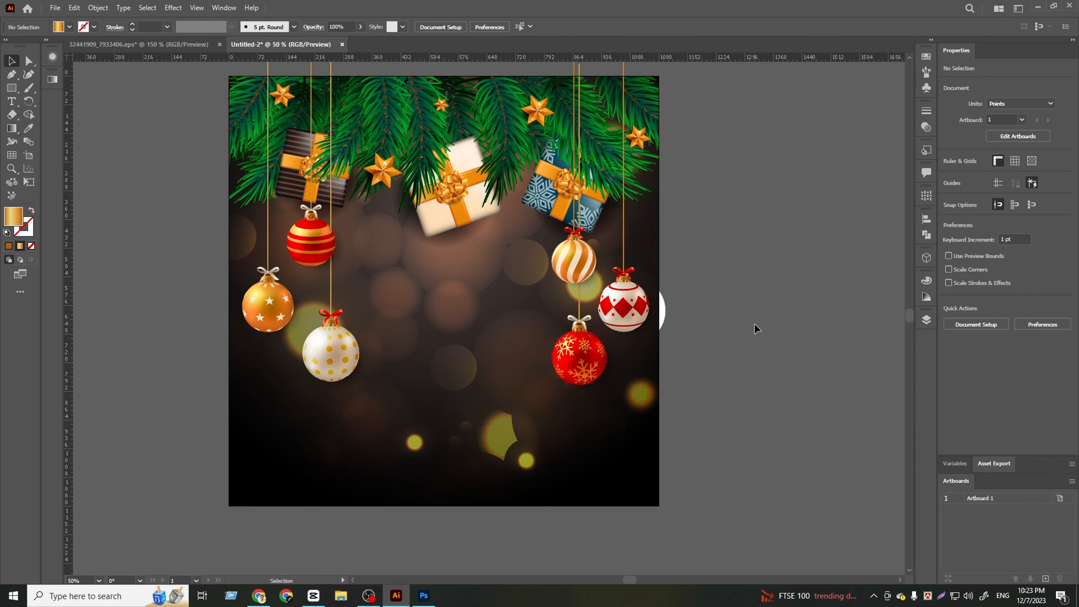
Enlarge the gold-and-white swirl ball slightly more, and nudge the red snowflake ball a little to the right
left_click(574, 259)
scroll(581, 206, "up", 3)
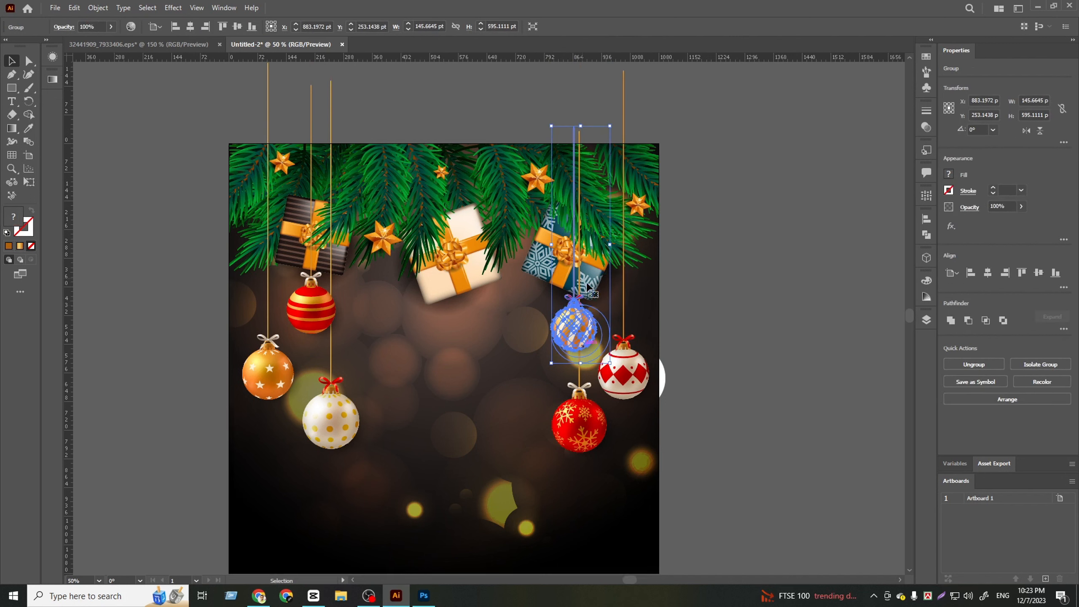
left_click_drag(581, 188, 582, 178)
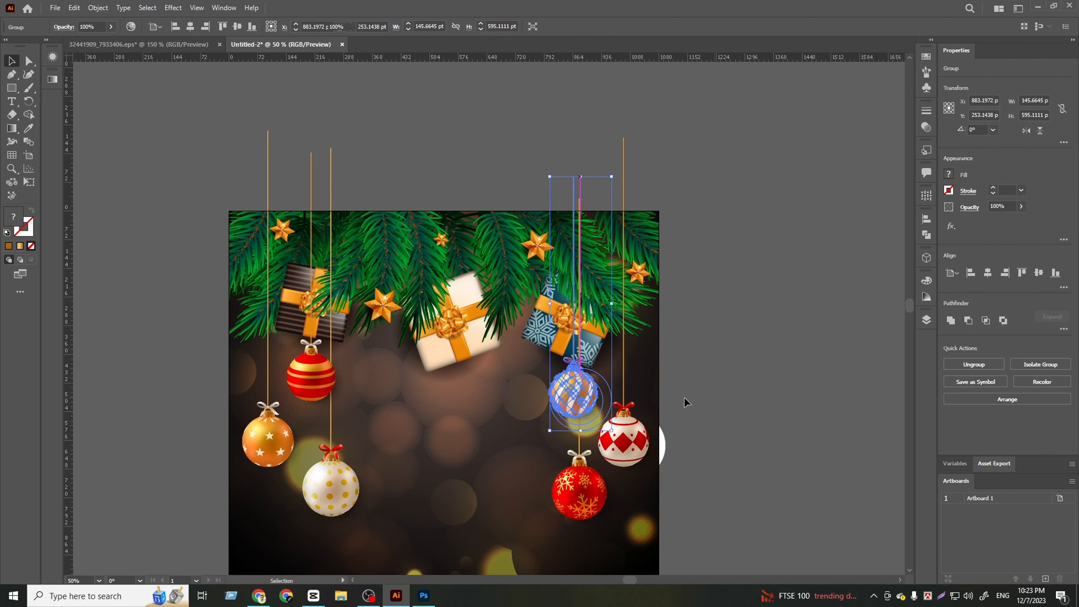
left_click(776, 452)
scroll(740, 331, "down", 2)
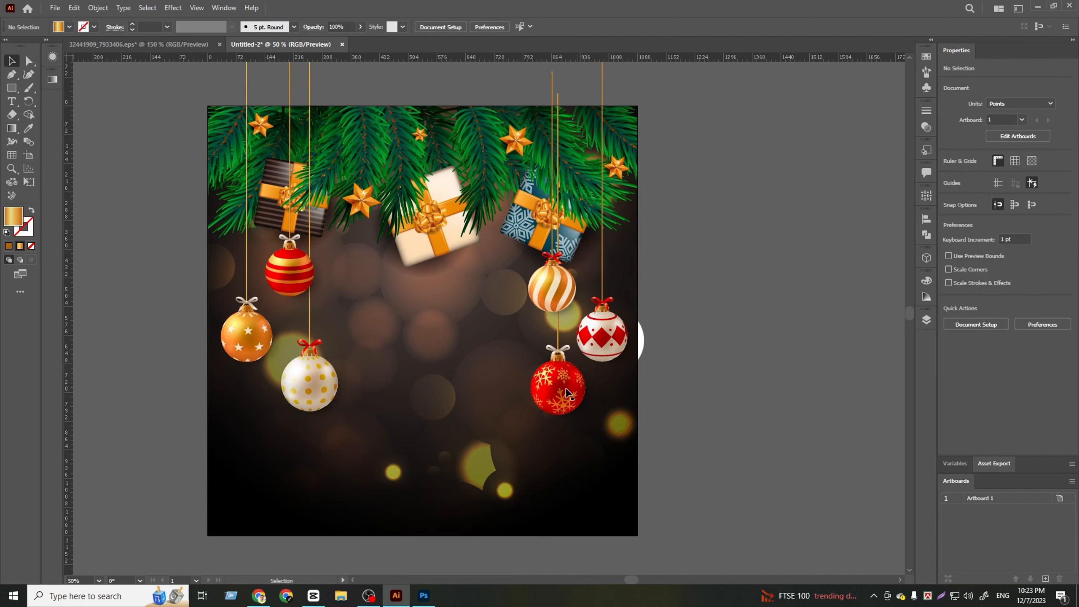
left_click_drag(570, 395, 576, 392)
left_click(764, 424)
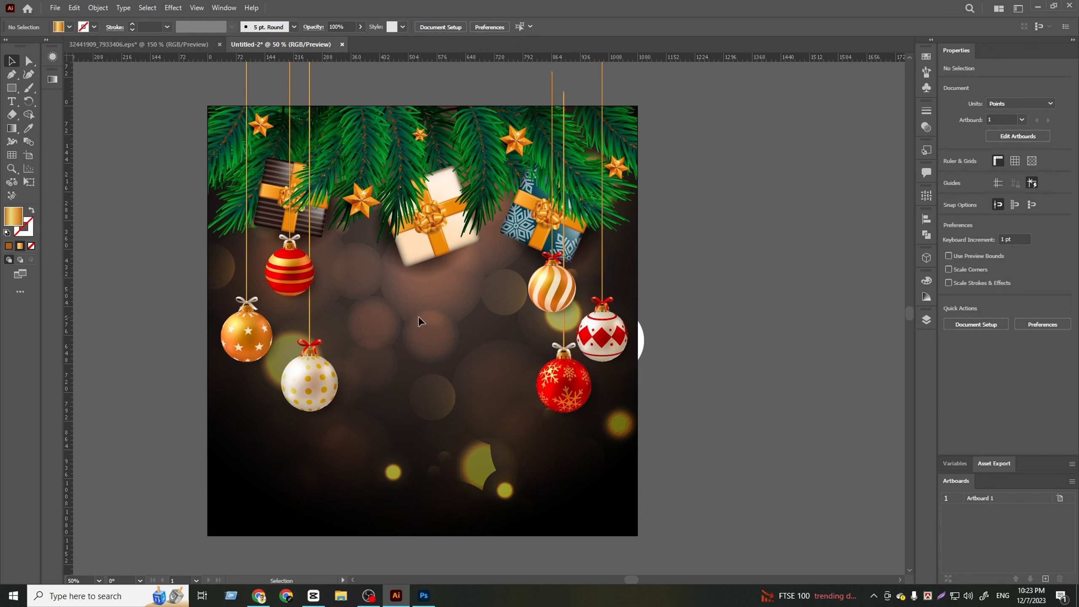
Group the gold-and-white swirl, red snowflake and red-diamond balls on the artboard's right side
left_click(553, 302)
left_click(563, 377, "shift")
left_click(597, 349, "shift")
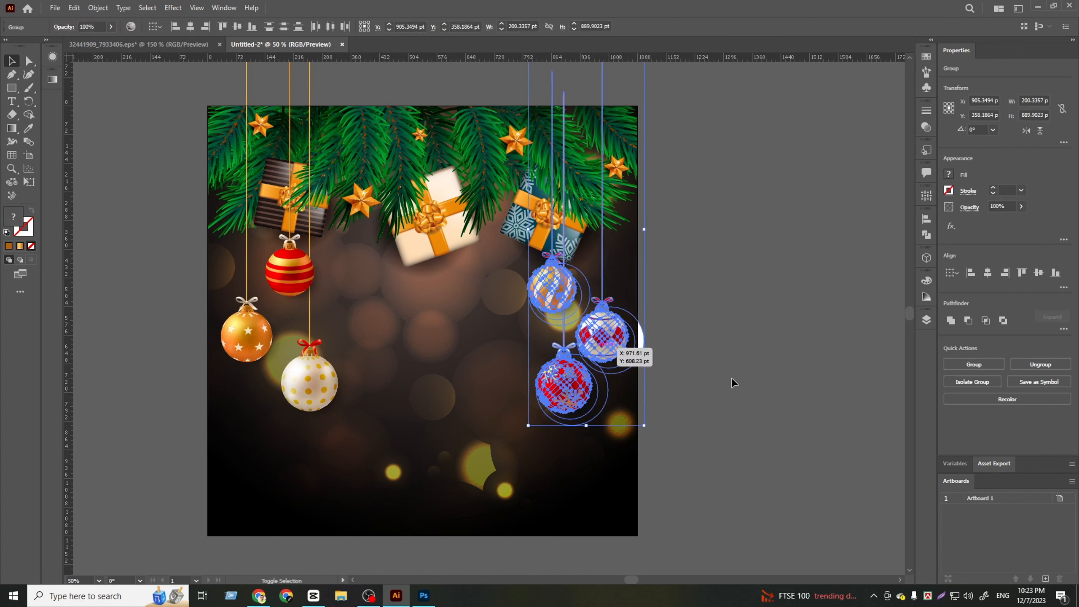
right_click(611, 340)
left_click(680, 439)
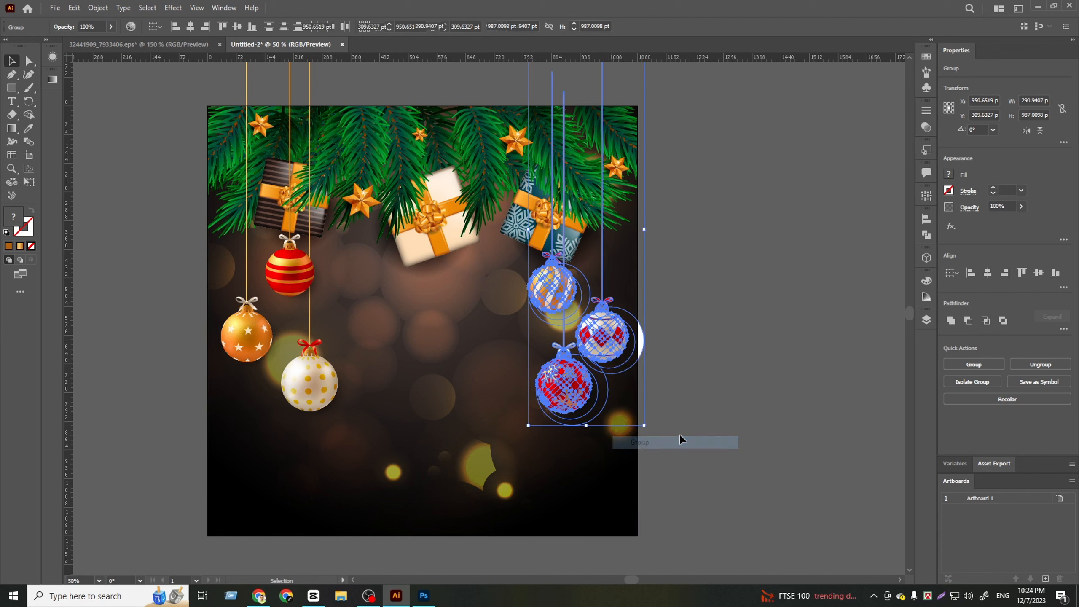
Shift the white gold-dotted ball slightly left, and group it with the gold star ball and the red striped ball
left_click(319, 380)
left_click_drag(319, 382, 320, 383)
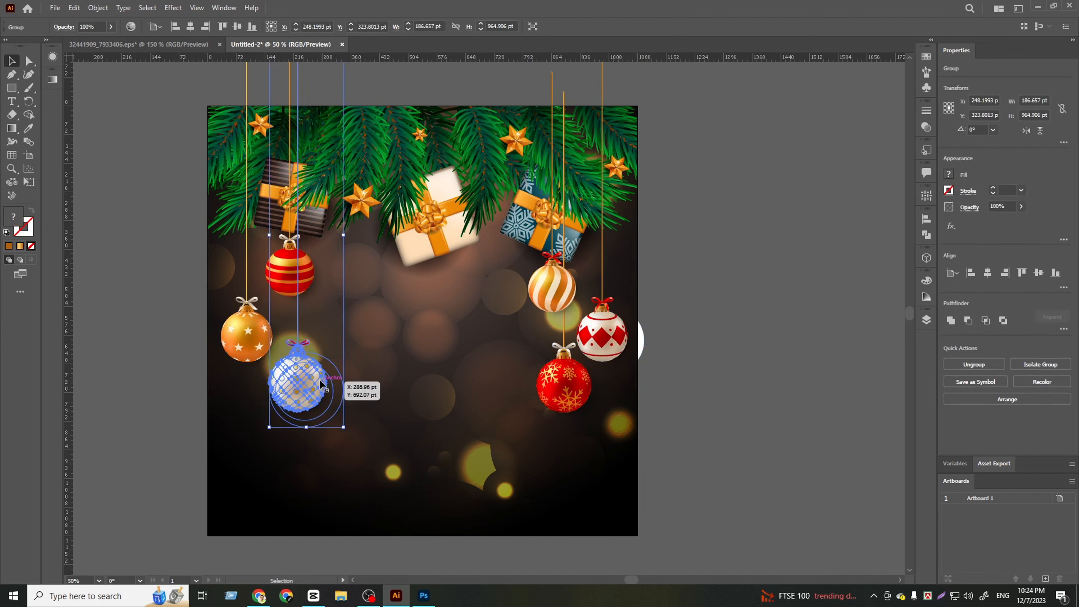
left_click(233, 353, "shift")
right_click(283, 274)
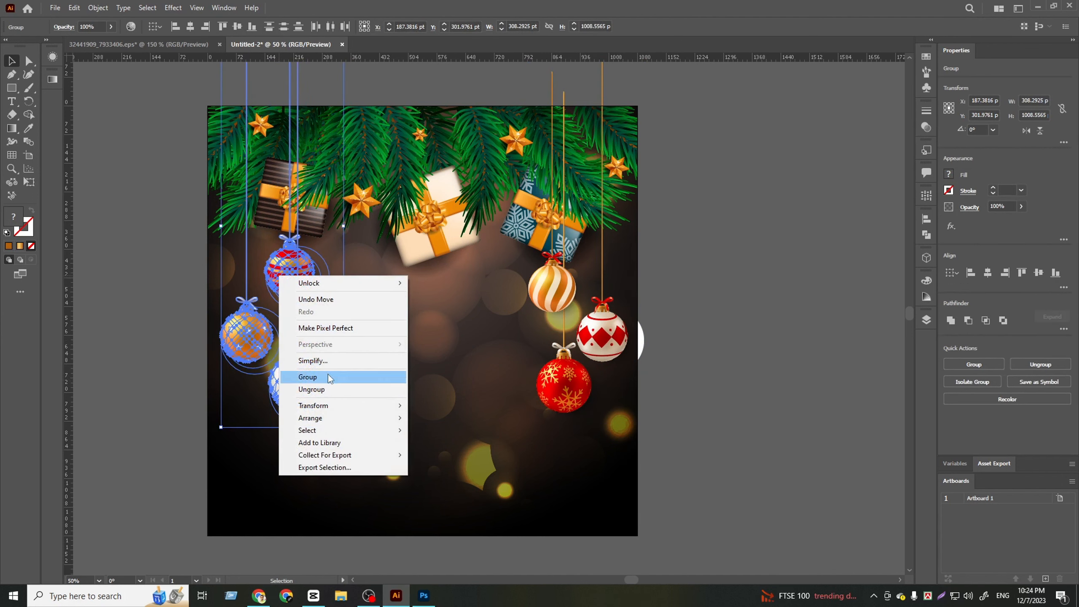
left_click(309, 375)
Group the two sets of hanging balls together and center them horizontally on the artboard
left_click(589, 379)
left_click(313, 378)
left_click(598, 338, "shift")
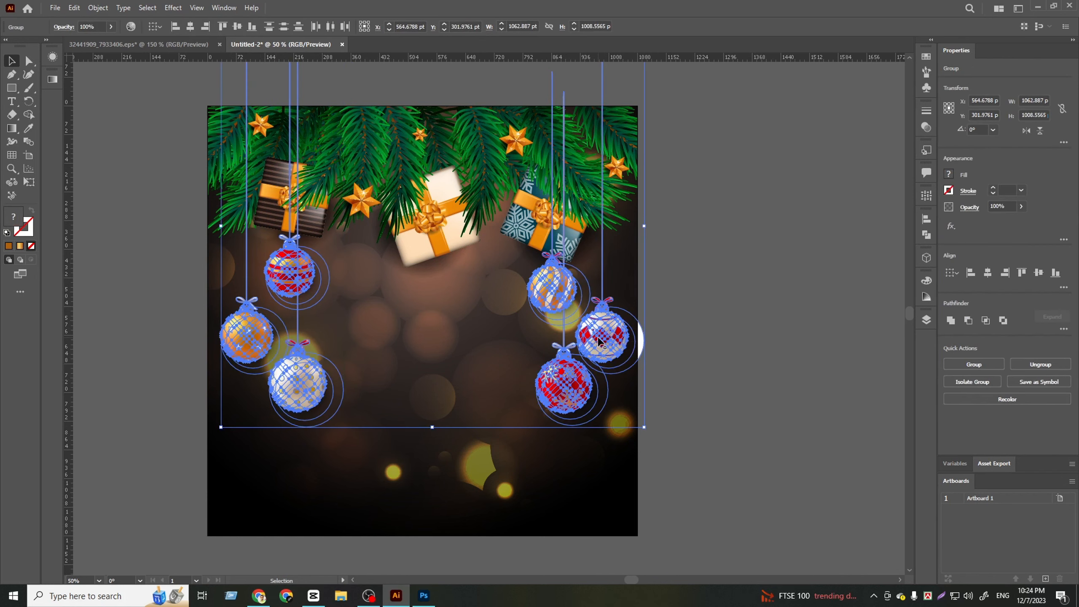
right_click(579, 293)
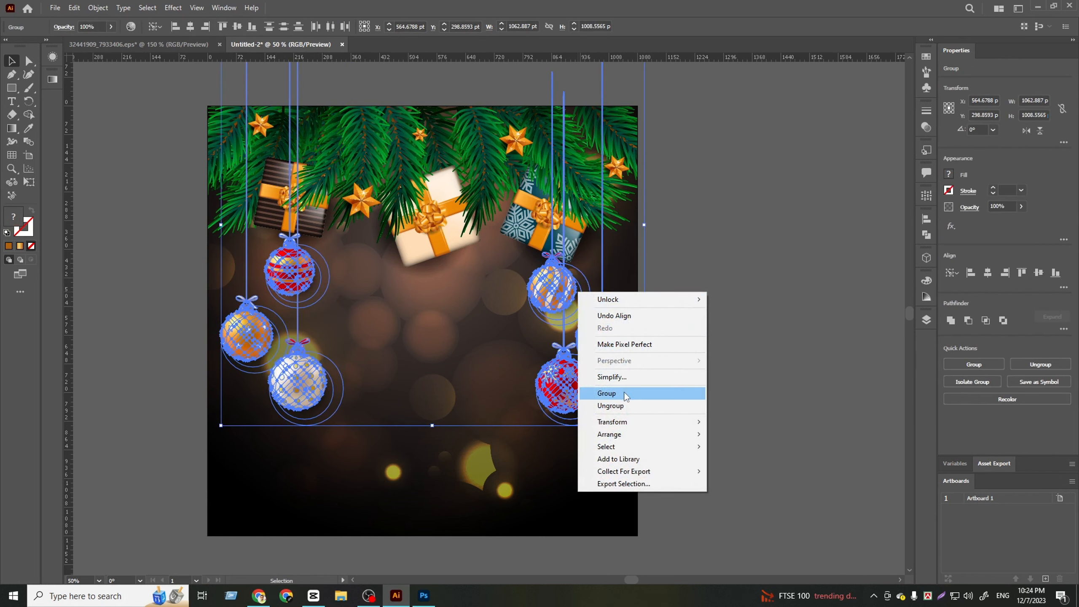
left_click(595, 390)
left_click(988, 273)
left_click(807, 312)
Bring the Merry Christmas tree lettering from 32441909_7933406.eps into the Untitled-2 design, placing it below the gift boxes
scroll(765, 300, "down", 1)
scroll(752, 283, "up", 2)
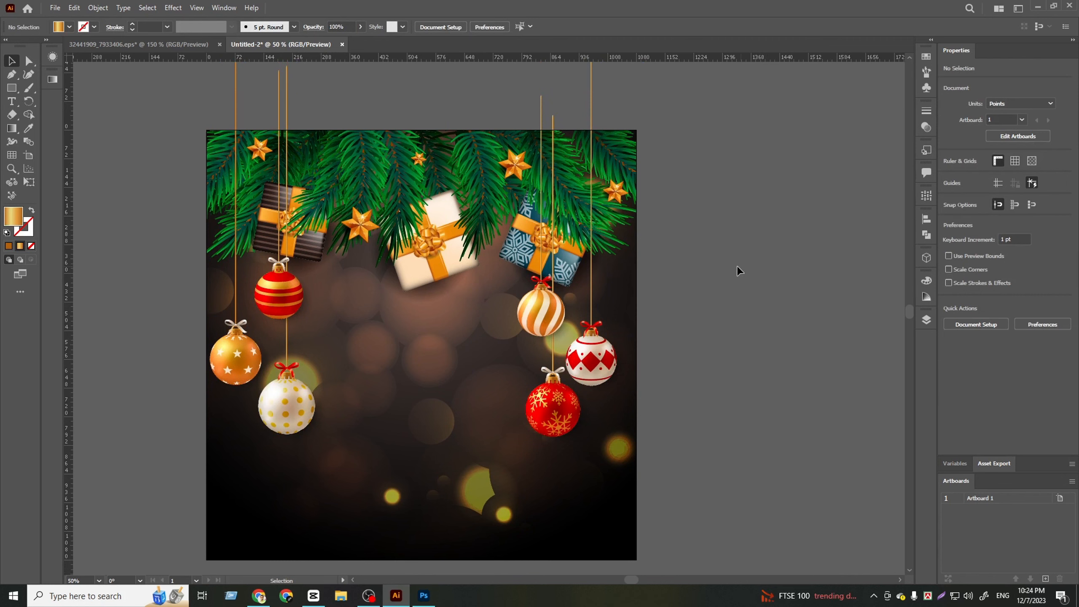
scroll(735, 263, "down", 1)
left_click_drag(763, 319, 743, 297)
scroll(742, 296, "up", 1)
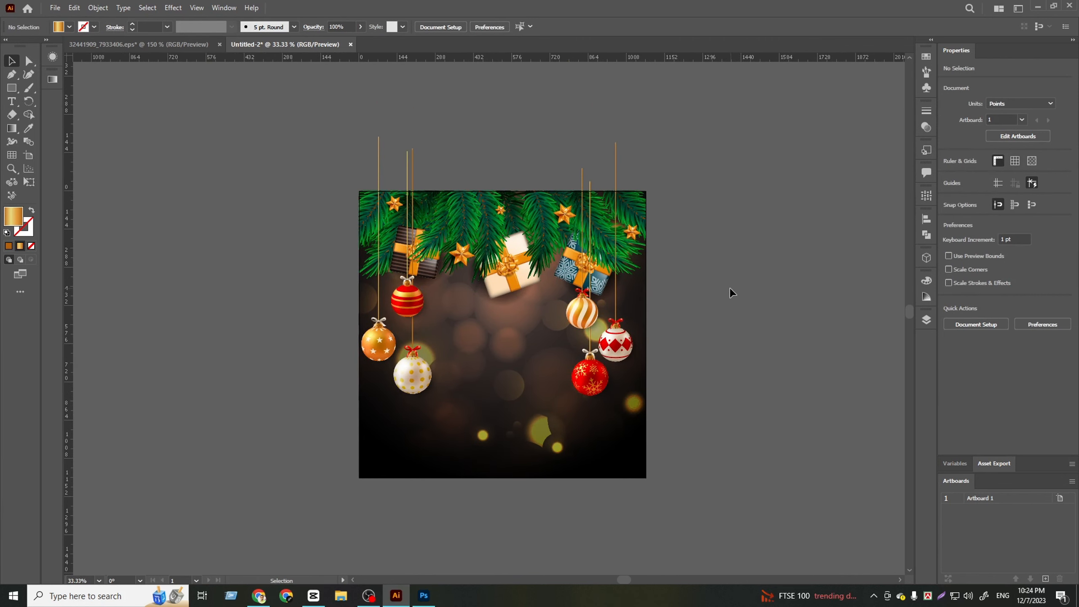
scroll(444, 191, "down", 1)
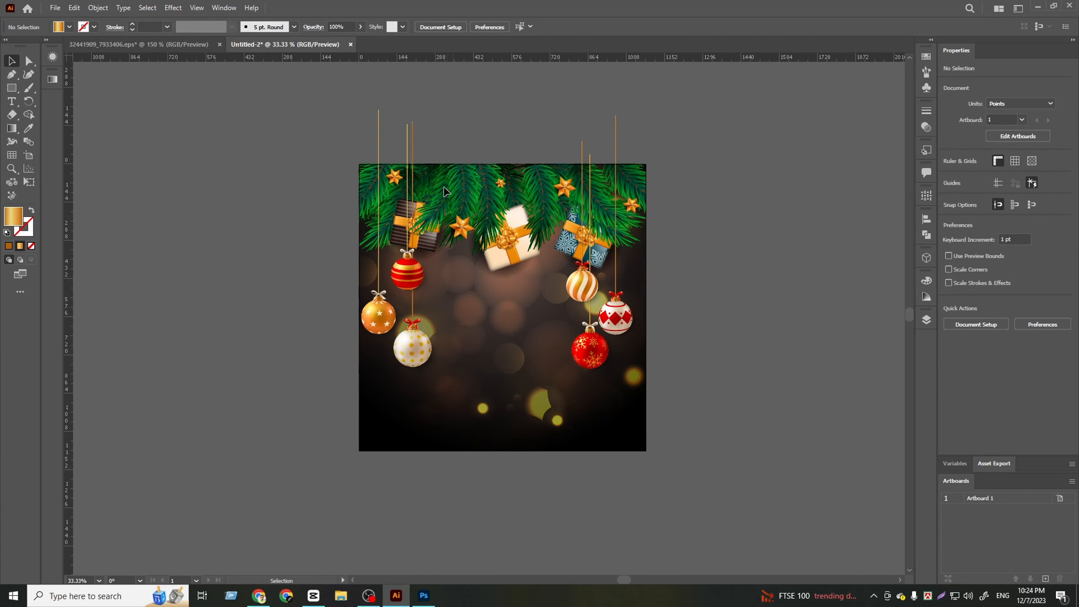
left_click(178, 44)
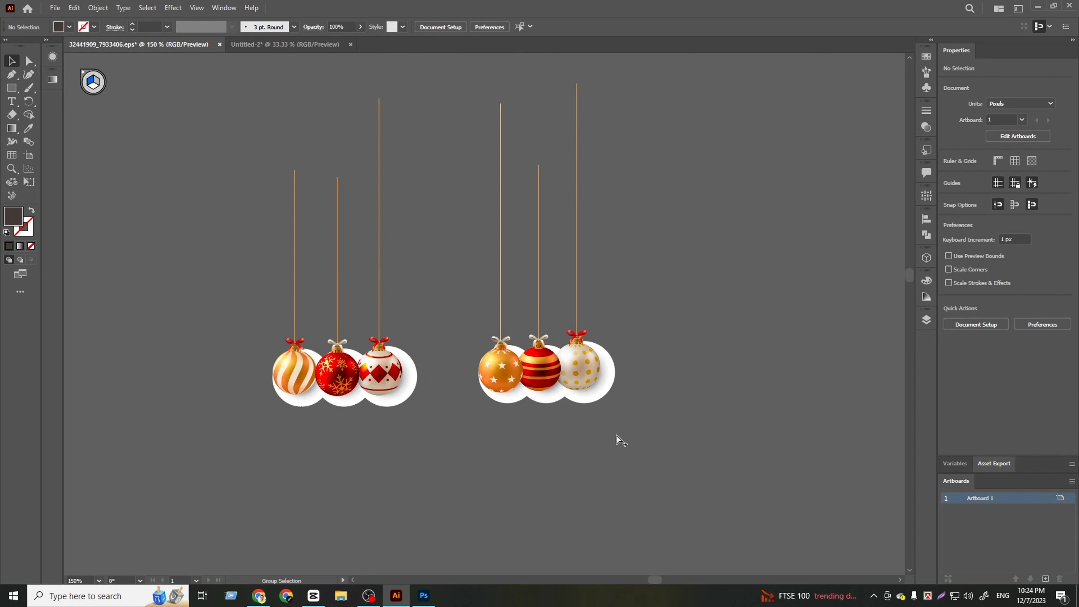
scroll(618, 439, "down", 2)
left_click_drag(731, 391, 364, 347)
left_click_drag(692, 424, 381, 188)
scroll(502, 427, "up", 2)
left_click(495, 354)
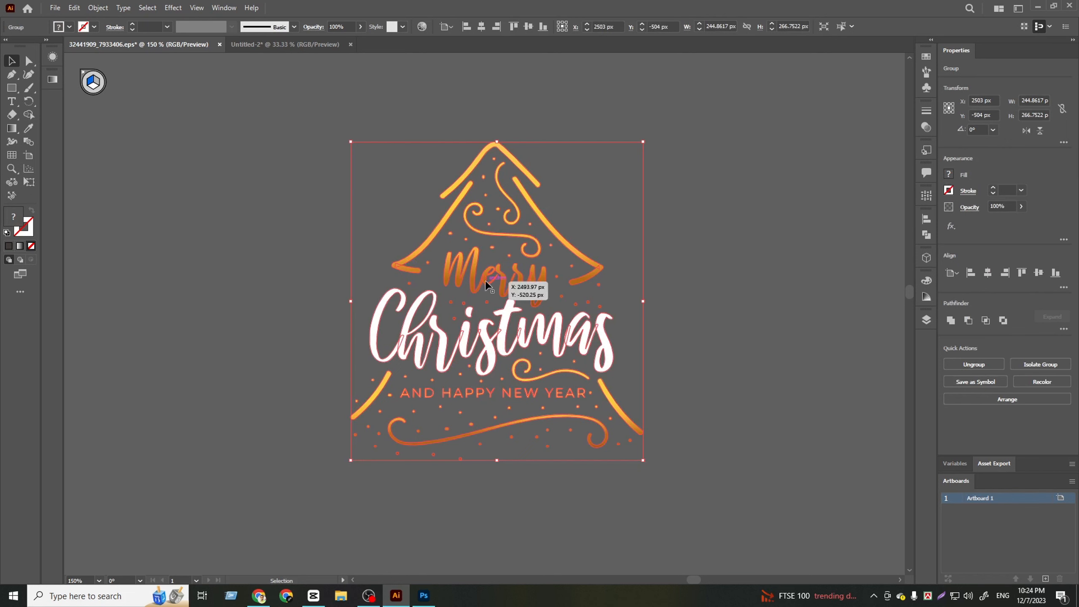
mouse_move(497, 274)
left_mouse_down()
mouse_move(288, 76)
mouse_move(285, 45)
mouse_move(511, 271)
left_mouse_up()
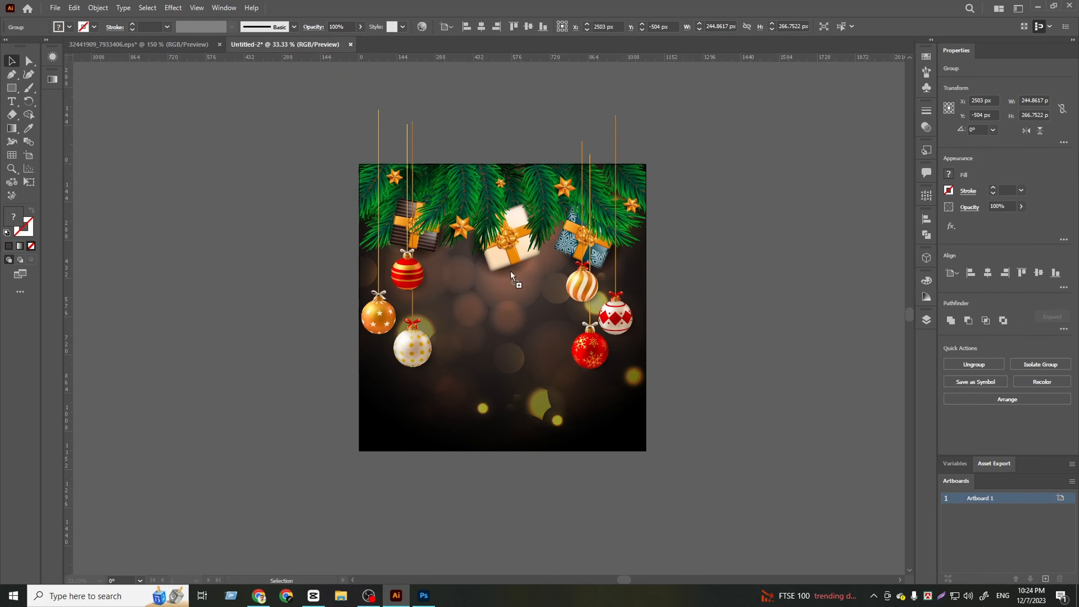
left_click_drag(518, 335, 519, 335)
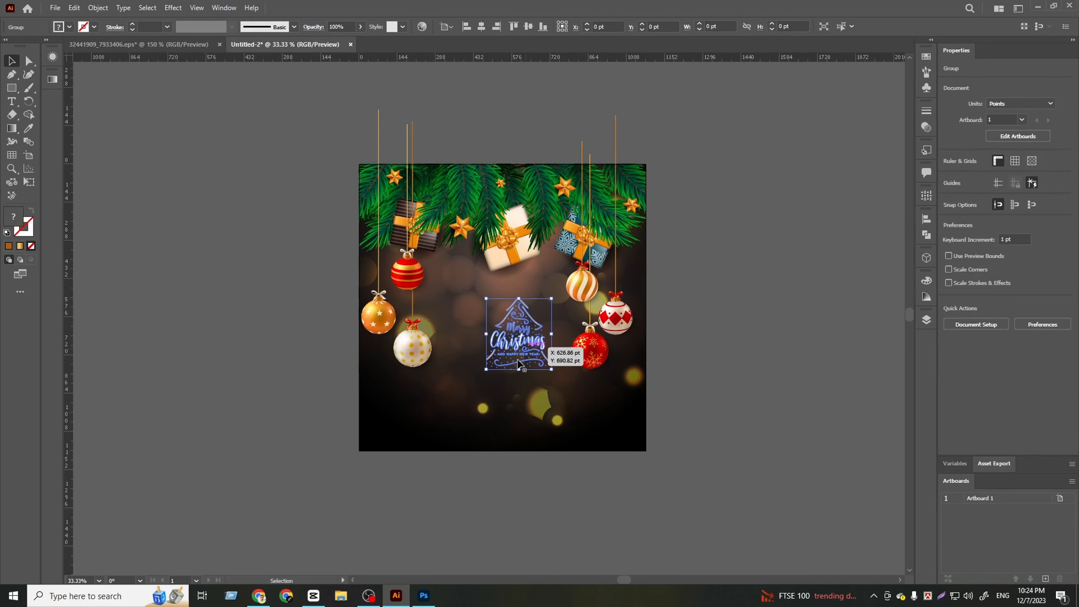
Enlarge the Merry Christmas lettering to about 453 × 494 pt, center it horizontally on the artboard, and raise it slightly
left_click_drag(516, 430, 519, 429)
left_click(481, 29)
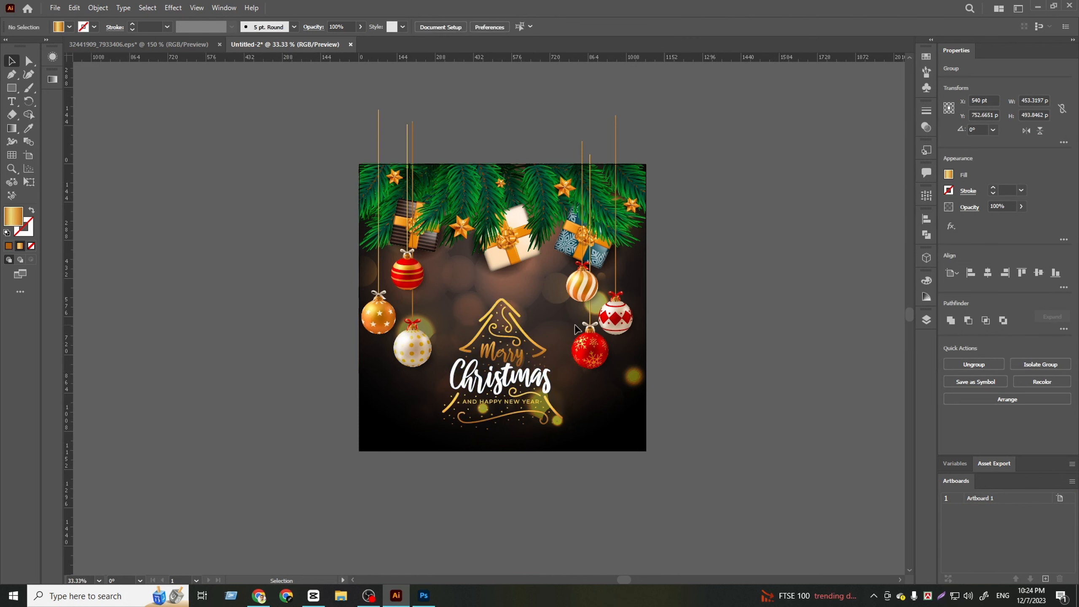
mouse_move(524, 385)
left_mouse_down()
mouse_move(527, 402)
mouse_move(523, 368)
left_mouse_up()
left_click(678, 470)
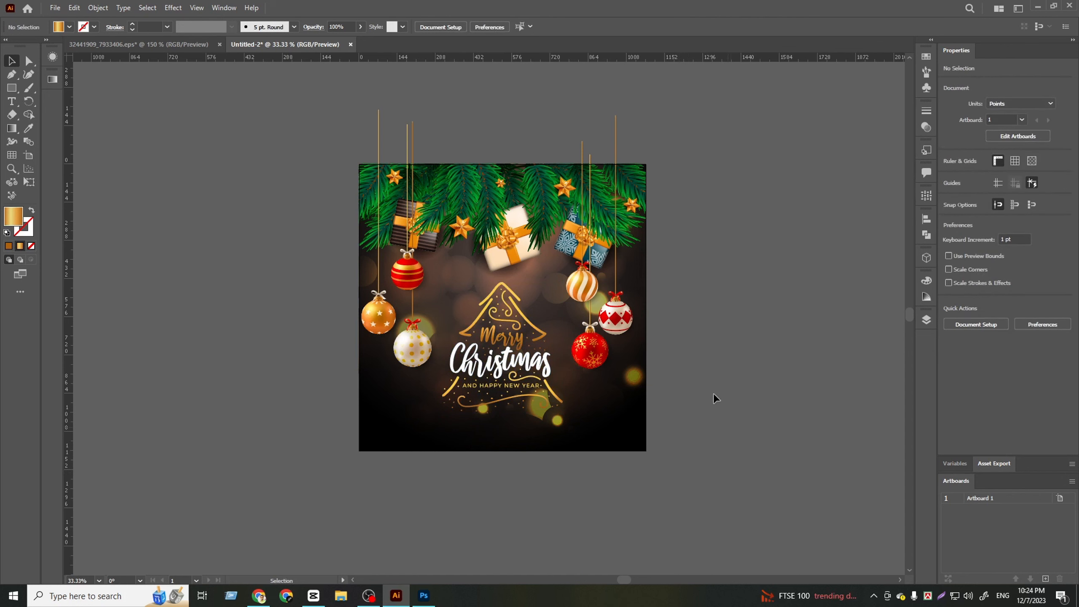
Draw a 1080 × 1080 pt rectangle and center it horizontally and vertically on the artboard
left_click(15, 88)
left_click(199, 151)
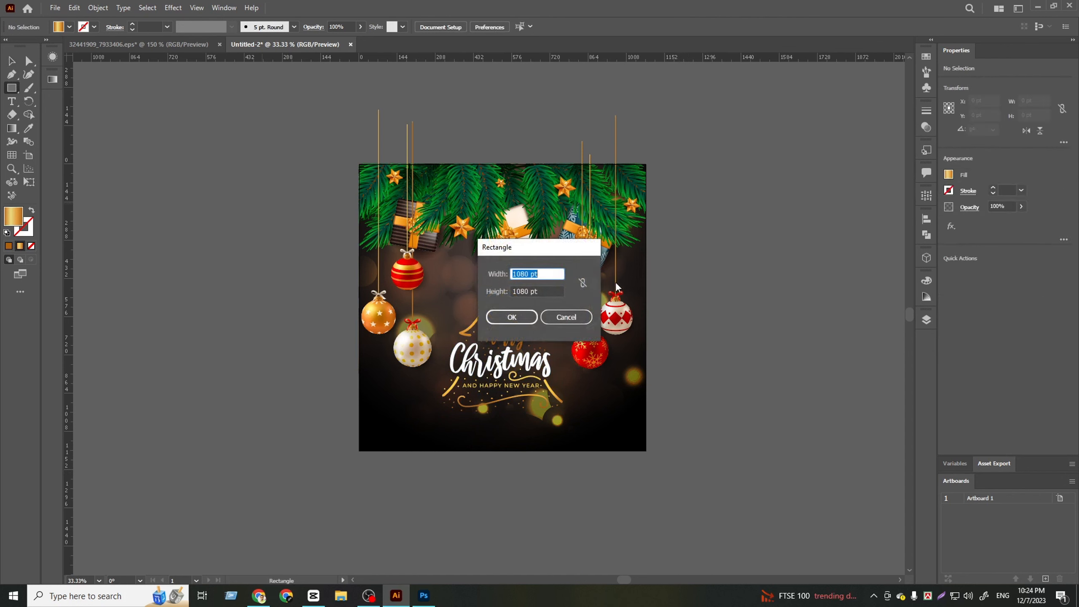
left_click(511, 317)
left_click(13, 62)
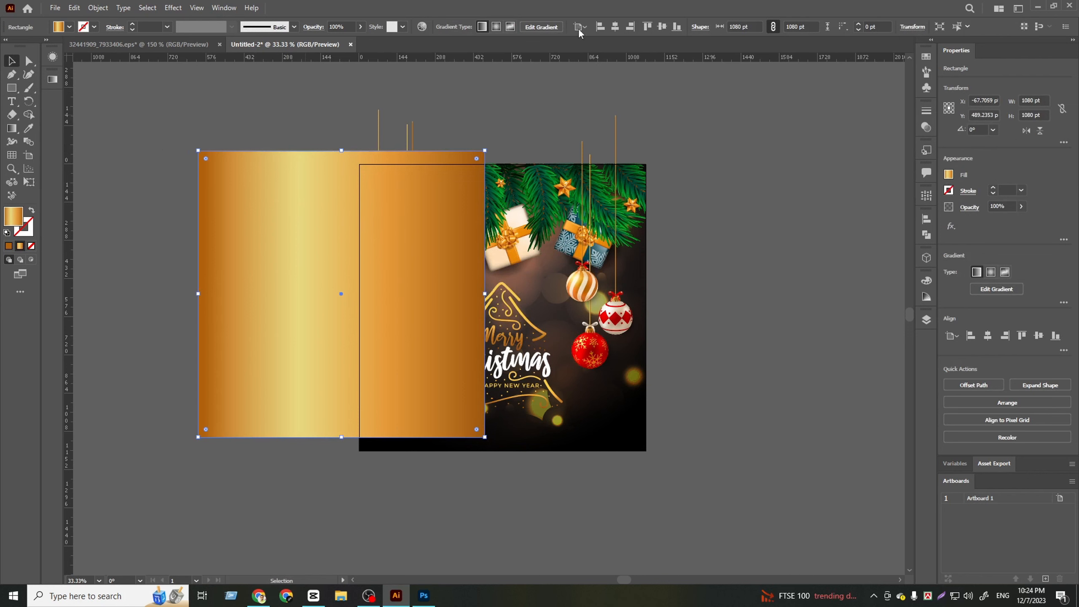
left_click(615, 27)
left_click(662, 27)
Select all unlocked artwork and make a clipping mask with the 1080 pt rectangle
left_click(821, 260)
key("ctrl+a")
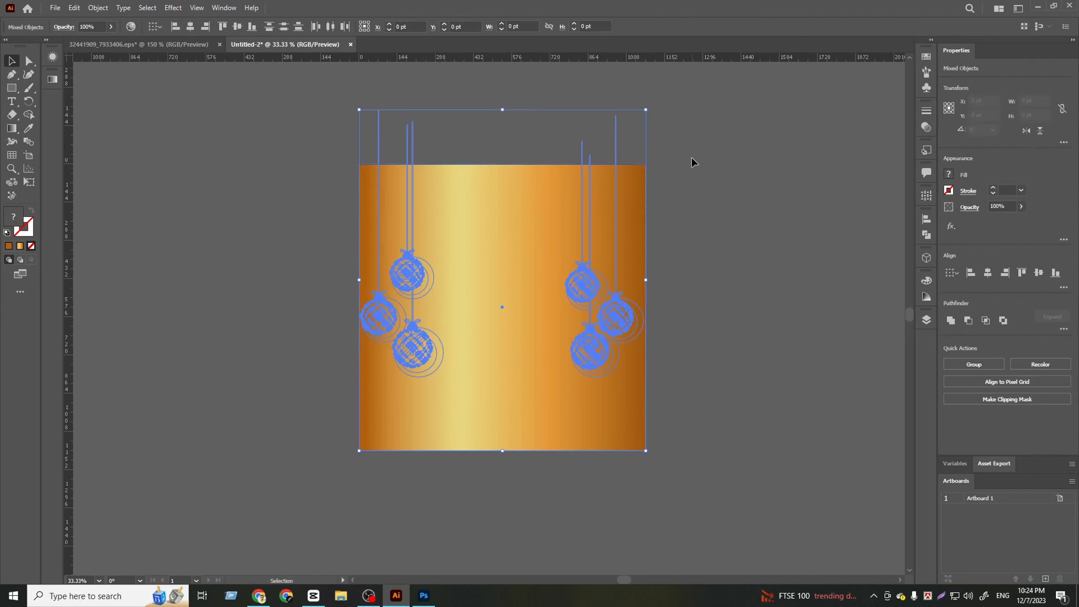
right_click(537, 190)
left_click(587, 303)
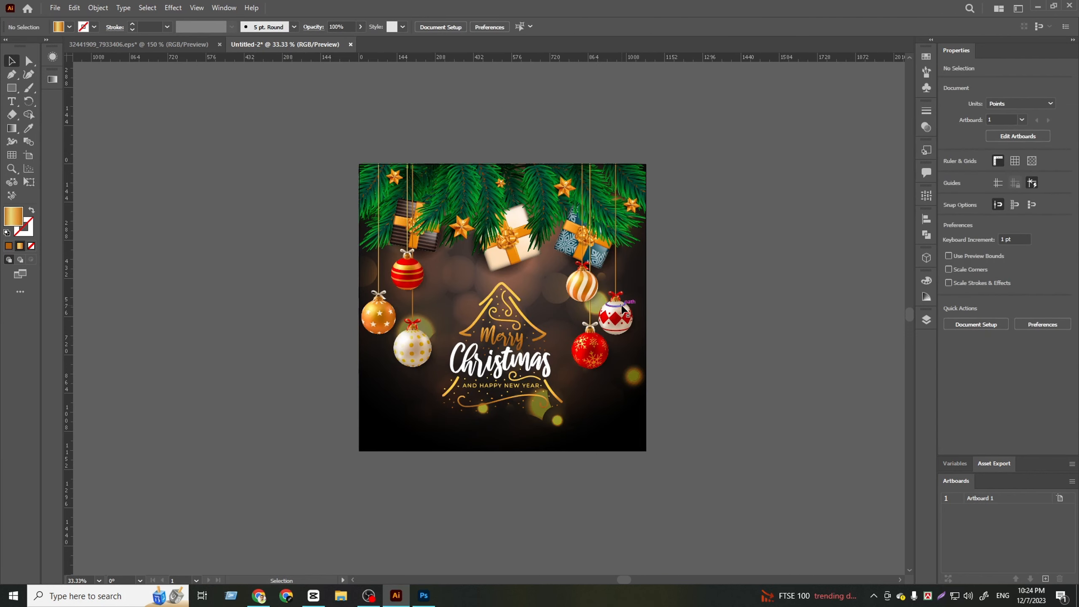
right_click(569, 330)
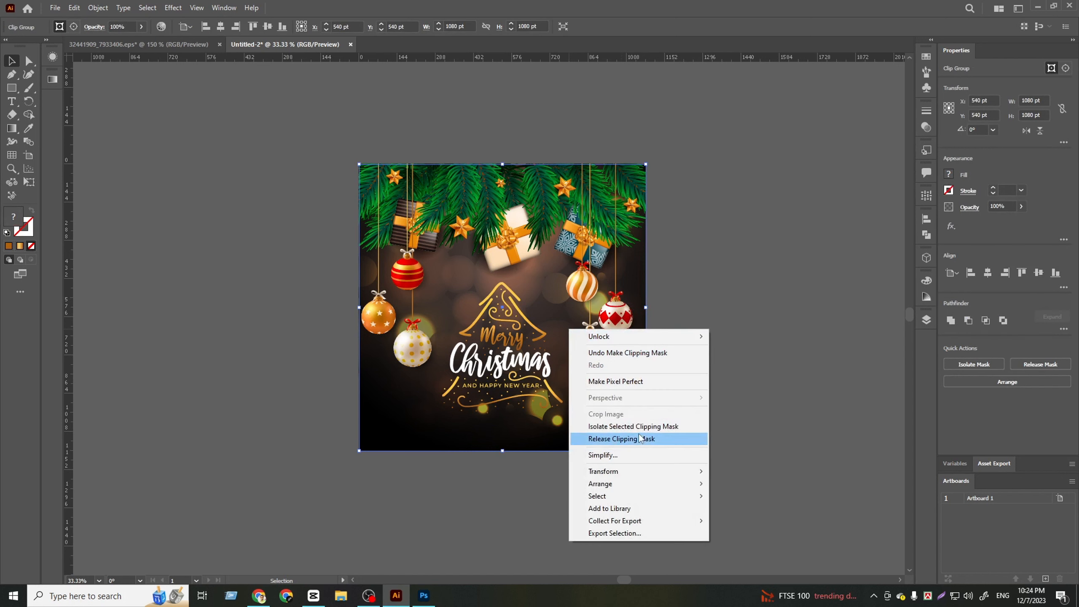
left_click(499, 498)
Isolate the clip group, shift the hanging balls group 20 pt to the right, and exit isolation
double_click(614, 314)
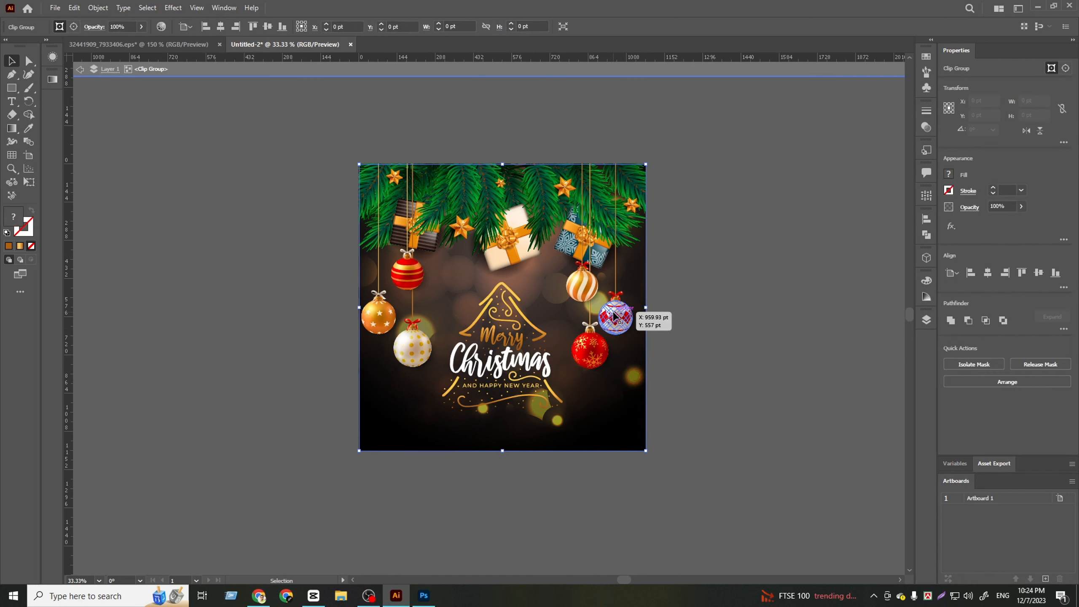
left_click(613, 315)
key("shift+Right")
key("shift+Right")
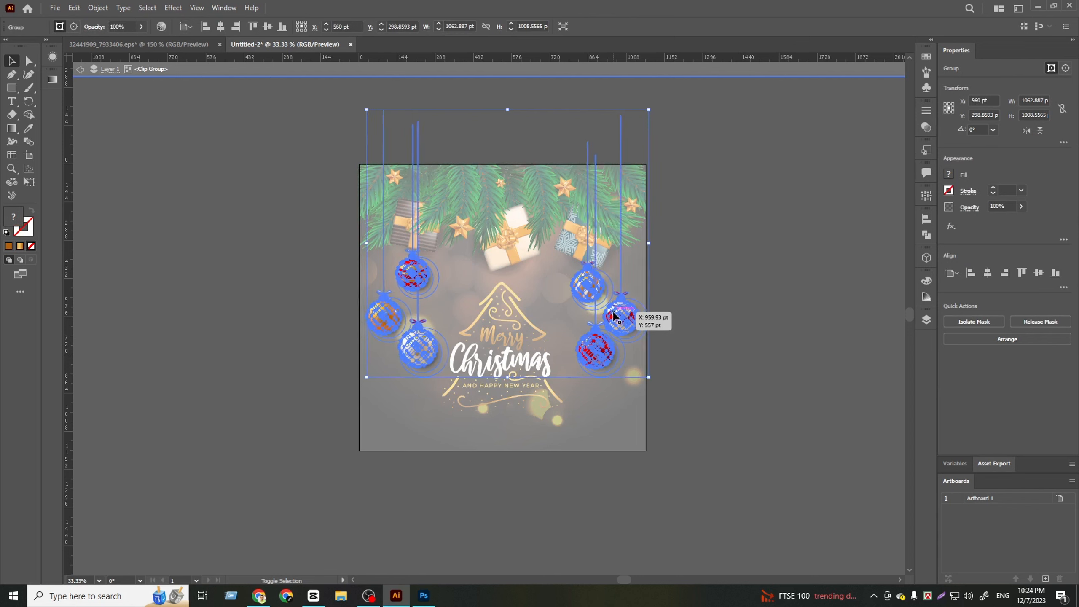
double_click(708, 376)
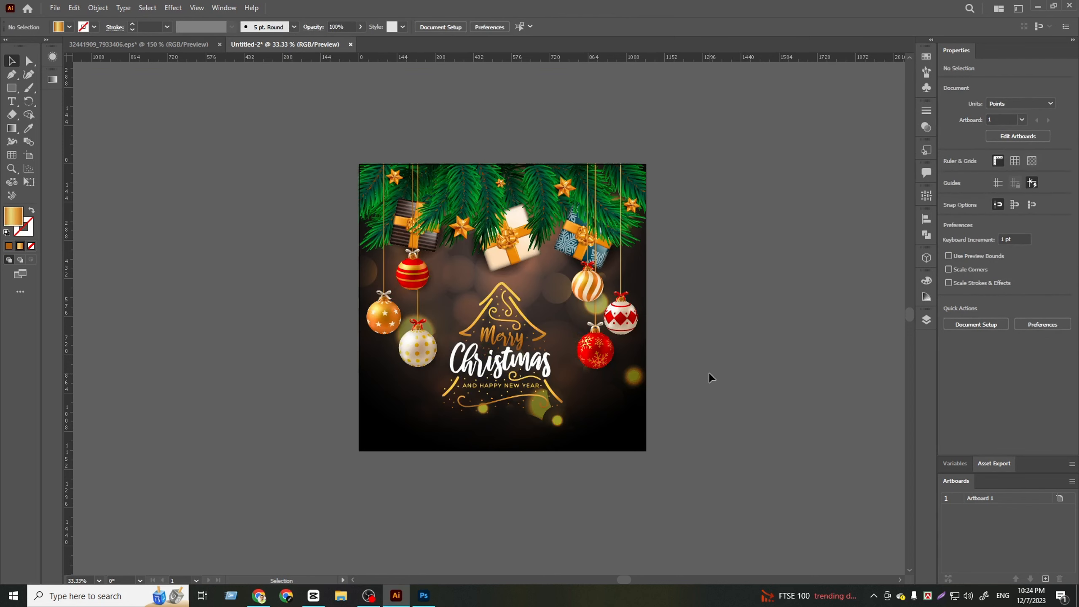
Enlarge the Merry Christmas lettering slightly, extending it downward while keeping it centered
left_click(527, 366)
left_click_drag(505, 427, 504, 438)
left_click(568, 502)
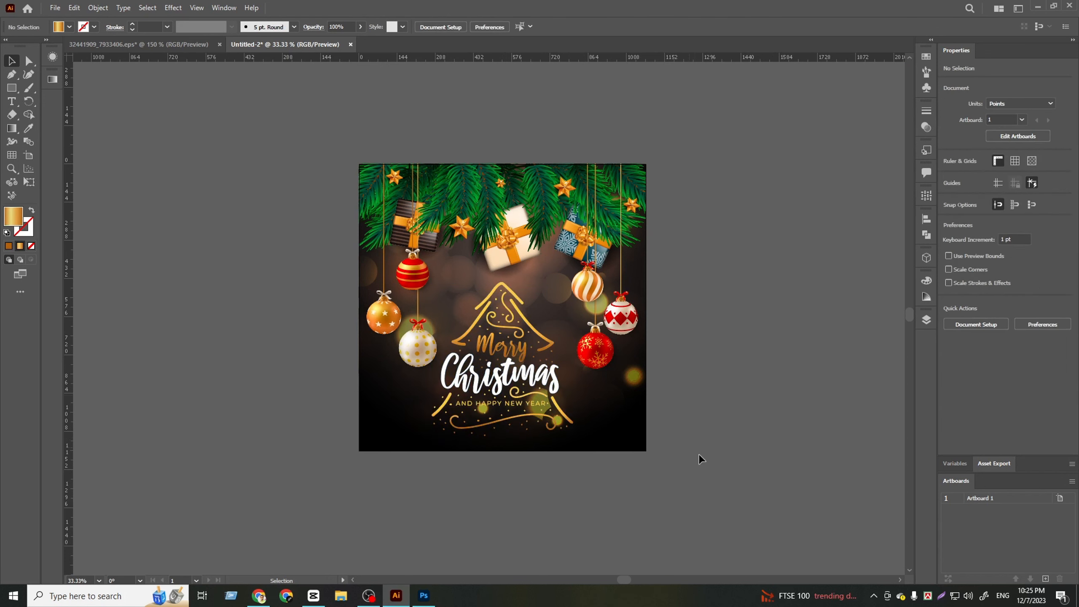
Unlock all locked objects in the design
left_click(97, 7)
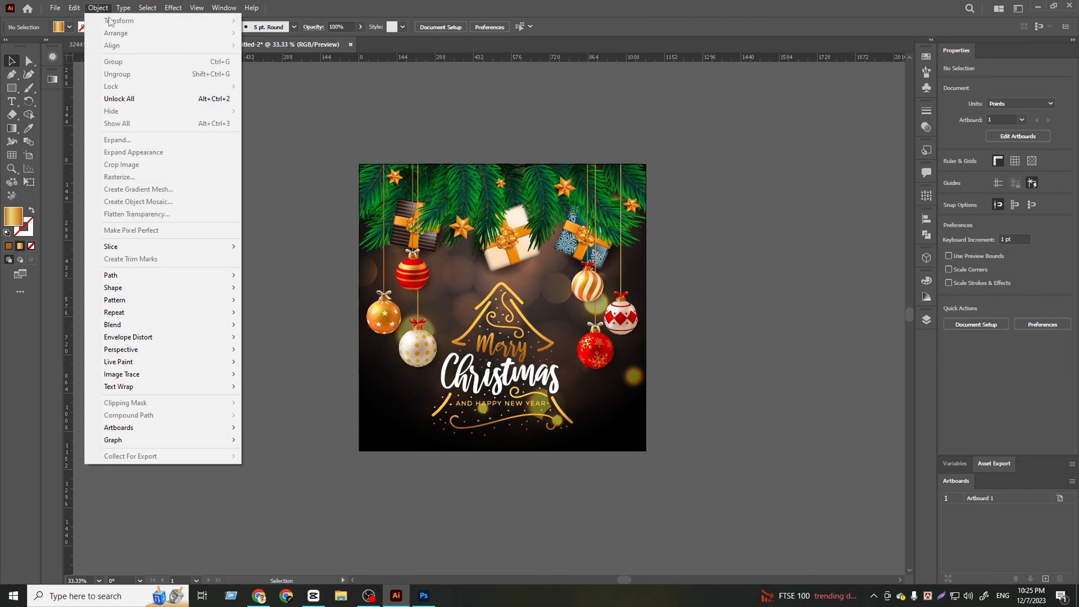
left_click(119, 99)
right_click(547, 278)
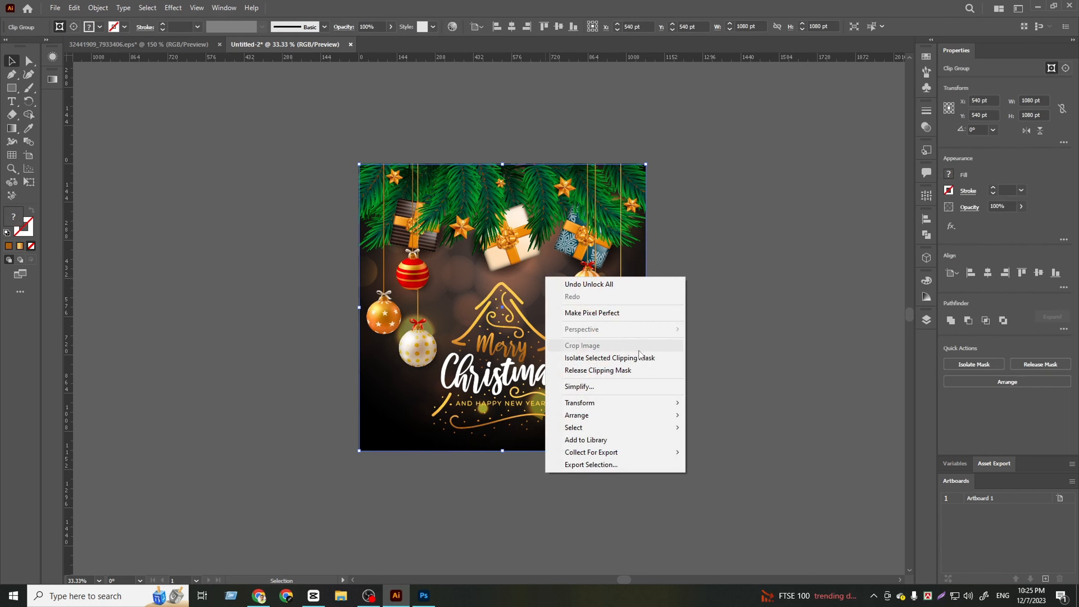
left_click(695, 374)
Isolate the bokeh clip group, move the bokeh circles straight down to about Y 909 pt, and exit isolation
double_click(633, 378)
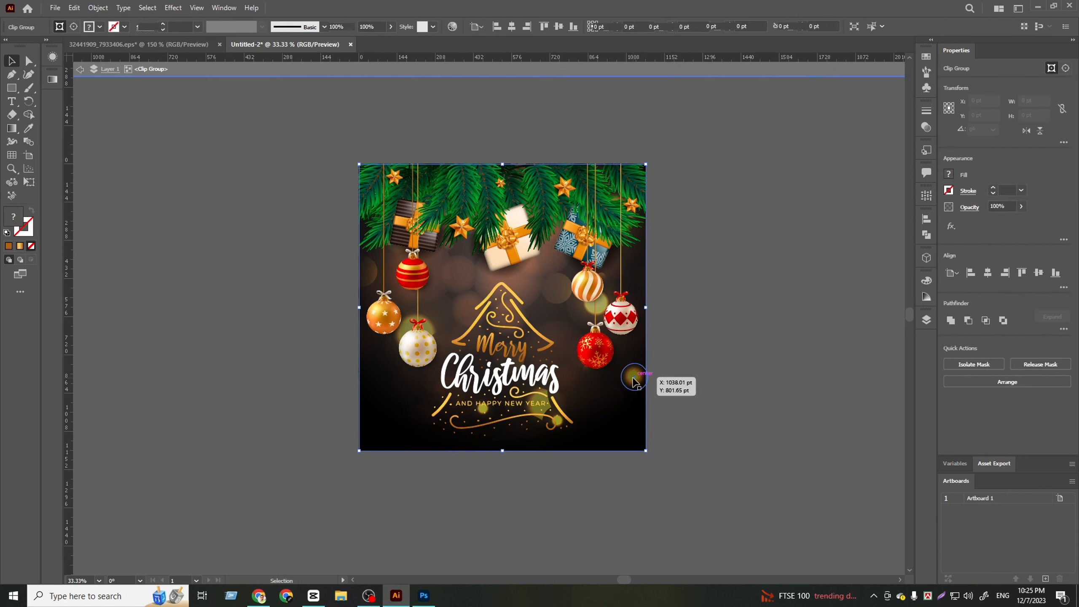
scroll(633, 378, "down", 1)
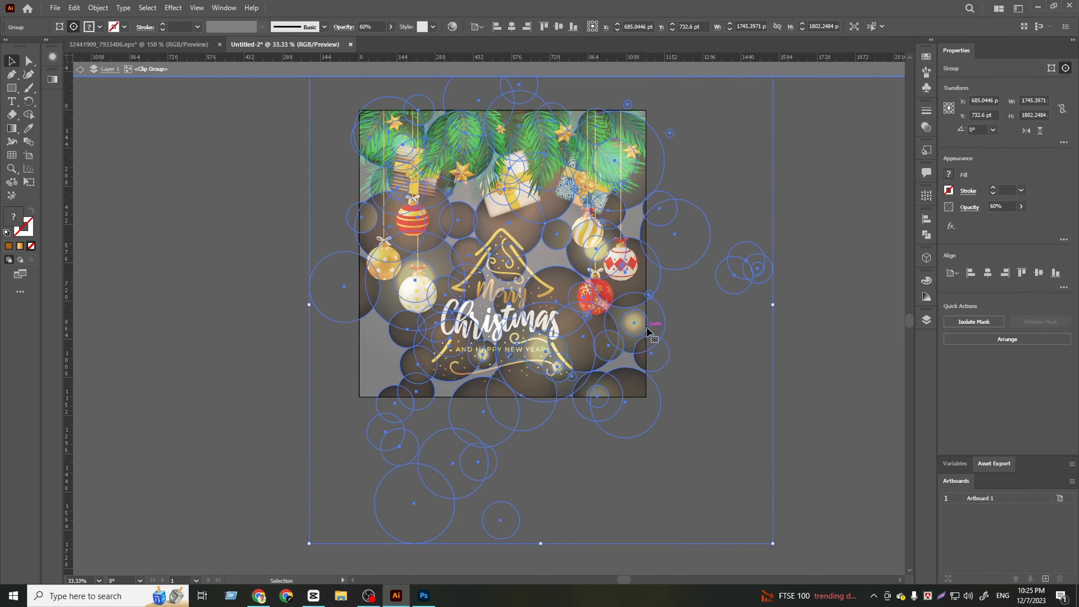
left_click_drag(653, 337, 815, 393)
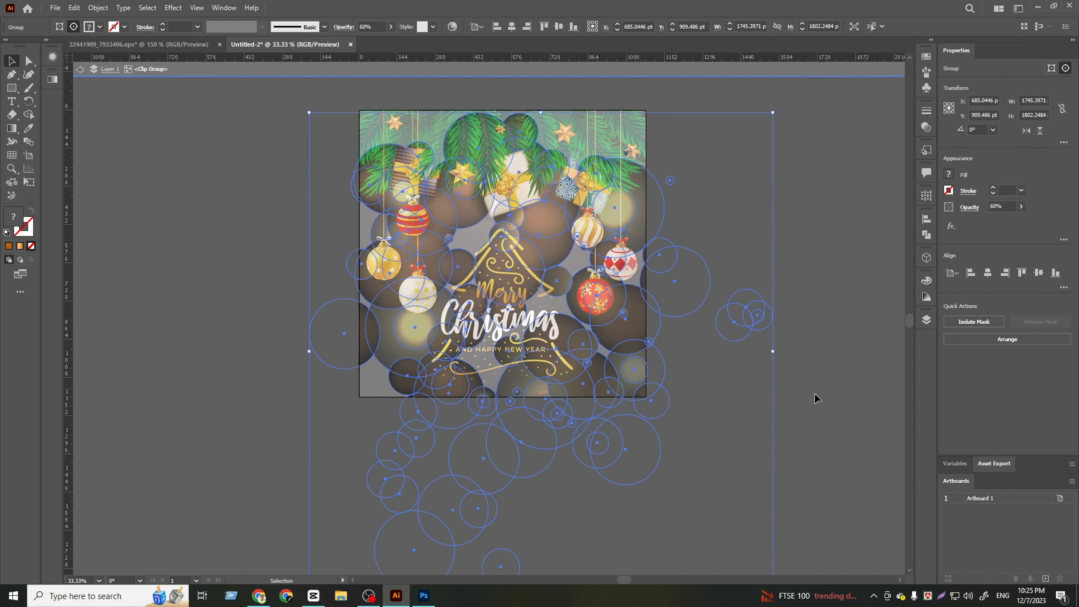
double_click(818, 405)
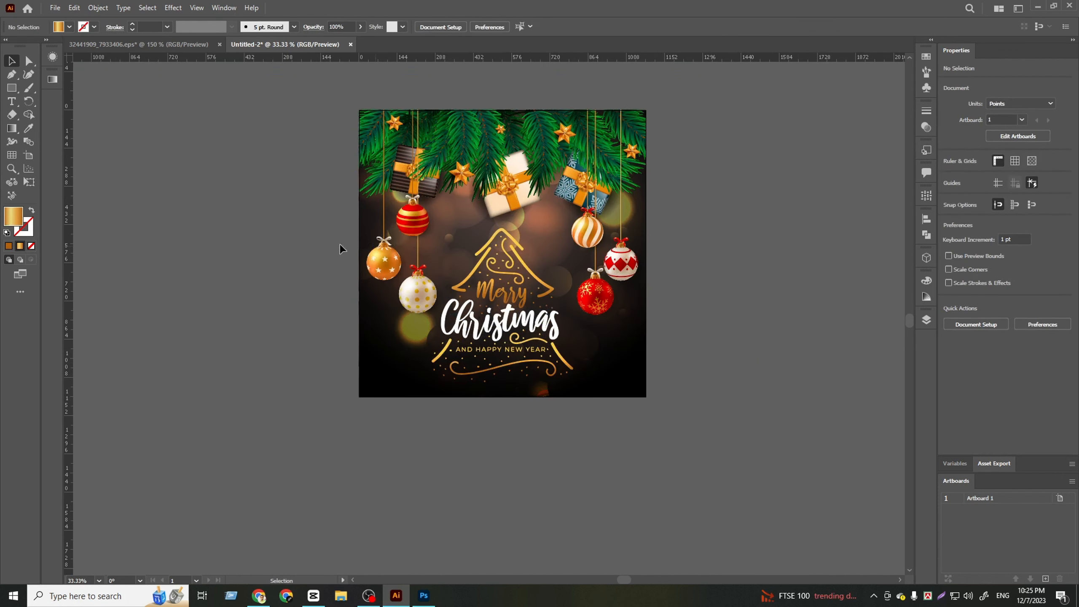
Isolate the background rectangle and set its radial gradient's midpoint to about 67% and brown stop to about 10%
double_click(375, 382)
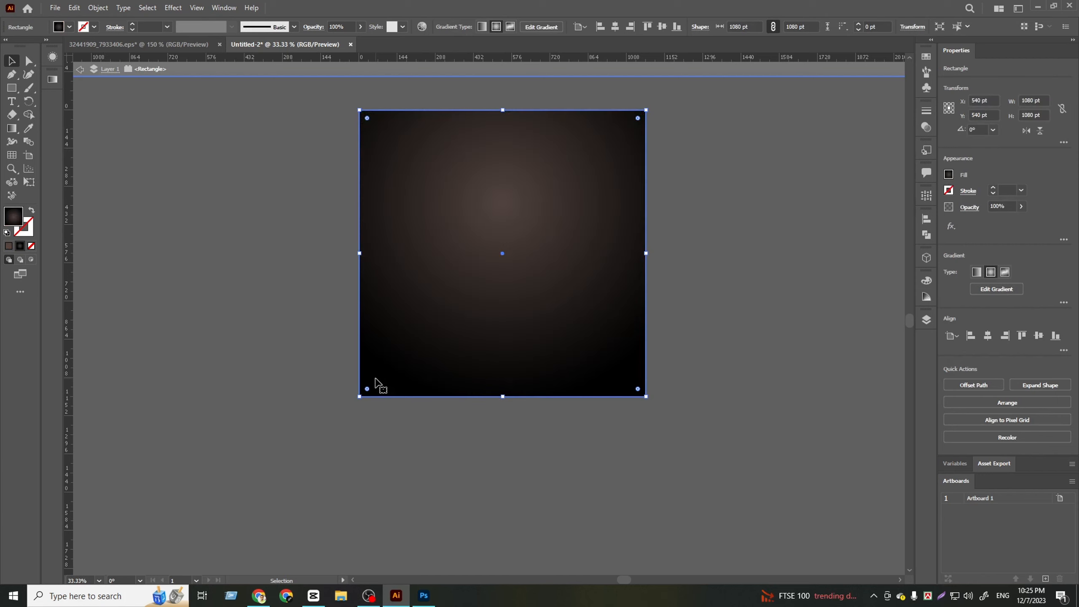
left_click(52, 81)
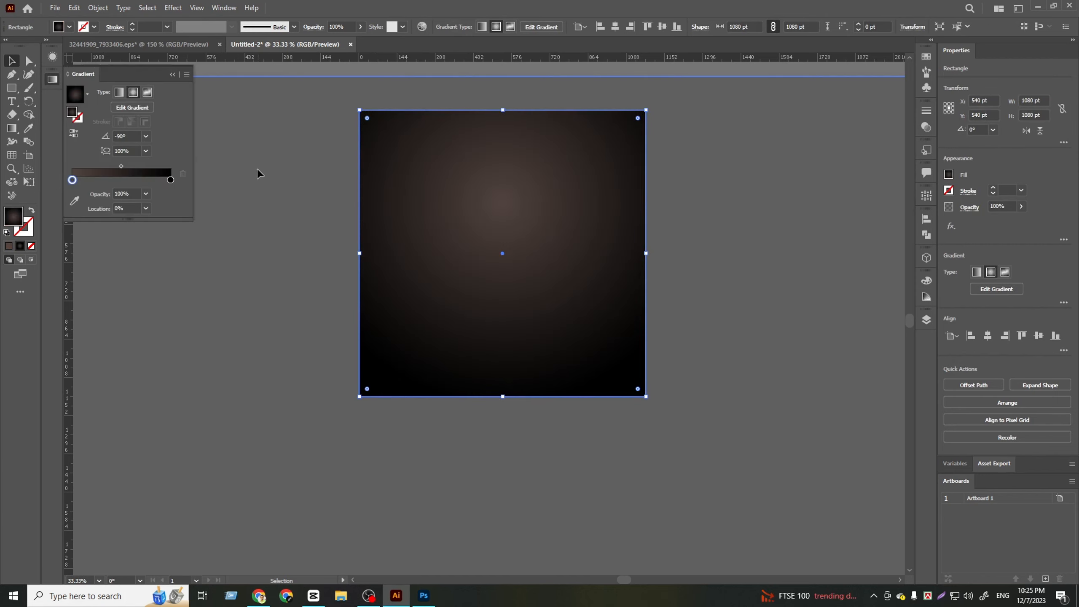
left_click_drag(122, 166, 140, 165)
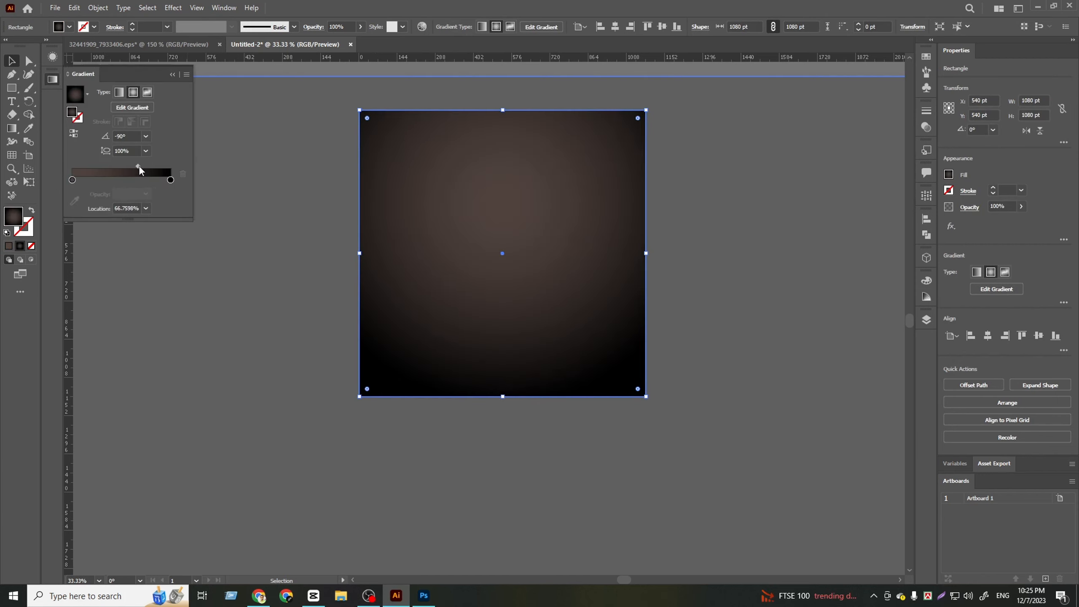
left_click_drag(72, 180, 82, 180)
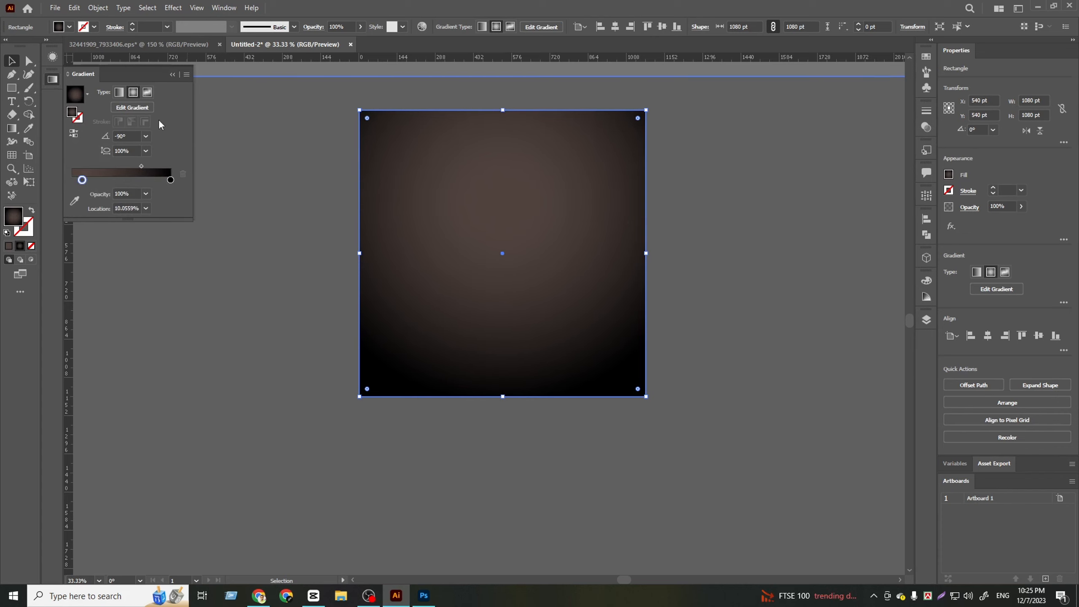
Enlarge the background's radial gradient slightly, set the brown stop to about 5.6%, and exit isolation
left_click(132, 107)
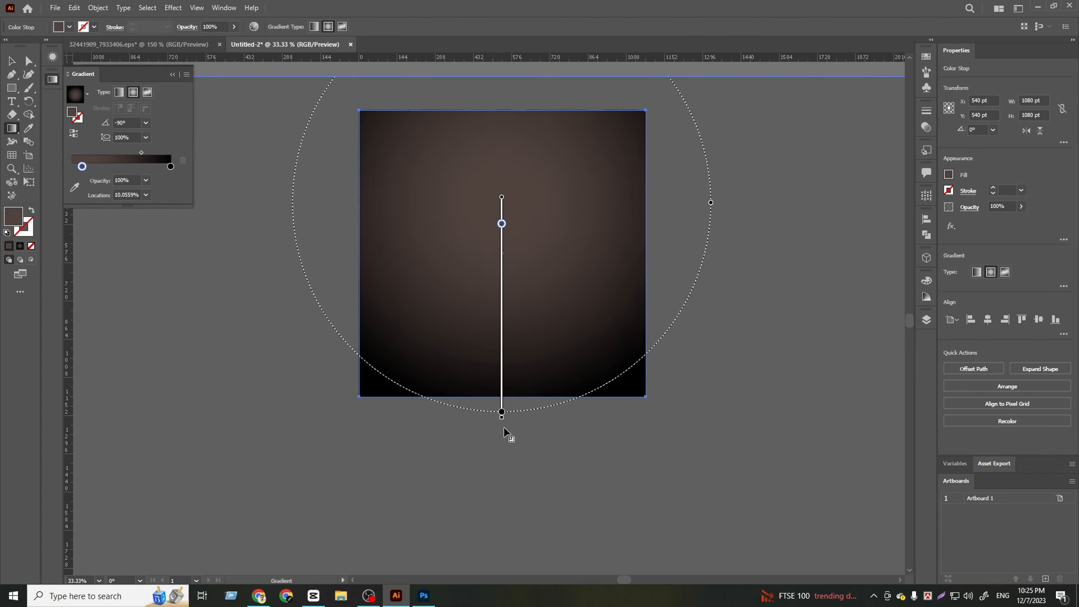
left_click_drag(504, 432, 504, 441)
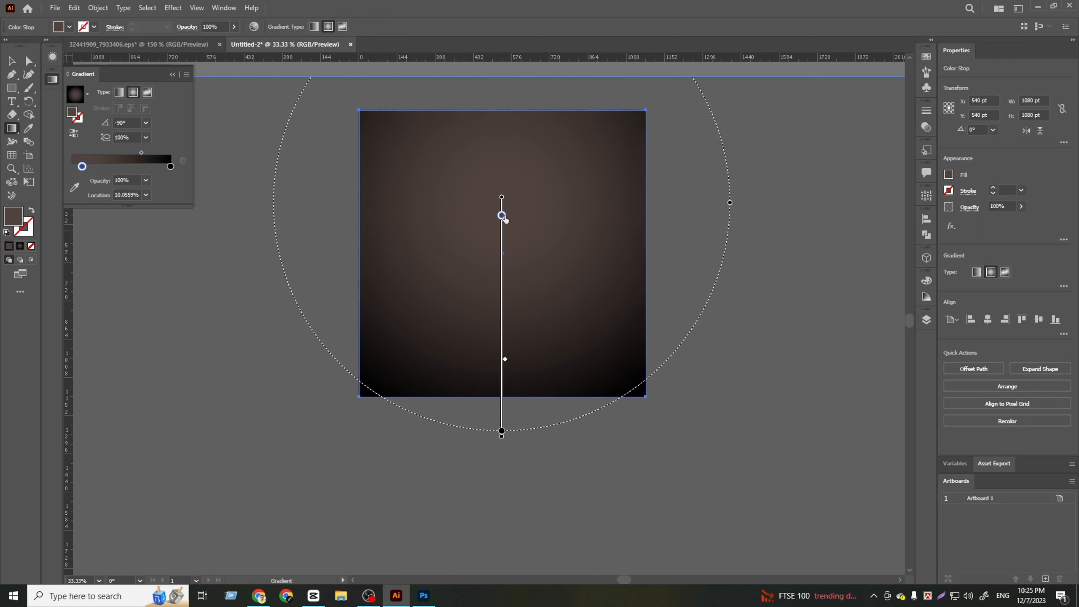
left_click_drag(83, 166, 77, 167)
left_click(11, 63)
left_click(737, 448)
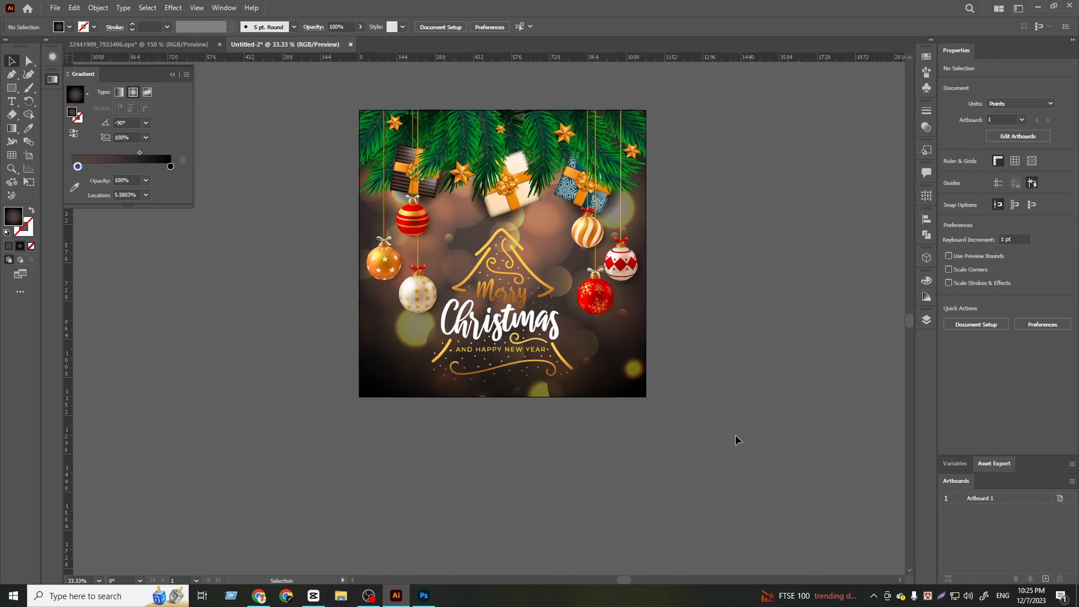
Isolate the bokeh clip group and reposition bokeh circles along the artboard's lower edge
left_click(628, 368)
double_click(628, 373)
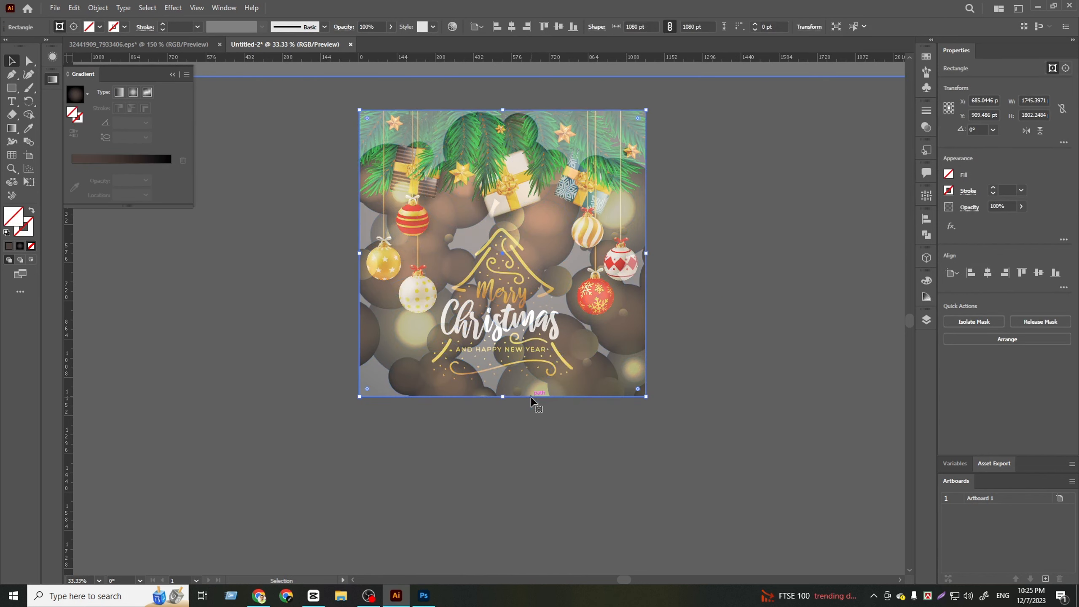
mouse_move(544, 403)
left_mouse_down()
mouse_move(561, 411)
mouse_move(535, 413)
mouse_move(497, 393)
mouse_move(548, 410)
mouse_move(614, 378)
mouse_move(479, 375)
mouse_move(386, 390)
mouse_move(533, 395)
mouse_move(521, 380)
mouse_move(537, 397)
mouse_move(527, 405)
left_mouse_up()
left_click_drag(565, 434, 469, 324)
left_click(548, 501)
Undo the last change and move a glowing bokeh circle up beside the right end of the Christmas lettering
scroll(517, 416, "up", 2)
left_click(625, 429)
key("ctrl+z")
left_click_drag(446, 403, 620, 263)
Move a large bokeh circle from below the artboard up over its lower edge
left_click(763, 523)
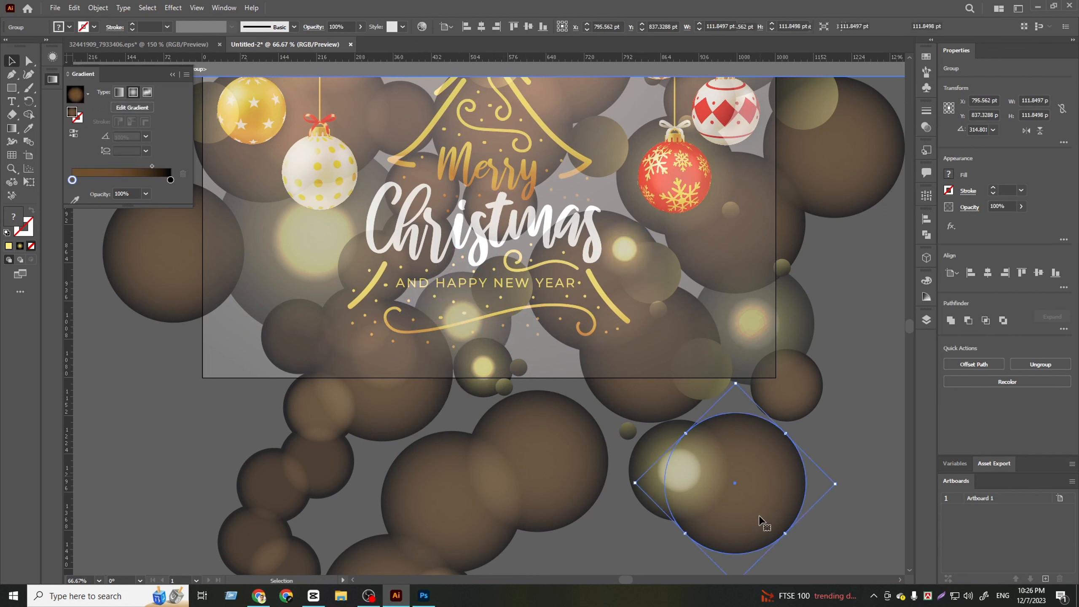
left_click(682, 472, "shift")
left_click(566, 545)
left_click_drag(522, 505, 580, 394)
left_click(552, 478)
Move the lowest bokeh circle and the cluster beside the artboard up around the tree's top, and exit isolation
scroll(526, 470, "down", 2)
scroll(525, 467, "down", 2)
scroll(542, 542, "down", 1)
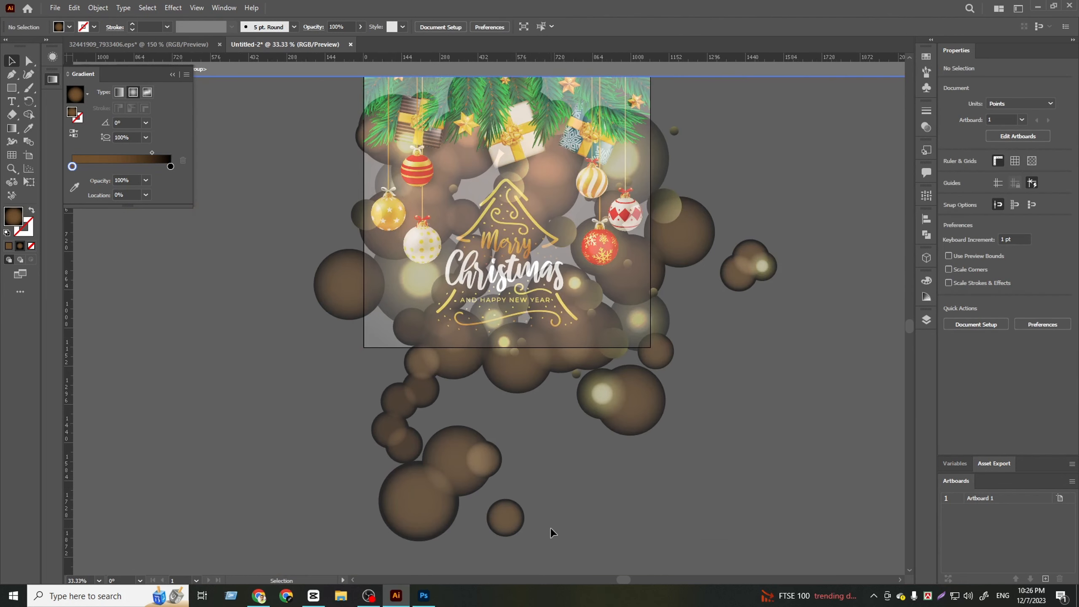
mouse_move(550, 527)
left_mouse_down()
mouse_move(416, 451)
mouse_move(588, 283)
mouse_move(611, 210)
mouse_move(608, 229)
left_mouse_up()
mouse_move(787, 328)
left_mouse_down()
mouse_move(743, 245)
mouse_move(527, 173)
mouse_move(469, 187)
left_mouse_up()
left_click(779, 373)
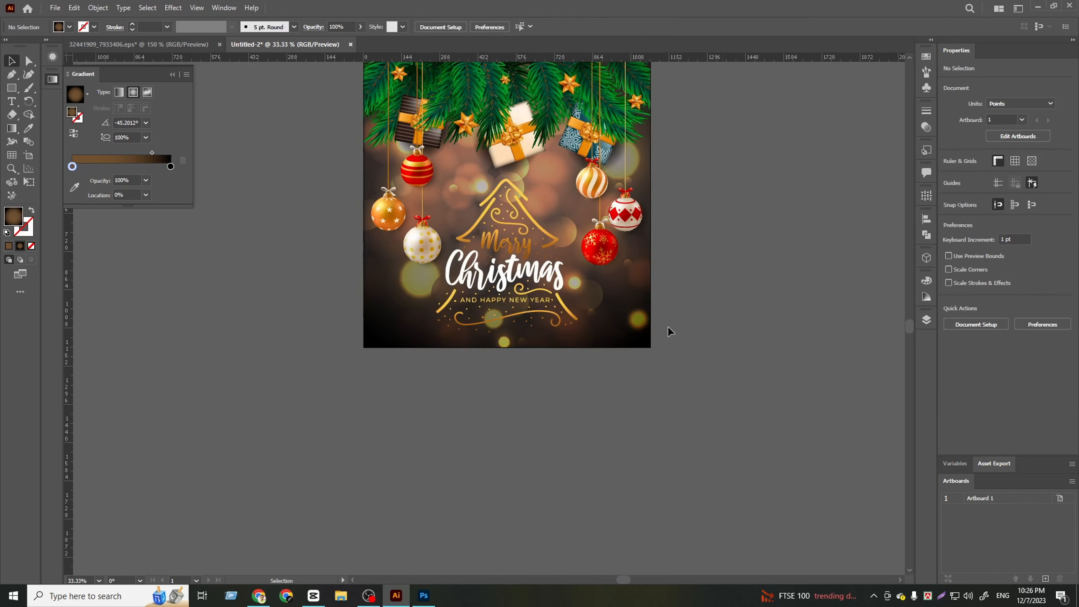
Isolate the bokeh clip group and move the large circle from below the artboard to its lower-right corner
scroll(616, 296, "up", 2)
double_click(659, 343)
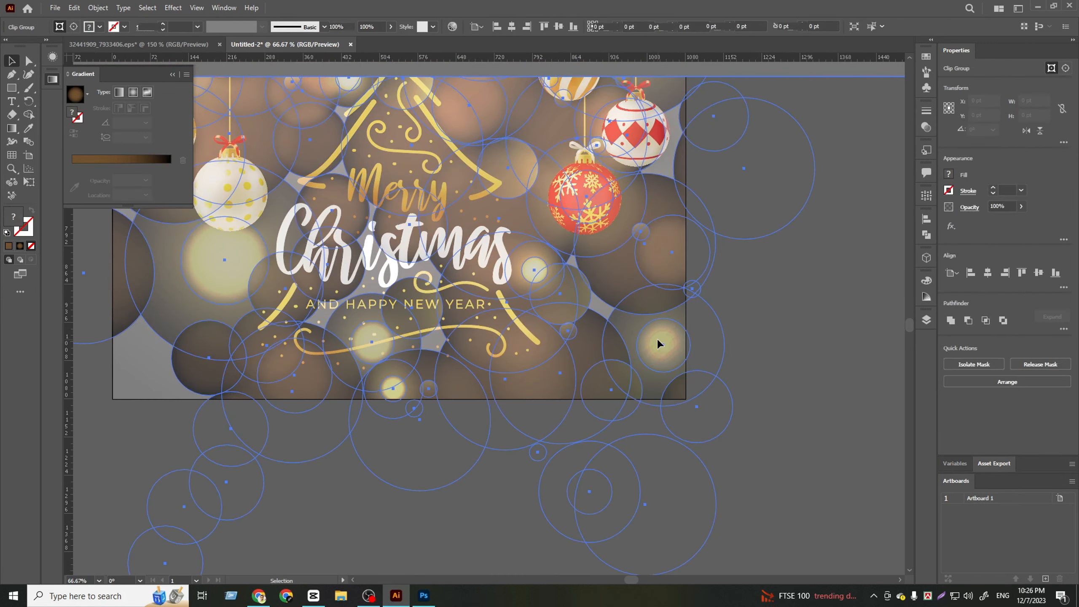
left_click(657, 343)
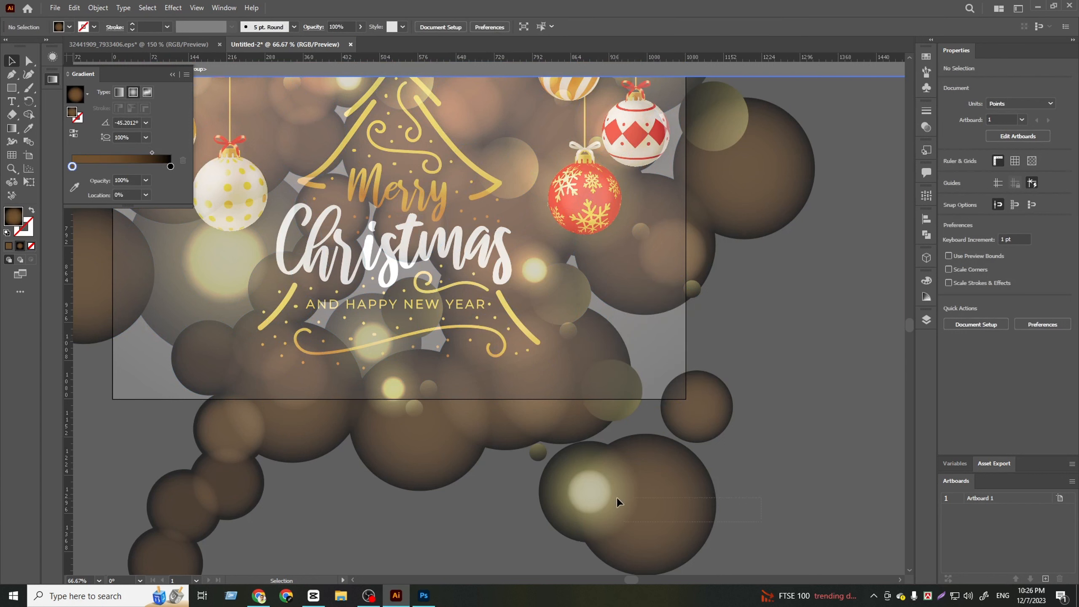
left_click_drag(620, 506, 684, 332)
left_click(765, 378)
Delete the glowing bokeh circles along the lower part of the design and beneath the lettering
left_click(619, 330)
key("Delete")
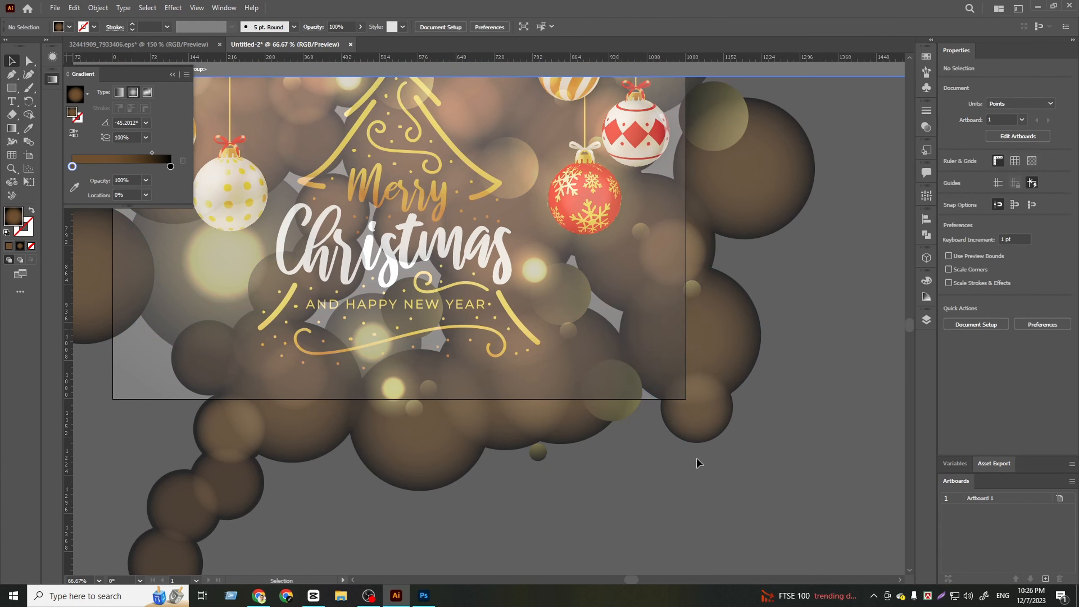
left_click(398, 402)
key("Delete")
left_click(375, 357)
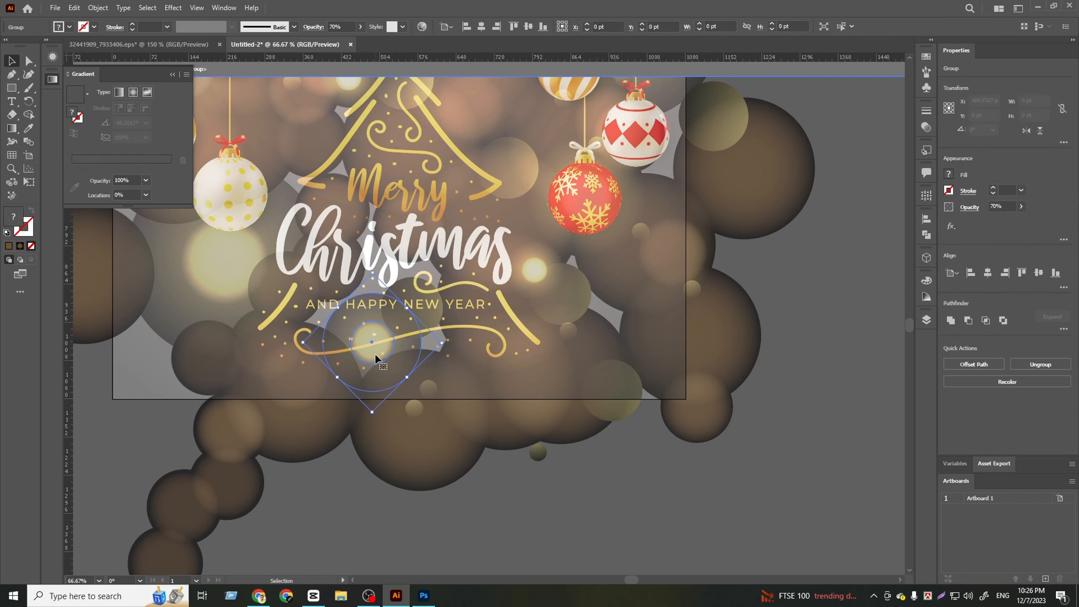
key("Delete")
Move the large bokeh circle at the artboard's lower edge up behind the greeting text and exit isolation
left_click_drag(439, 442, 410, 366)
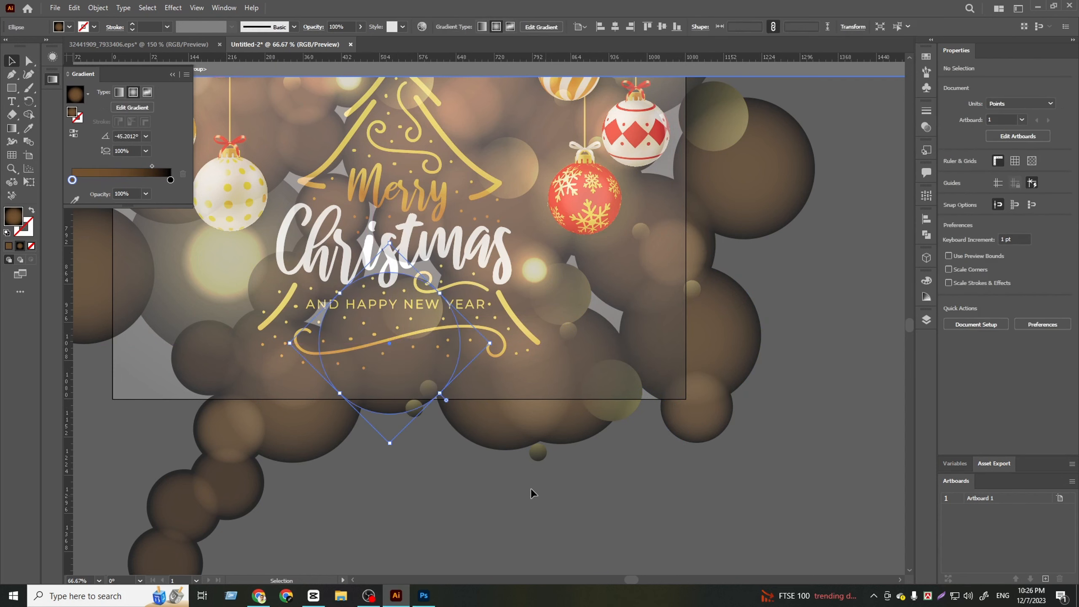
left_click(531, 488)
scroll(508, 506, "up", 2)
scroll(508, 506, "left", 2)
scroll(504, 479, "down", 1)
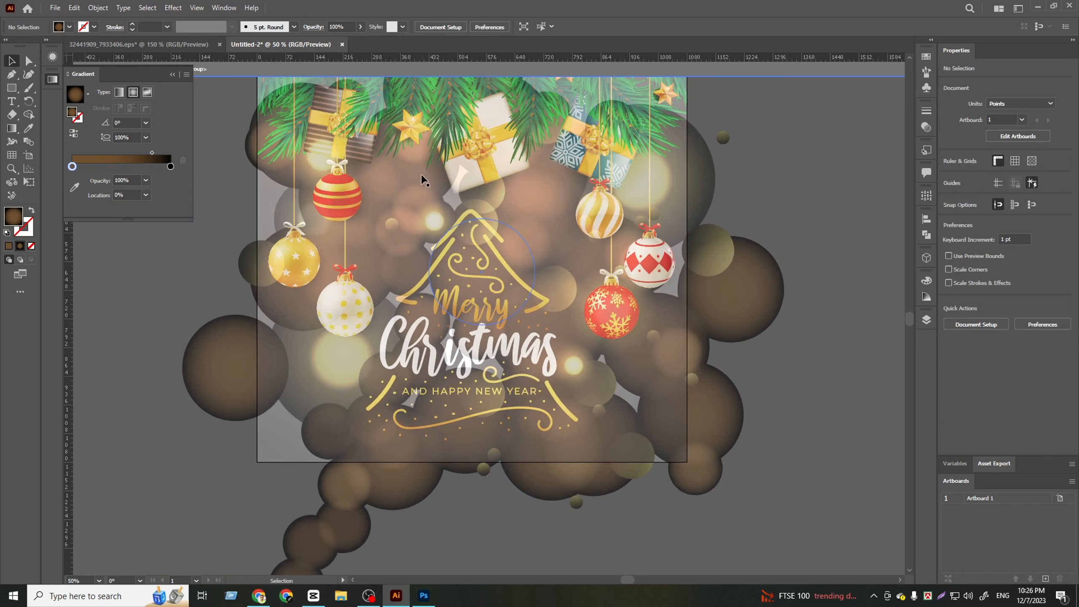
double_click(832, 454)
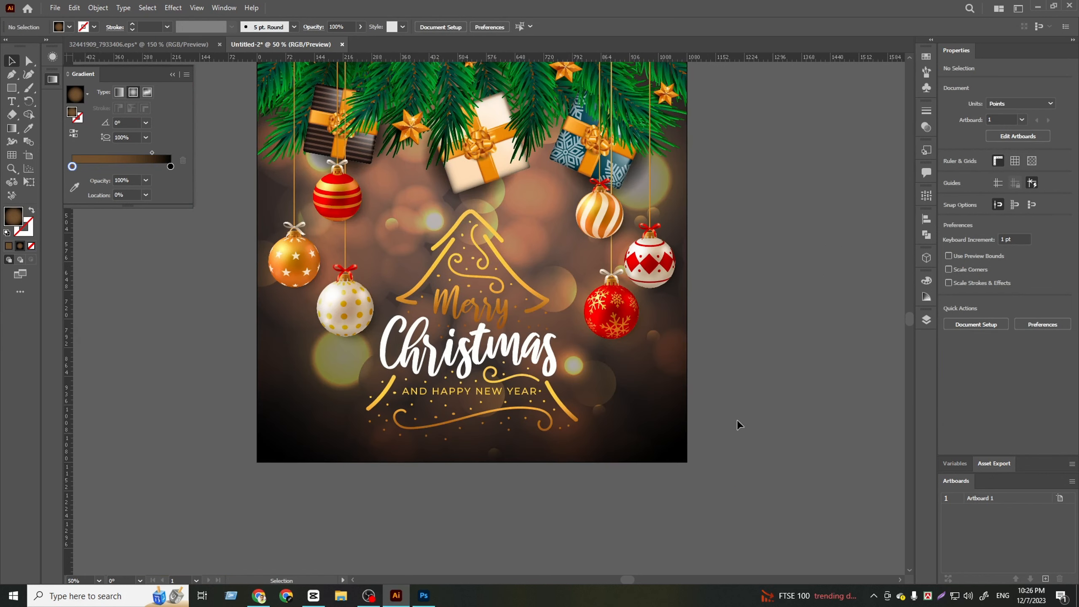
Scale the Merry Christmas lettering down to about 511 × 556 pt, keeping its top edge and horizontal center in place
left_click(533, 375)
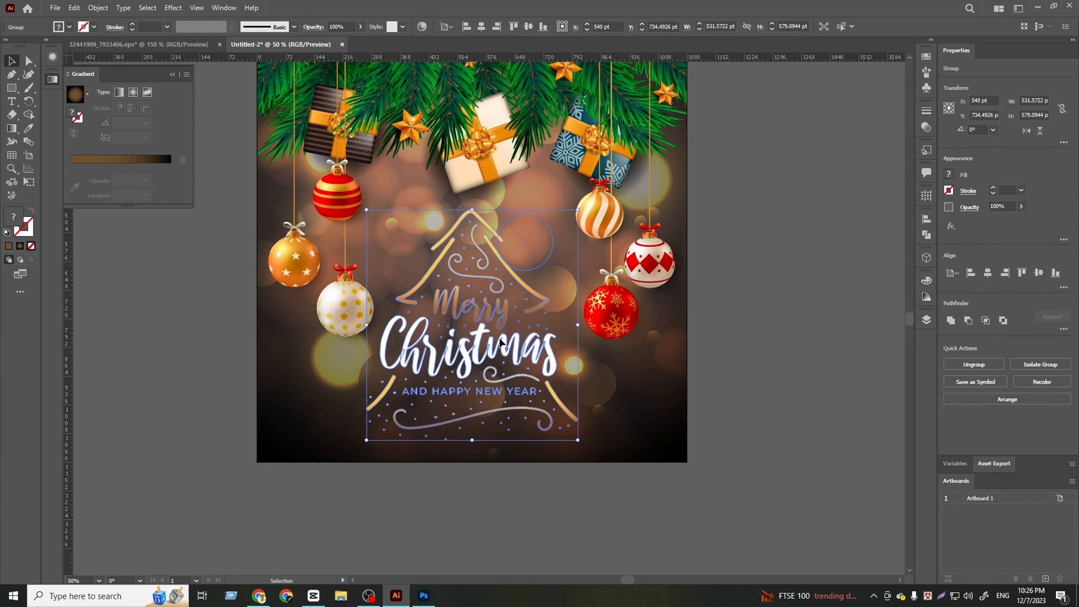
left_click_drag(472, 440, 474, 432)
left_click(526, 493)
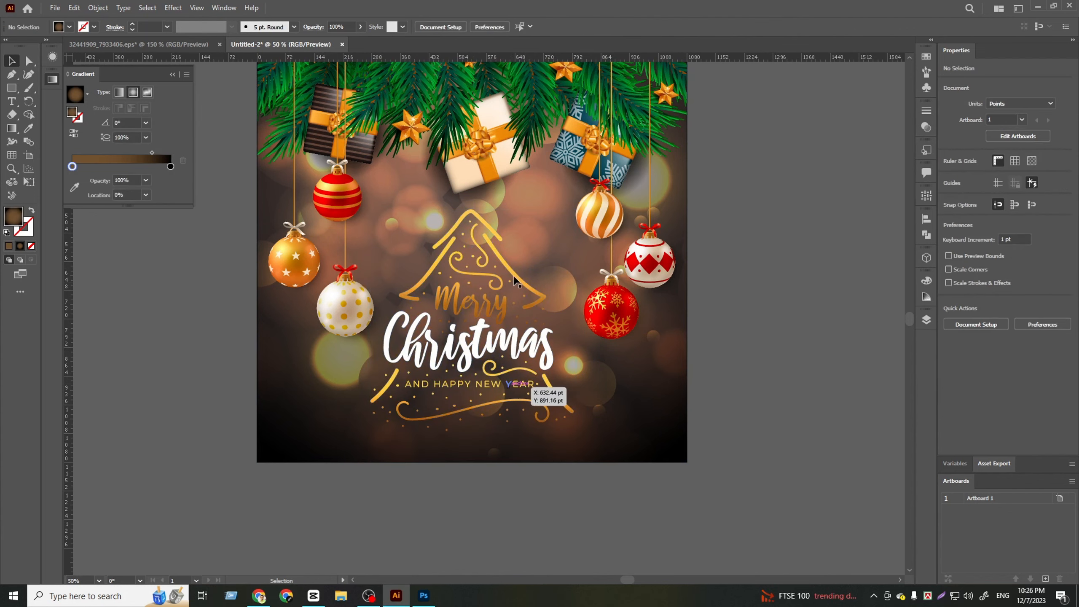
Isolate the bokeh circles group, lower its opacity to 40%, and exit isolation
left_click(516, 280)
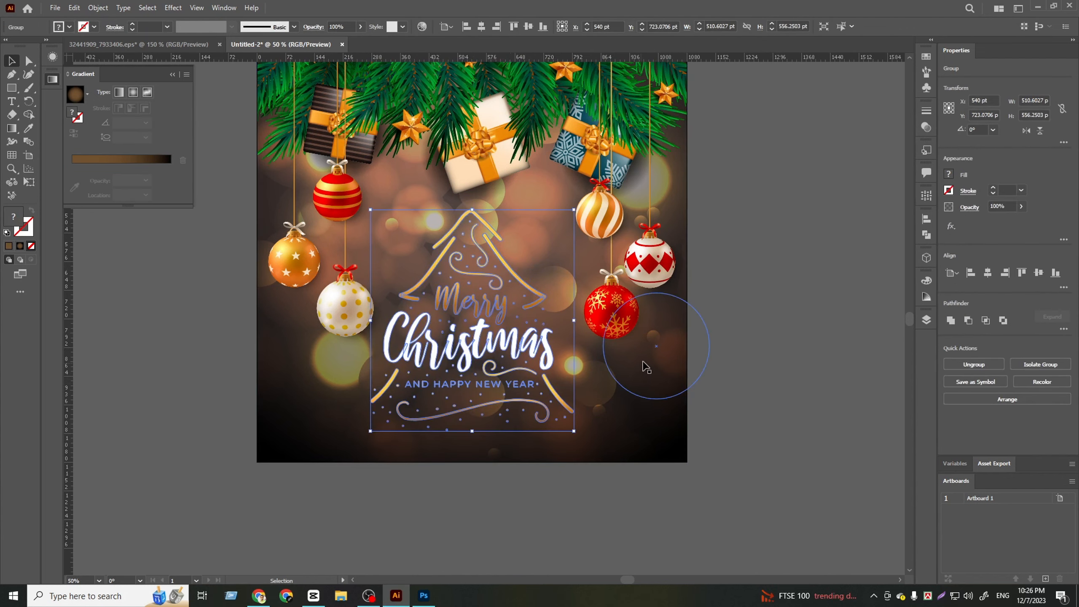
left_click(654, 357)
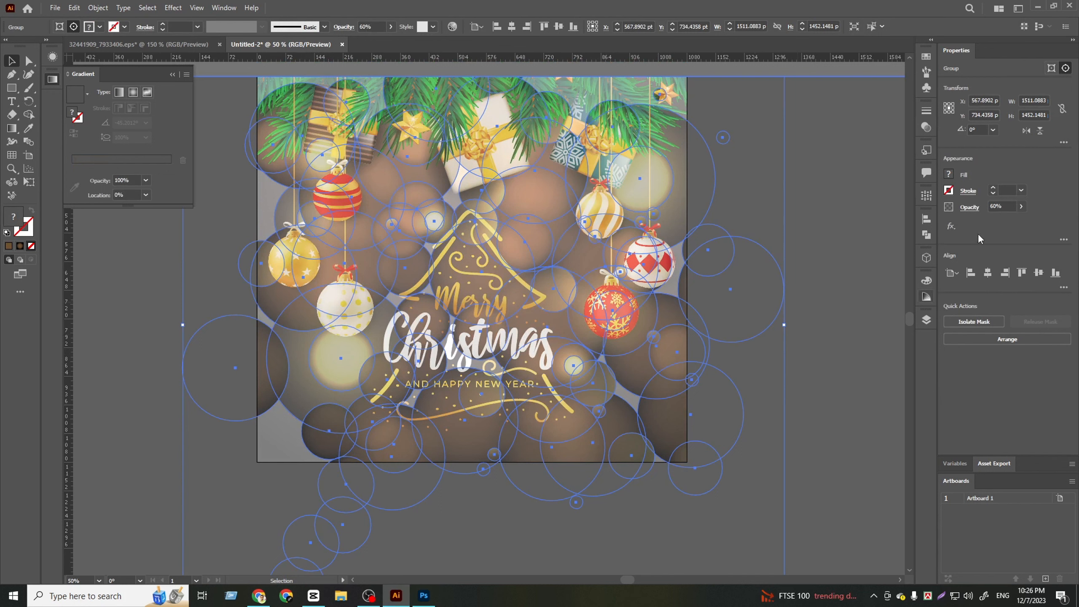
left_click(1022, 206)
left_click_drag(1005, 221, 998, 224)
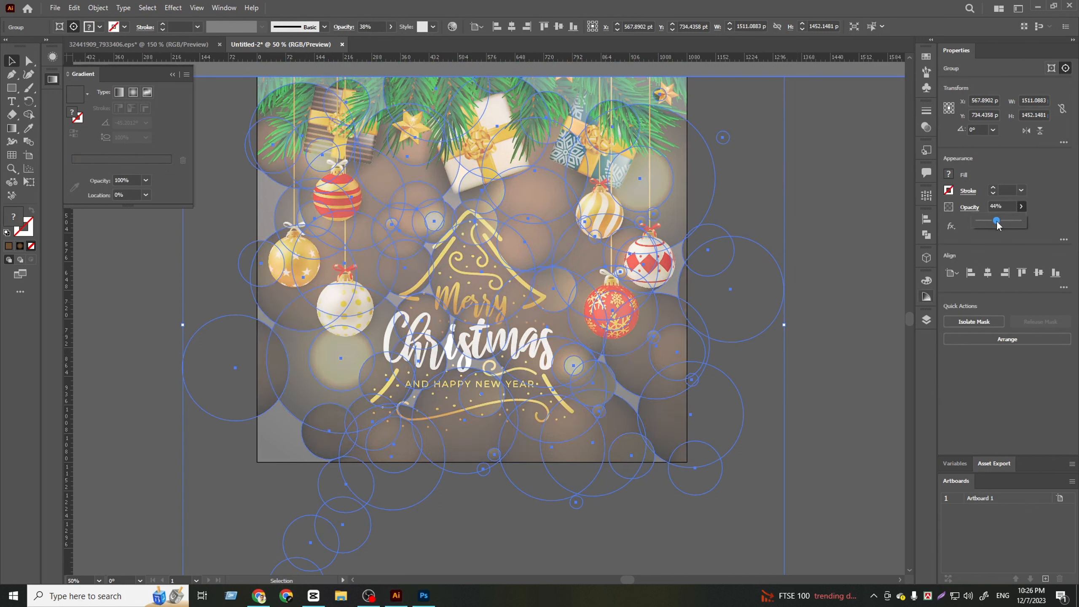
left_click(822, 310)
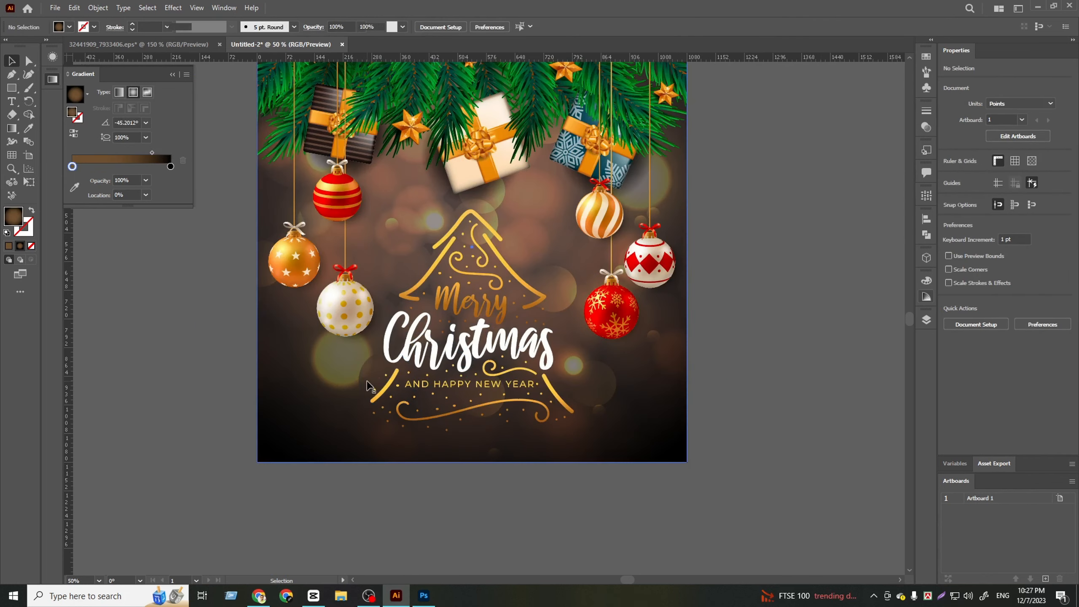
left_click(368, 394)
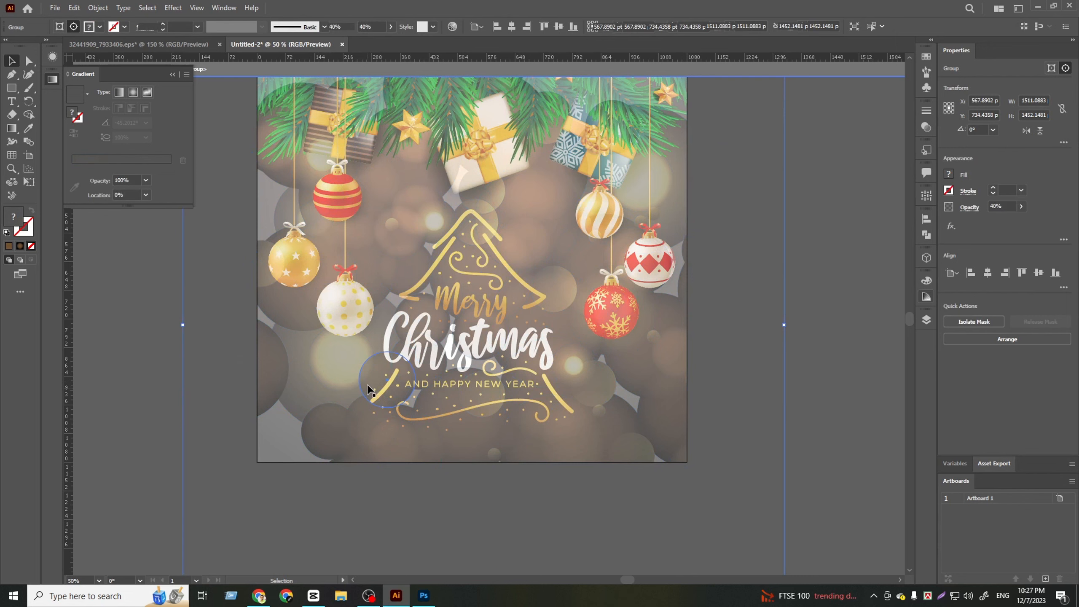
double_click(369, 388)
double_click(527, 502)
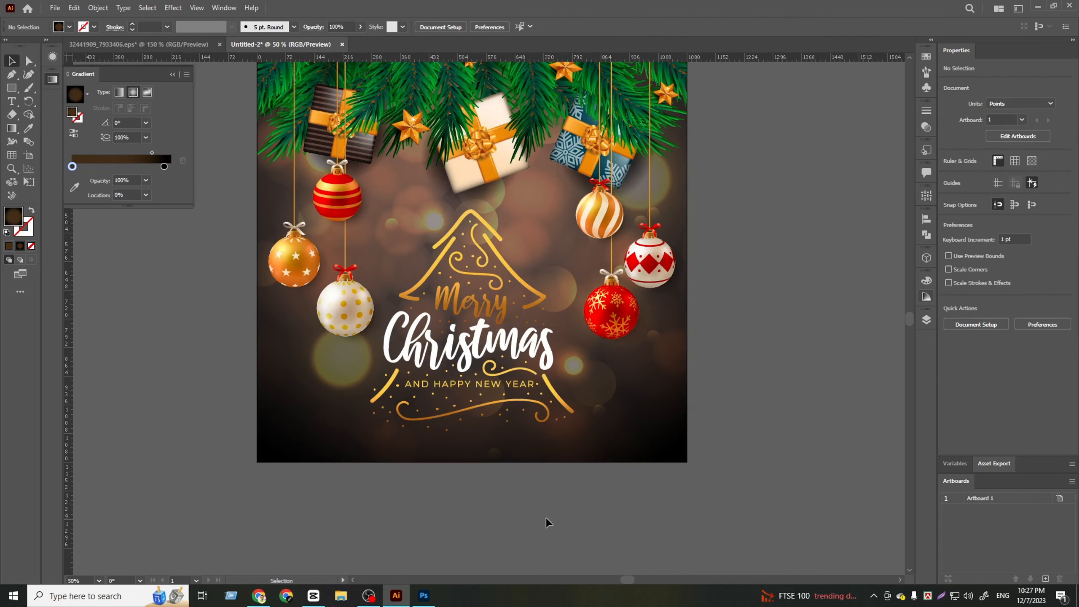
scroll(546, 518, "up", 2)
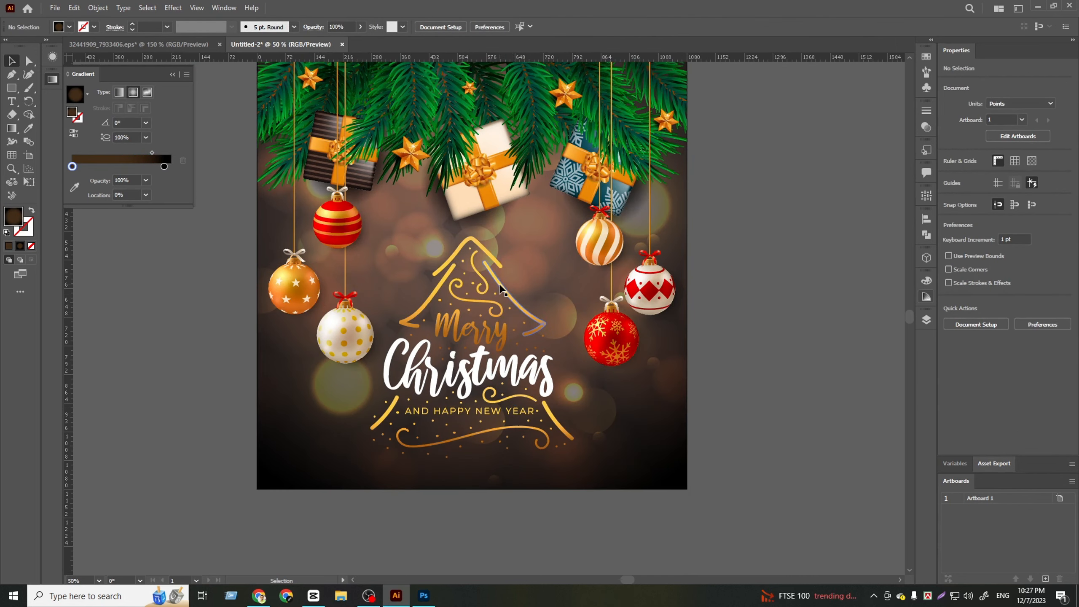
left_click(503, 284)
double_click(491, 233)
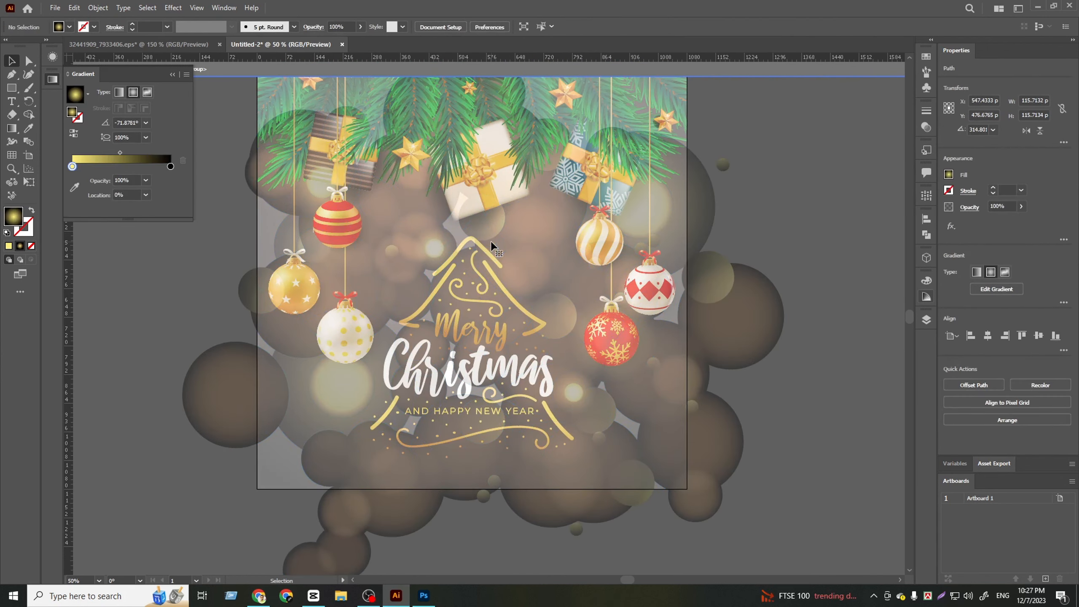
double_click(804, 449)
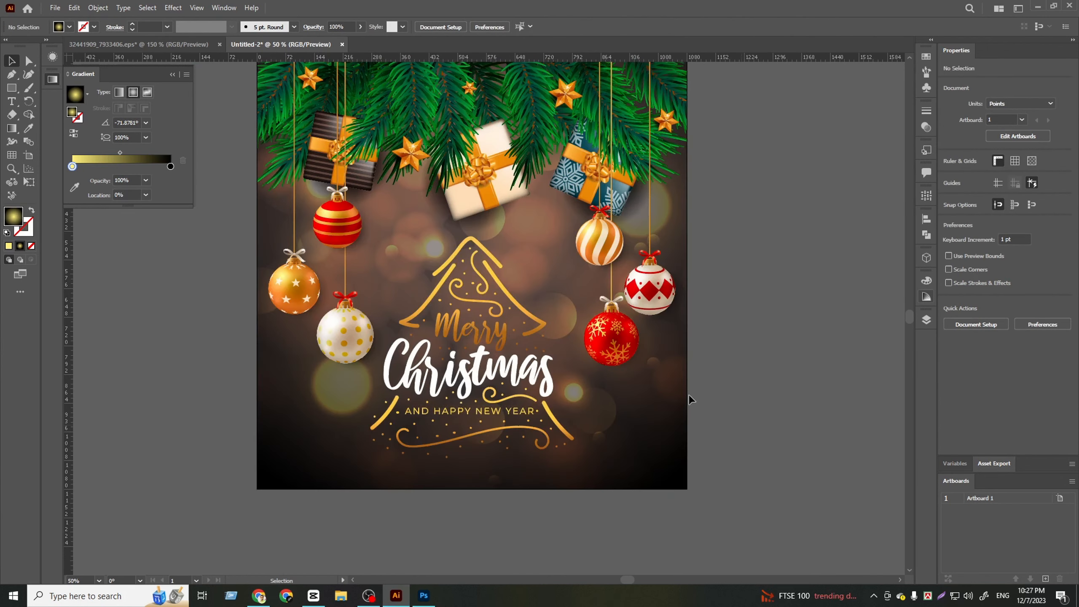
Start a Drop Shadow effect on the Merry Christmas lettering group, keeping the artwork clear of its settings dialog
left_click(497, 254)
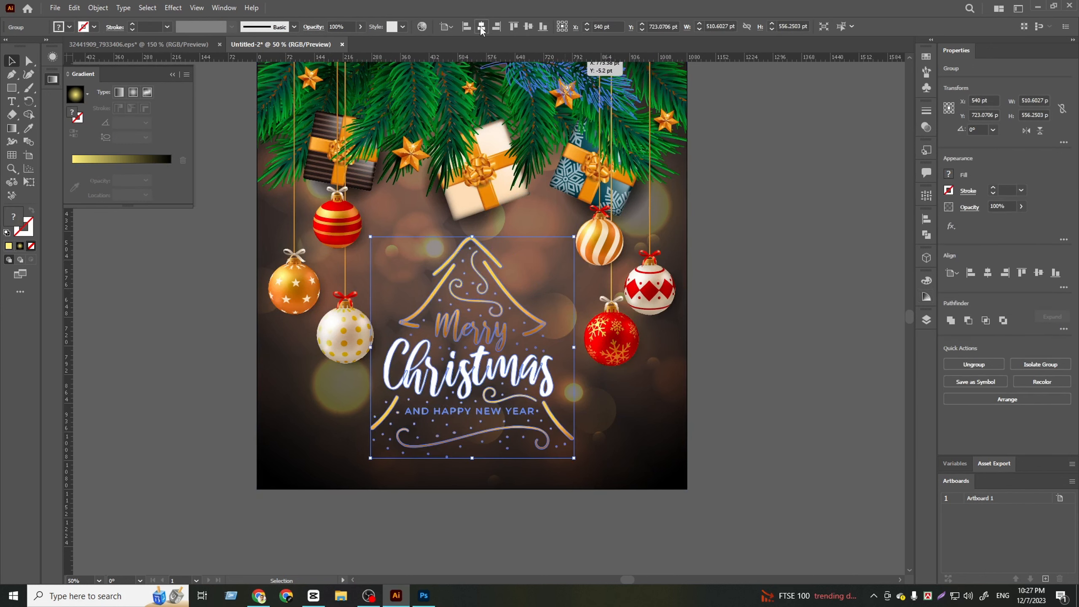
left_click(174, 7)
mouse_move(219, 136)
left_click(309, 136)
left_click_drag(932, 239, 816, 216)
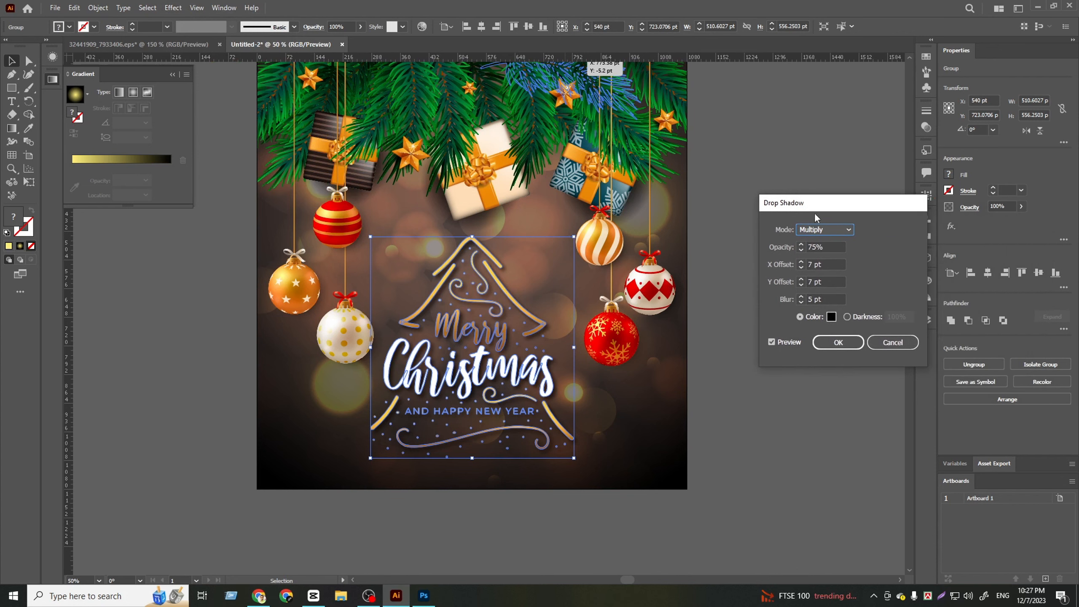
Set the lettering's drop shadow color to the very dark brown 160600
left_click(832, 317)
left_click_drag(510, 318, 534, 353)
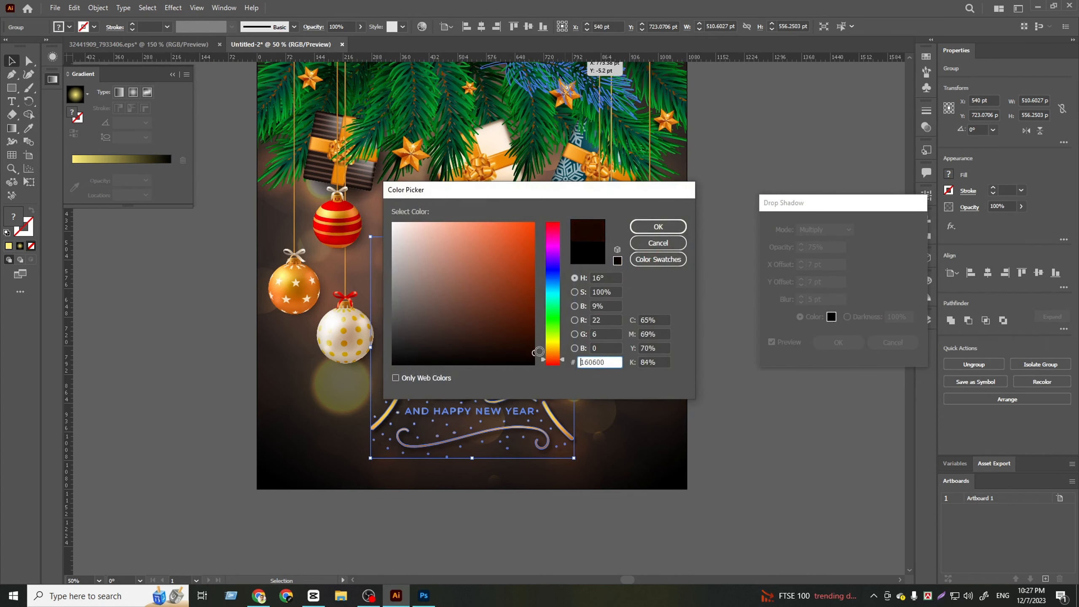
left_click(675, 229)
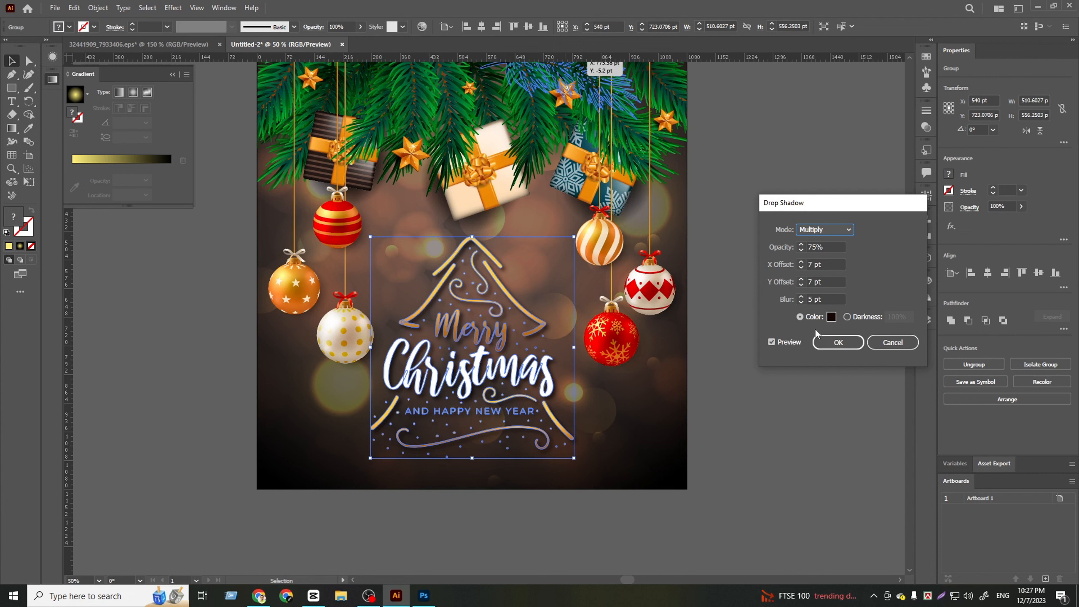
Give the lettering's drop shadow a 0 pt X offset, 10 pt Y offset and 4 pt blur, apply it, and deselect the lettering
left_click(830, 263)
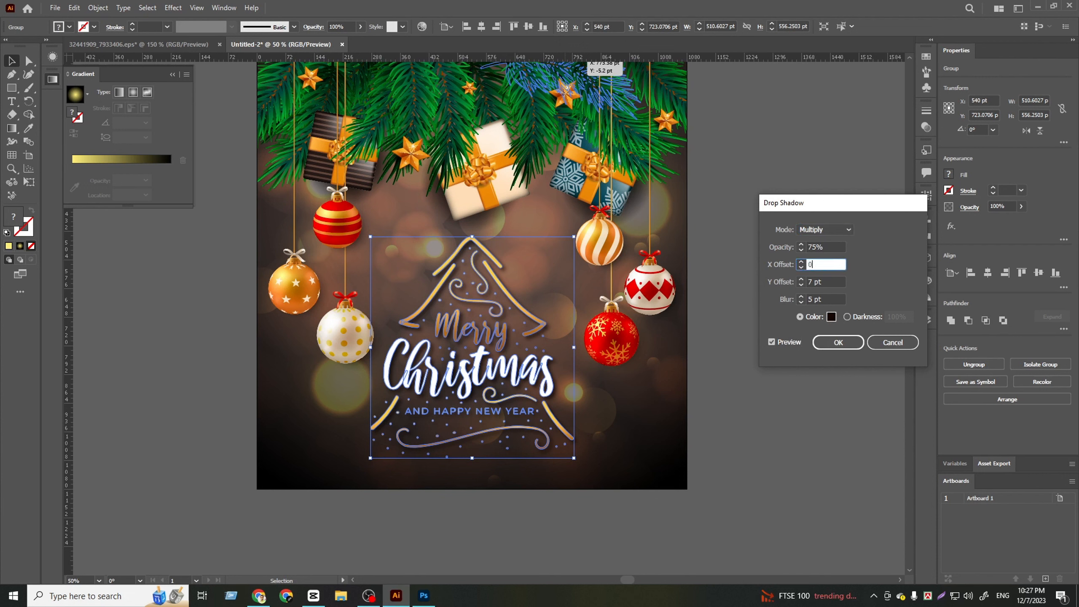
left_click(828, 281)
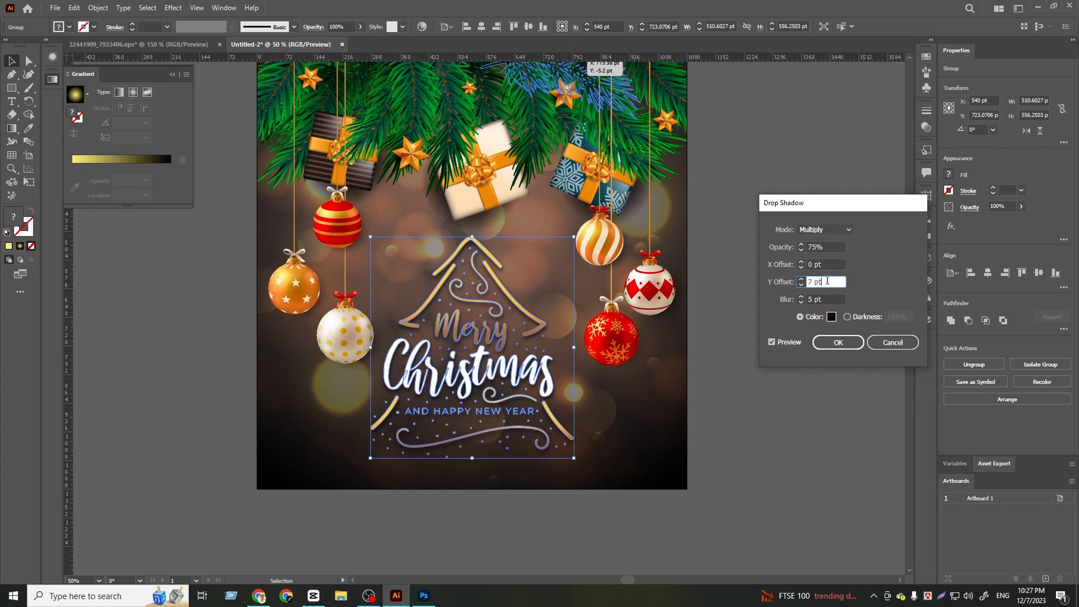
left_click(801, 279)
left_click(802, 279)
left_click(801, 279)
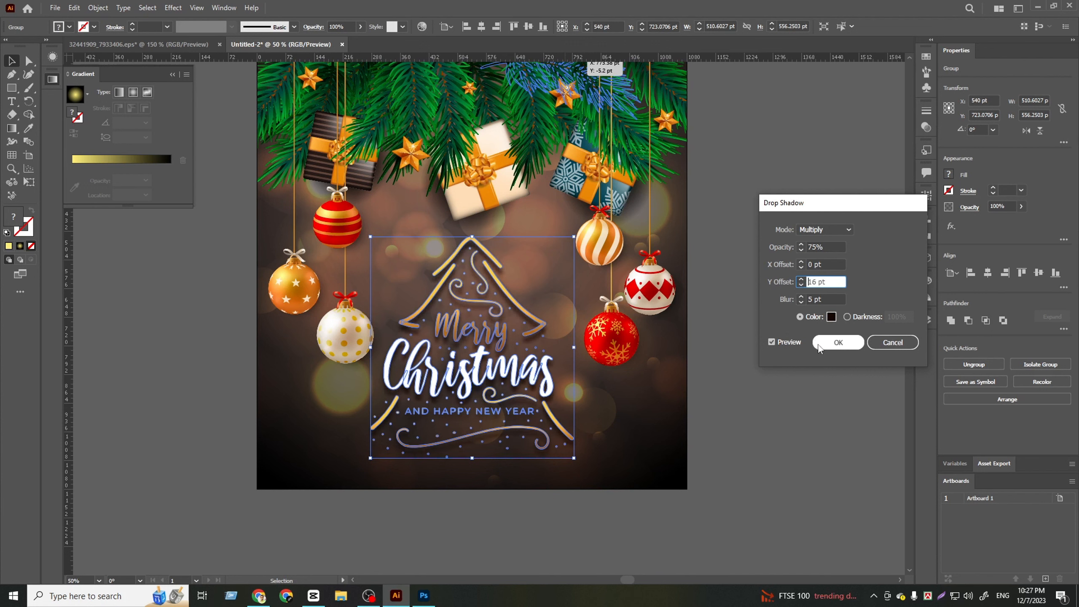
left_click(812, 295)
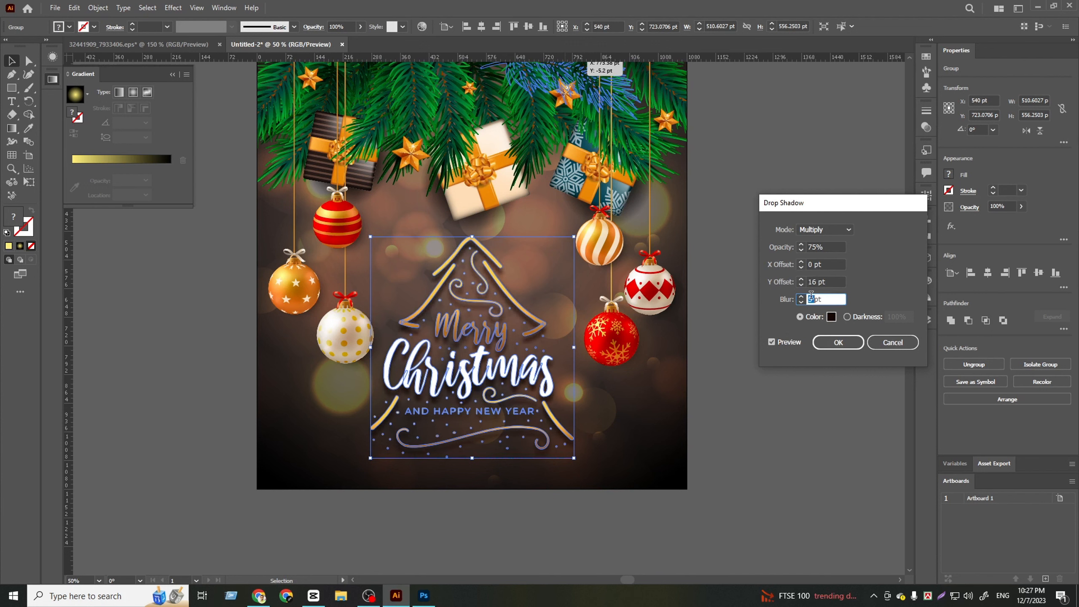
left_click(784, 344)
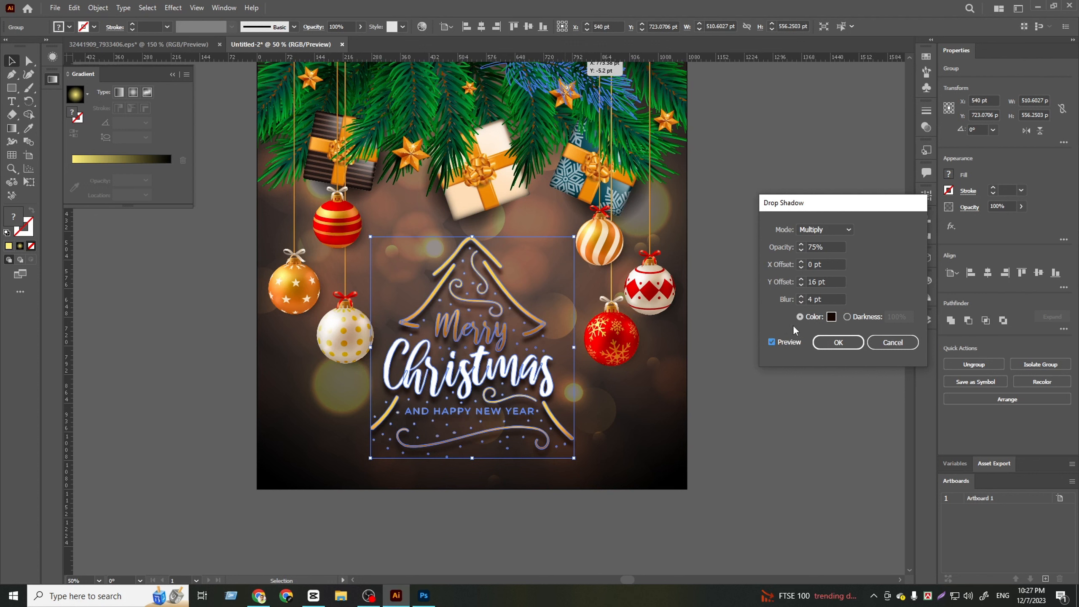
left_click(802, 284)
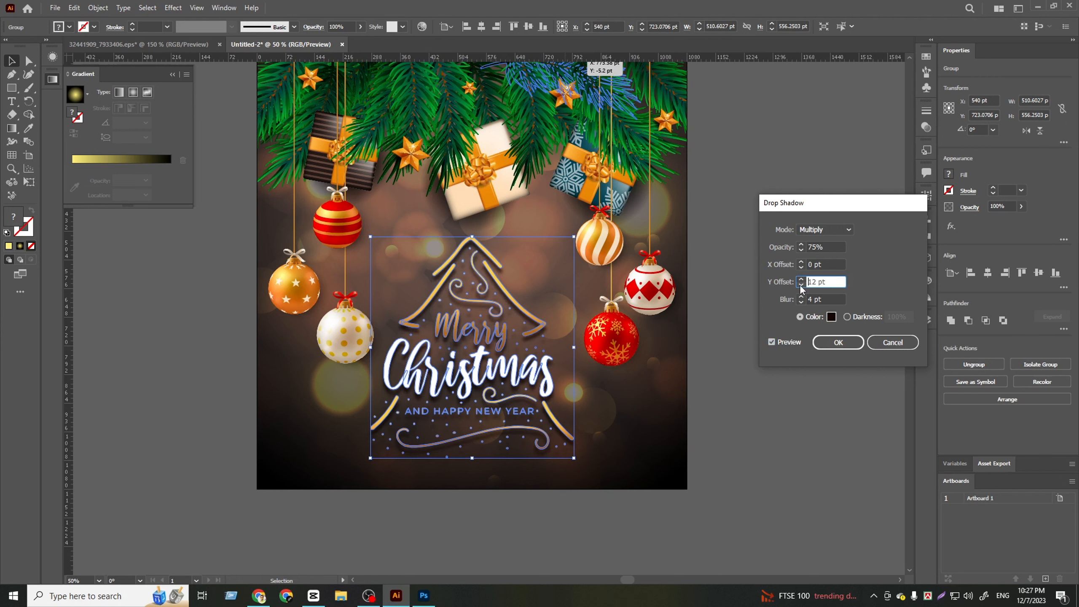
left_click(815, 247)
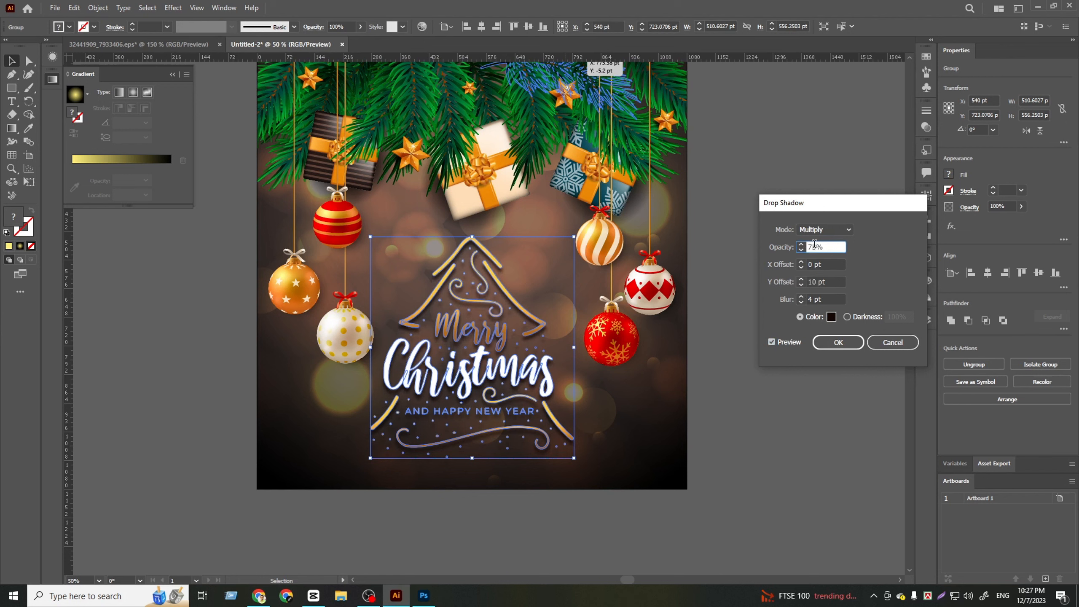
key("Return")
left_click(793, 448)
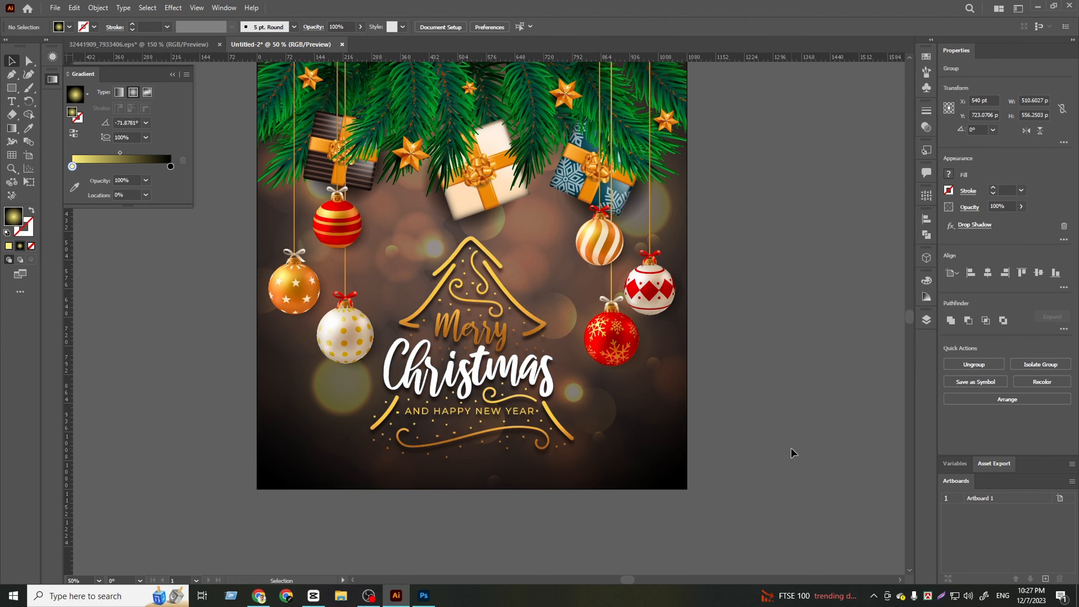
Isolate the word "Merry" within the lettering, replace its gradient with the solid yellow fill FAC854, and exit isolation
scroll(544, 340, "down", 2)
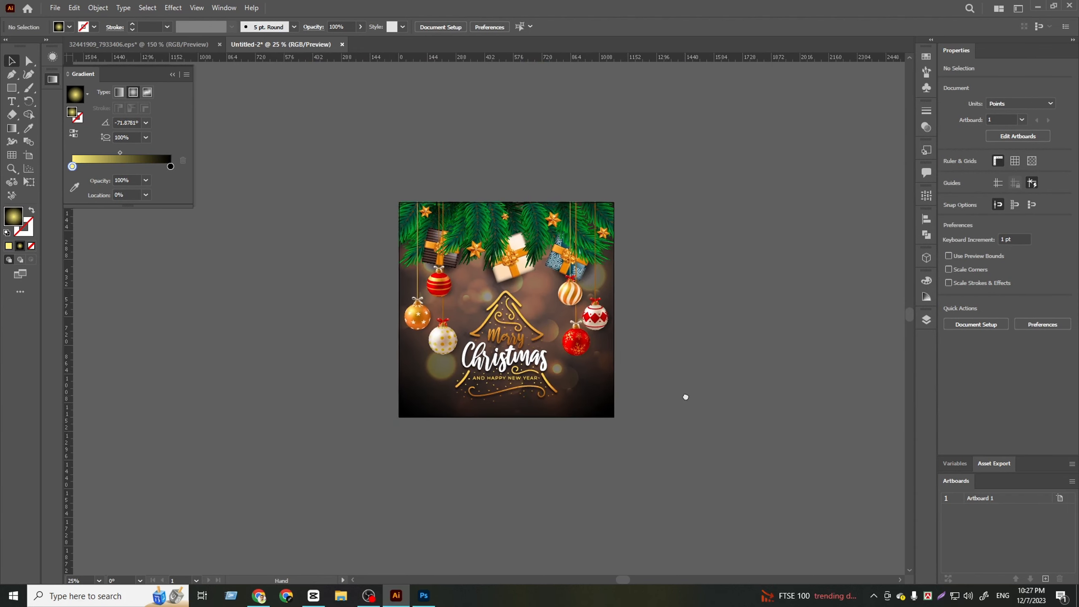
scroll(536, 382, "up", 2)
scroll(468, 317, "up", 1)
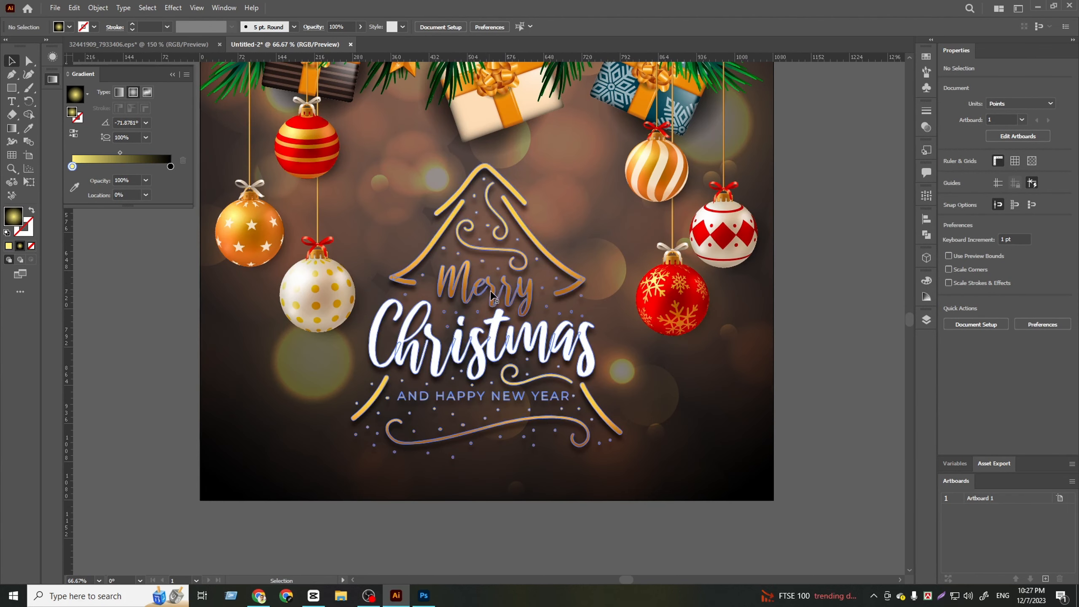
left_click(488, 298)
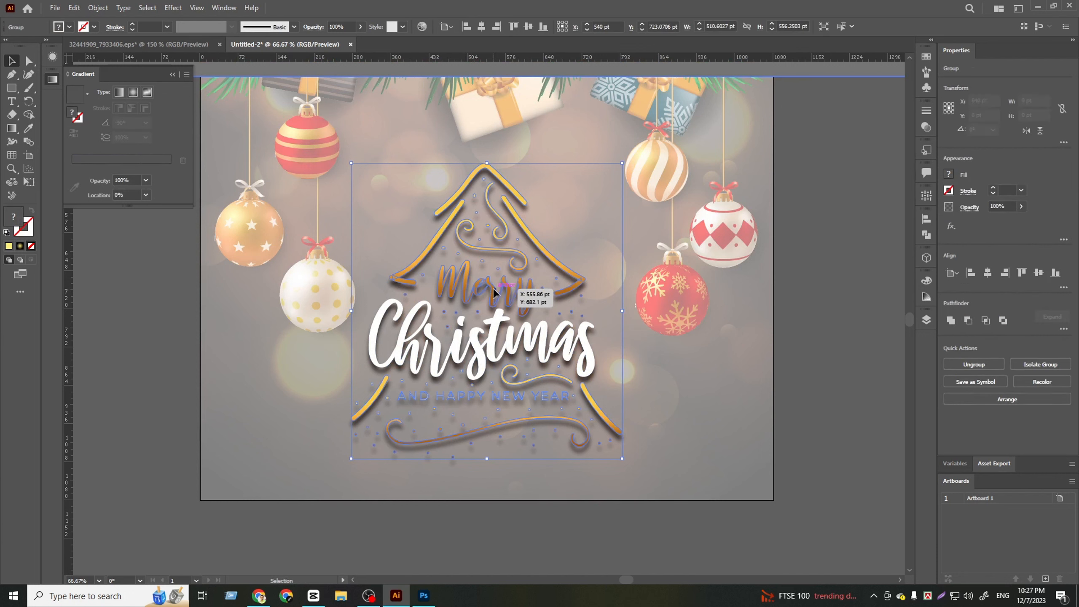
double_click(493, 289)
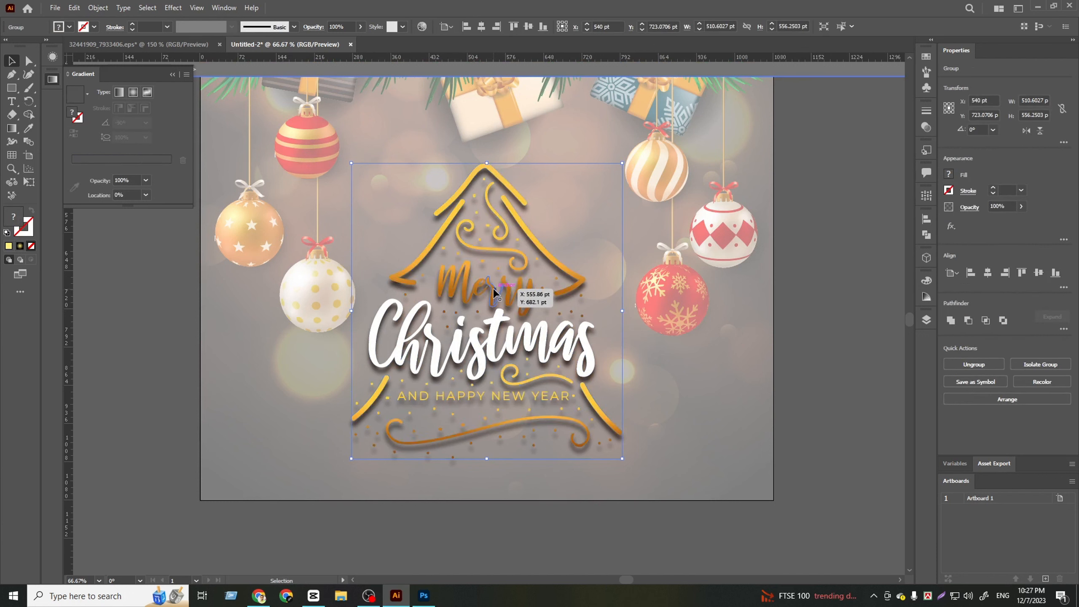
left_click(8, 247)
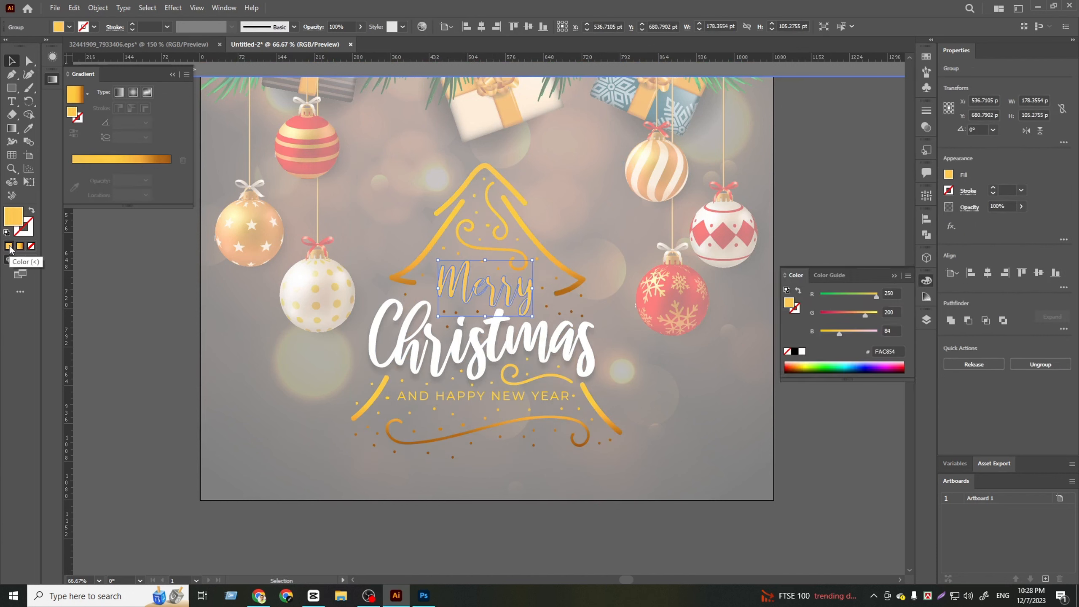
left_click(802, 489)
double_click(803, 485)
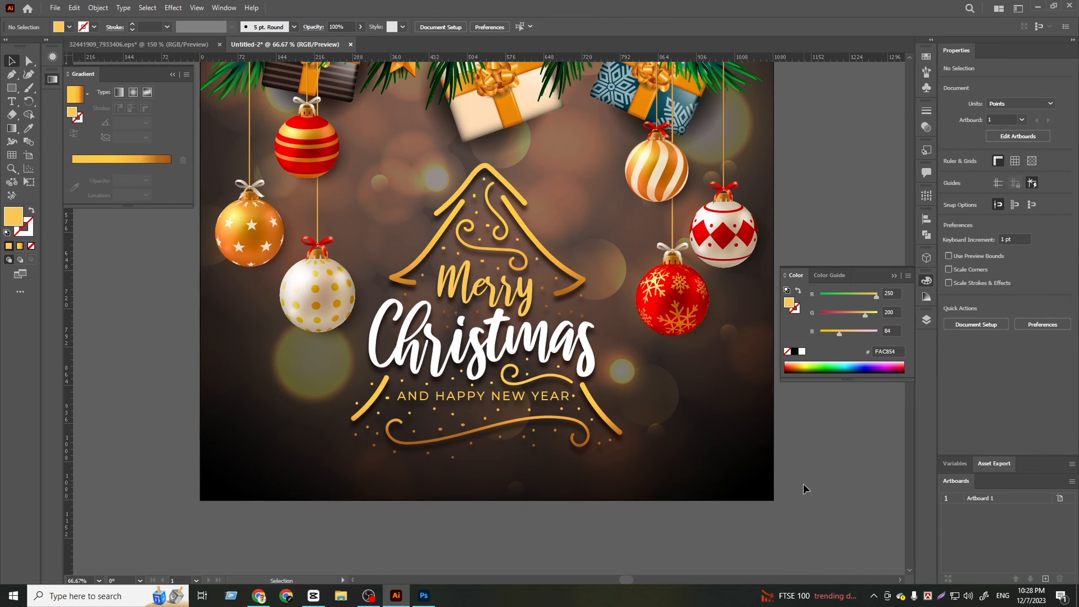
key("ctrl+minus")
key("ctrl+minus")
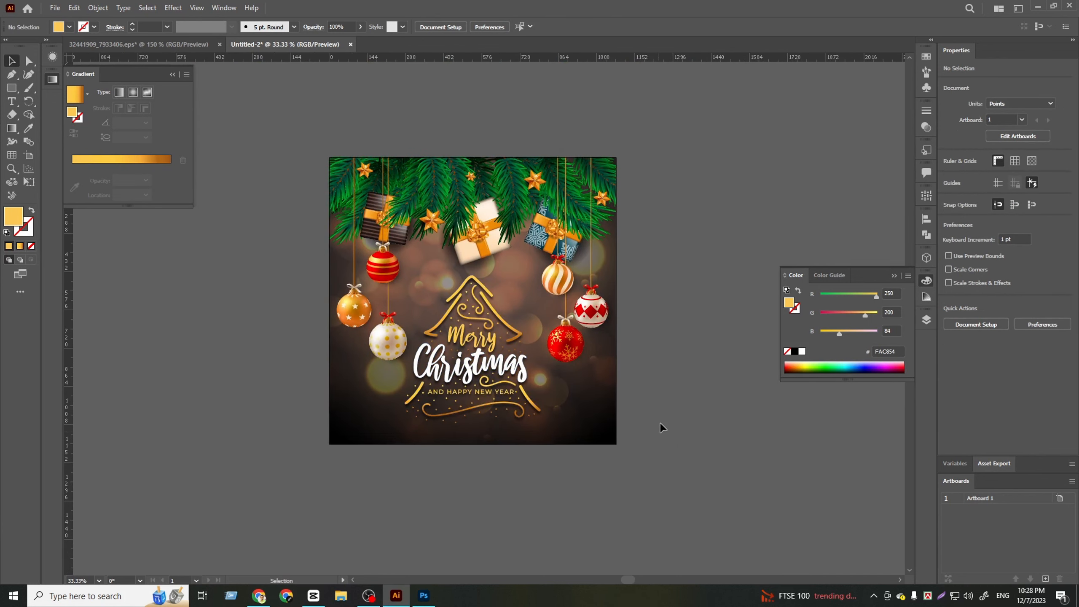
scroll(478, 330, "up", 1)
scroll(482, 336, "up", 1)
scroll(513, 330, "down", 2)
left_click_drag(531, 359, 502, 320)
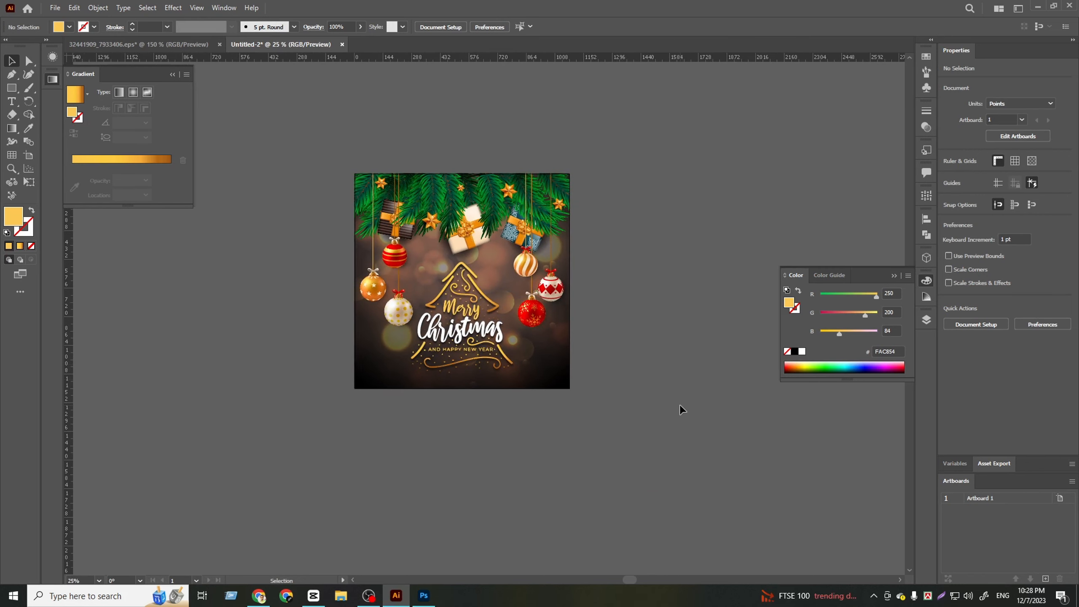
key("ctrl+a")
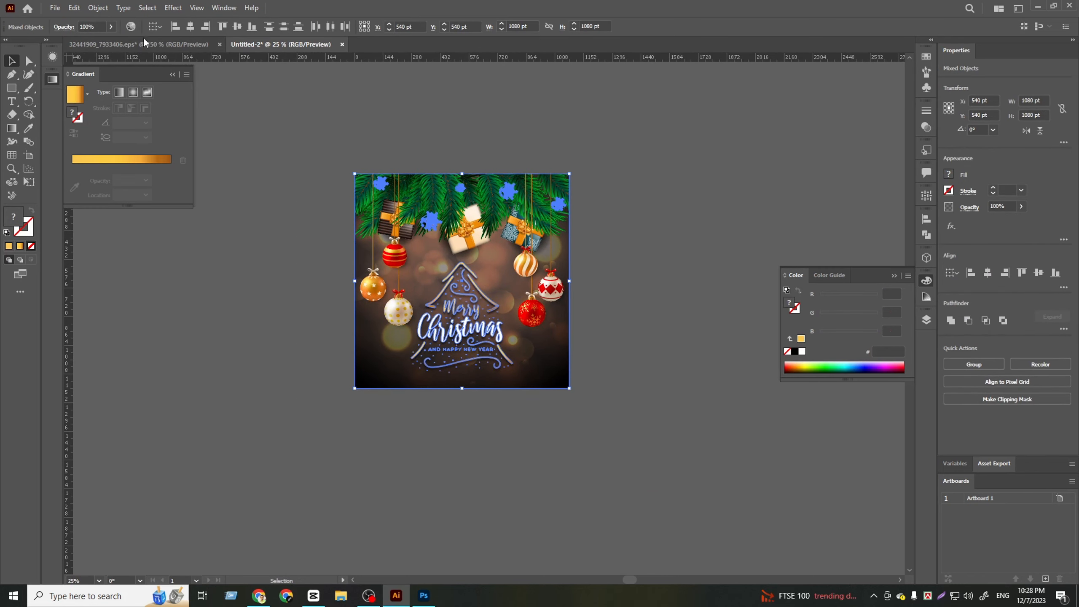
left_click(295, 144)
Create a 1080 × 1080 pt rectangle and align it to the artboard's bottom and right edges so it covers the design
key("m")
left_click(551, 267)
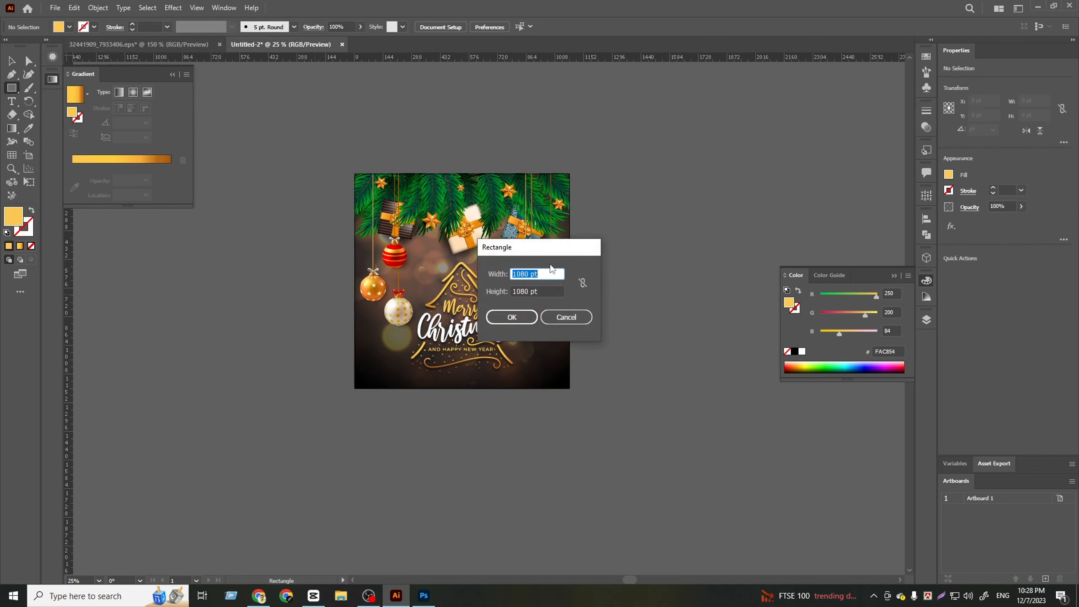
left_click(511, 317)
key("v")
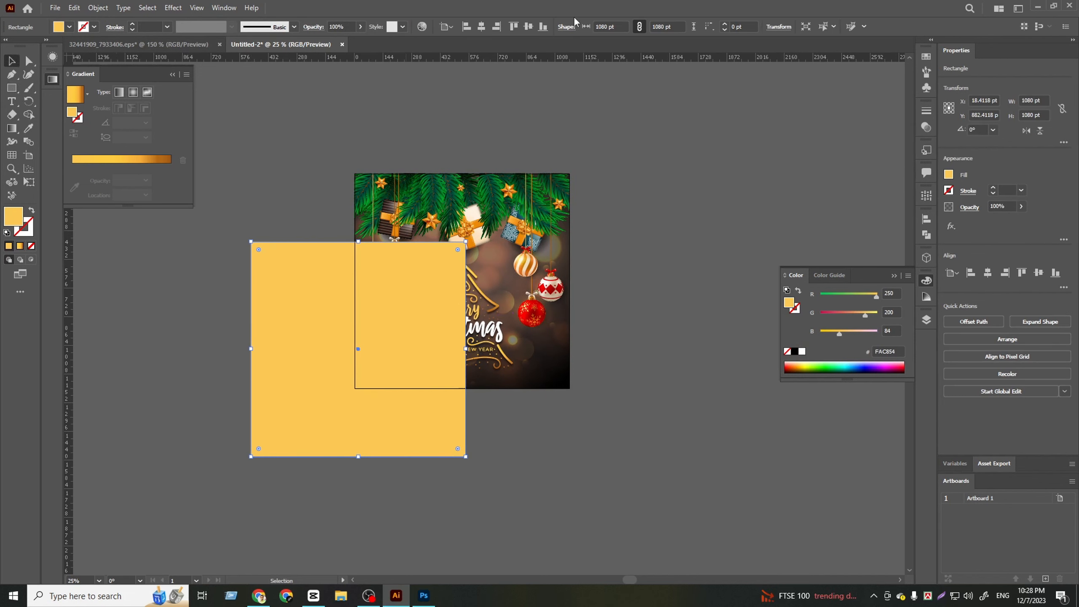
left_click(544, 26)
left_click(496, 26)
left_click(326, 127)
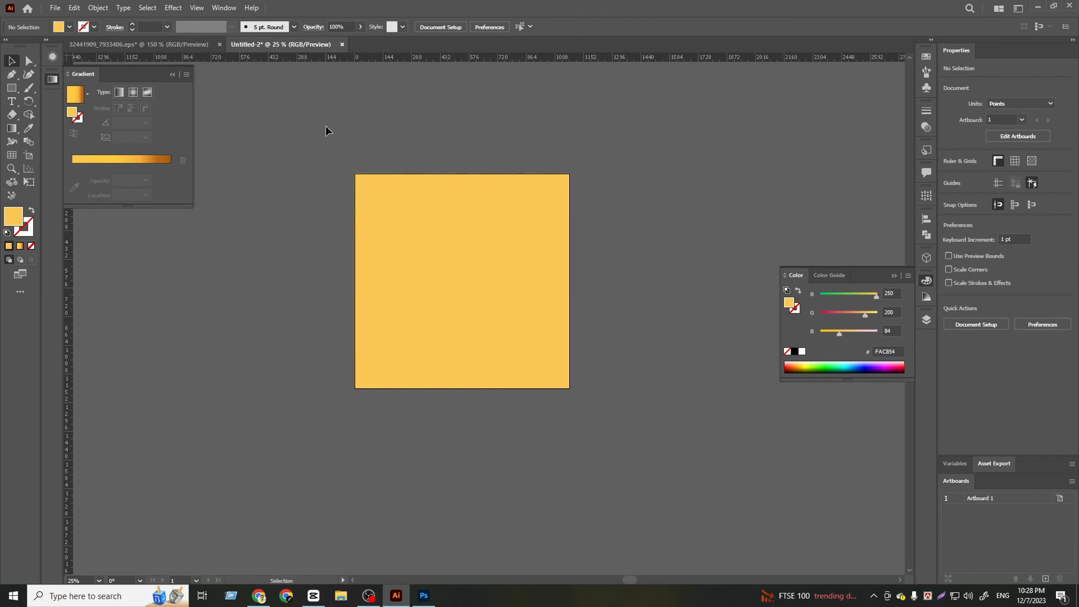
Select all the artwork together with the covering rectangle and make a clipping mask from it
left_click_drag(557, 366, 602, 427)
right_click(489, 298)
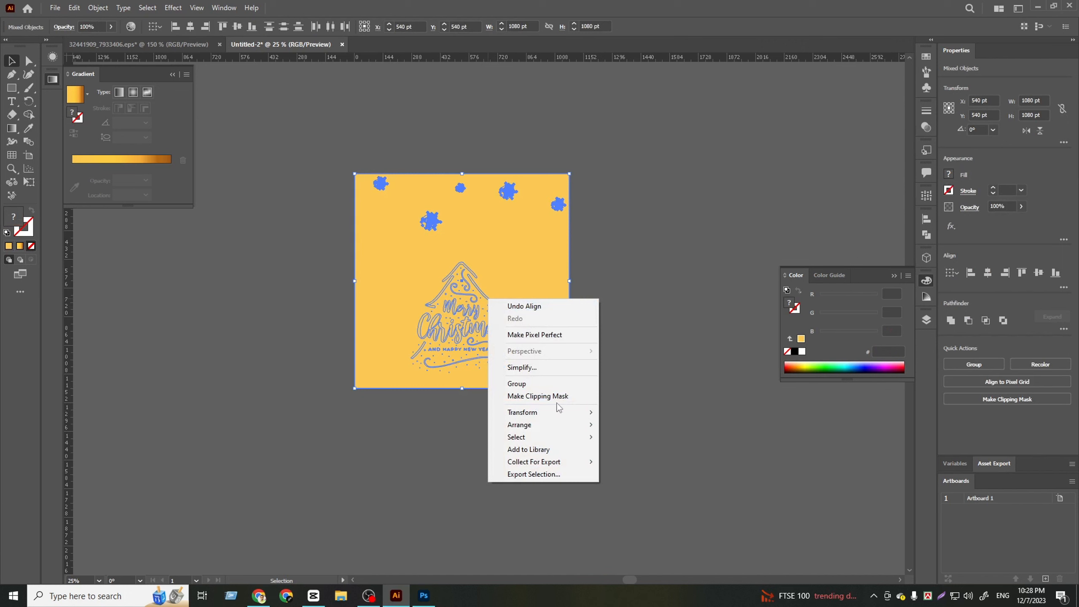
left_click(573, 397)
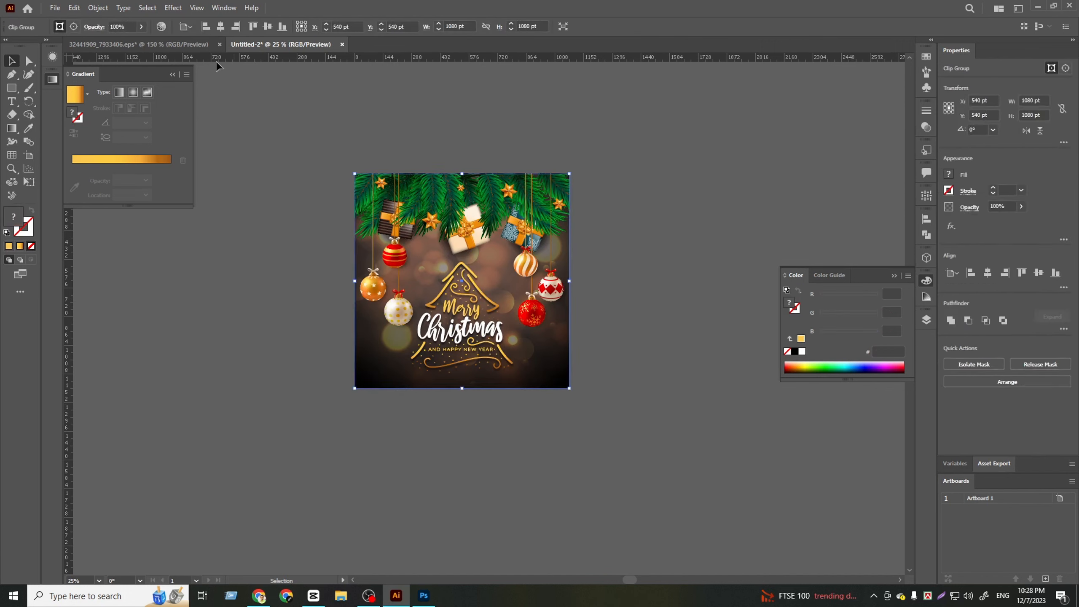
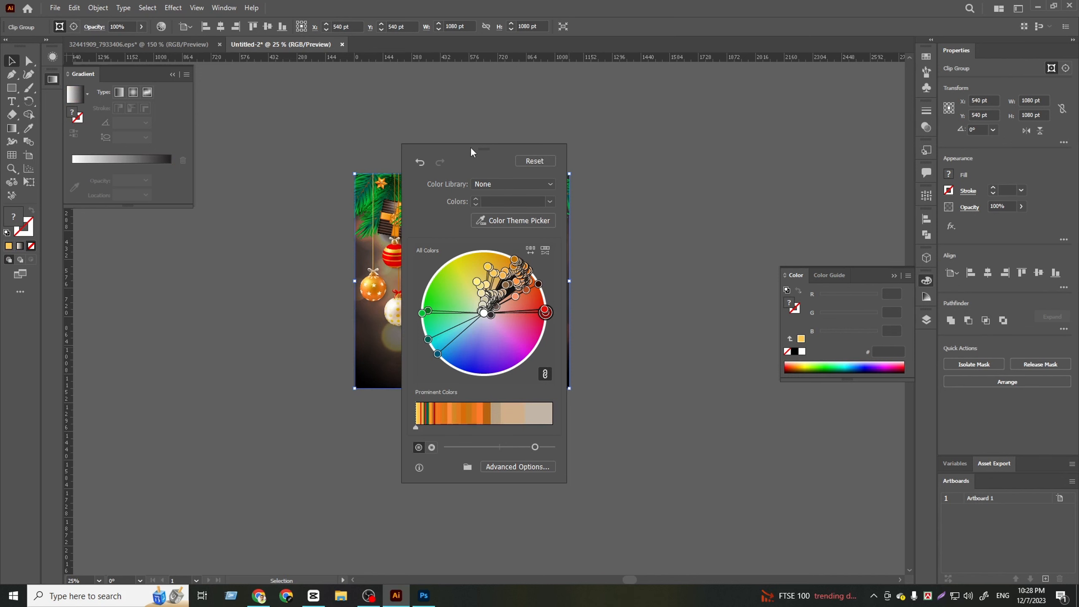
Recolor the clipped design by trying darker overall brightness levels, settle slightly below the original level, and deselect it
left_click_drag(471, 147, 695, 147)
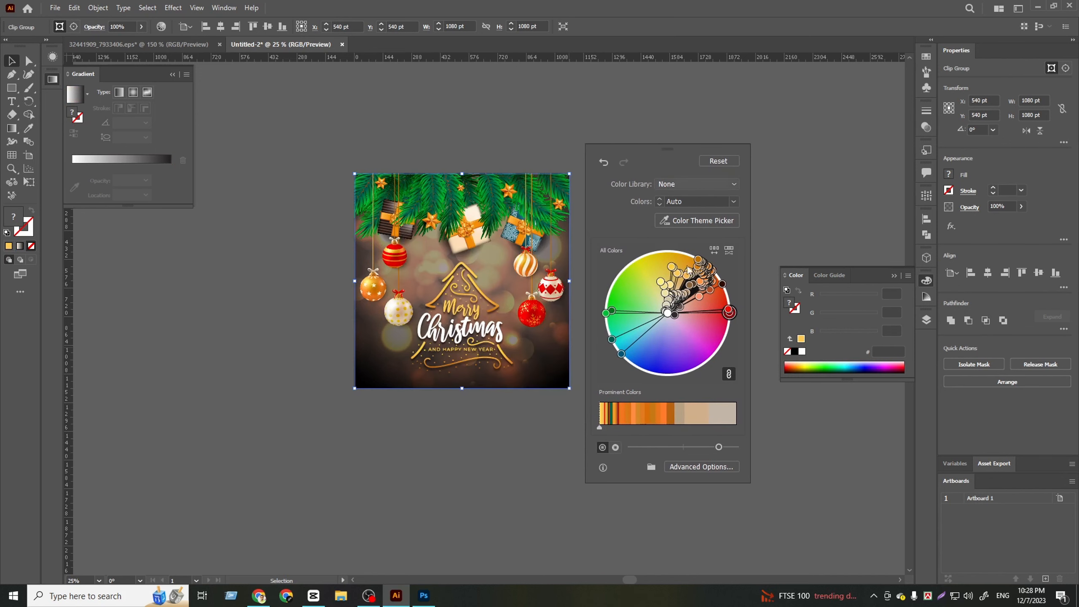
left_click(715, 447)
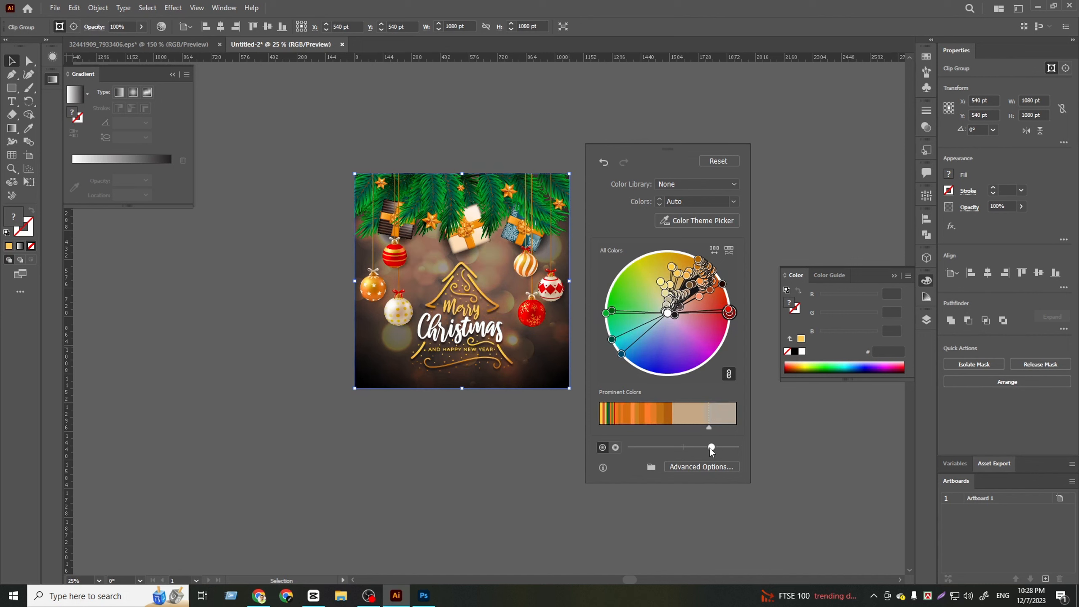
left_click_drag(712, 447, 699, 448)
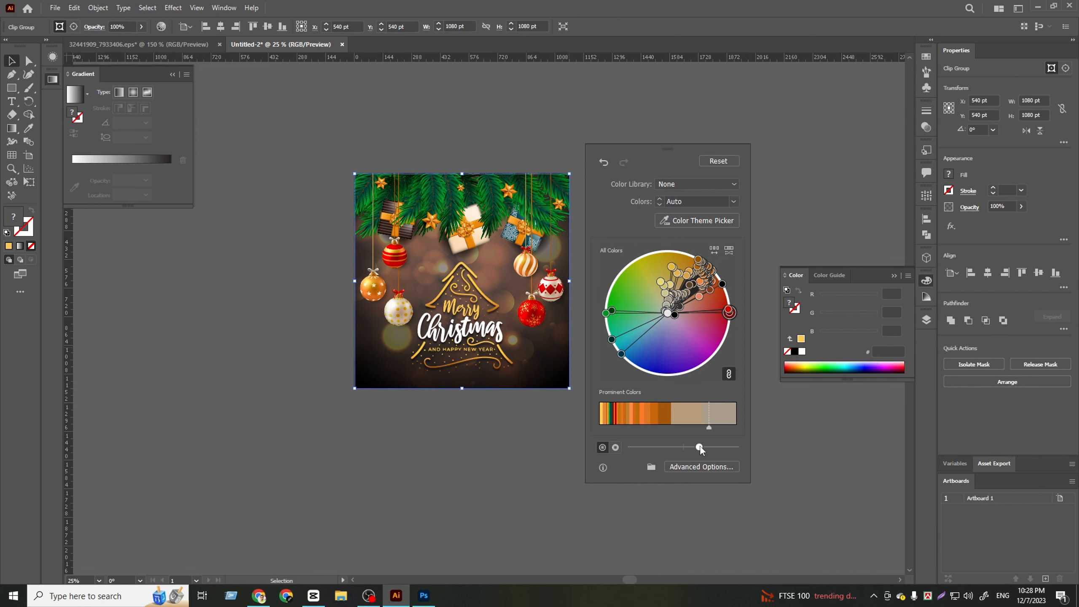
left_click(700, 446)
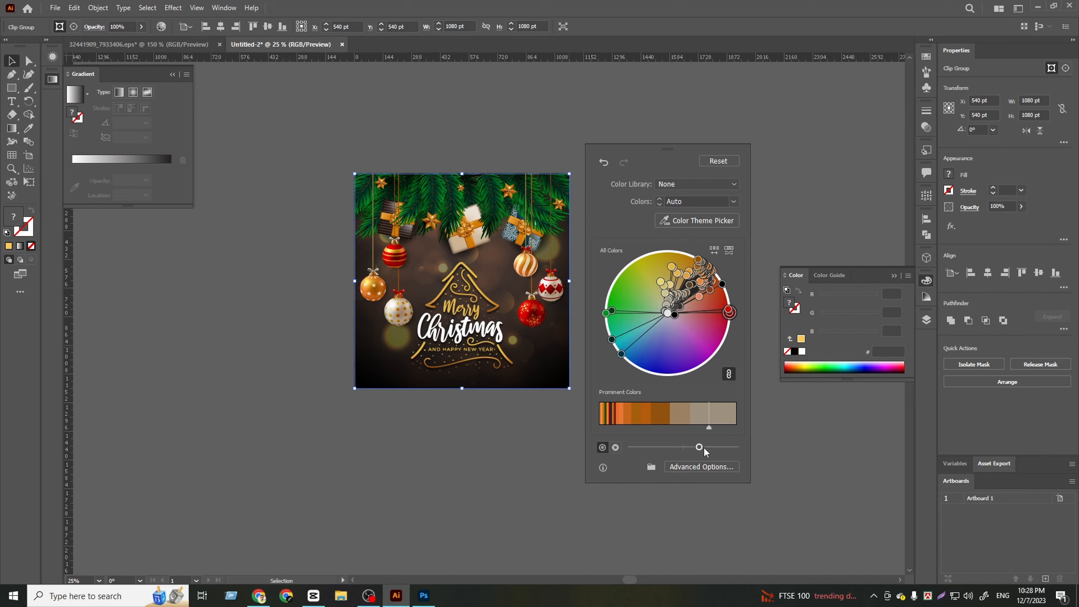
left_click(704, 447)
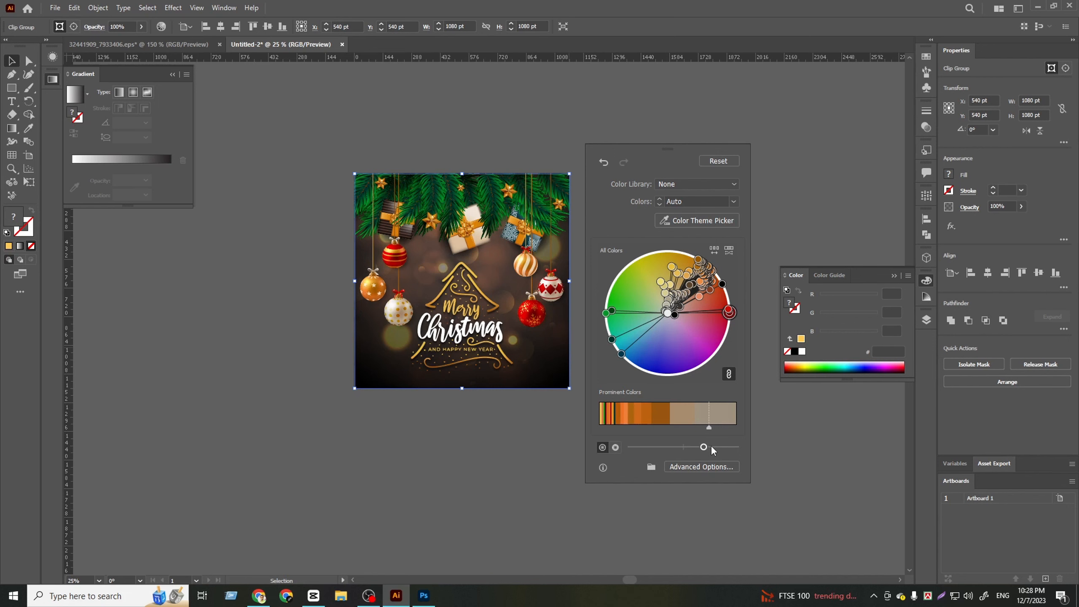
left_click(714, 447)
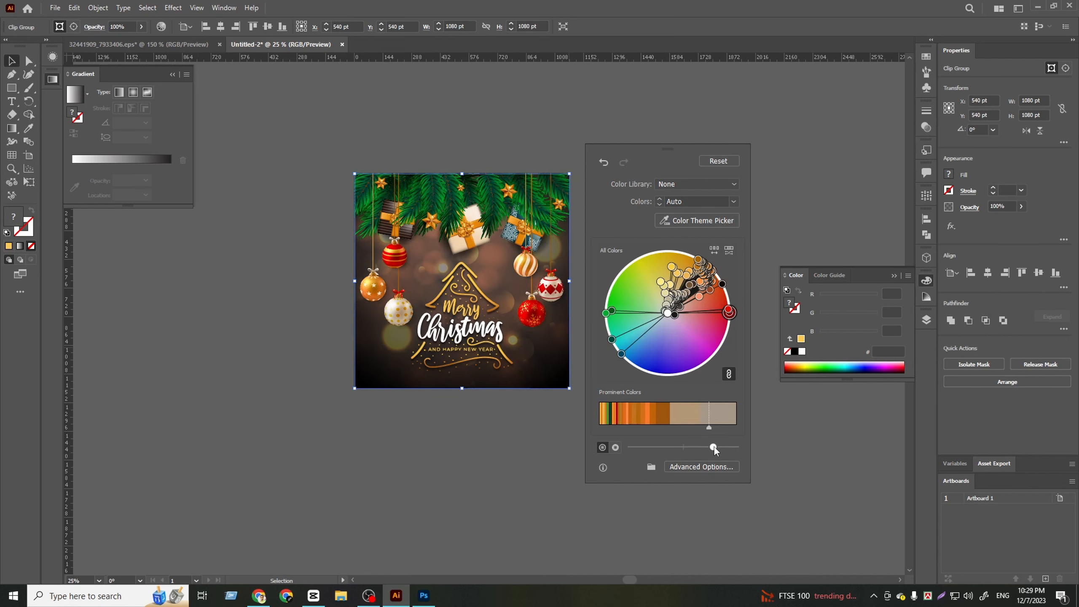
left_click(786, 468)
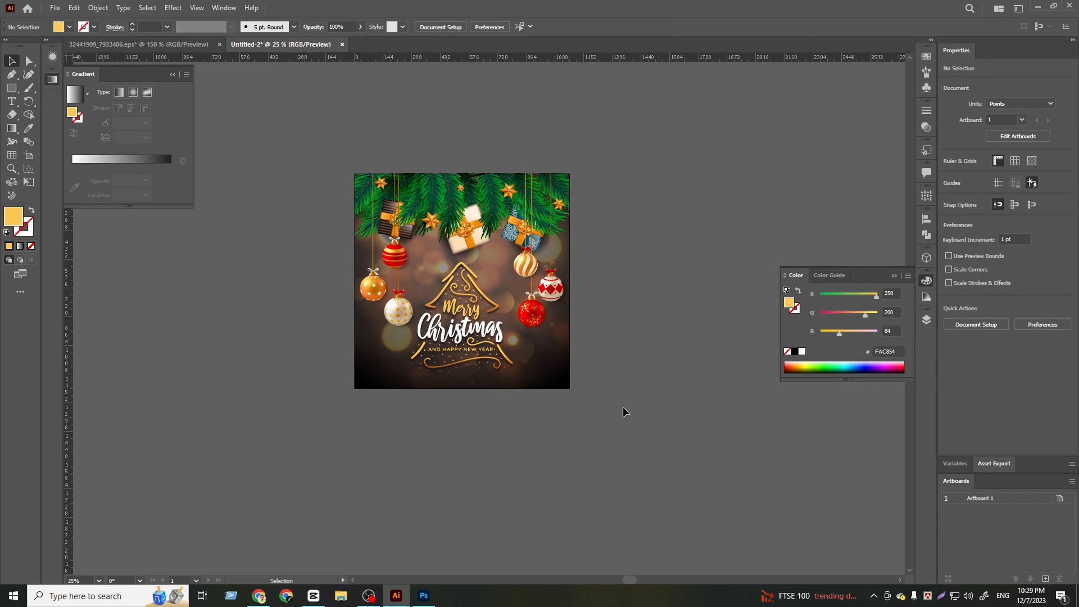
Isolate the bokeh lights inside the clipped design and move the light above the tree onto the tree's peak
scroll(466, 382, "up", 2)
left_click(403, 150)
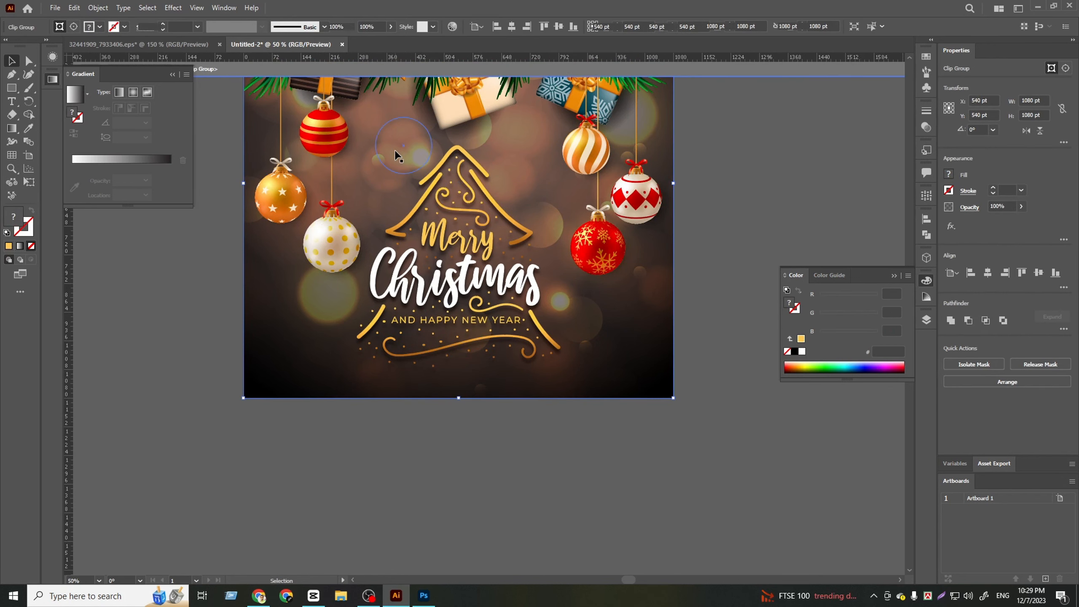
double_click(396, 152)
left_click_drag(420, 157, 456, 161)
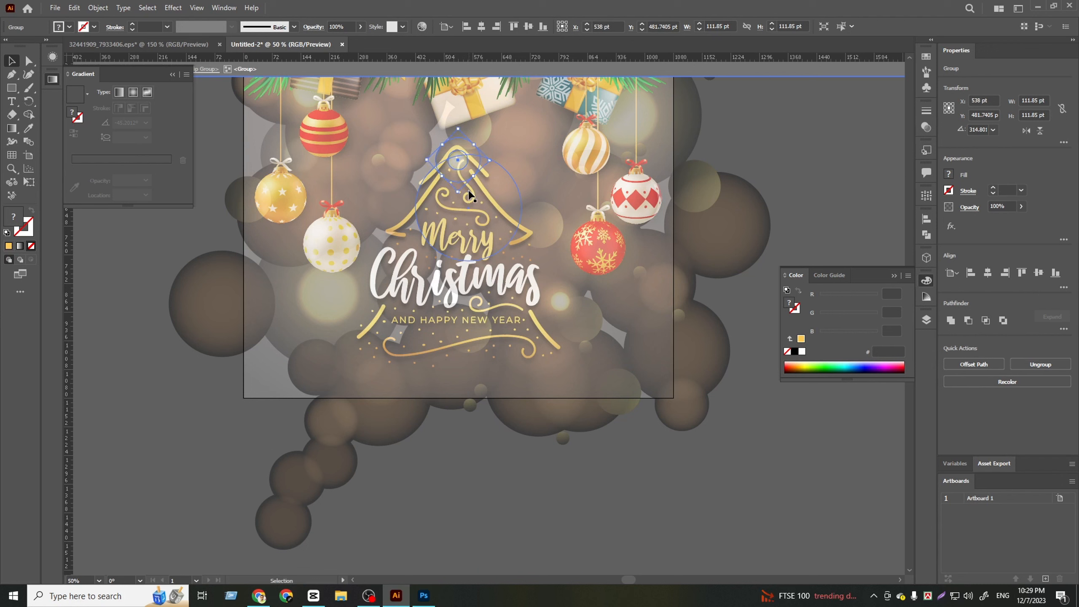
Place copies of the small yellow bokeh light in the lower part of the design, and exit isolation
left_click(381, 164)
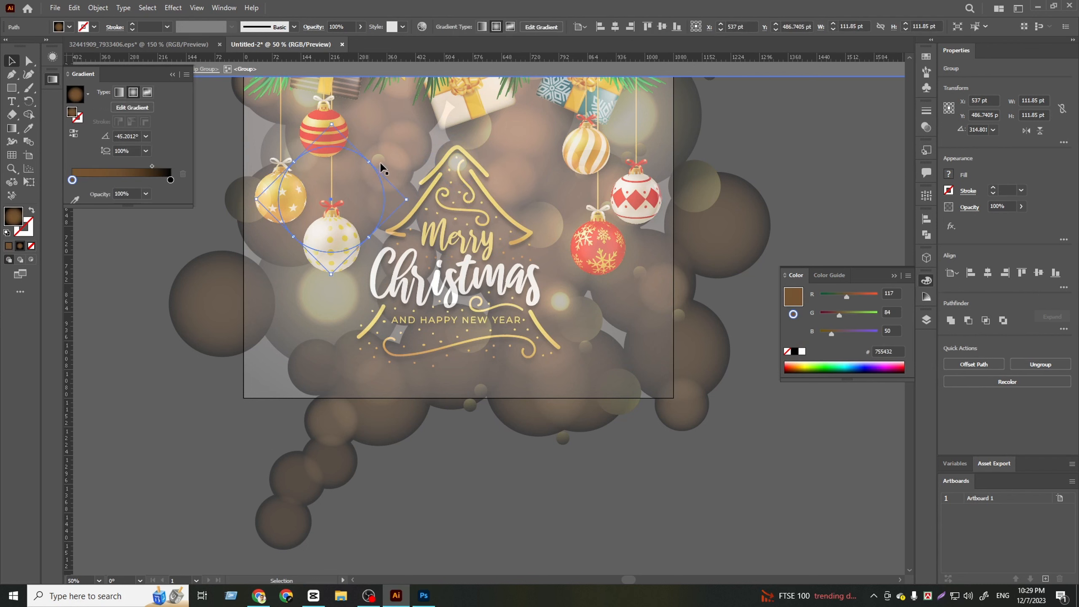
left_click_drag(381, 162, 622, 338)
left_click(579, 445)
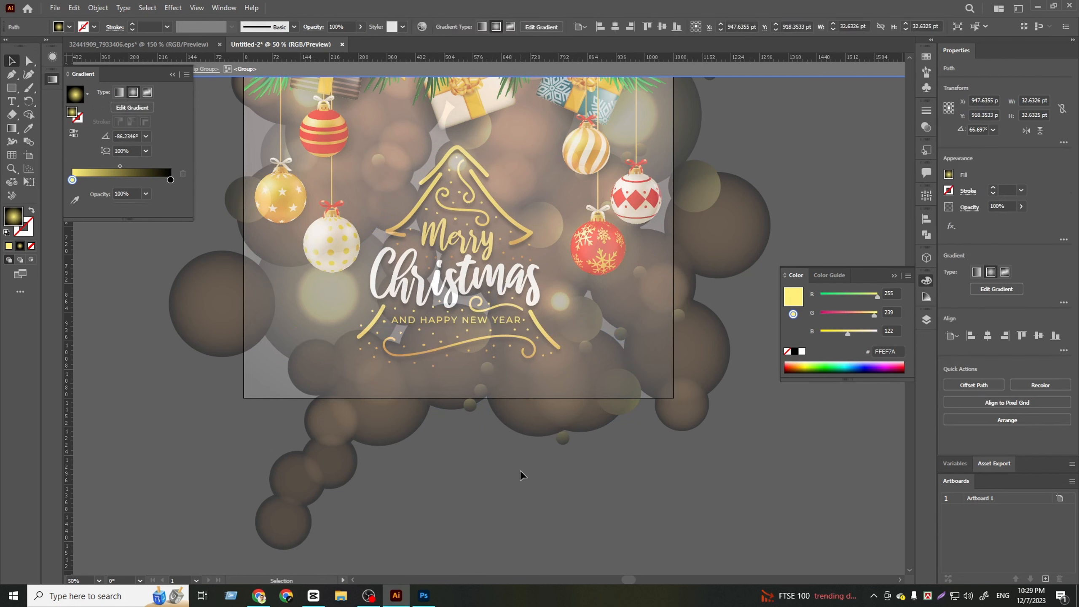
left_click(523, 472)
left_click_drag(486, 371, 282, 377)
double_click(462, 465)
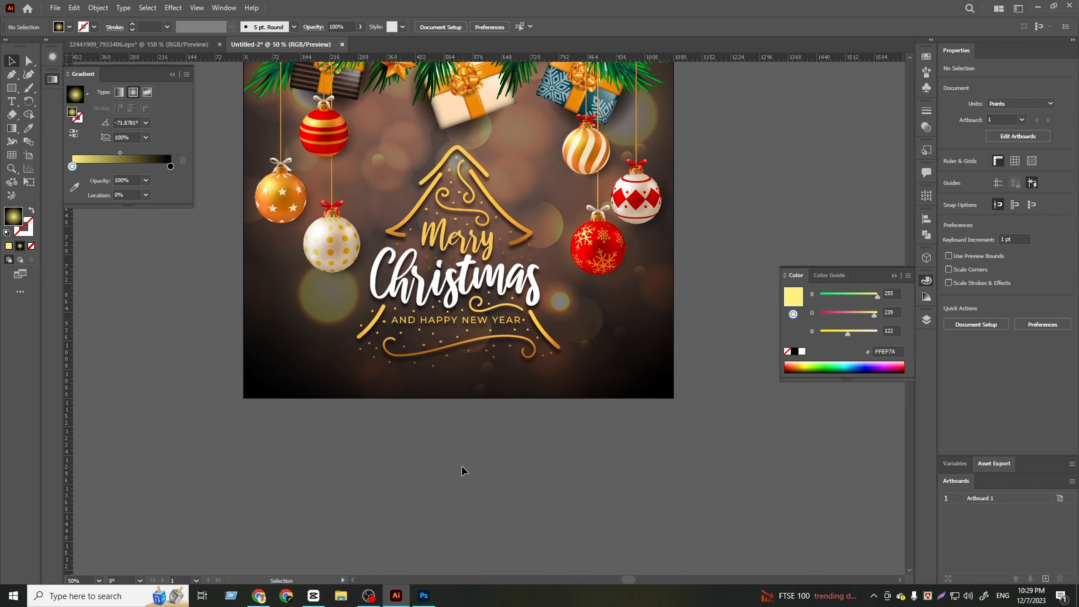
Collapse the Gradient panel and save the document to the Desktop as Untitled-2.ai in Adobe Illustrator format
scroll(462, 466, "up", 2)
scroll(801, 426, "up", 2)
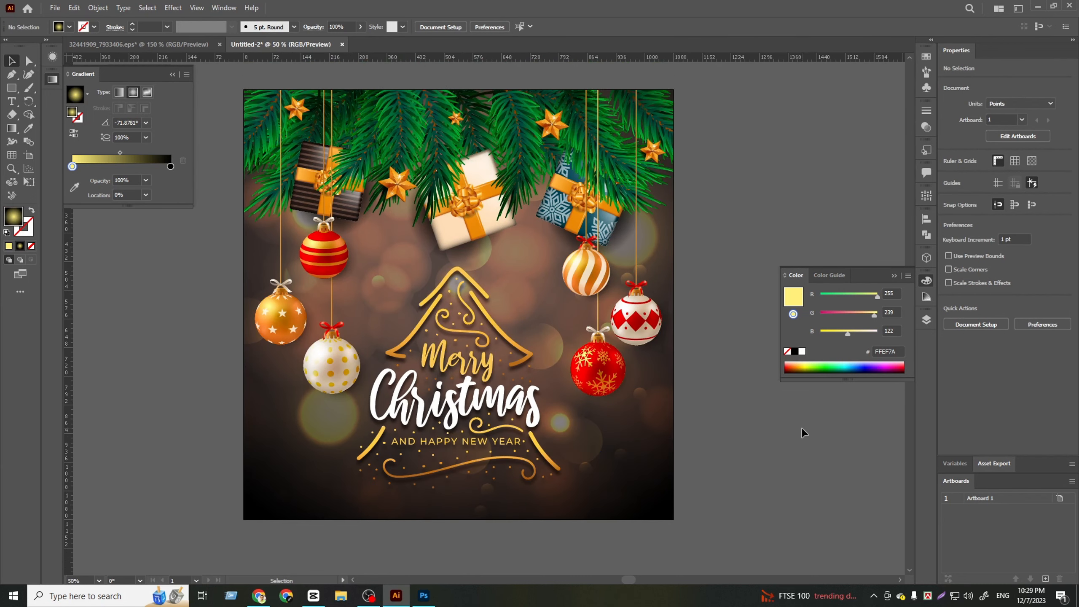
key("ctrl+minus")
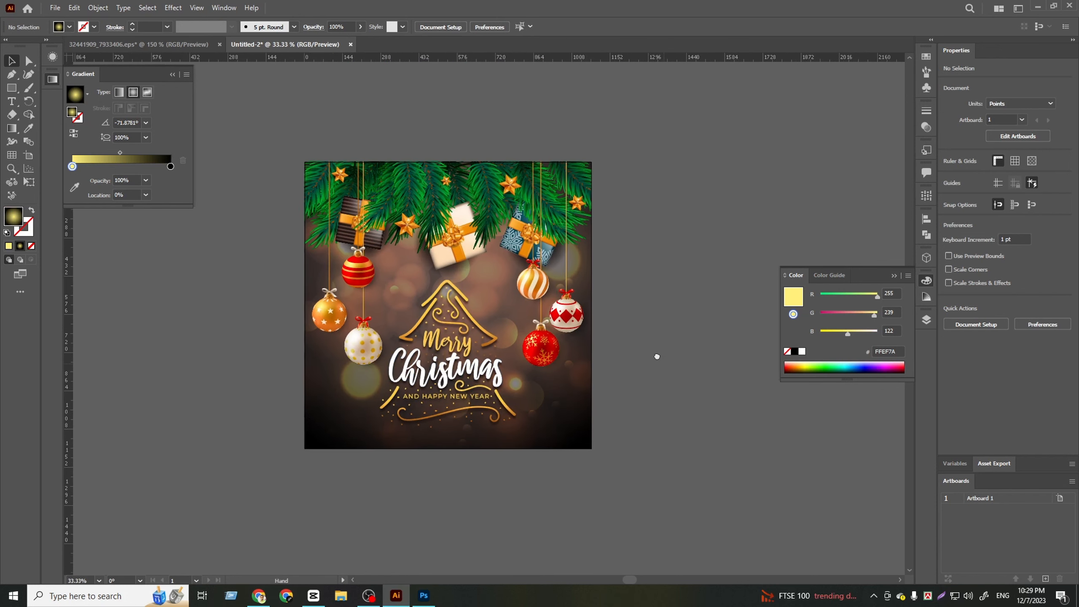
left_click(172, 75)
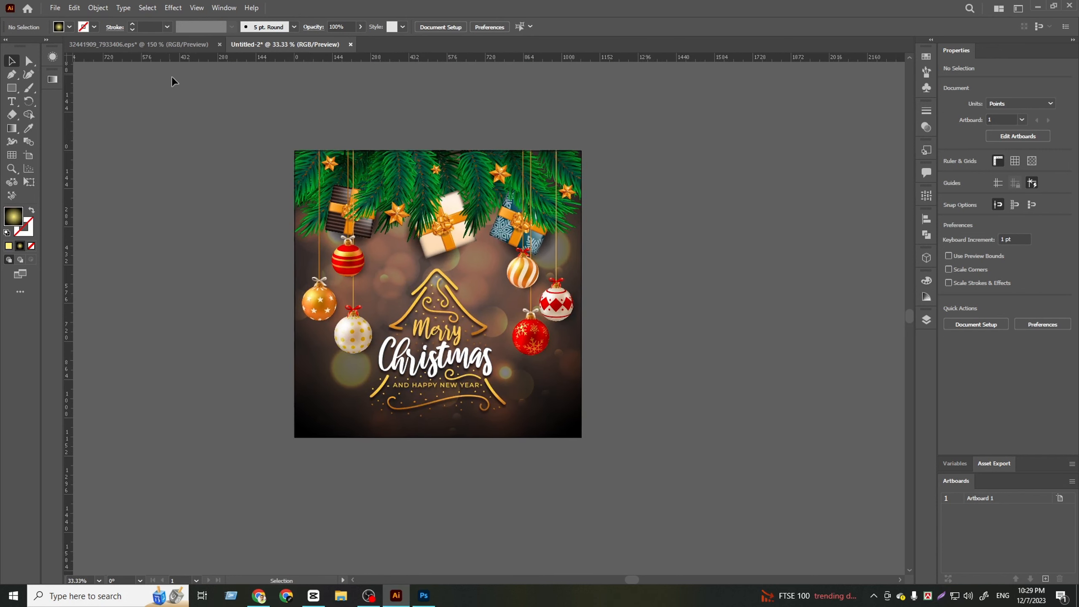
left_click(55, 8)
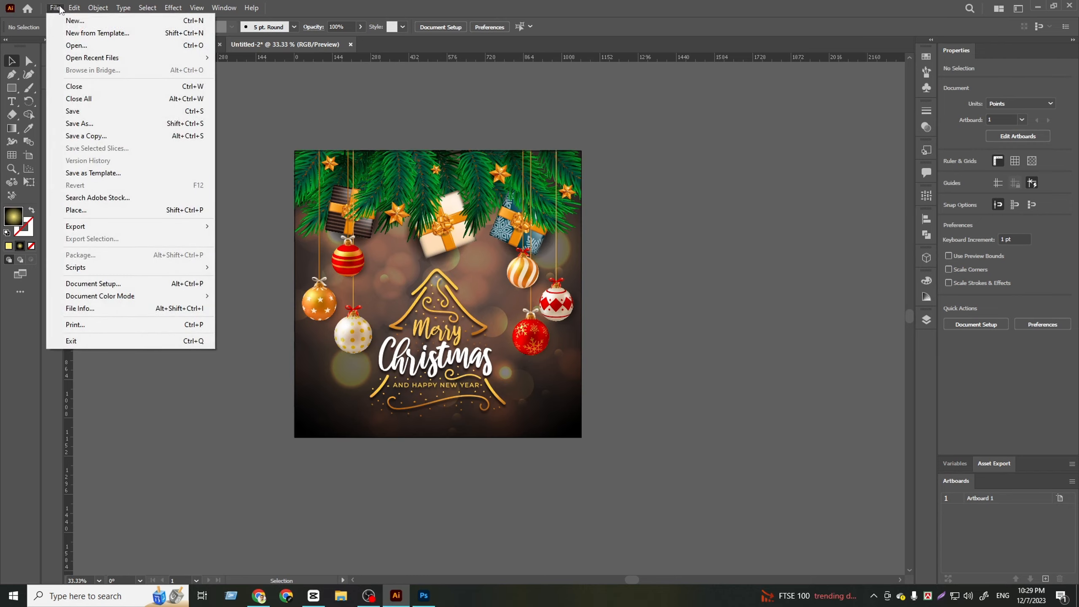
left_click(89, 113)
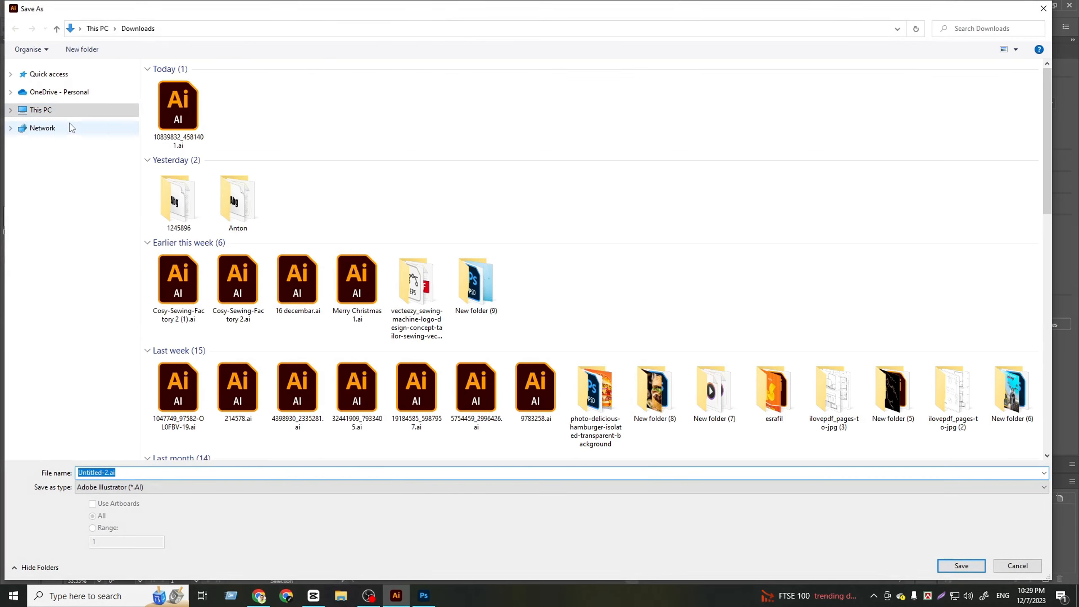
left_click(66, 140)
left_click(145, 487)
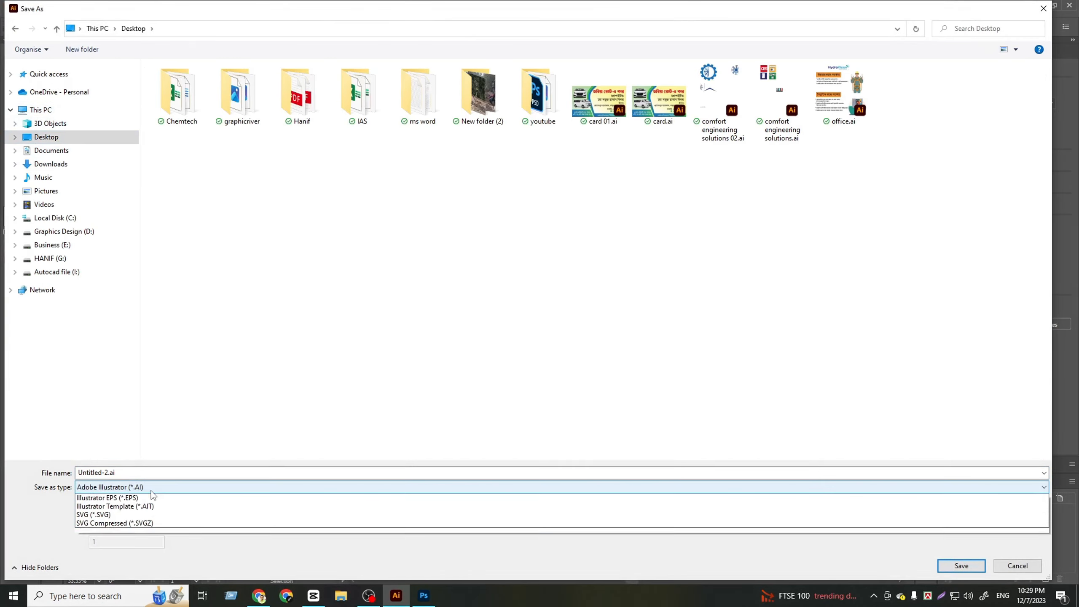
left_click(155, 499)
left_click(183, 471)
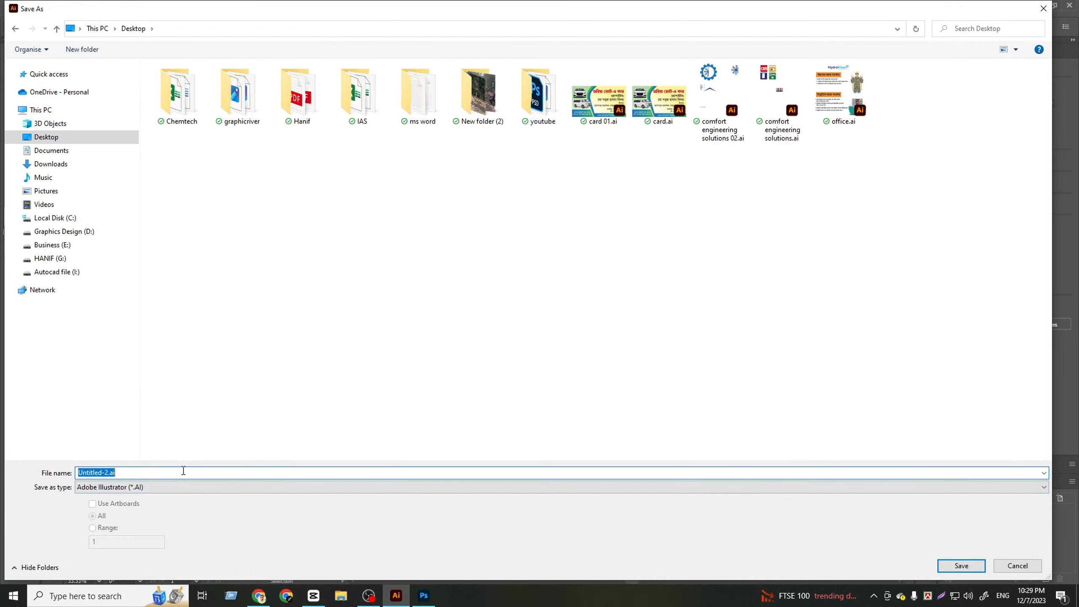
left_click(938, 568)
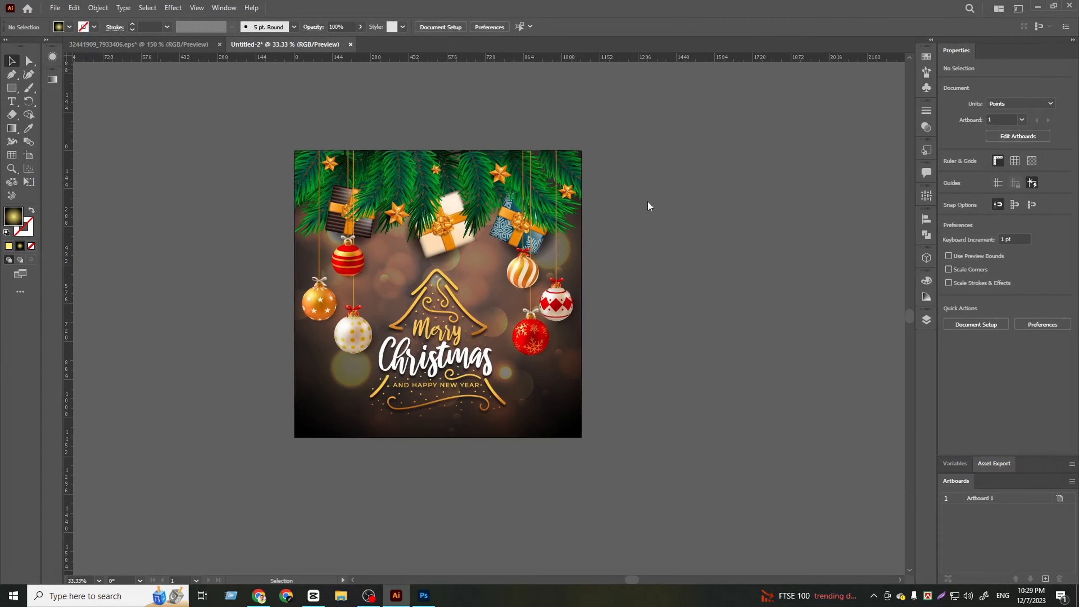
Set the saved file's version to Illustrator CS6 and accept saving in the legacy format
left_click(508, 140)
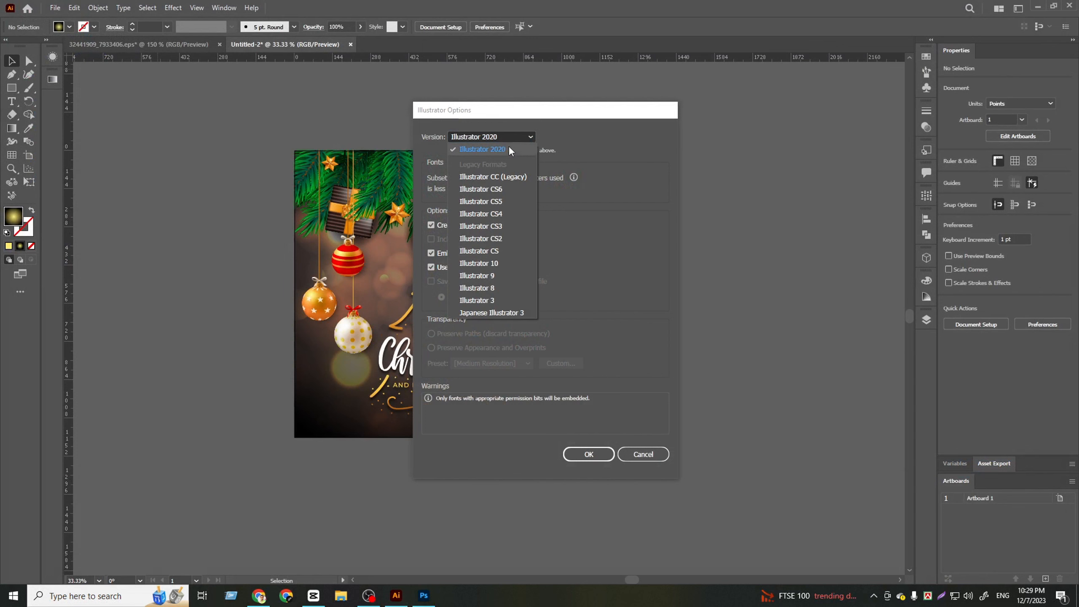
left_click(507, 184)
left_click(594, 448)
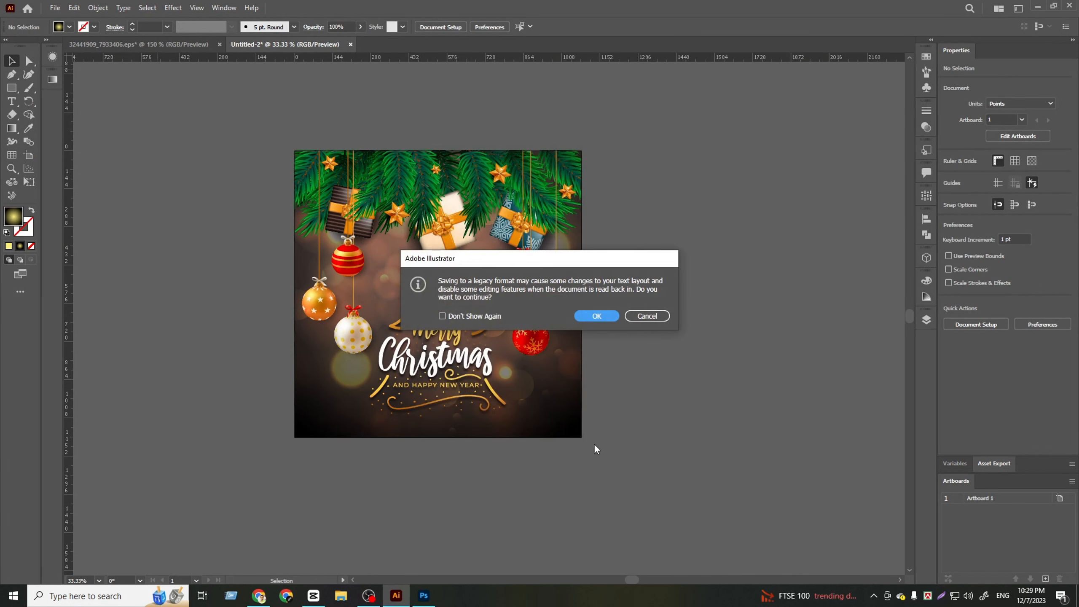
left_click(595, 315)
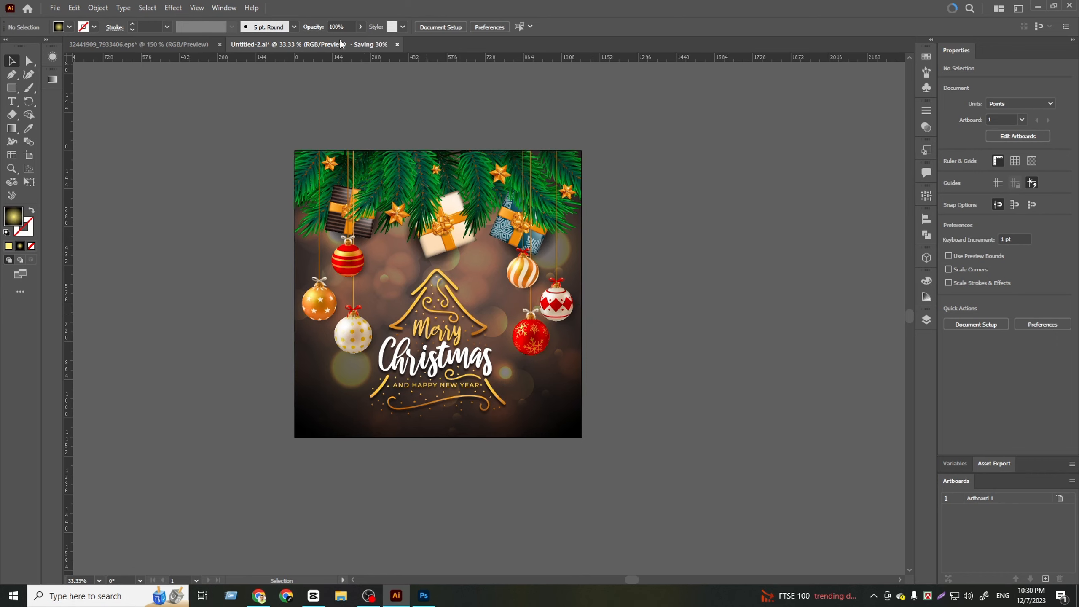
Start a Save for Web export of the design and enlarge the image width to 1080*3 pixels, keeping proportions
left_click(55, 7)
mouse_move(197, 229)
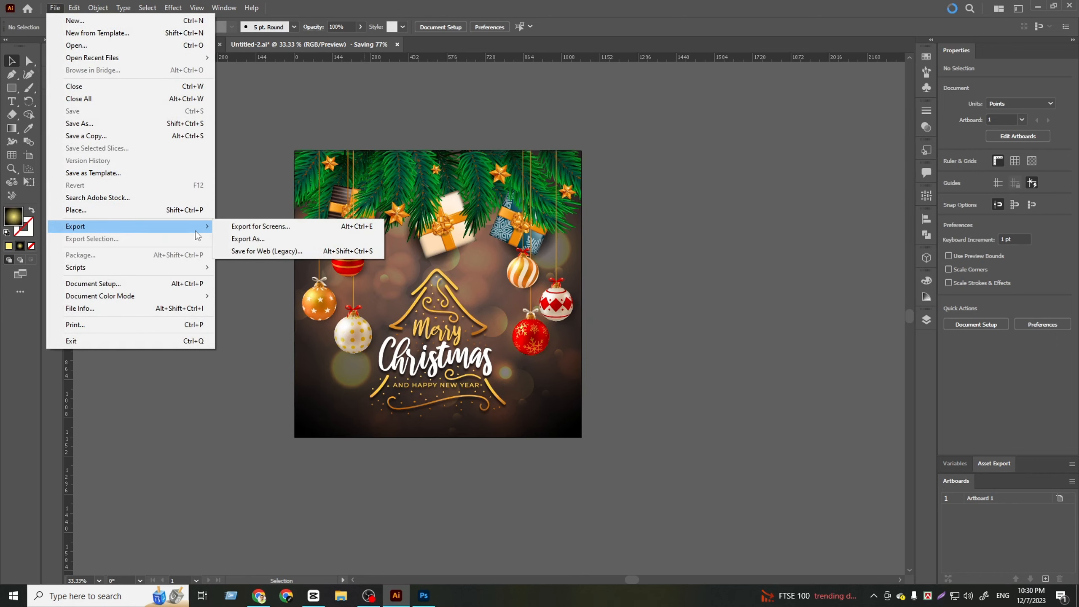
left_click(270, 251)
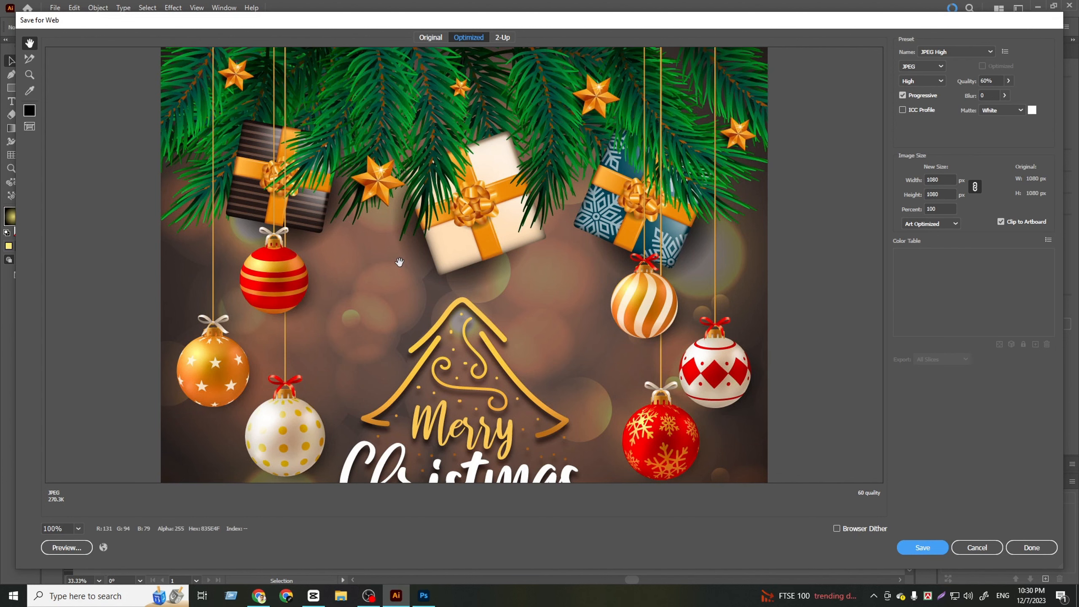
left_click_drag(404, 266, 404, 94)
left_click(949, 180)
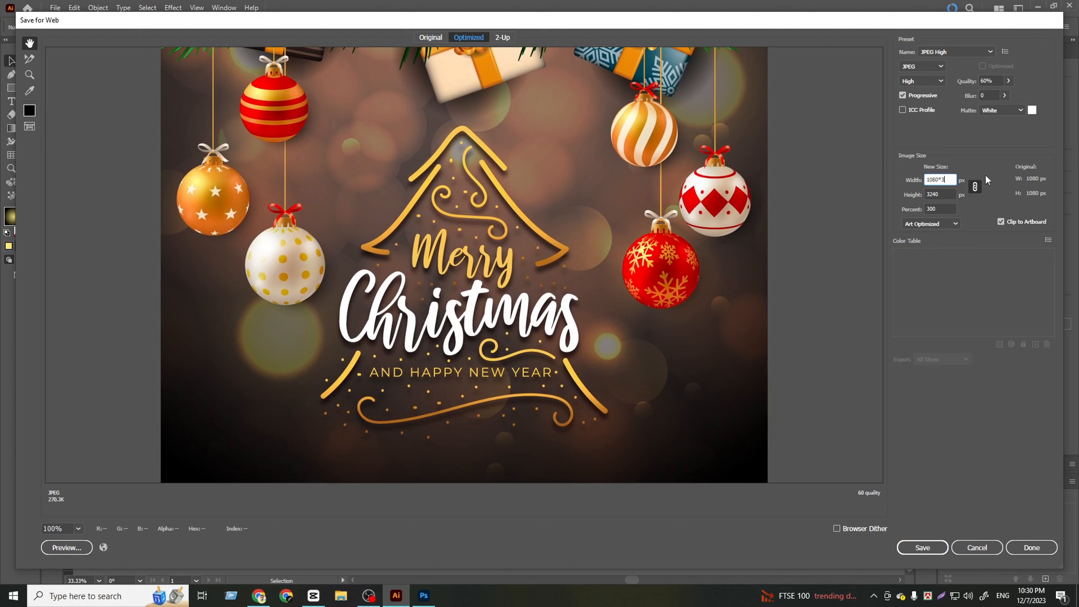
left_click(949, 208)
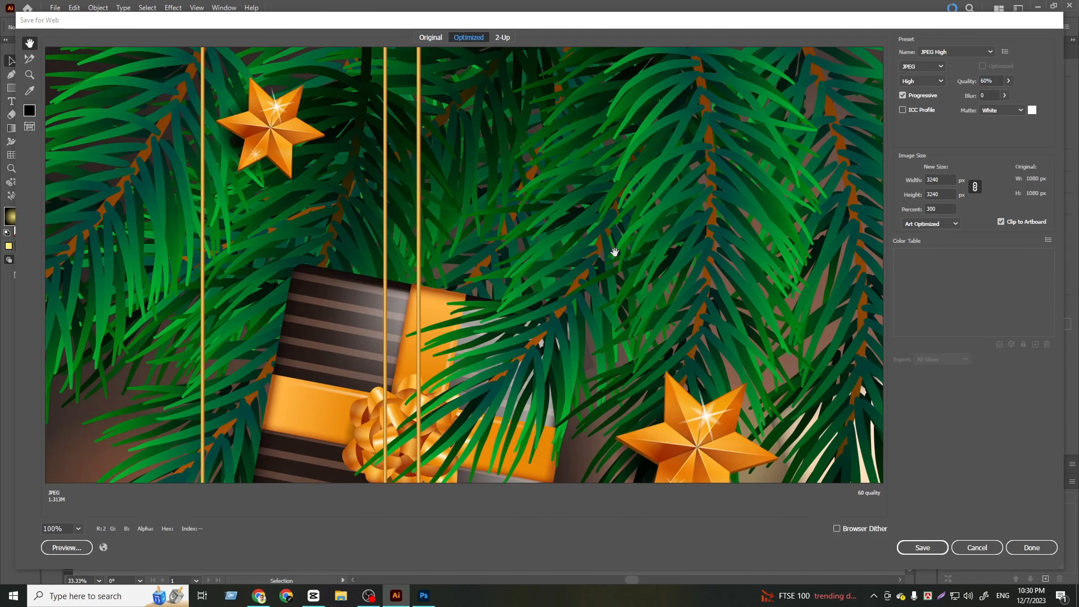
Preview the enlarged export at 50% and raise the JPEG quality to 100%
left_click_drag(592, 406, 385, 158)
left_click_drag(508, 258, 248, 47)
left_click(78, 528)
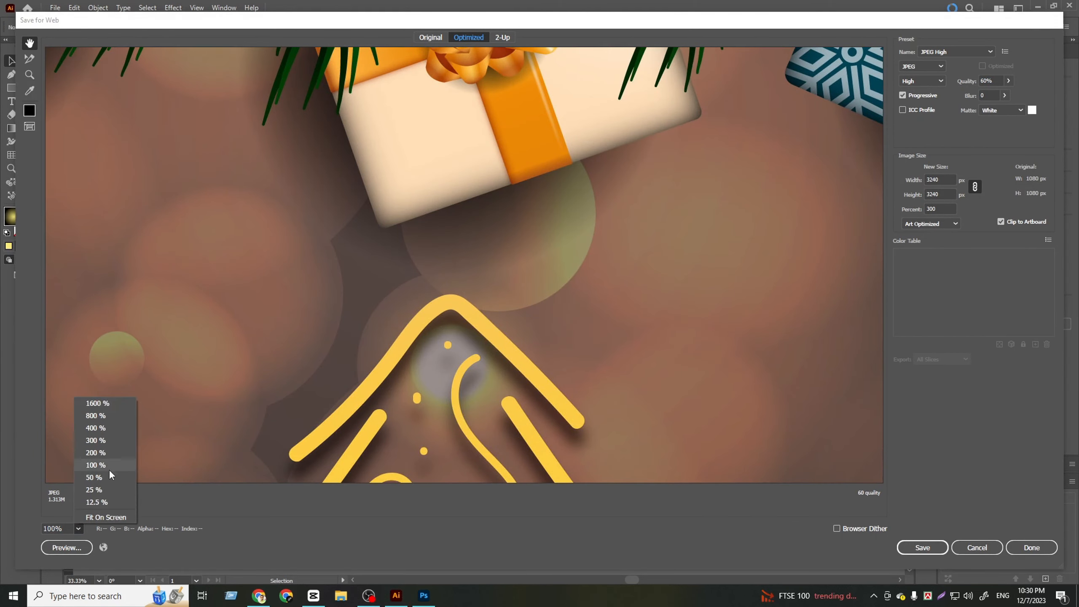
left_click(108, 482)
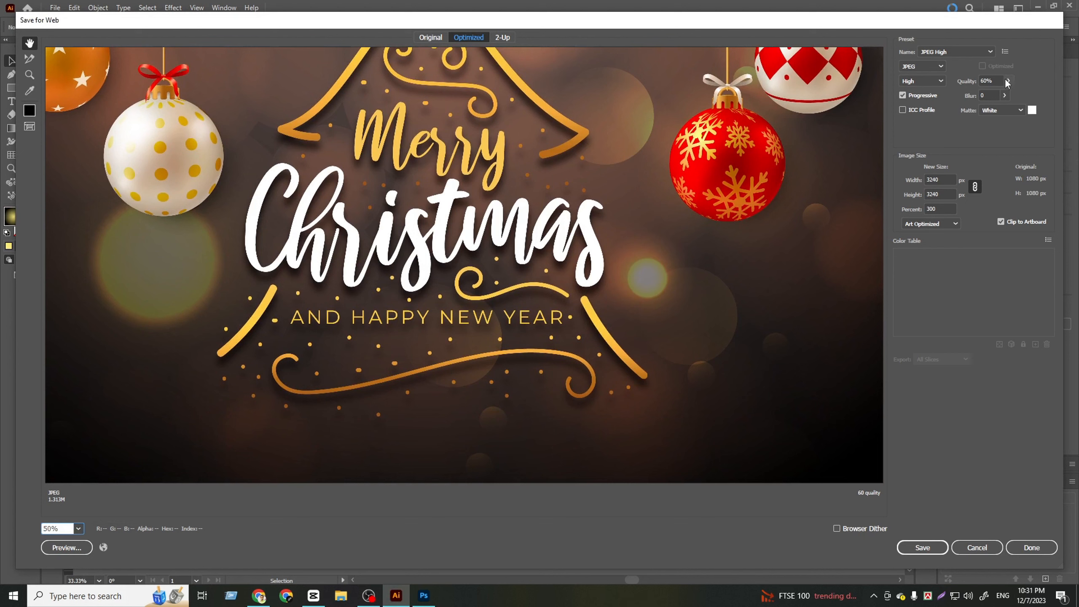
left_click(1009, 81)
left_click_drag(992, 95, 1016, 99)
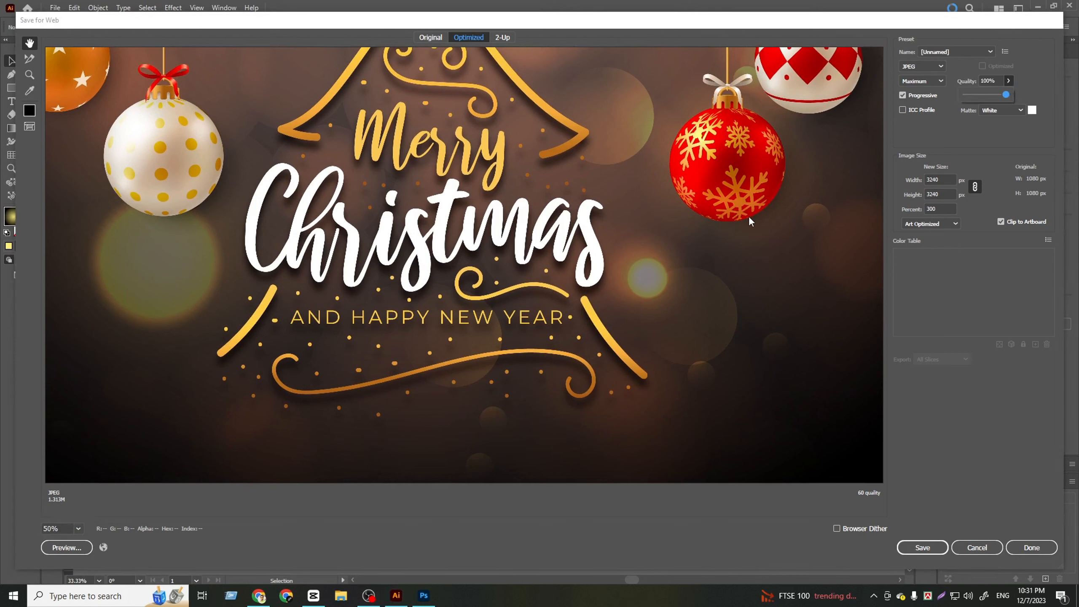
left_click(617, 302)
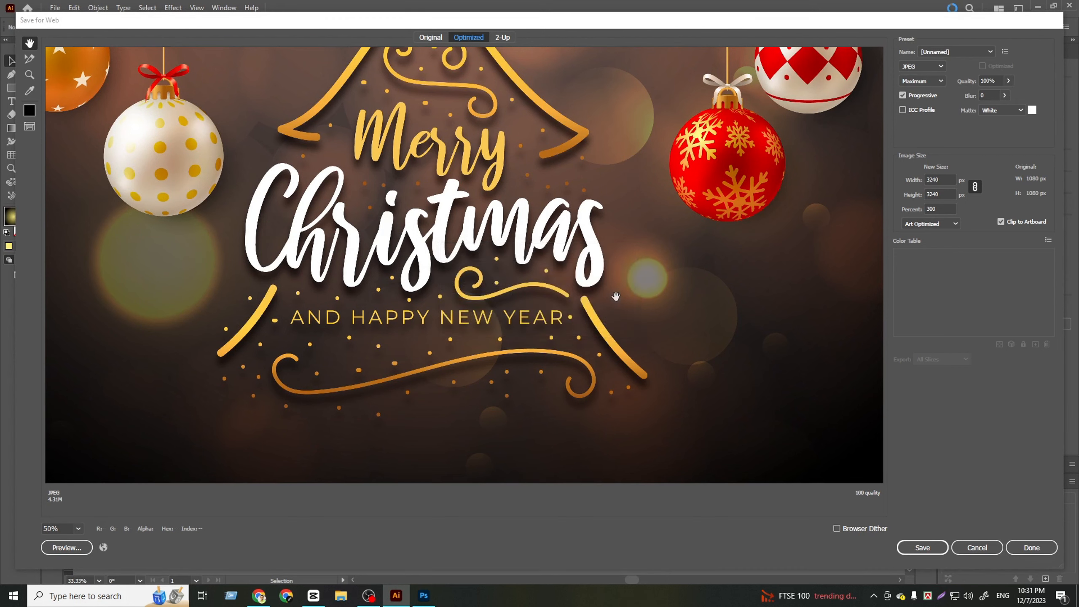
Check the whole export preview at 25% and save the image to the Desktop as Untitled-2.jpg
left_click_drag(615, 228, 611, 591)
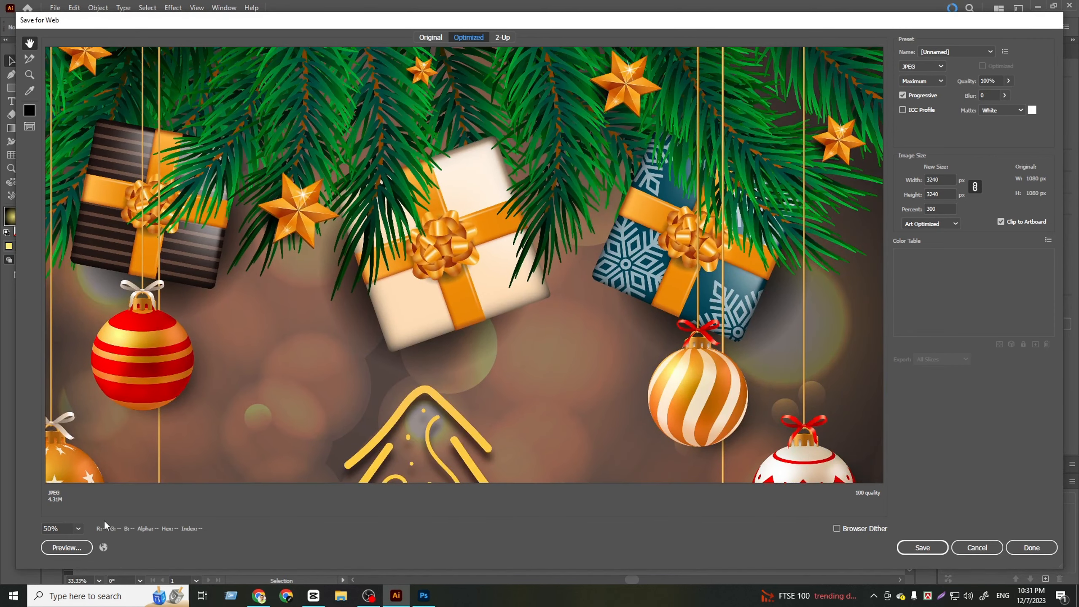
left_click(78, 528)
left_click(102, 489)
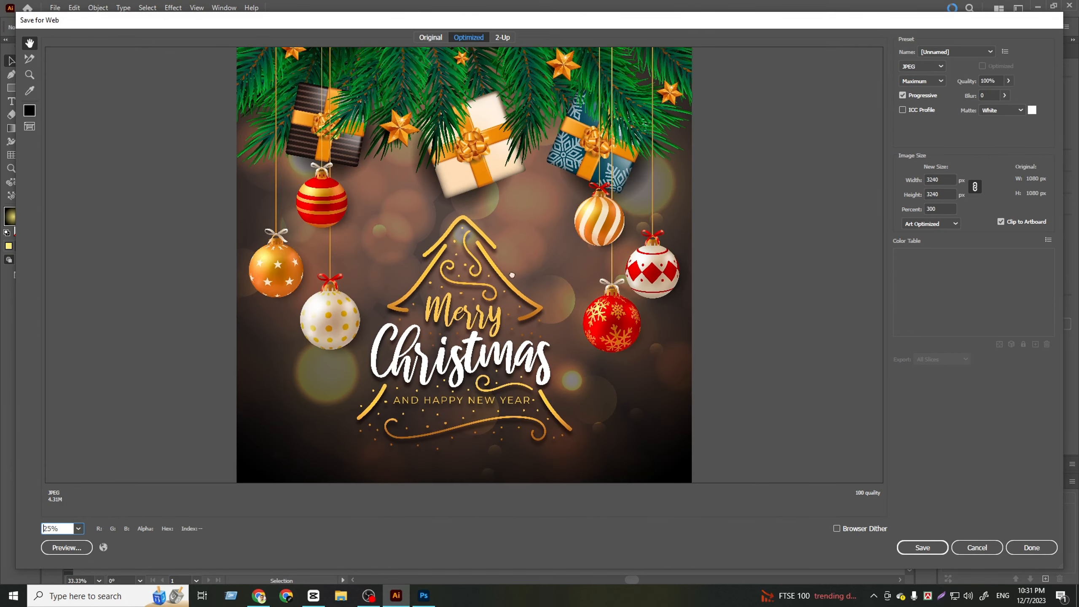
left_click(920, 548)
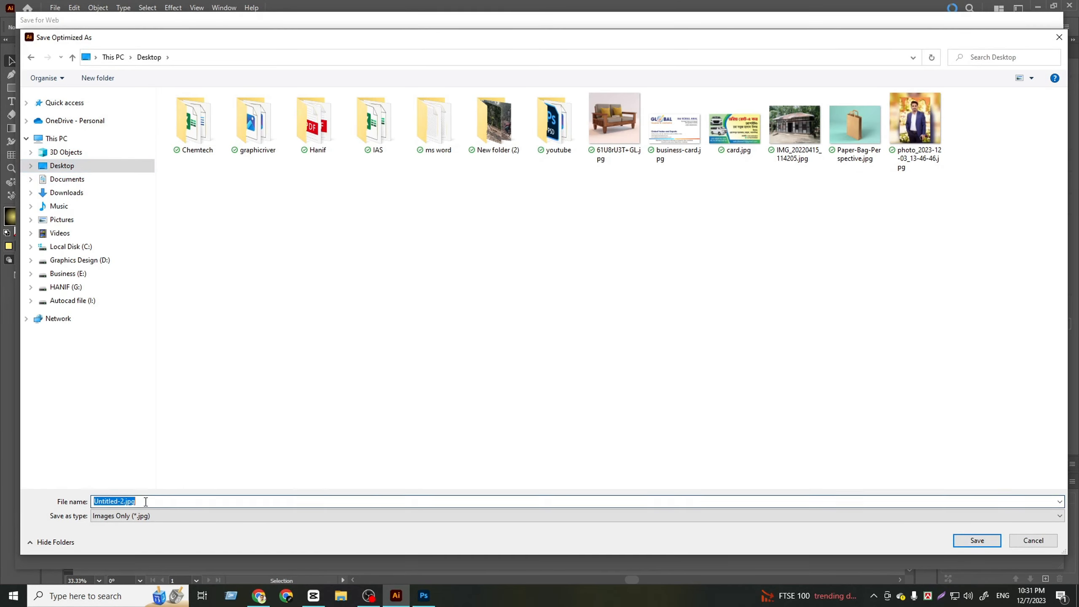
left_click(998, 545)
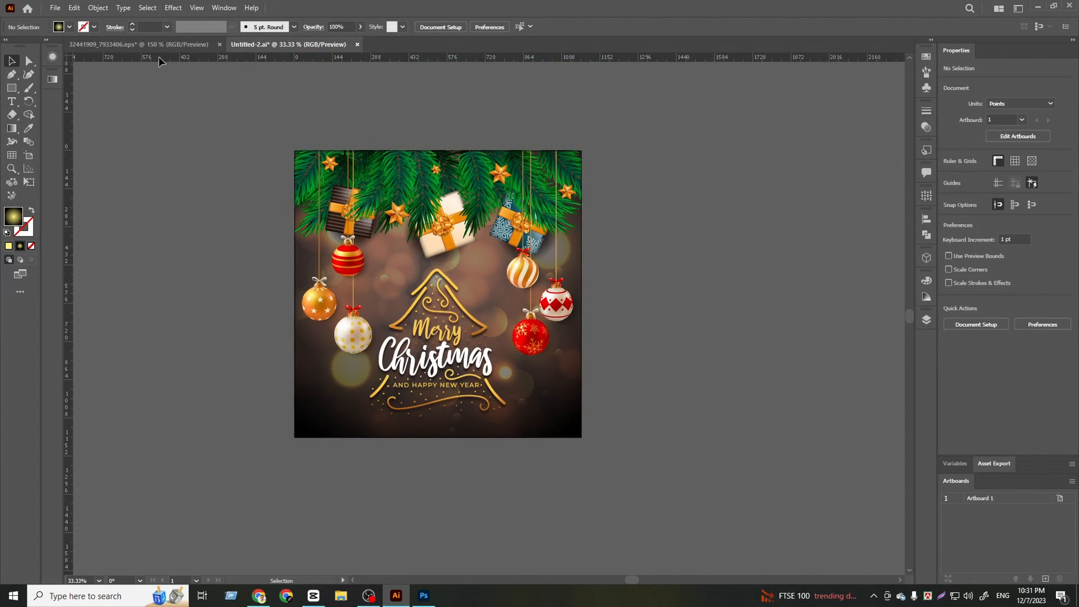
Minimize the design window, refresh the desktop and open the exported Untitled-2.jpg in the image viewer
left_click(1038, 7)
right_click(669, 227)
left_click(699, 260)
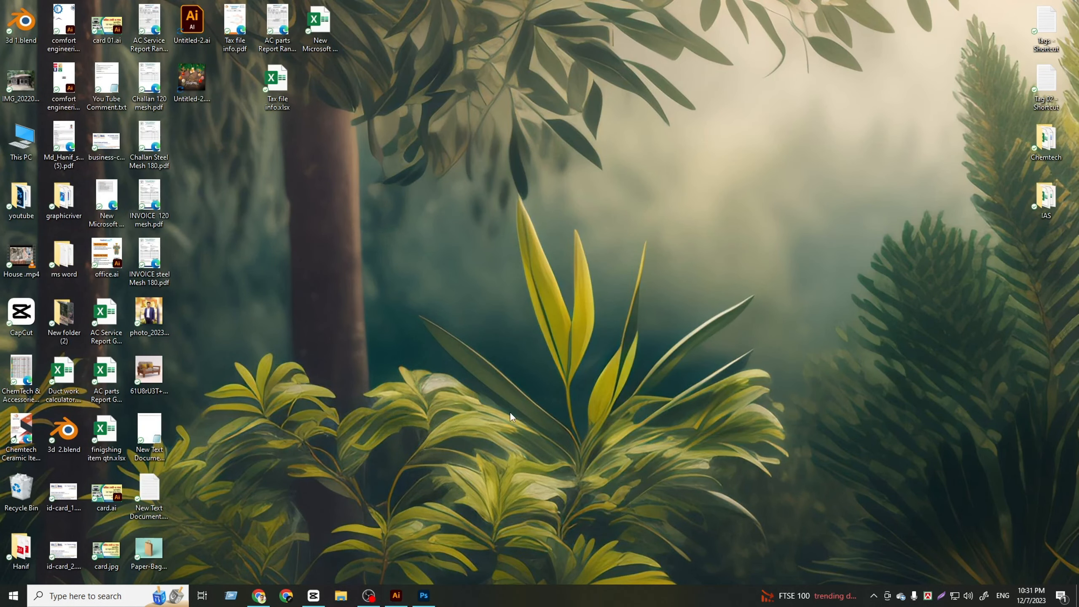
double_click(201, 85)
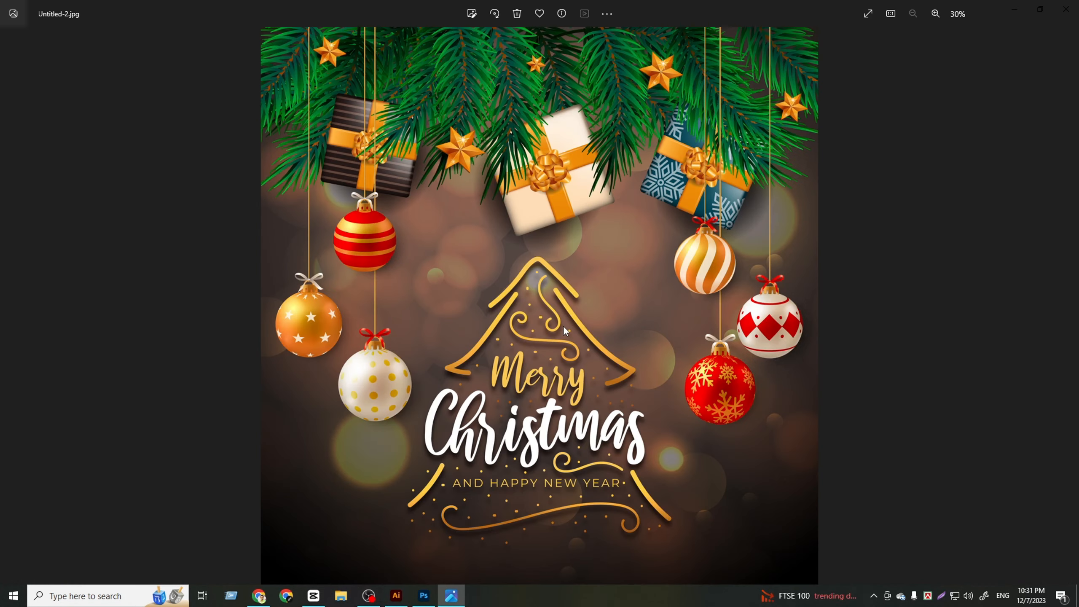
Examine the ornaments, gifts, branches and lettering in the exported image up close, and close the viewer
scroll(579, 370, "up", 1)
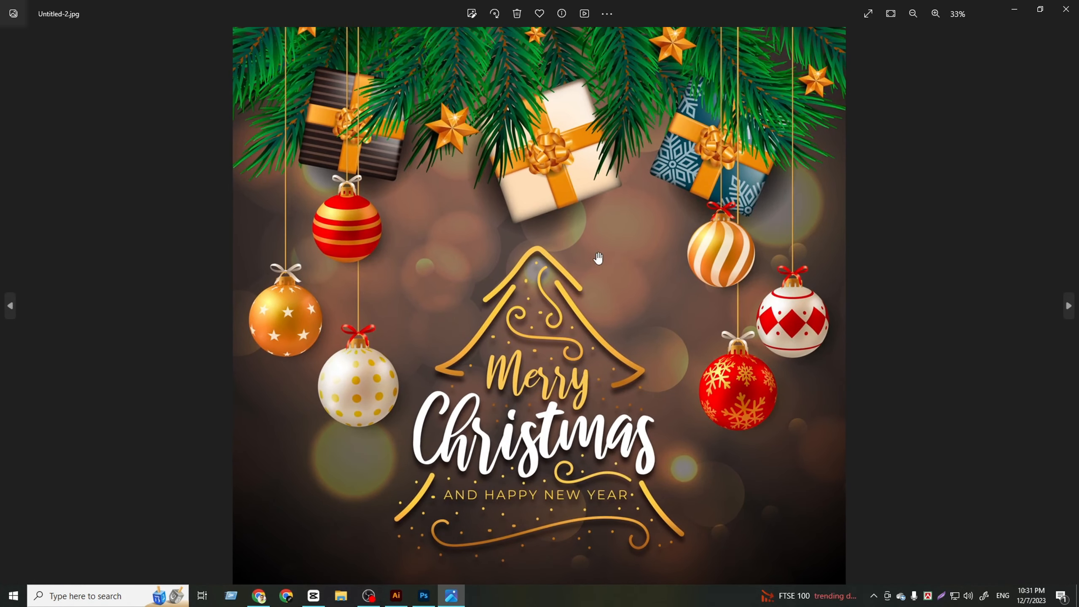
scroll(608, 267, "up", 2)
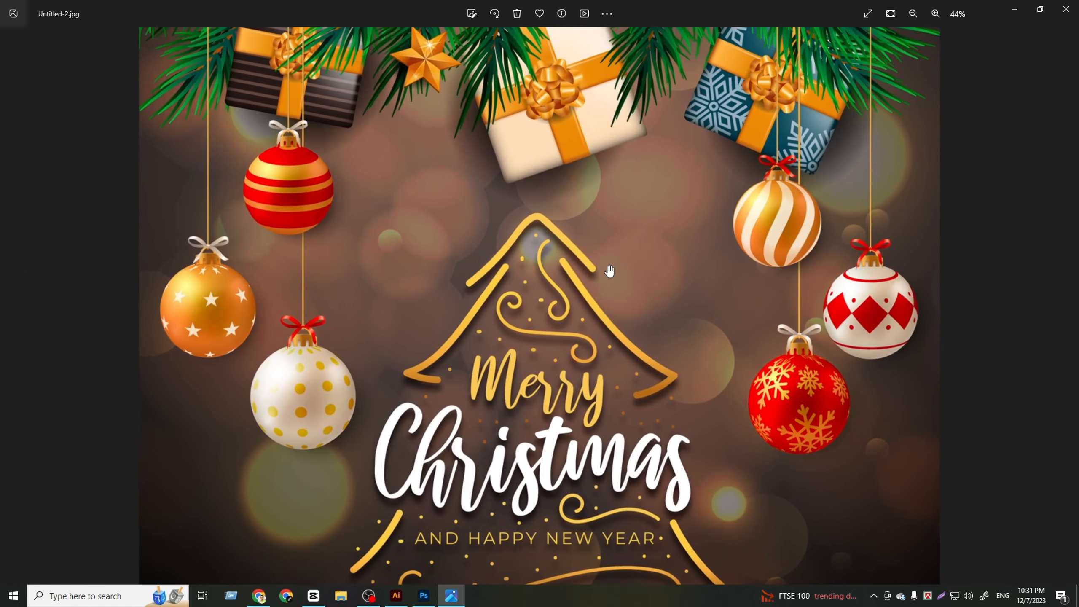
left_click_drag(609, 270, 636, 368)
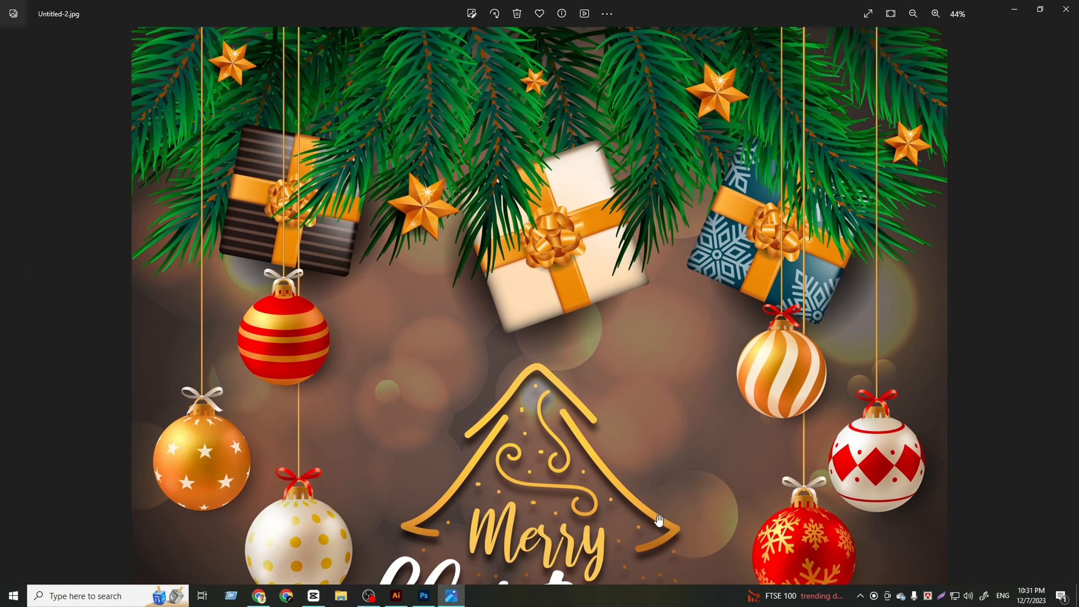
scroll(636, 369, "down", 5)
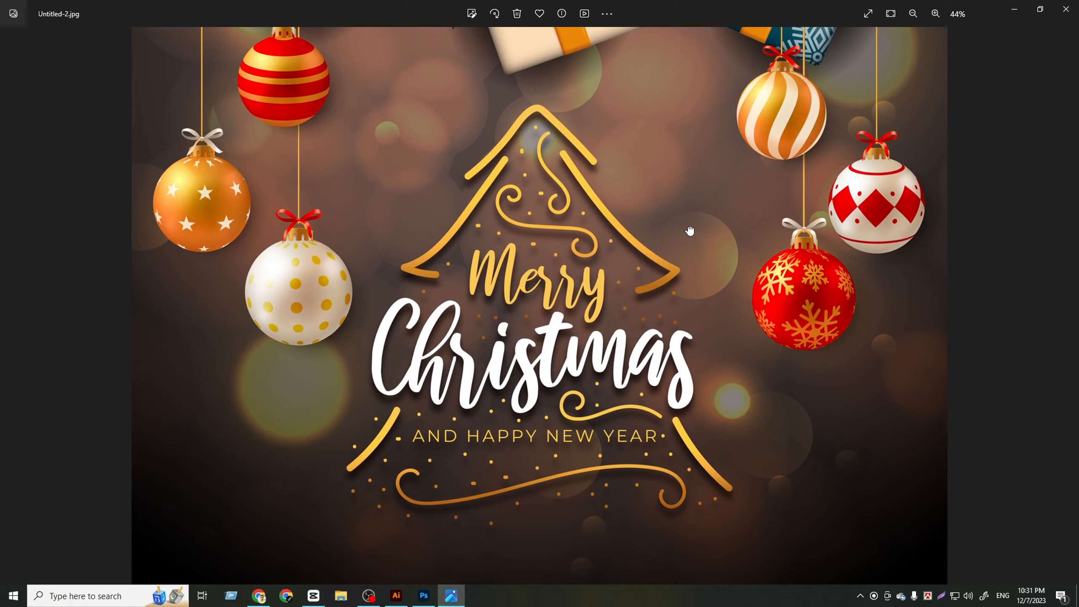
scroll(676, 279, "up", 2)
scroll(665, 172, "down", 1)
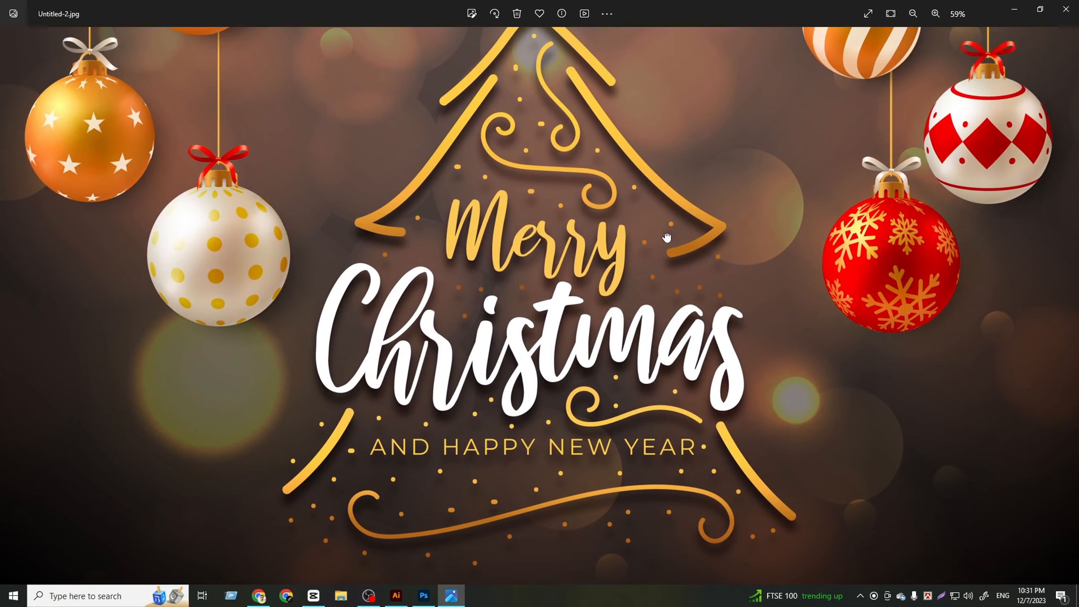
left_click_drag(665, 172, 679, 520)
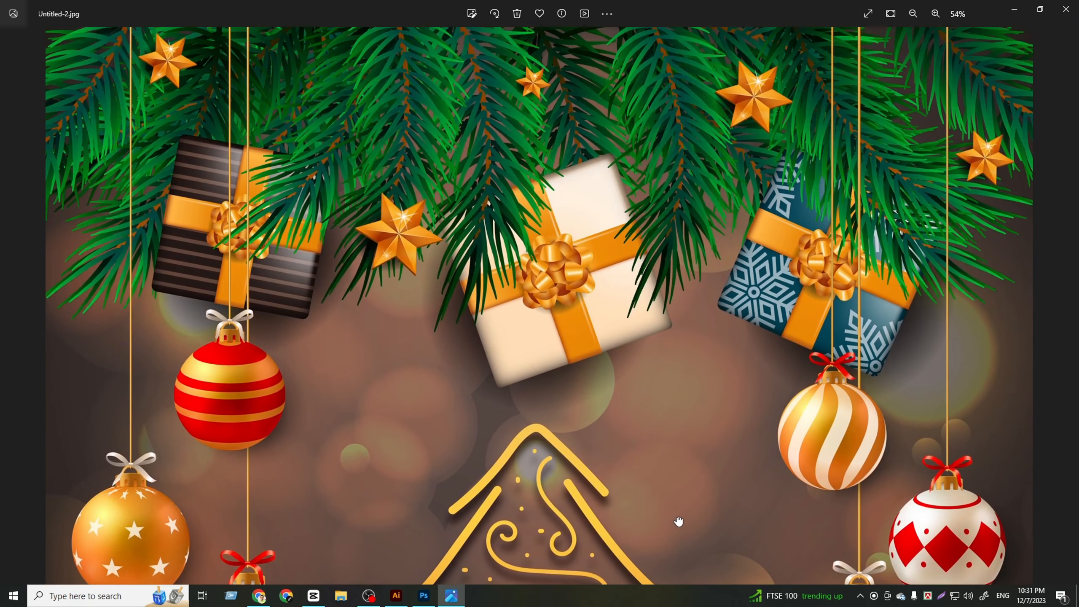
left_click(1067, 9)
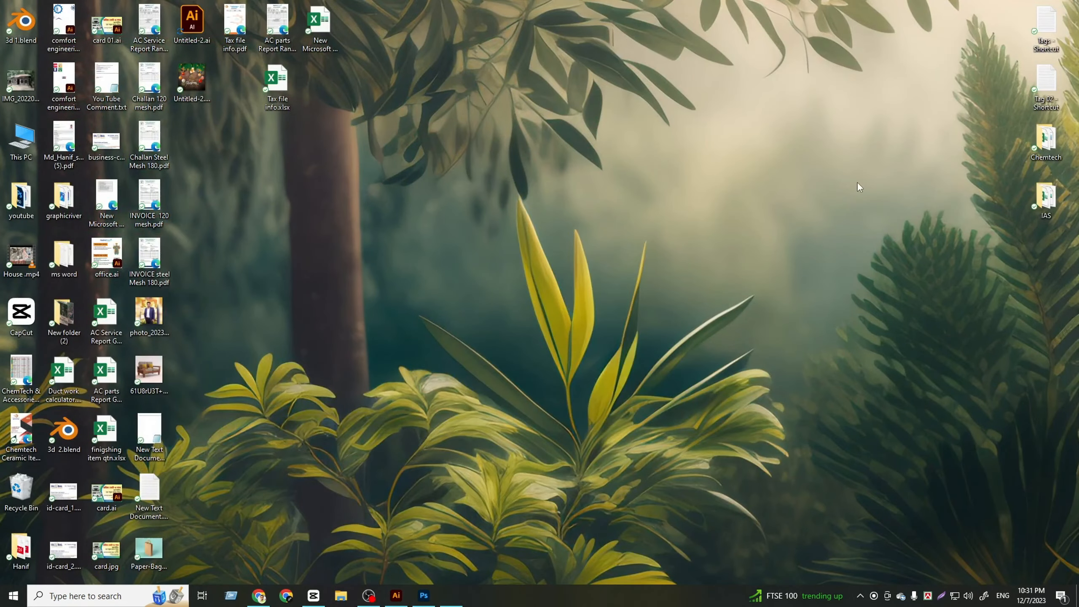